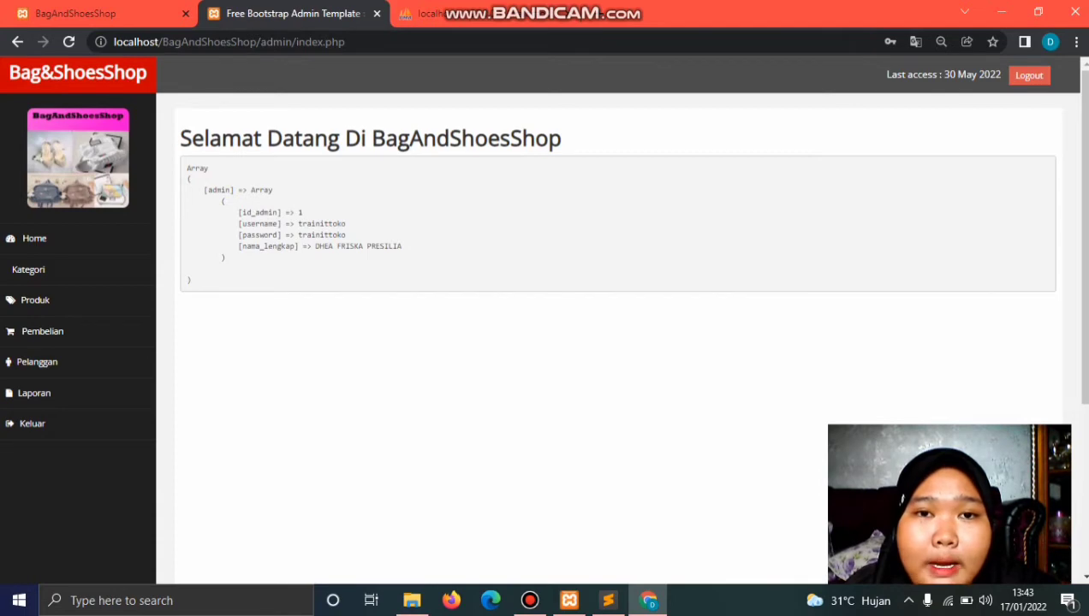
Step: Read through the admin login.php code in the code editor, then return to the browser
mouse_move(608, 600)
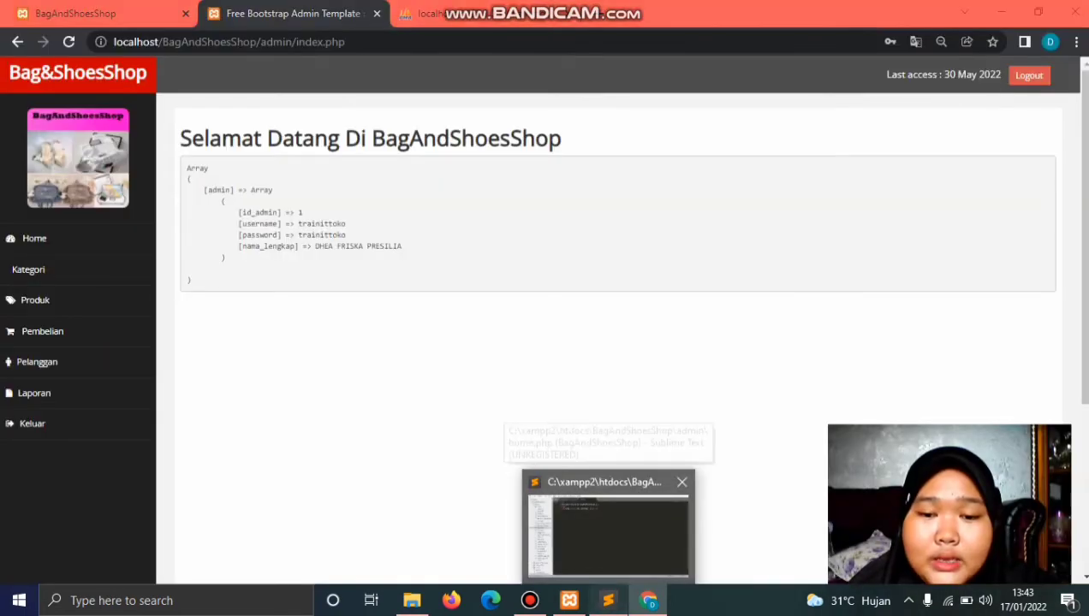
left_click(608, 526)
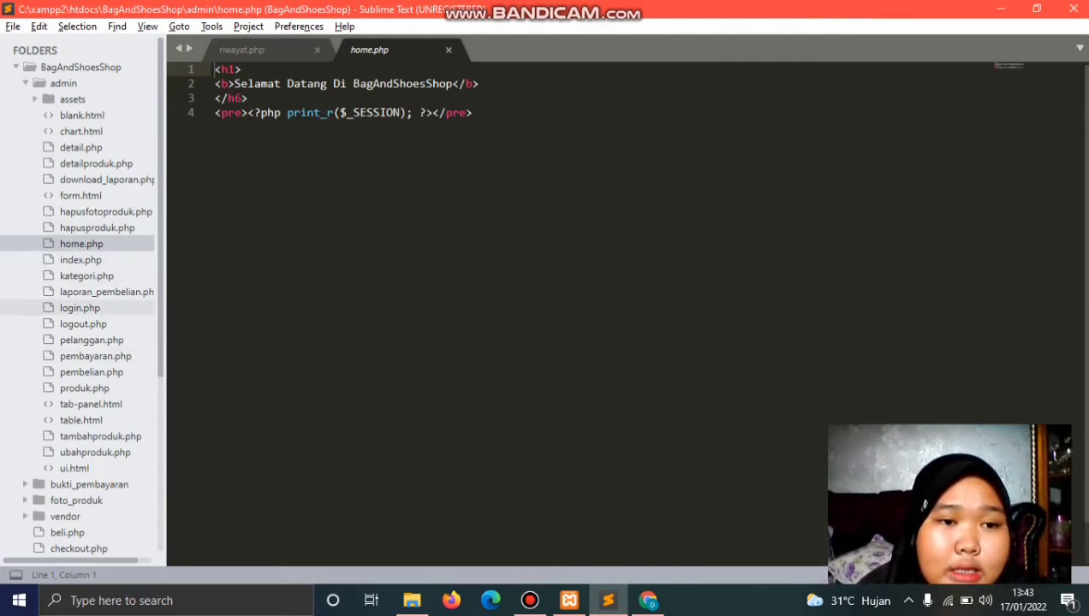
left_click(80, 308)
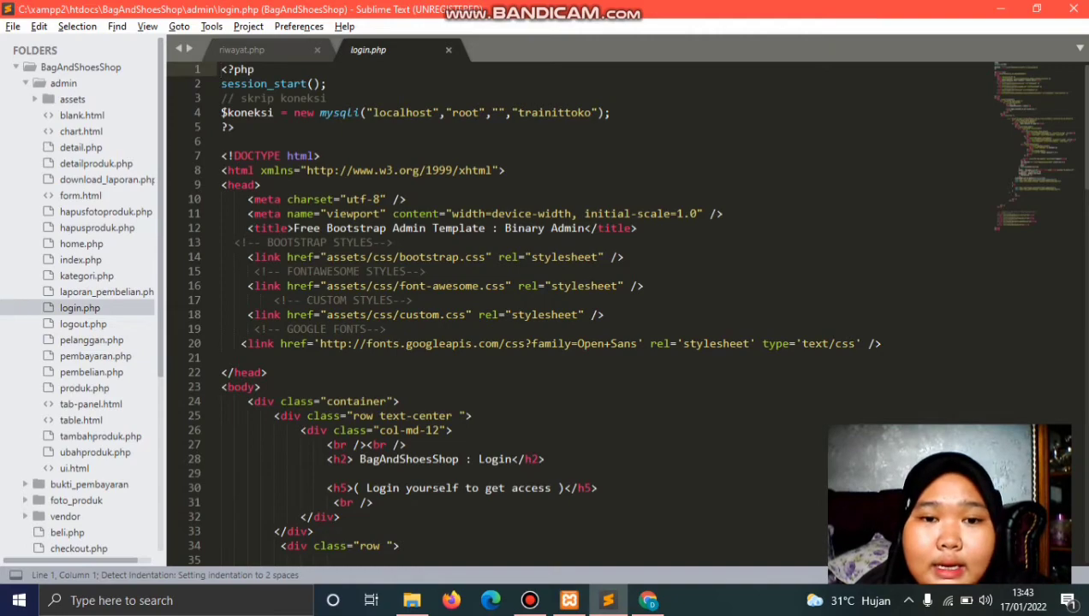
scroll(599, 309, "down", 4)
scroll(599, 308, "down", 20)
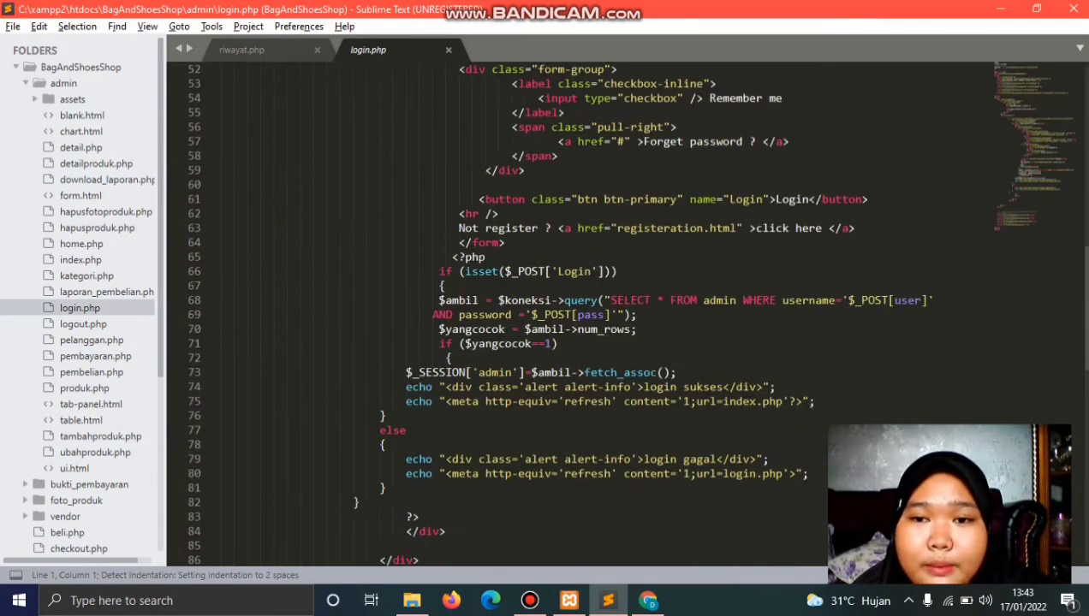
scroll(600, 308, "down", 4)
scroll(599, 308, "up", 20)
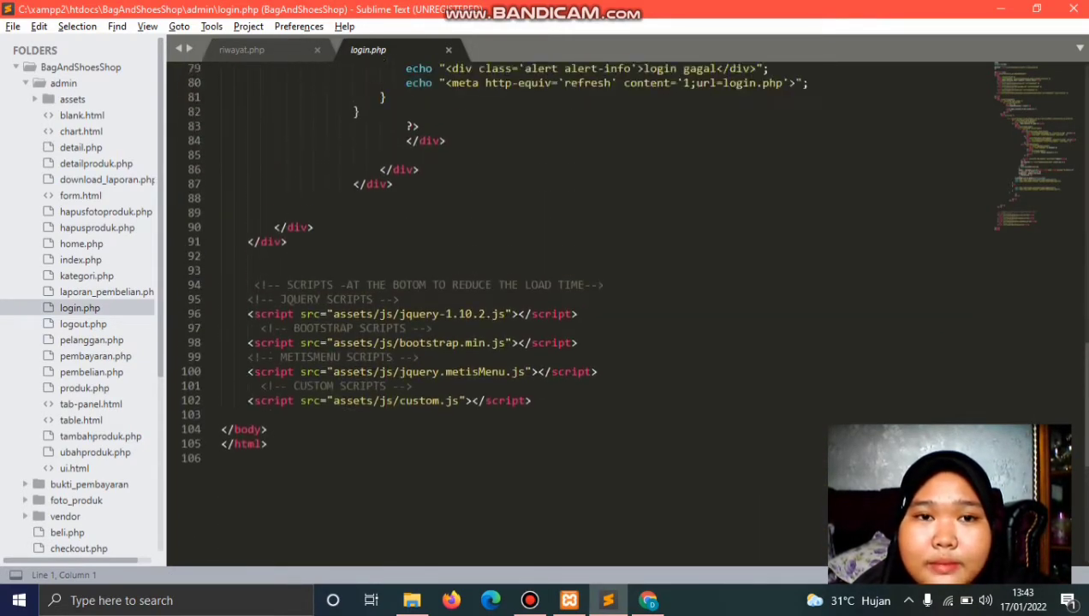
scroll(599, 309, "up", 12)
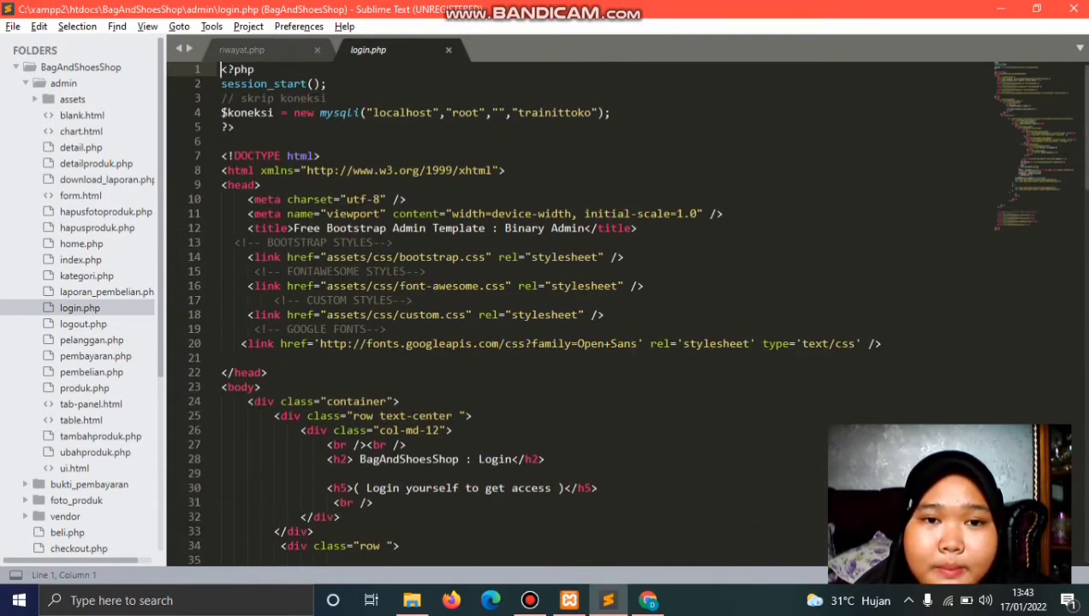
scroll(599, 308, "down", 6)
scroll(599, 308, "down", 20)
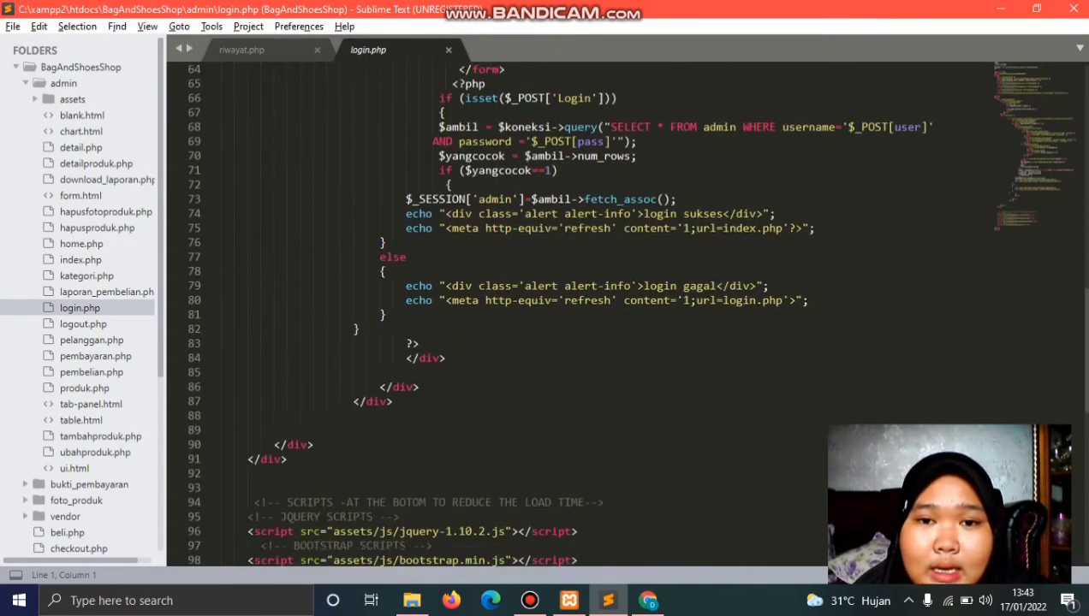
scroll(599, 308, "up", 20)
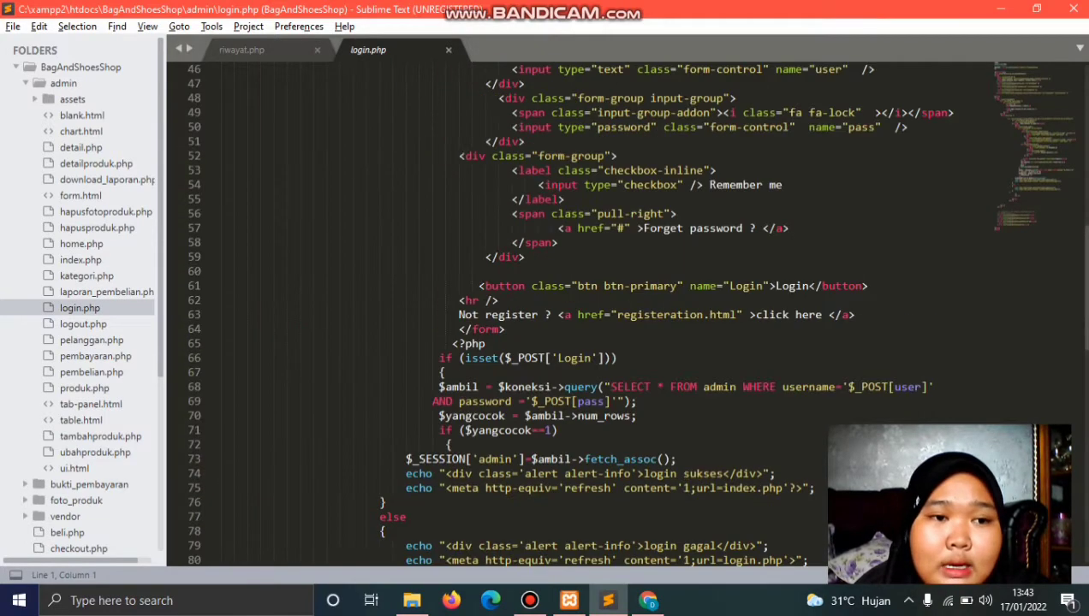
key("alt+Tab")
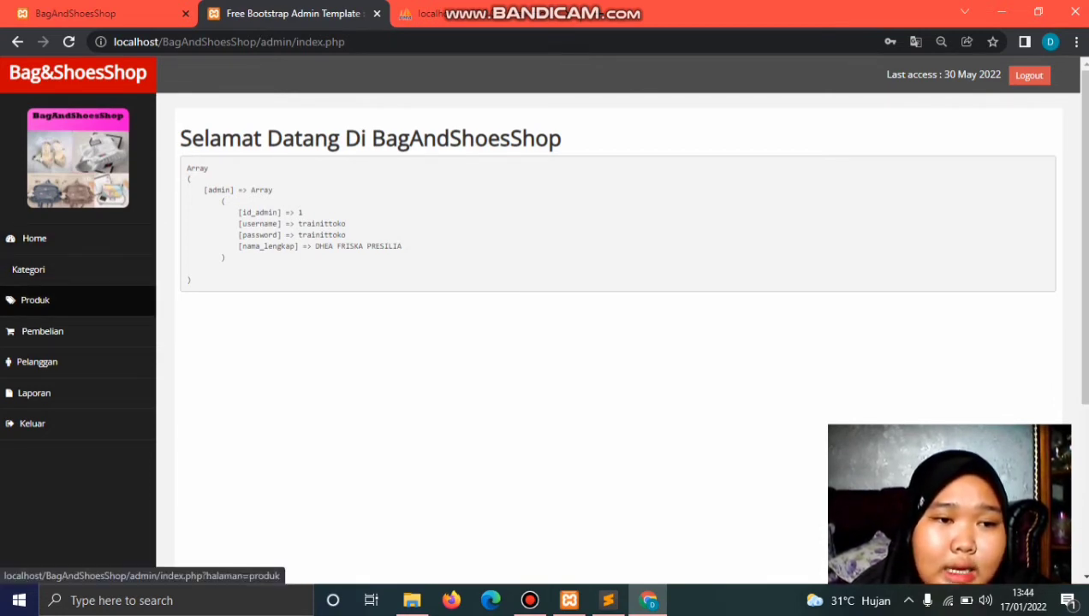
Step: Open the admin Data Produk list and scroll through its products
left_click(35, 300)
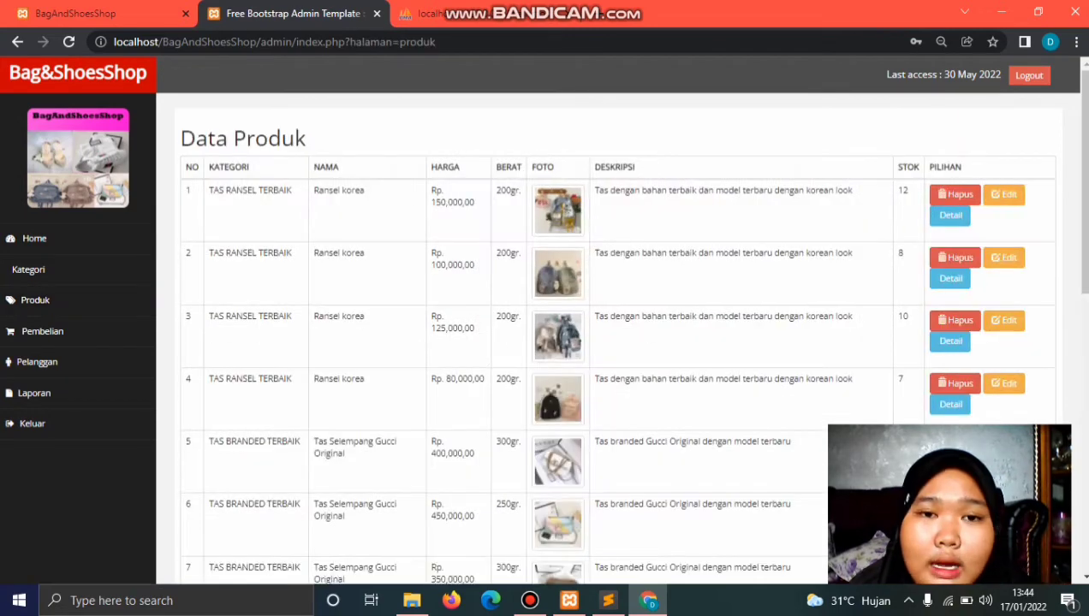
scroll(35, 299, "down", 1)
scroll(618, 318, "down", 10)
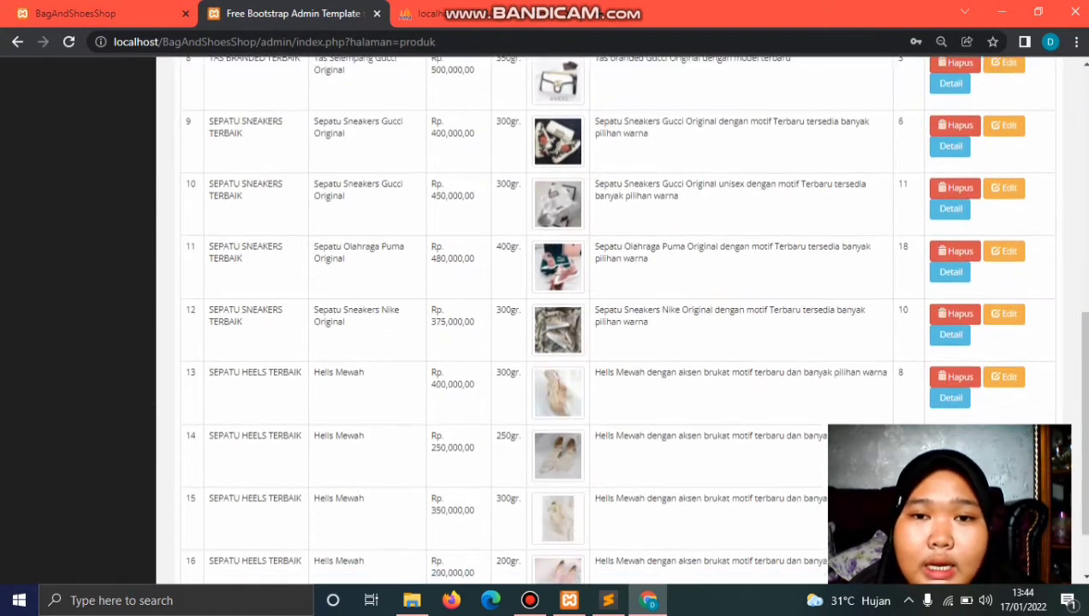
scroll(618, 318, "up", 10)
scroll(619, 319, "up", 1)
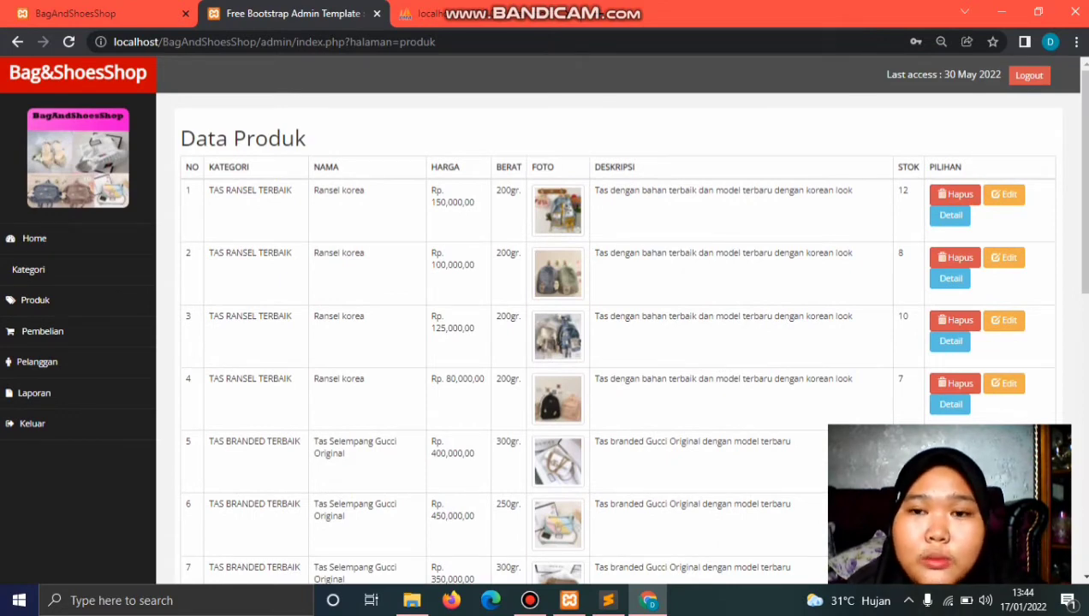
scroll(619, 318, "down", 8)
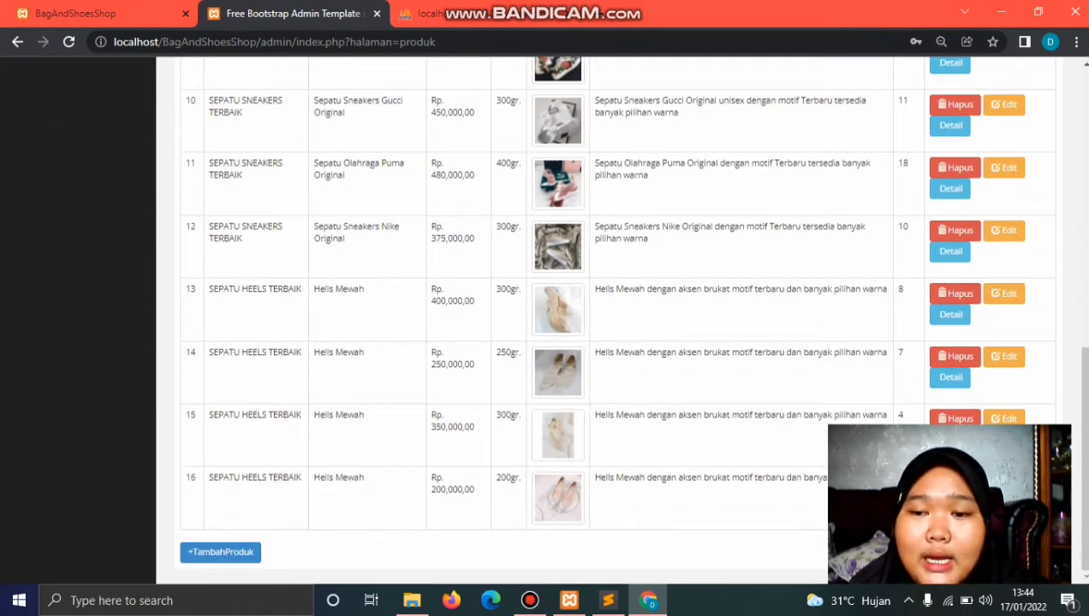
scroll(619, 318, "up", 10)
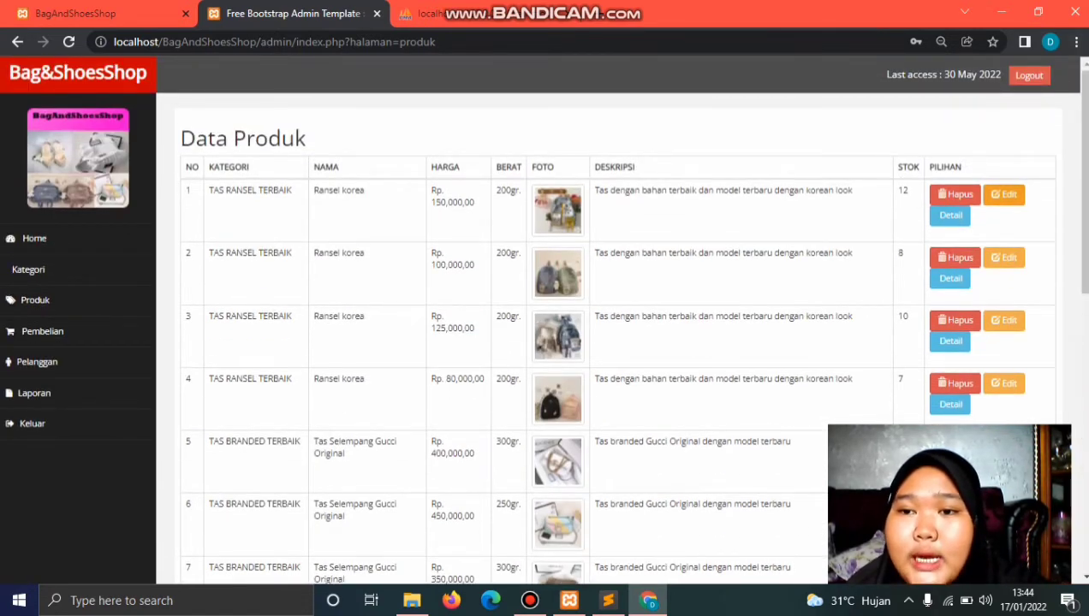
scroll(950, 215, "down", 8)
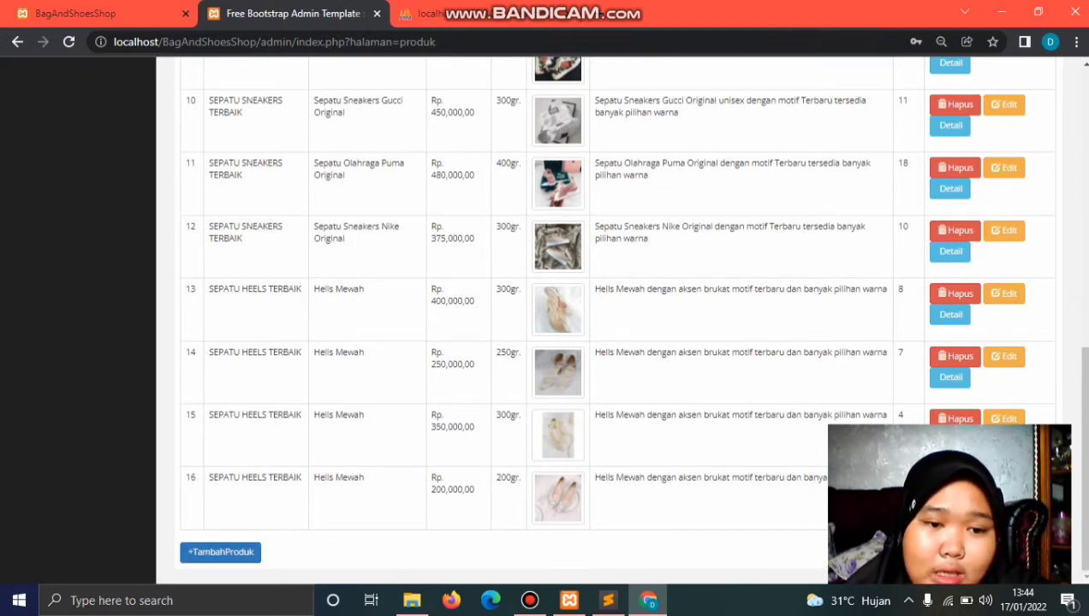
key("Home")
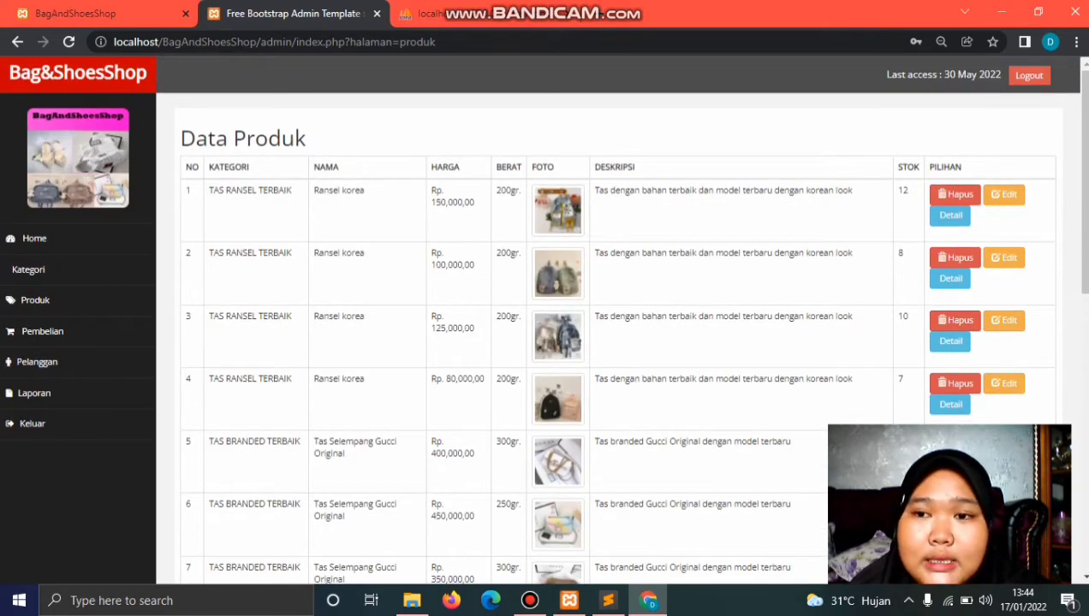
scroll(544, 318, "down", 8)
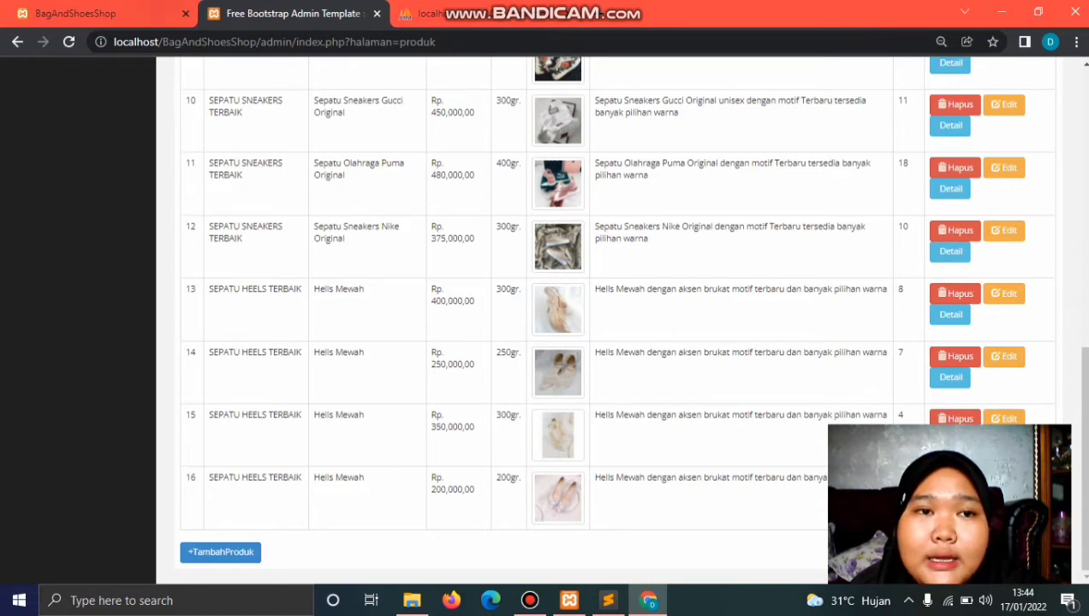
Step: Compare with the storefront's latest products page, then go back to the admin product list
left_click(86, 13)
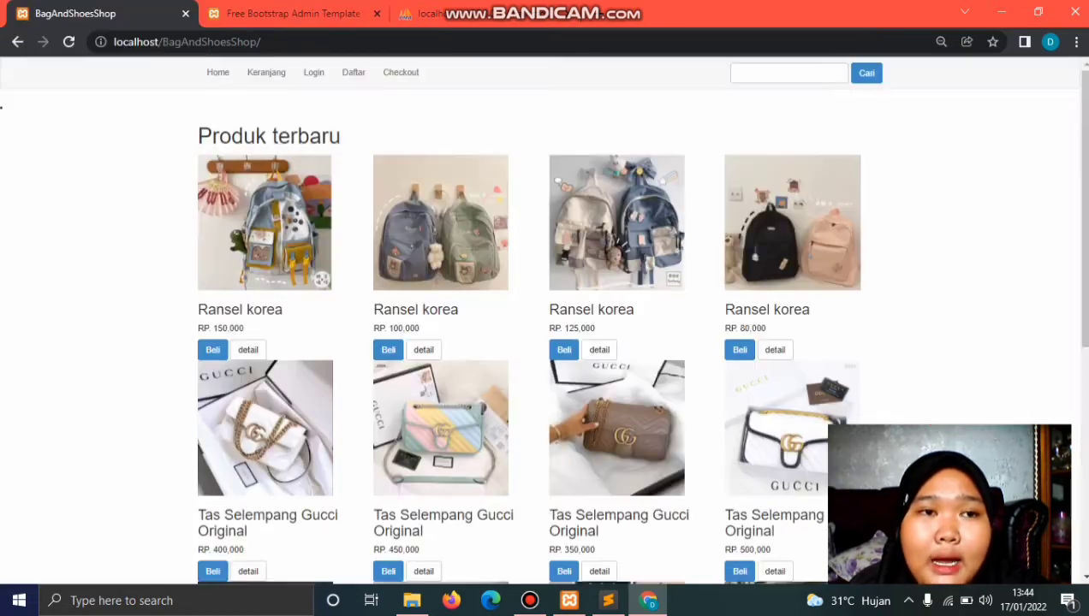
scroll(541, 319, "down", 5)
scroll(541, 319, "up", 5)
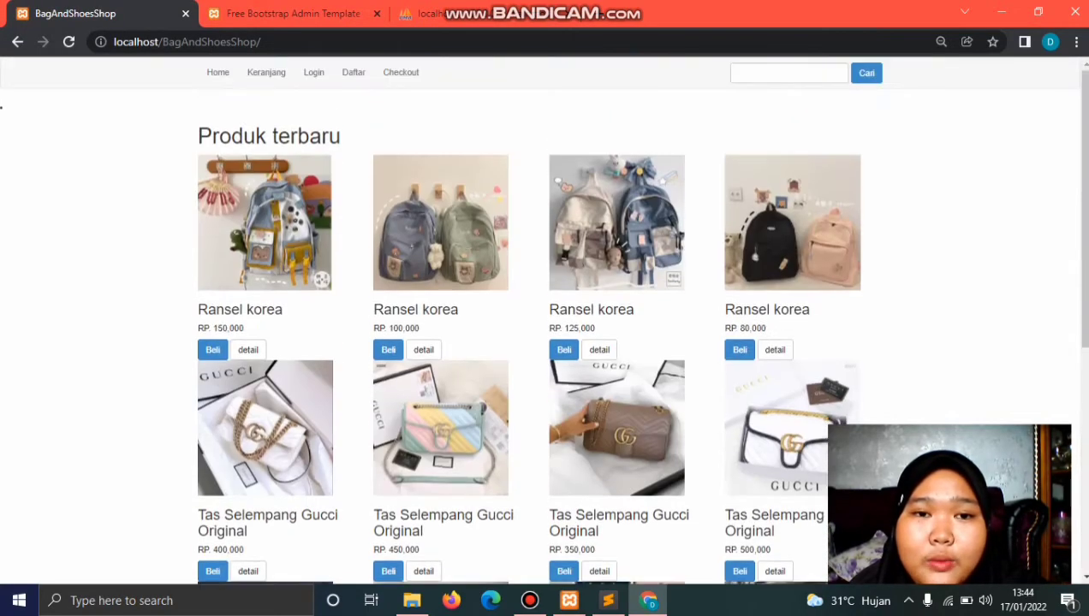
scroll(541, 319, "down", 5)
scroll(541, 319, "up", 5)
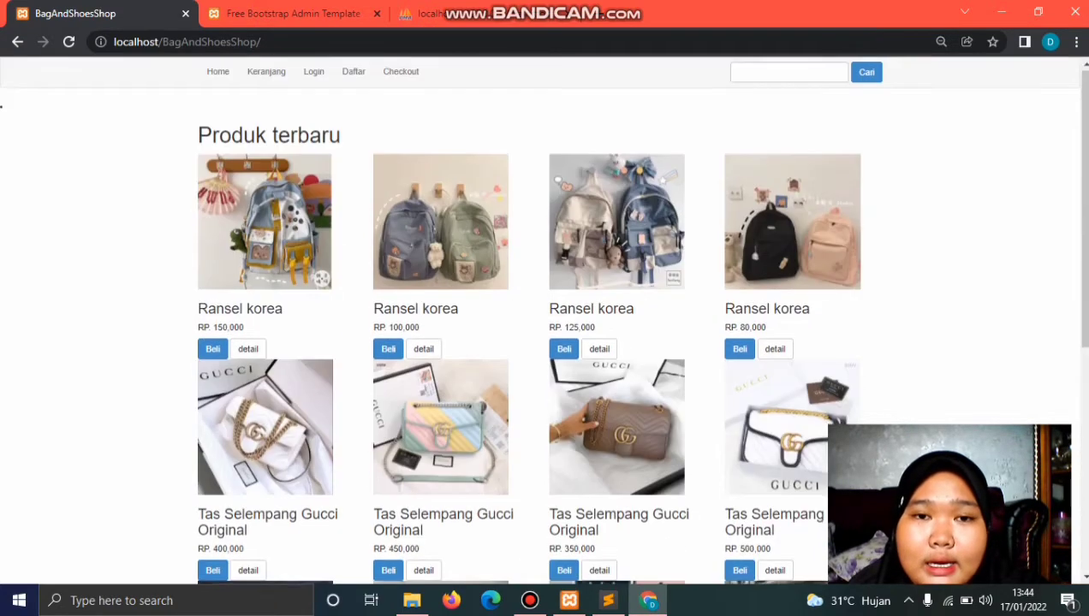
scroll(541, 319, "down", 5)
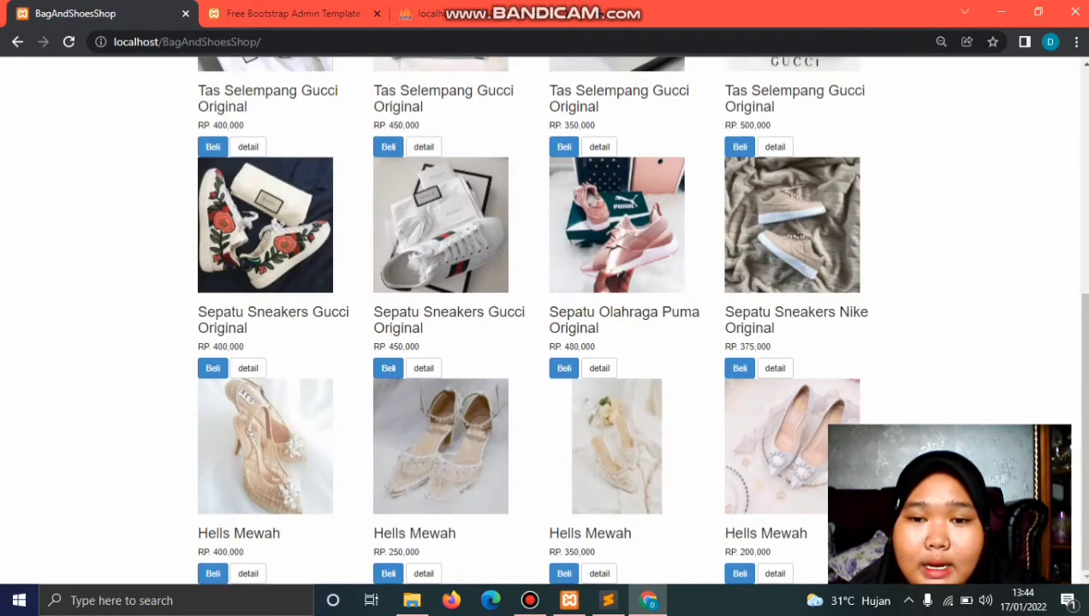
scroll(540, 320, "up", 5)
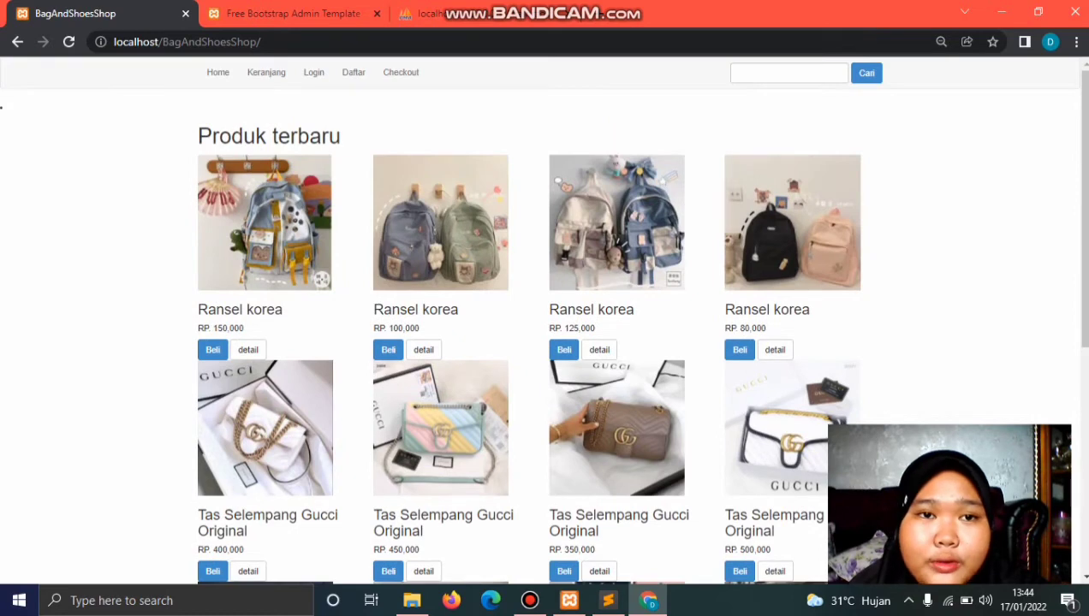
key("ctrl+Tab")
scroll(541, 320, "up", 10)
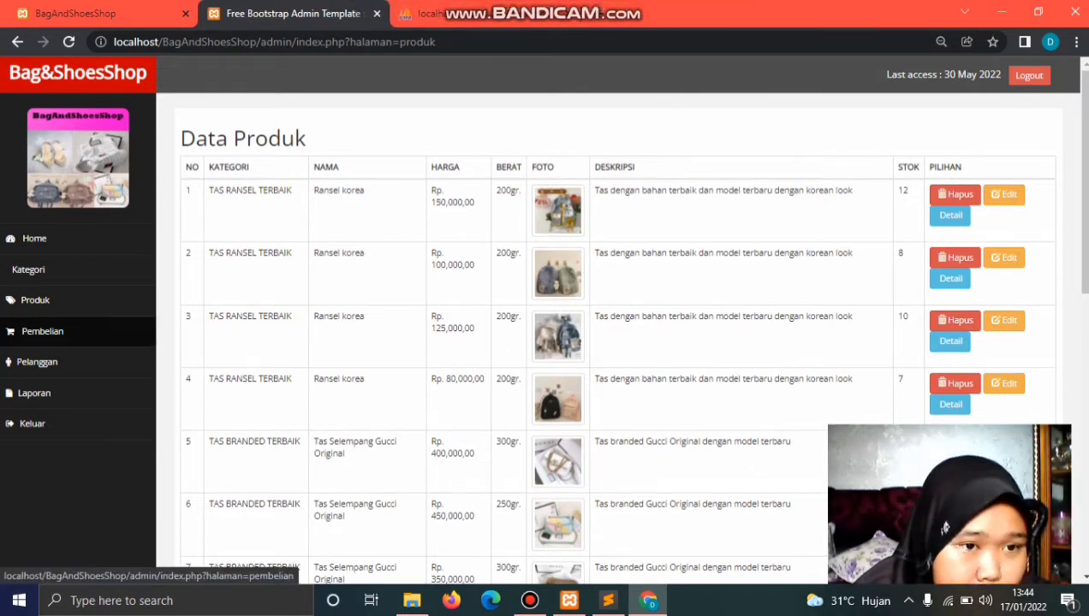
Step: Open the Pembelian list and inspect the order's Lubuklinggau shipping details
left_click(42, 332)
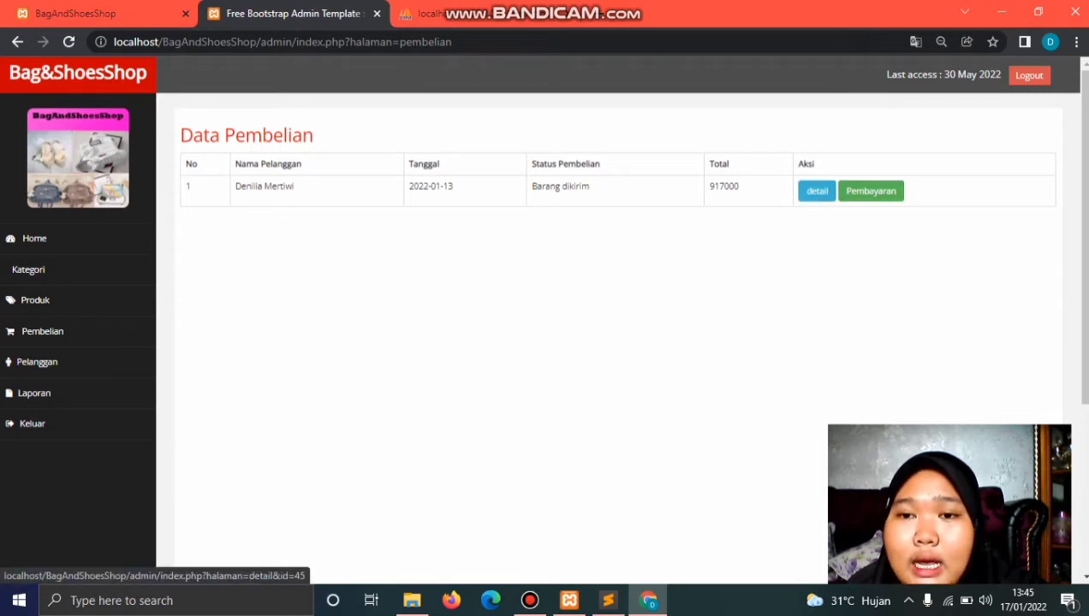
left_click(817, 191)
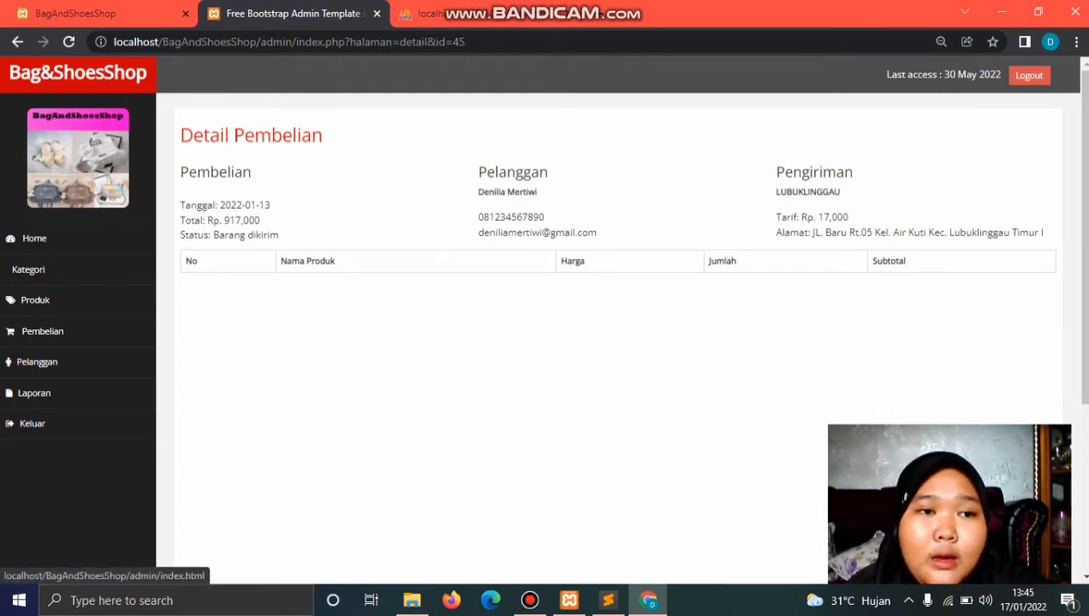
left_click(17, 41)
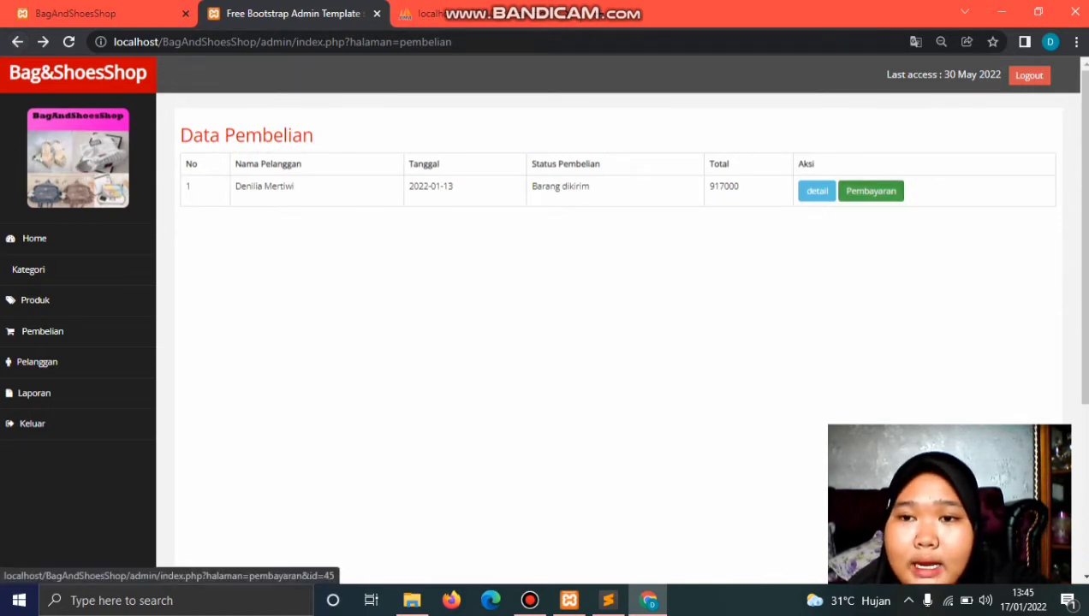
Step: Review the purchase's payment data and receipt, then return to Data Pembelian
left_click(871, 191)
scroll(544, 325, "down", 3)
scroll(544, 325, "up", 3)
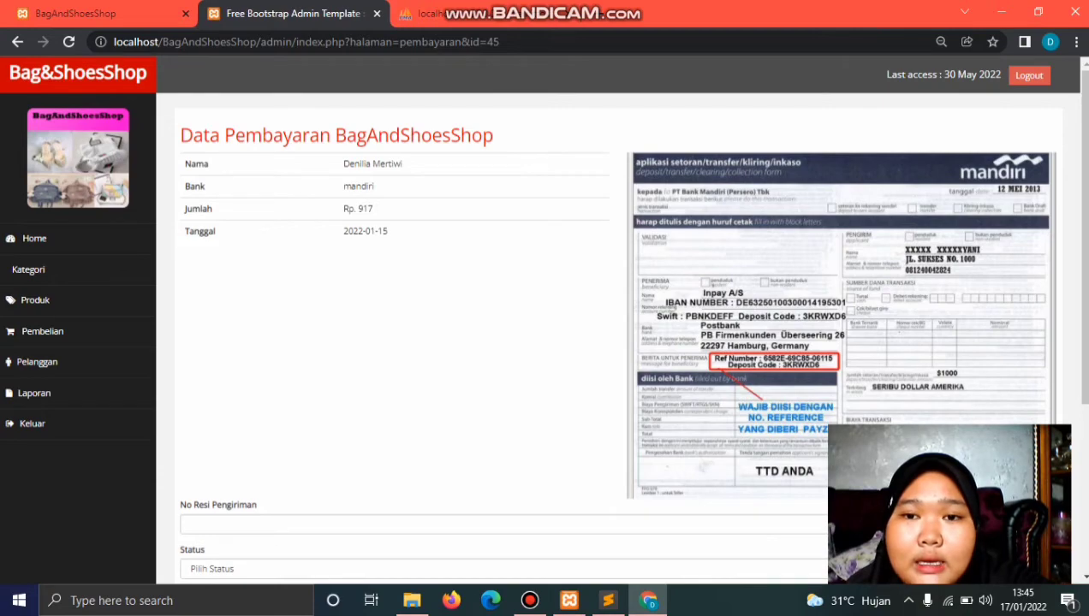
scroll(544, 325, "down", 3)
scroll(544, 325, "up", 3)
scroll(544, 325, "down", 3)
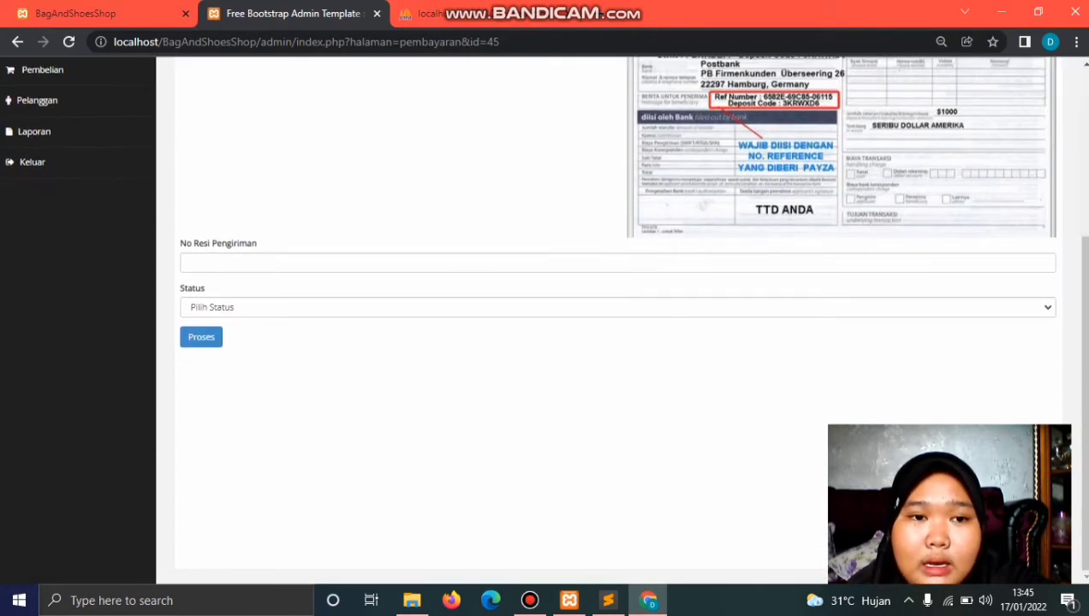
scroll(545, 325, "up", 3)
scroll(544, 325, "down", 3)
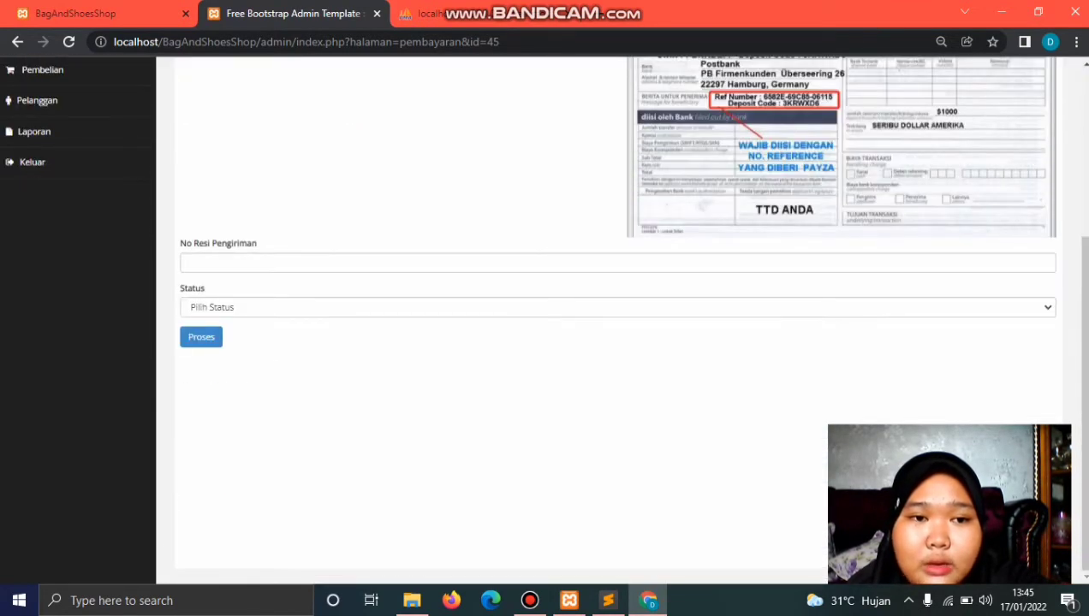
scroll(77, 163, "up", 3)
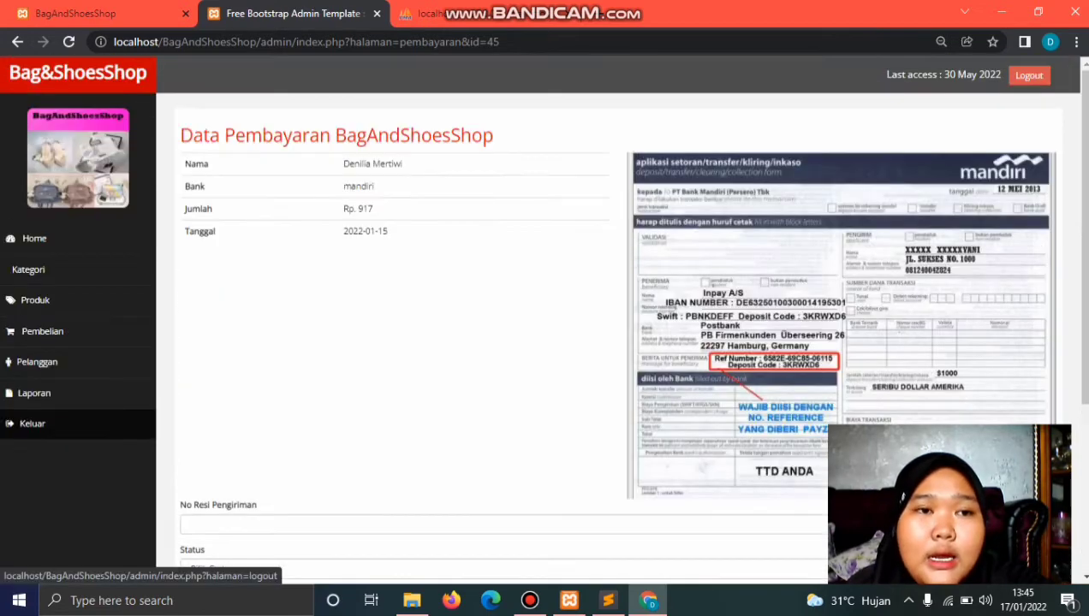
key("alt+Left")
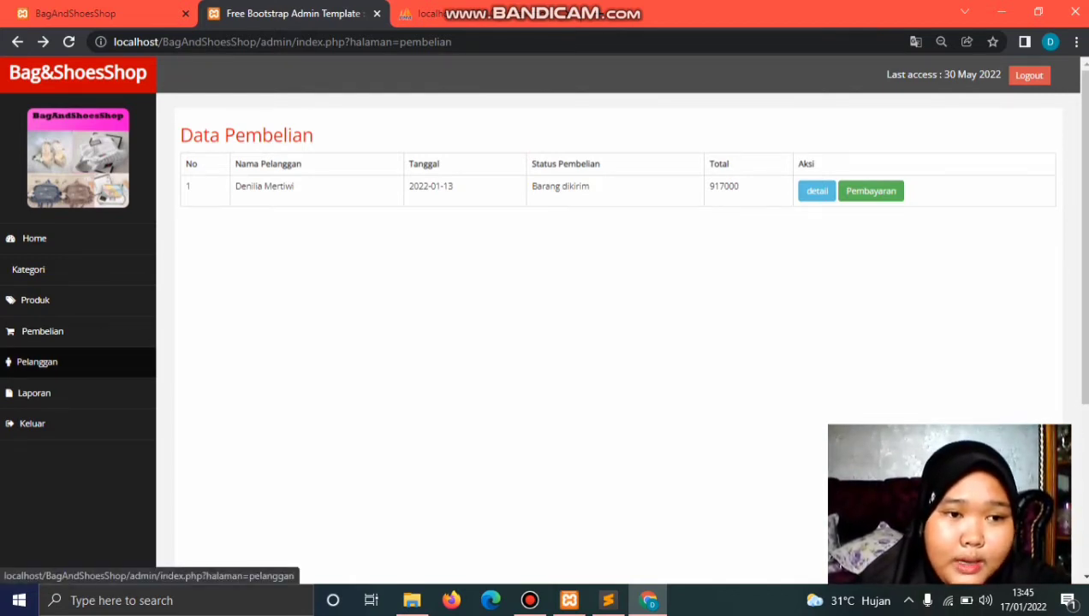
Step: View the three-customer list, then switch to phpMyAdmin's admin table in trainittoko
left_click(37, 362)
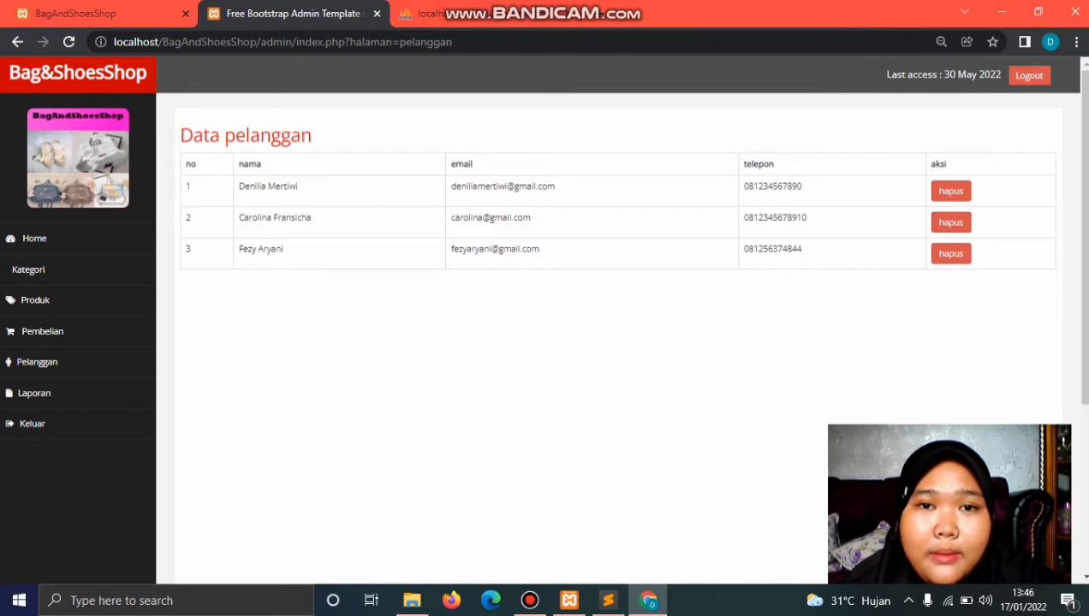
key("ctrl+Tab")
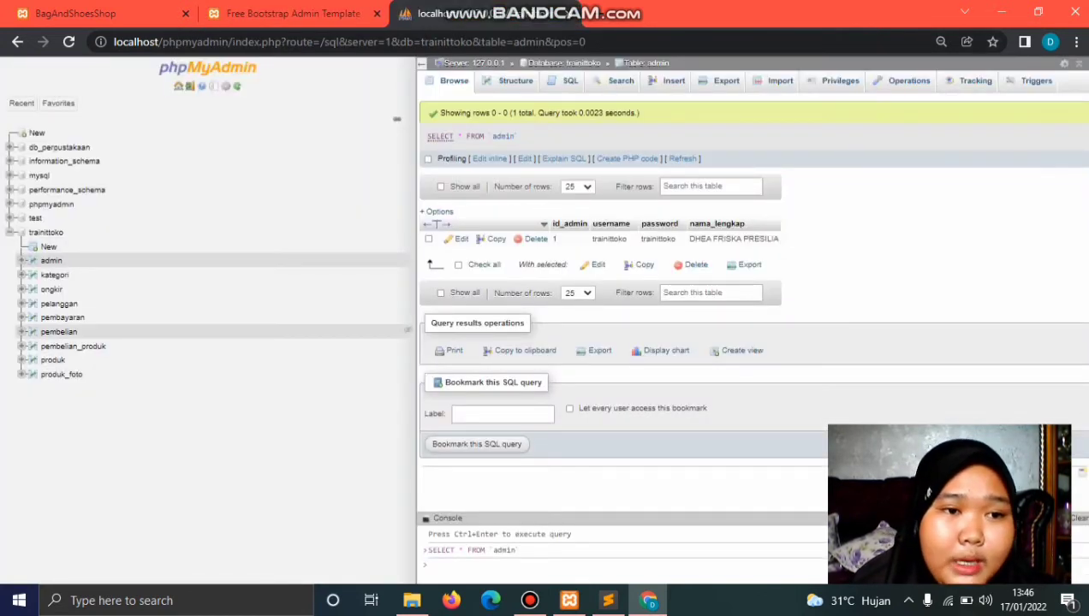
Step: Check the pelanggan table's three records (ids 1, 2, 5), then return to the customer list
left_click(59, 303)
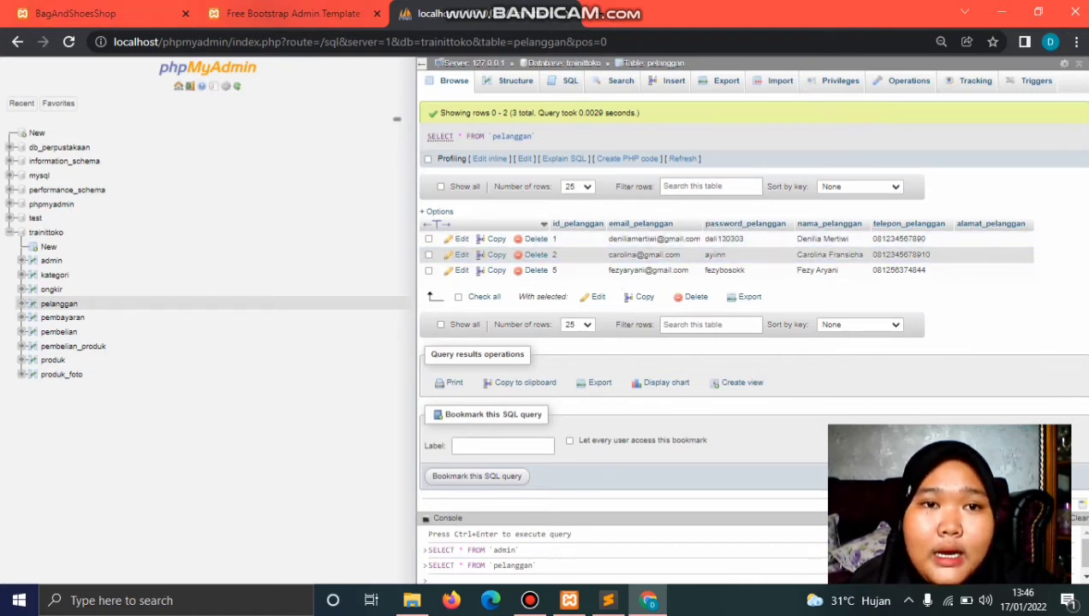
key("ctrl+shift+Tab")
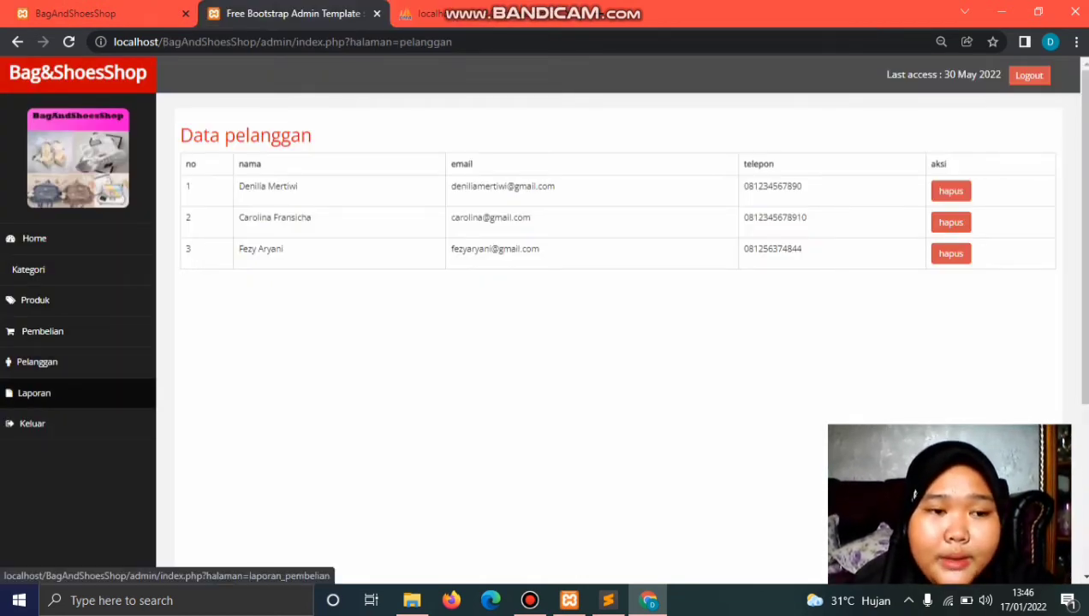
Step: Run the purchase report from 13/01/2022 to 17/01/2022 with status Barang dikirim
left_click(35, 393)
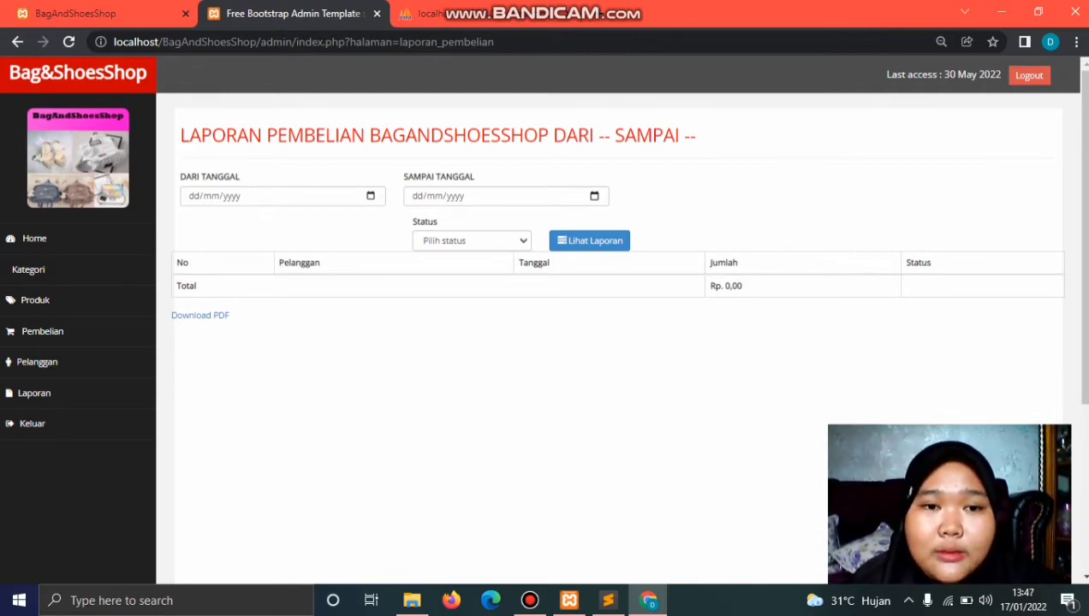
left_click(194, 196)
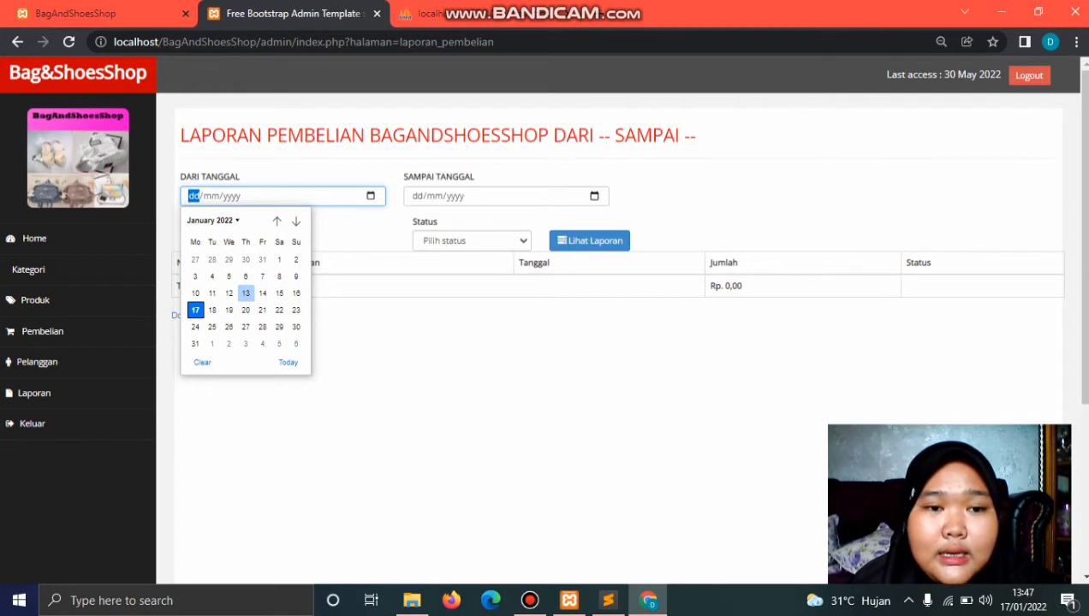
left_click(246, 293)
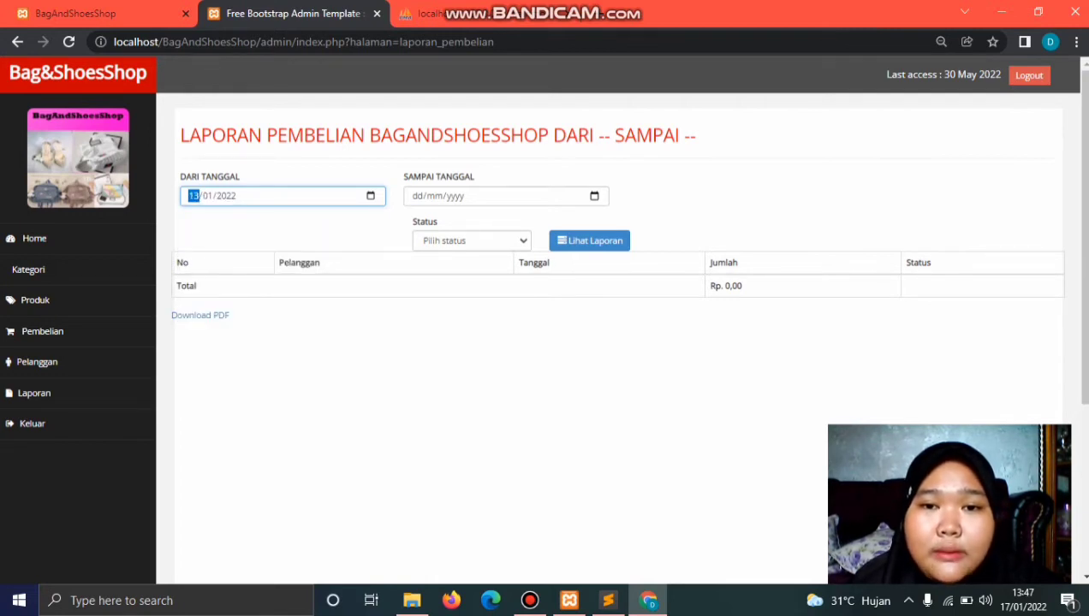
left_click(417, 196)
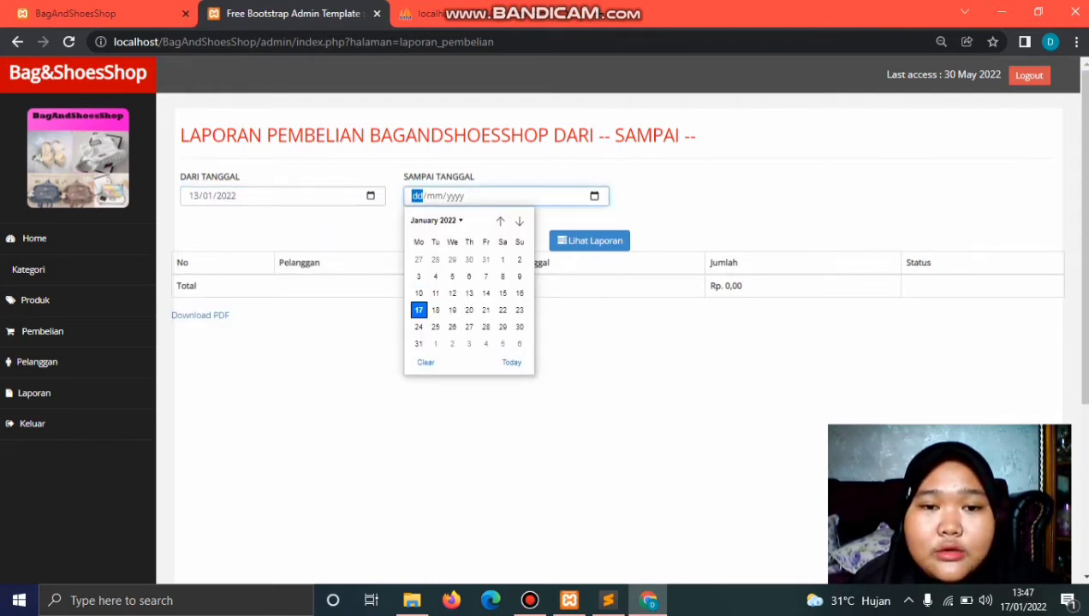
key("Return")
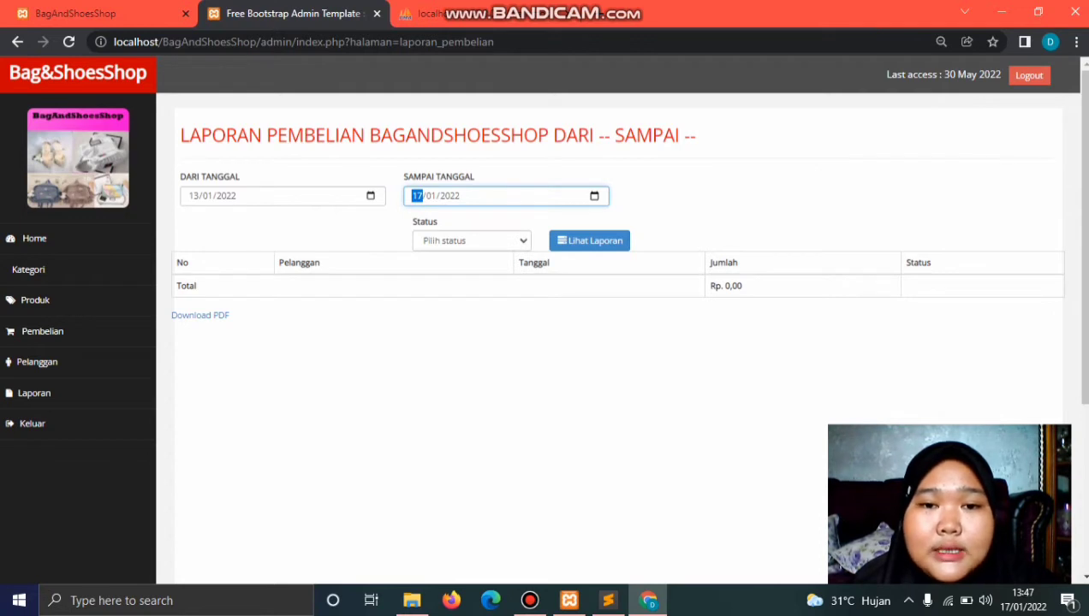
left_click(472, 241)
key("Down")
key("Down")
key("Down")
key("Down")
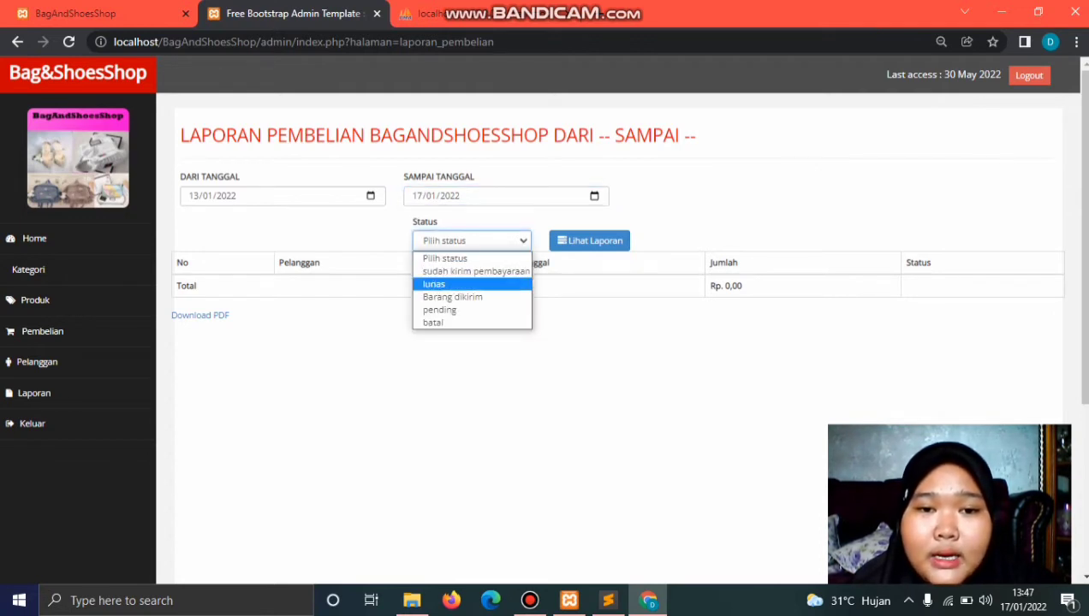
key("Up")
key("Return")
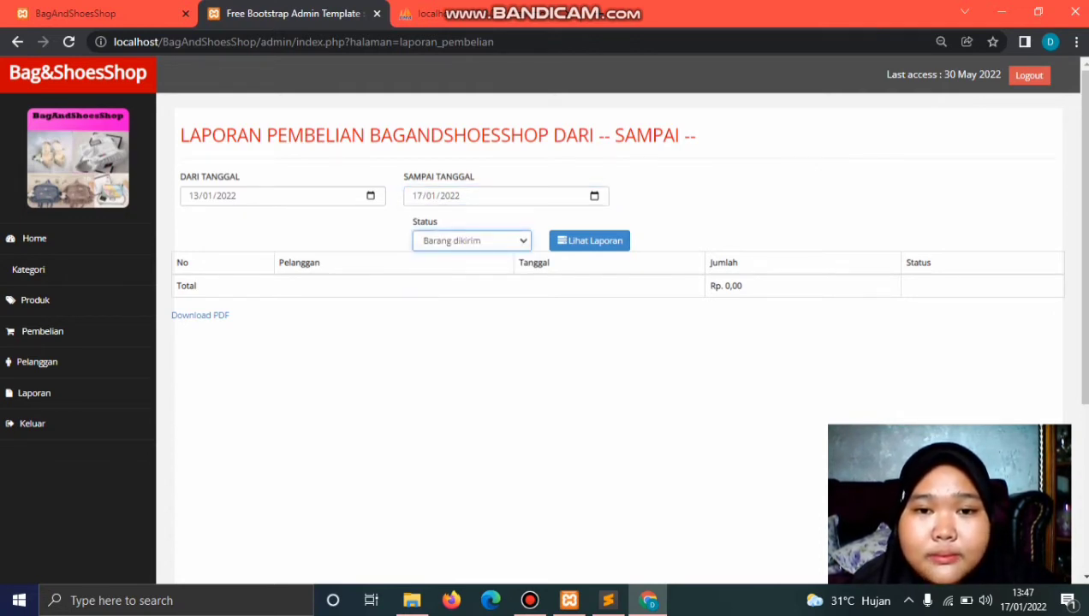
key("Tab")
key("Return")
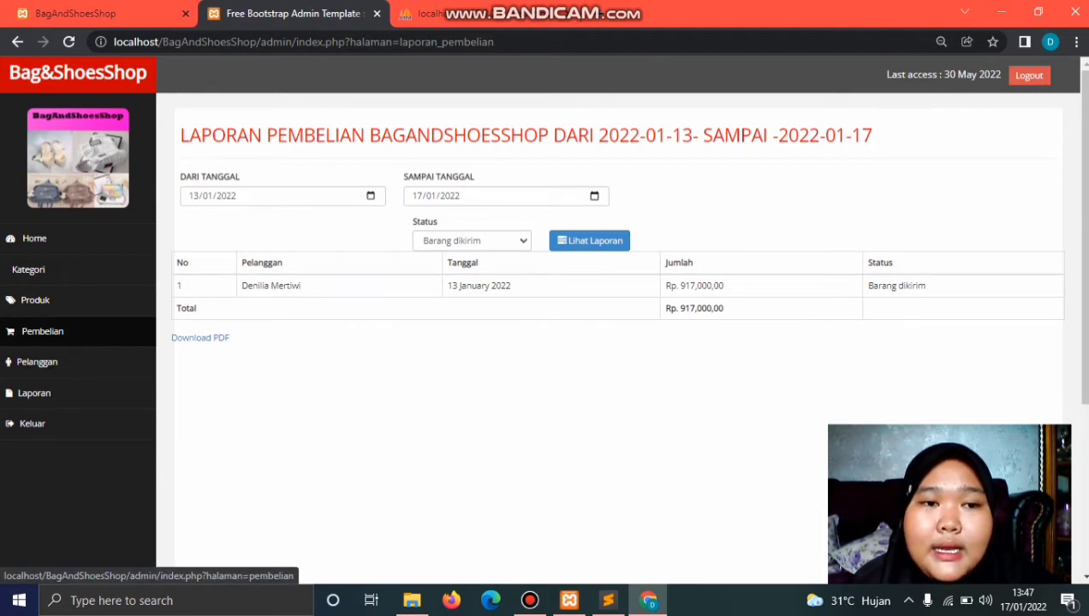
Step: Rerun the 13/01–17/01/2022 Barang dikirim report after revisiting purchases, then bring up the code editor
left_click(42, 331)
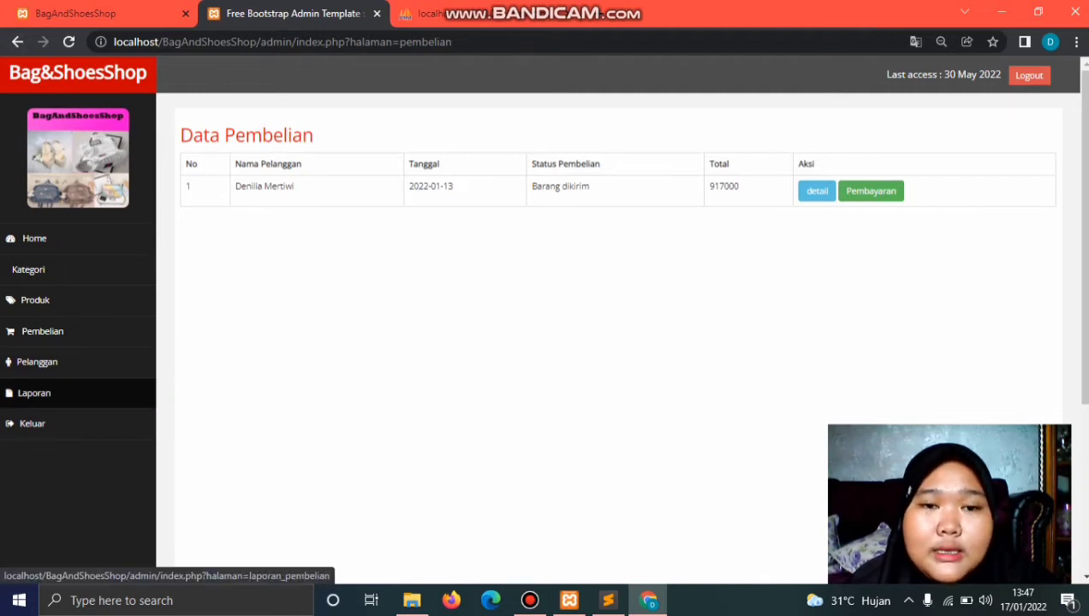
left_click(35, 393)
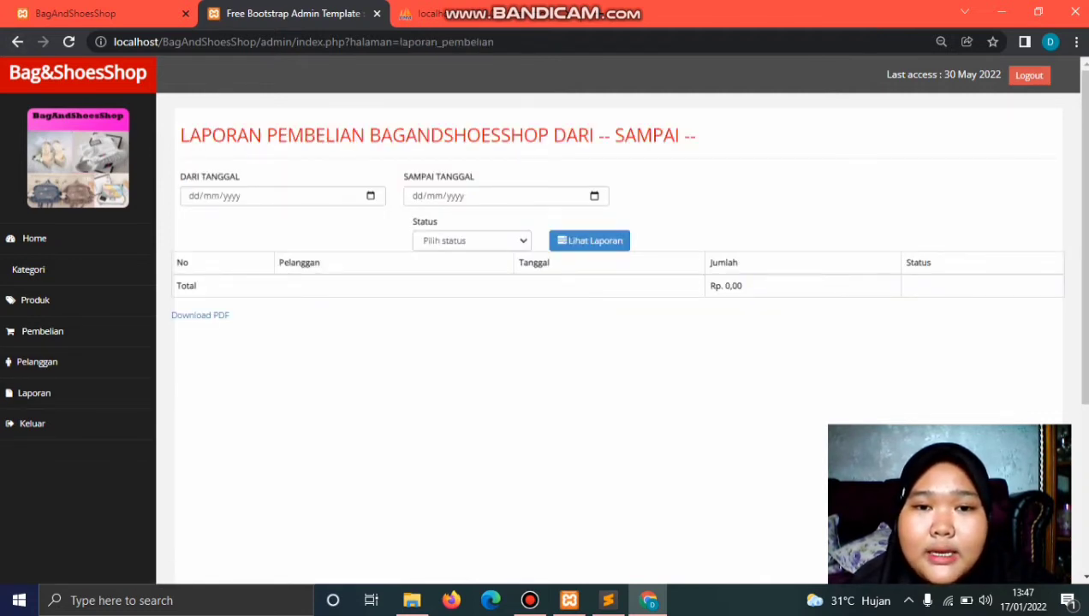
left_click(370, 196)
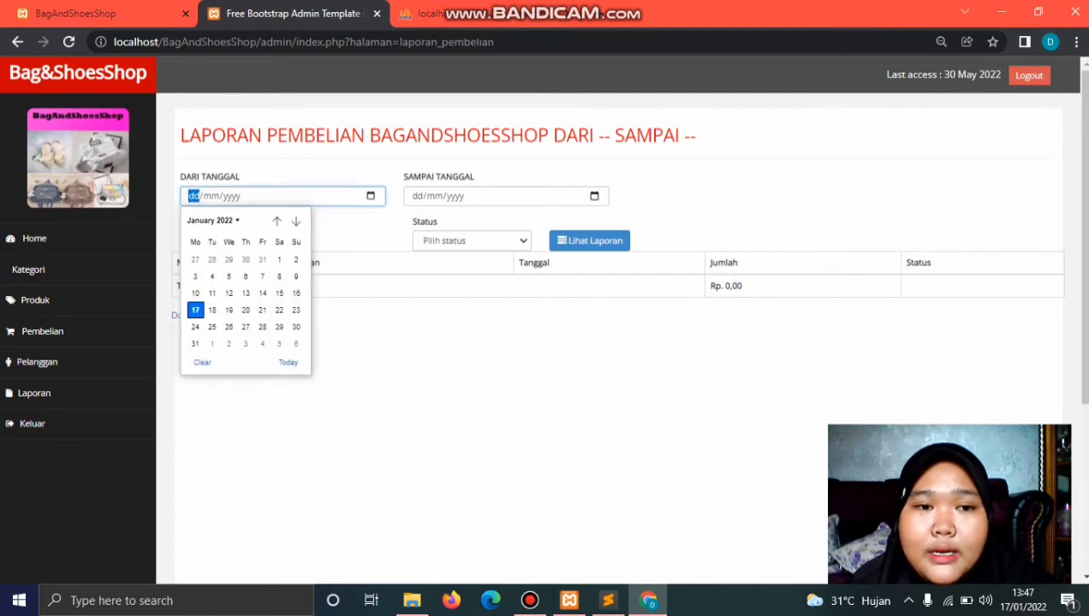
left_click(246, 293)
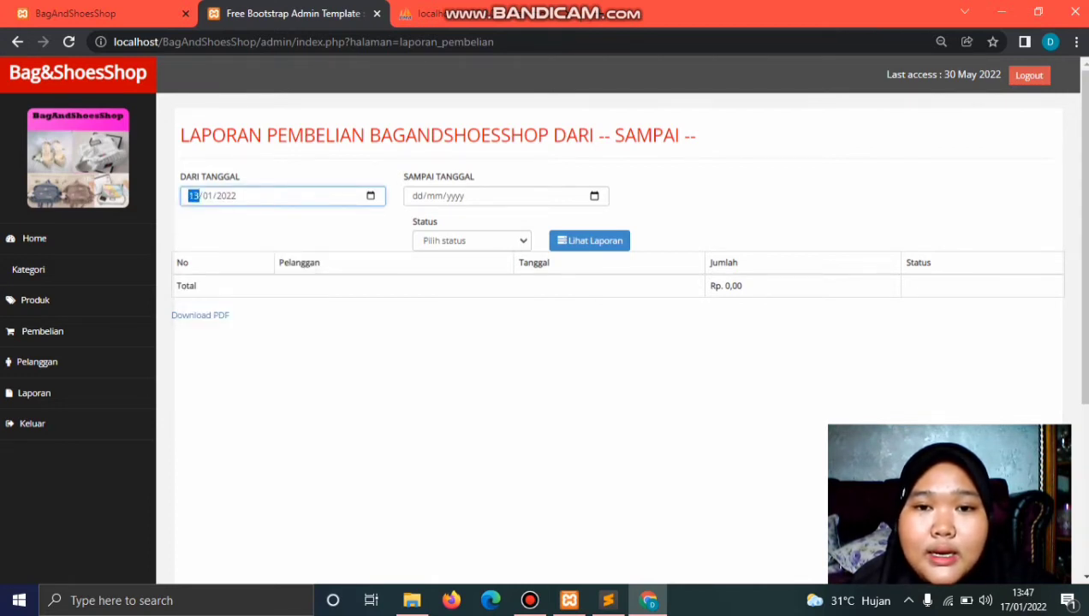
left_click(594, 196)
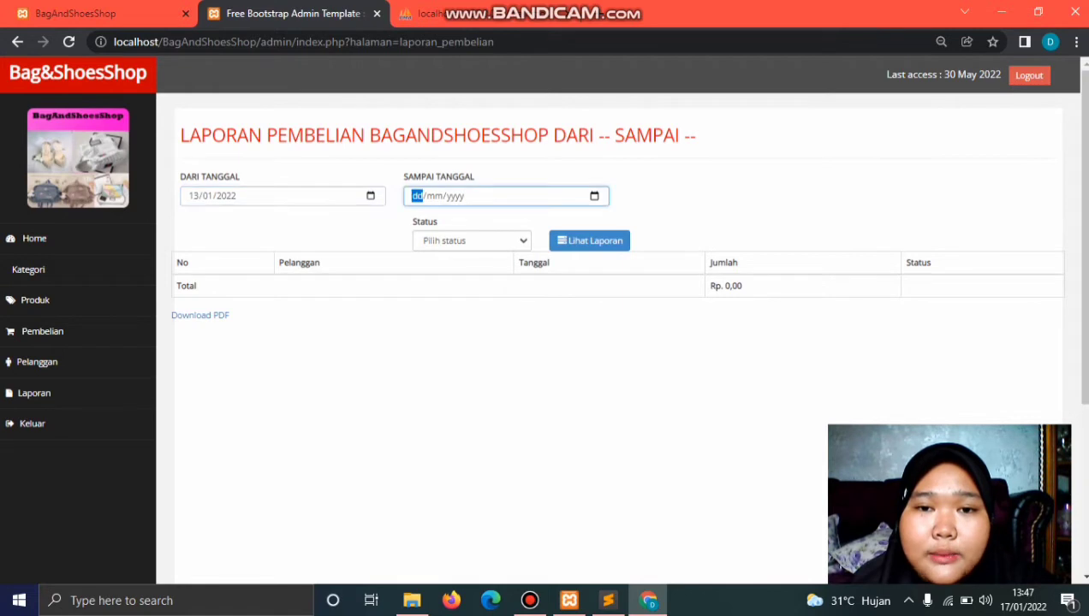
key("Return")
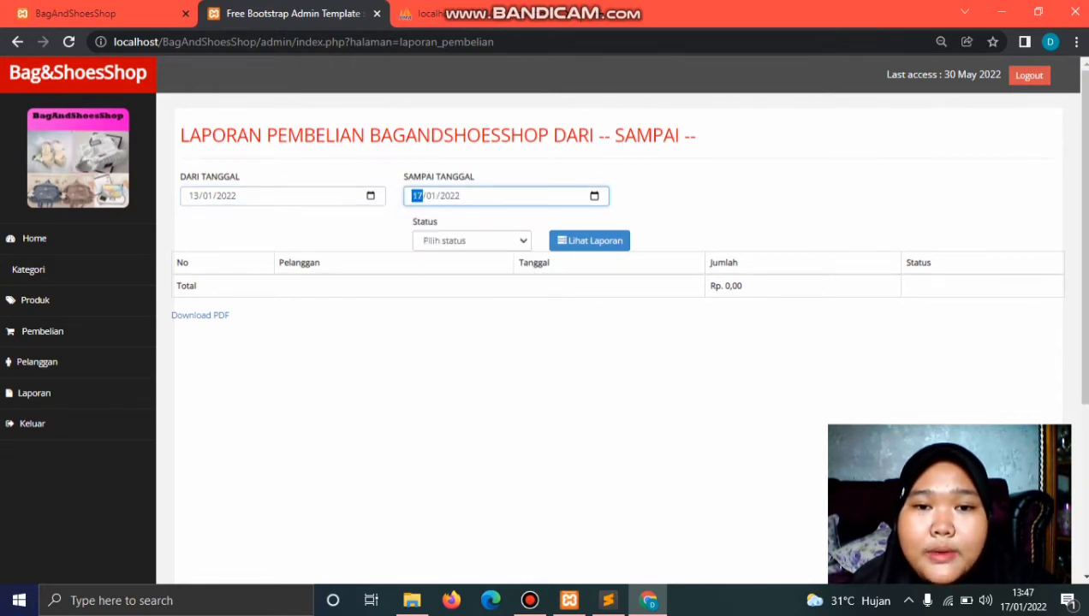
key("Tab")
key("Tab")
key("Tab")
key("alt+Down")
key("Down")
key("Down")
key("Down")
key("Return")
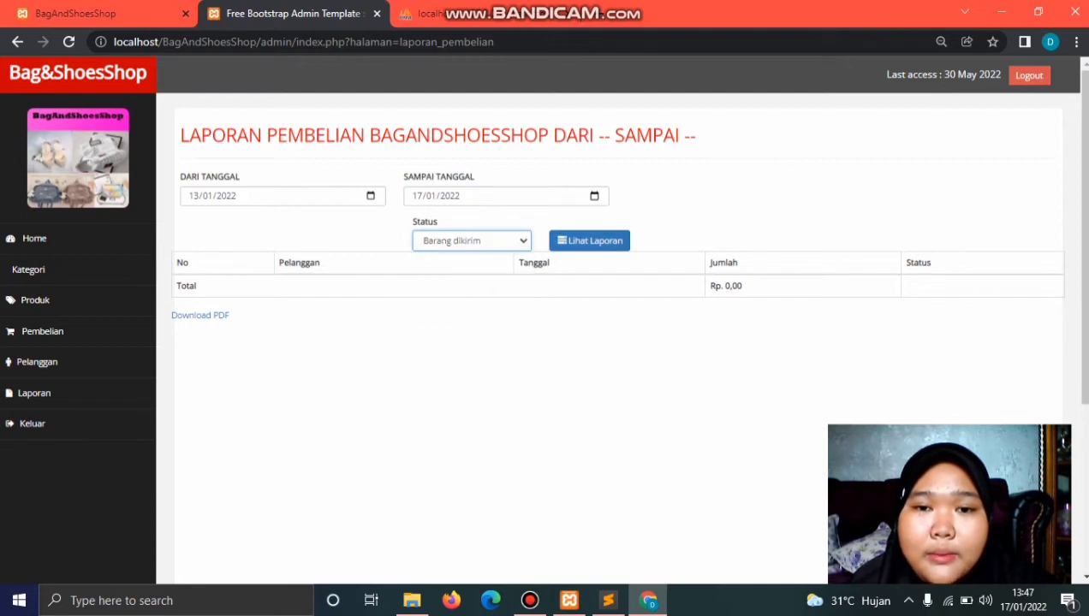
key("Tab")
key("Return")
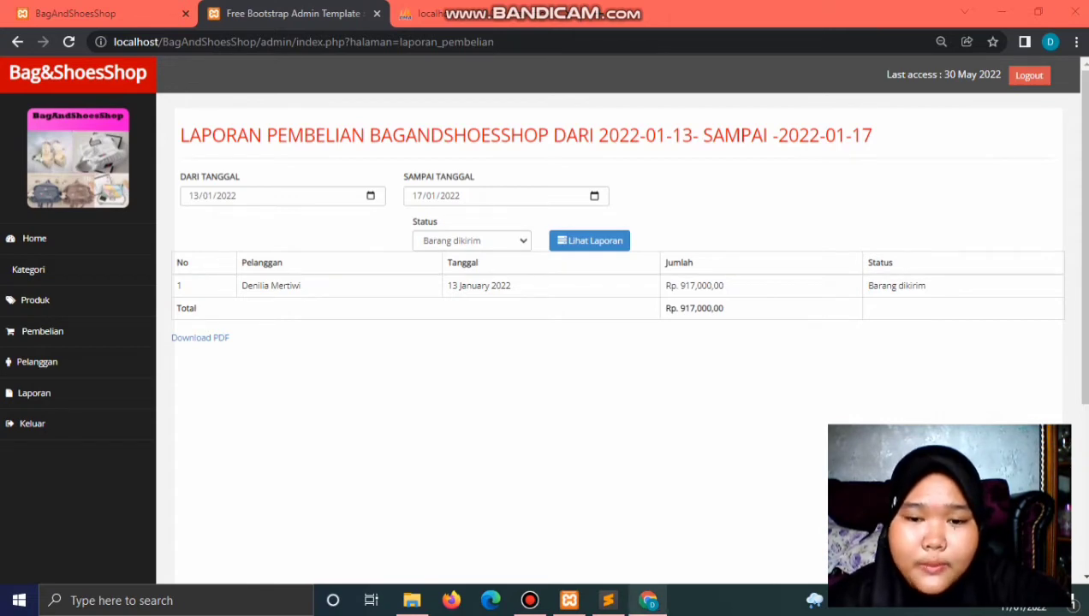
left_click(607, 600)
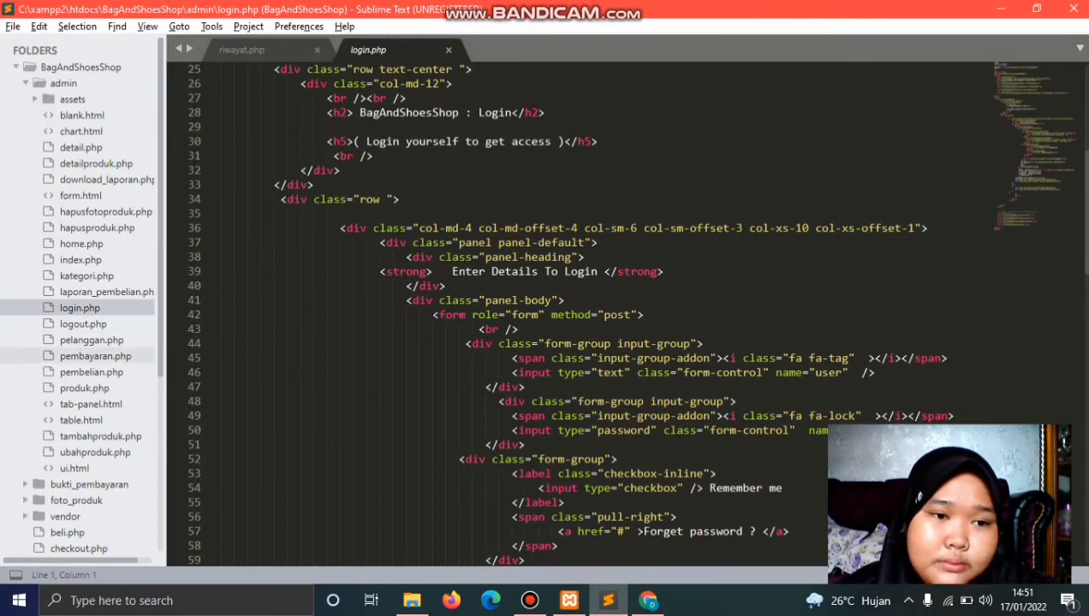
Step: Glance at the report in Chrome, then open laporan_pembelian.php in the code editor
mouse_move(648, 600)
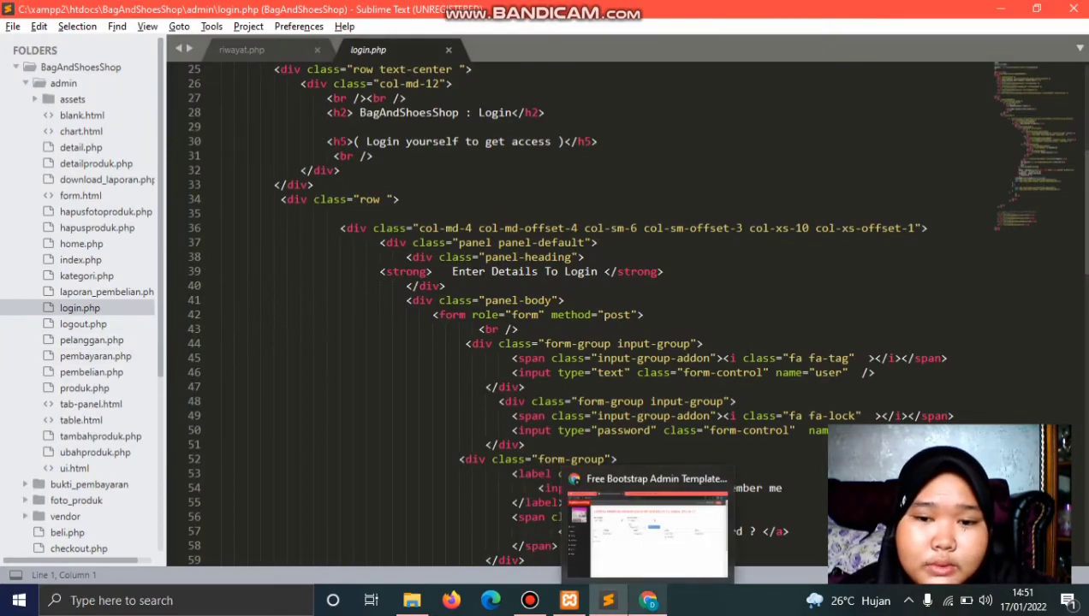
left_click(647, 526)
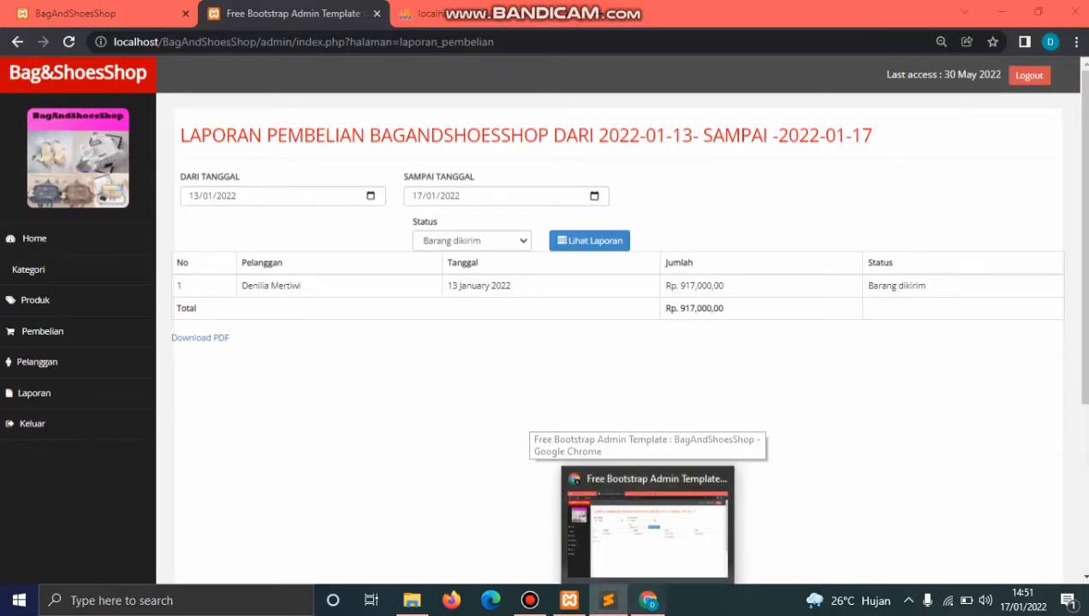
left_click(608, 600)
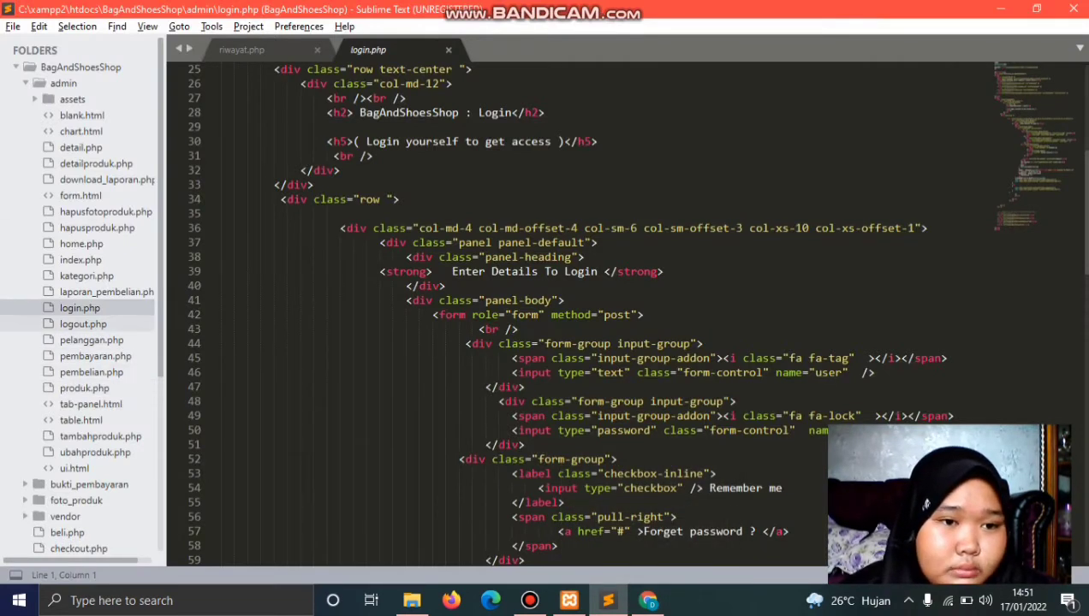
left_click(106, 292)
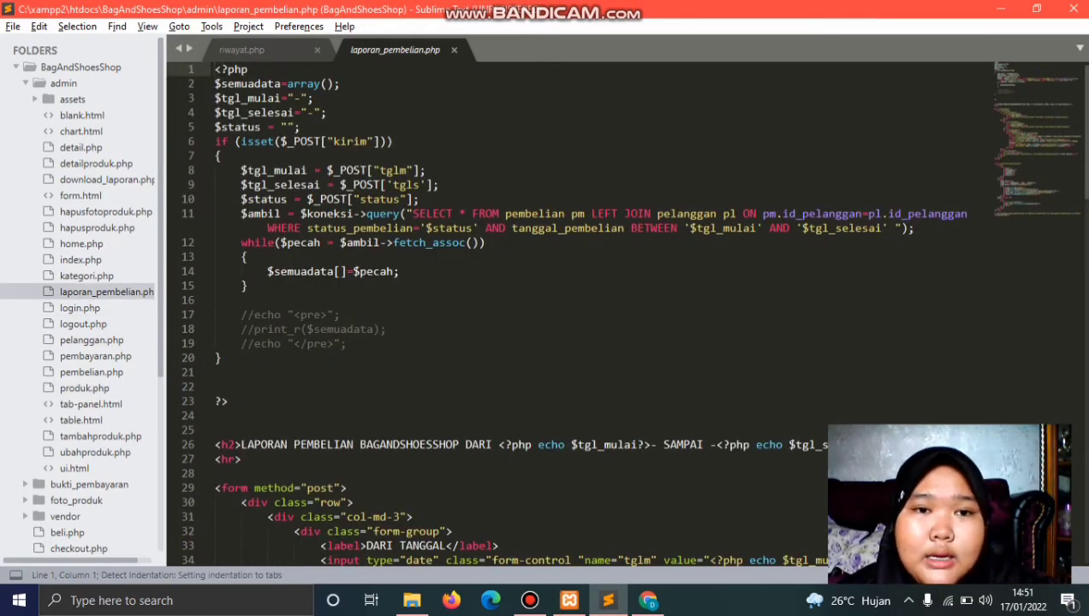
Step: Read through laporan_pembelian.php's form and table code, then view the report in the browser
scroll(624, 313, "down", 2)
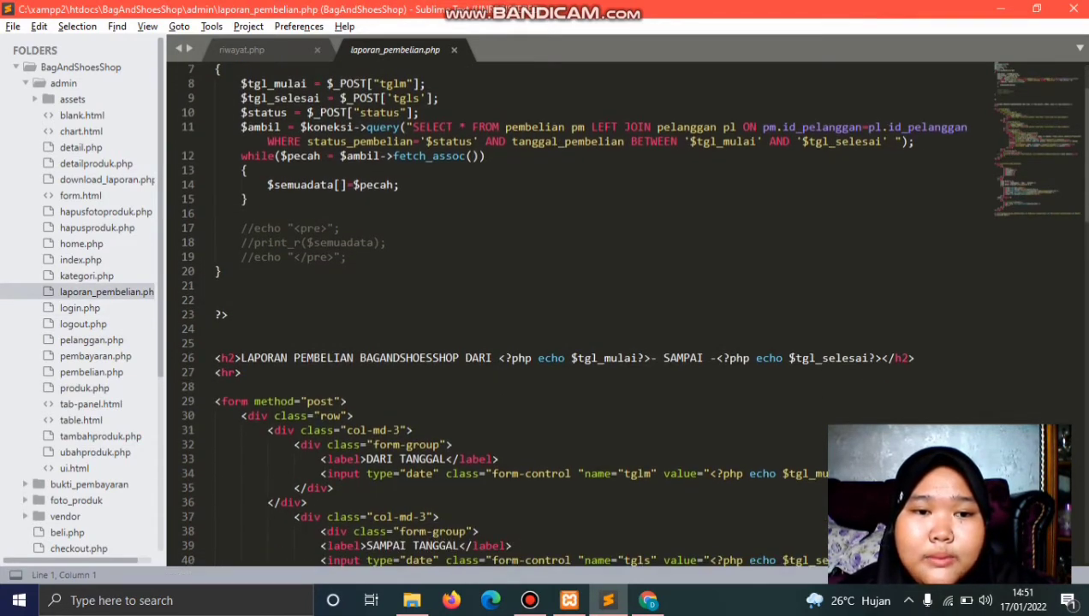
scroll(624, 312, "down", 2)
scroll(624, 312, "down", 3)
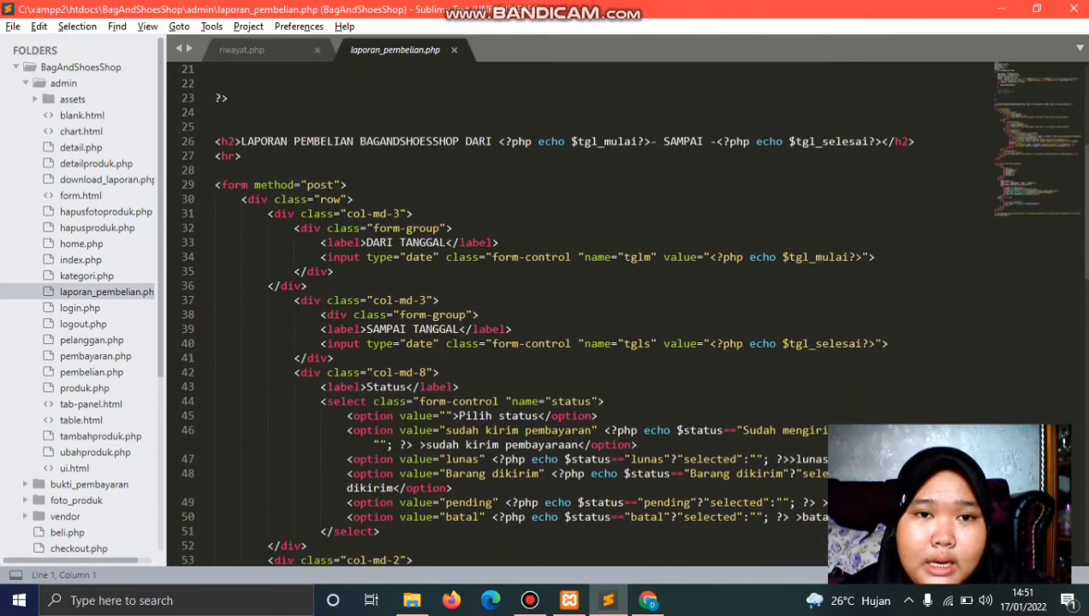
scroll(624, 312, "down", 7)
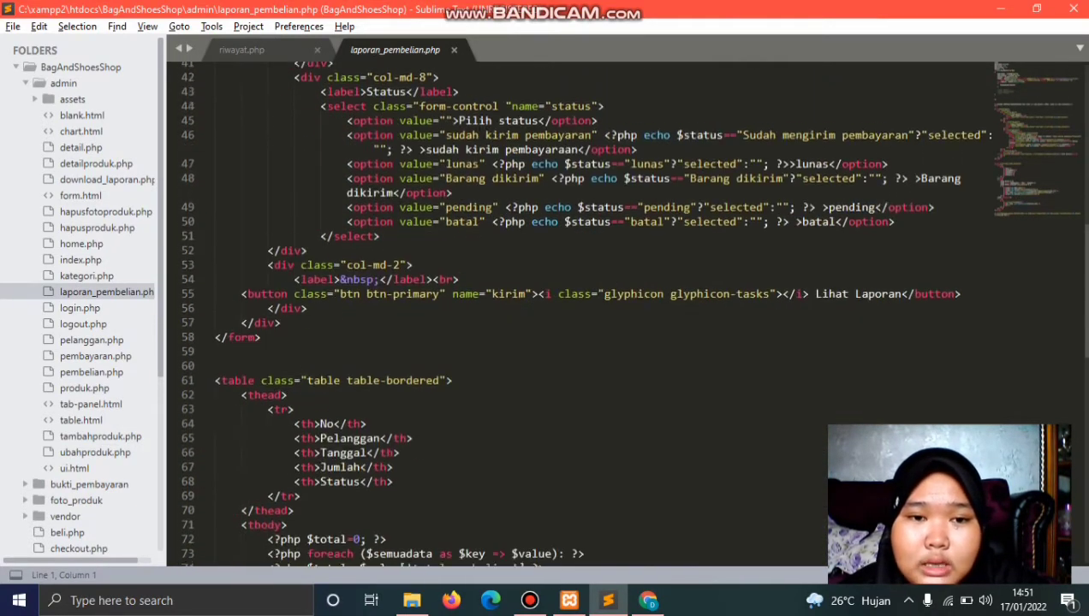
scroll(624, 312, "down", 7)
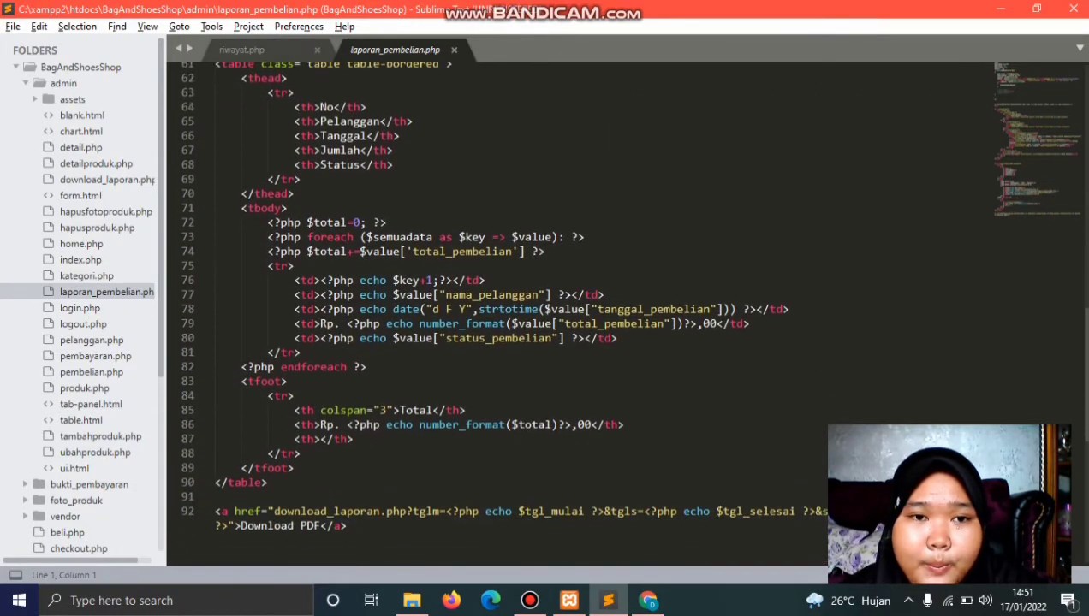
scroll(583, 312, "up", 18)
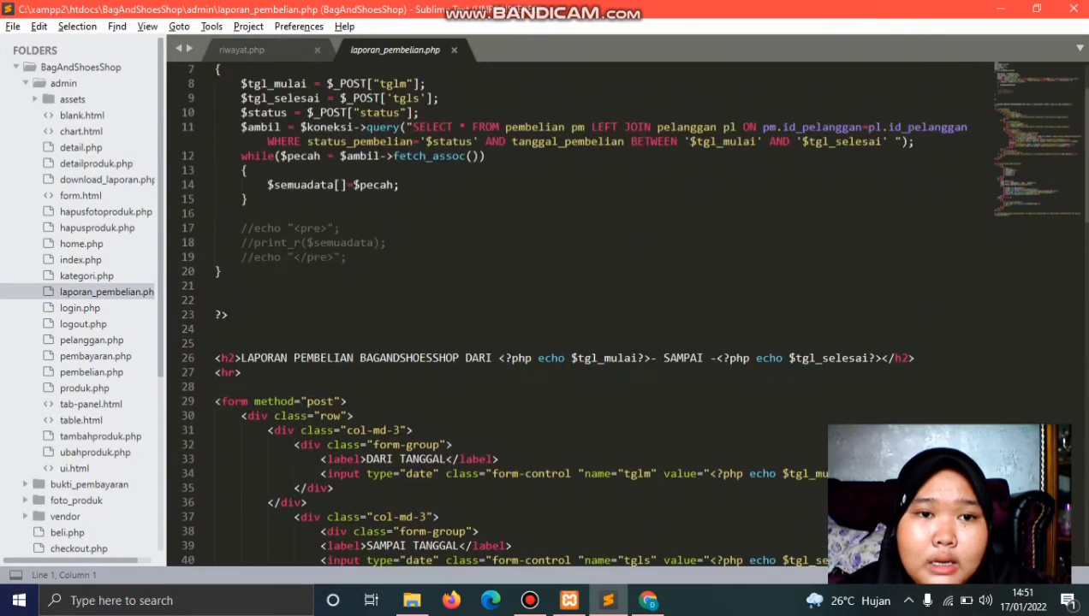
scroll(583, 312, "up", 2)
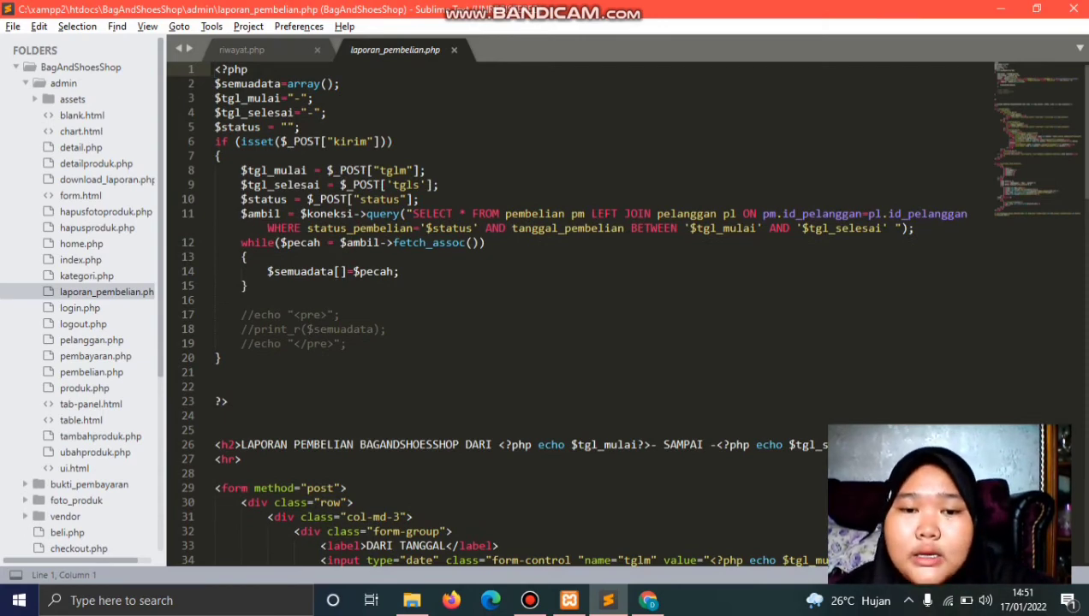
scroll(565, 312, "down", 3)
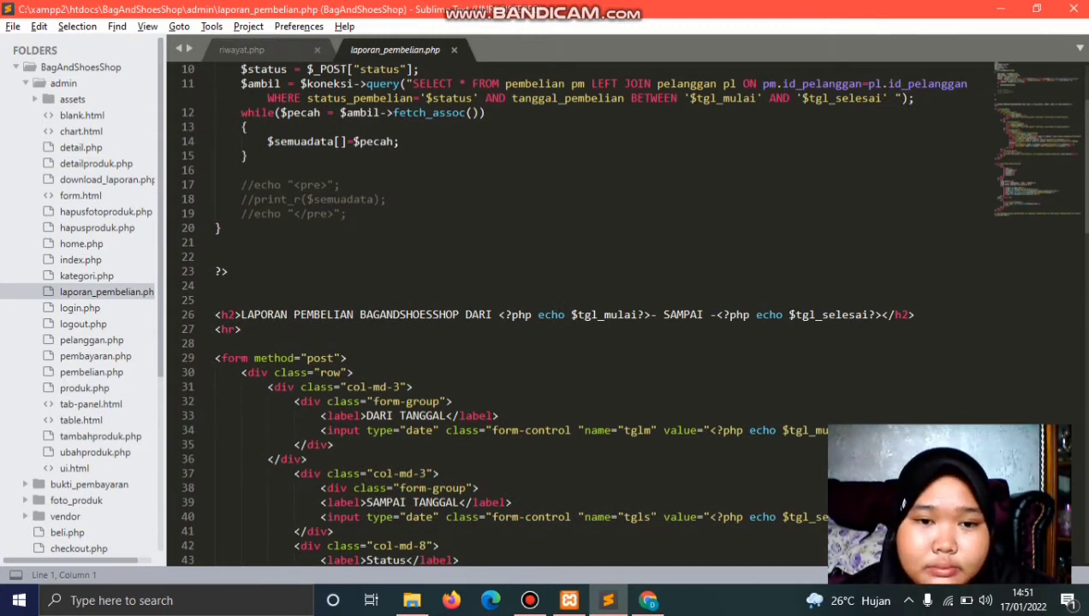
scroll(565, 312, "down", 2)
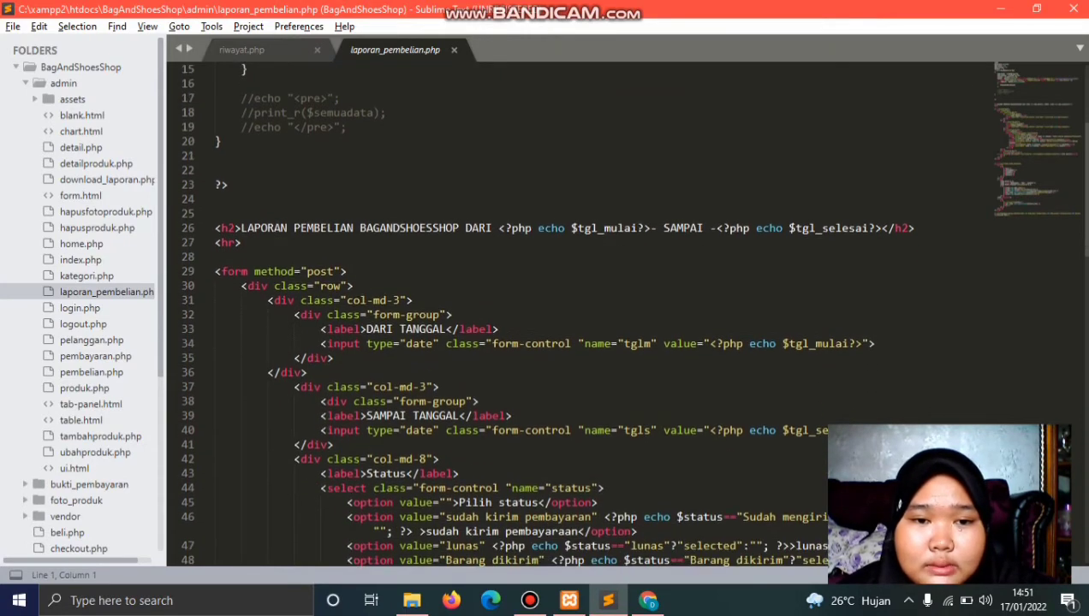
scroll(565, 313, "down", 1)
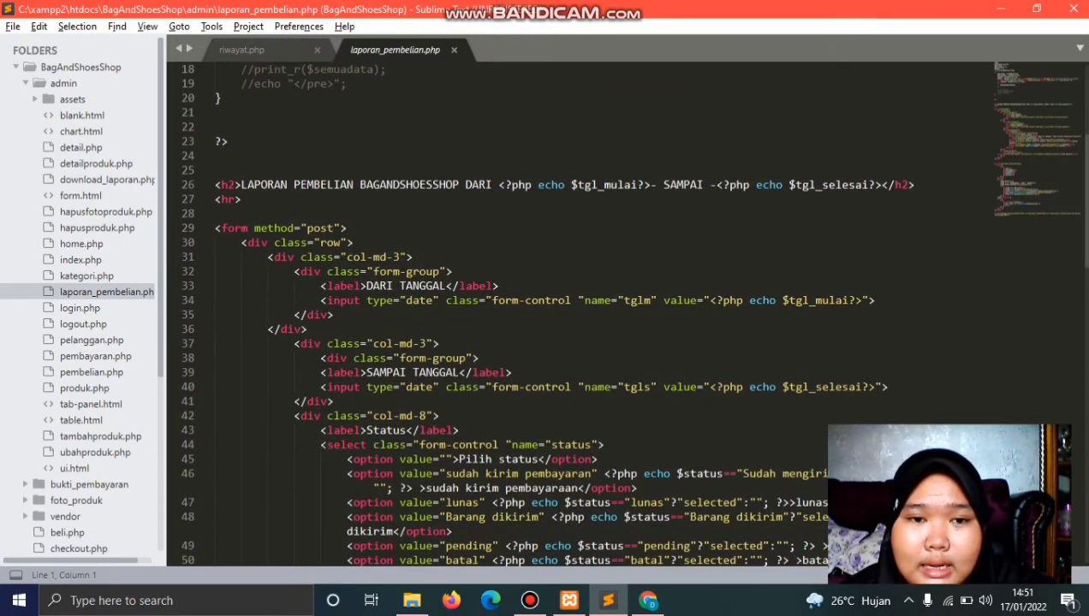
scroll(564, 312, "down", 2)
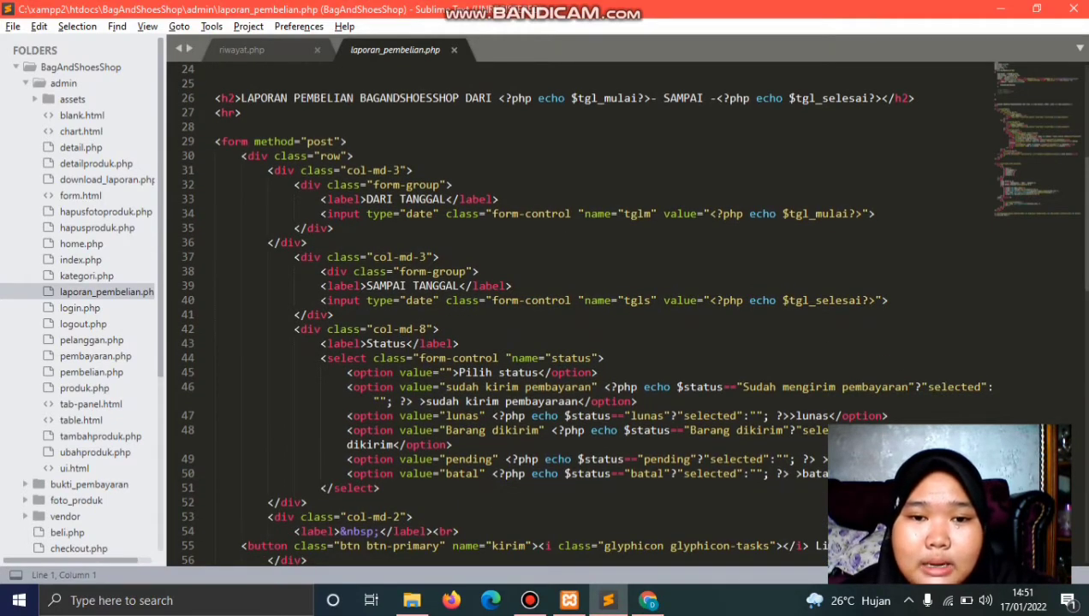
scroll(565, 312, "down", 3)
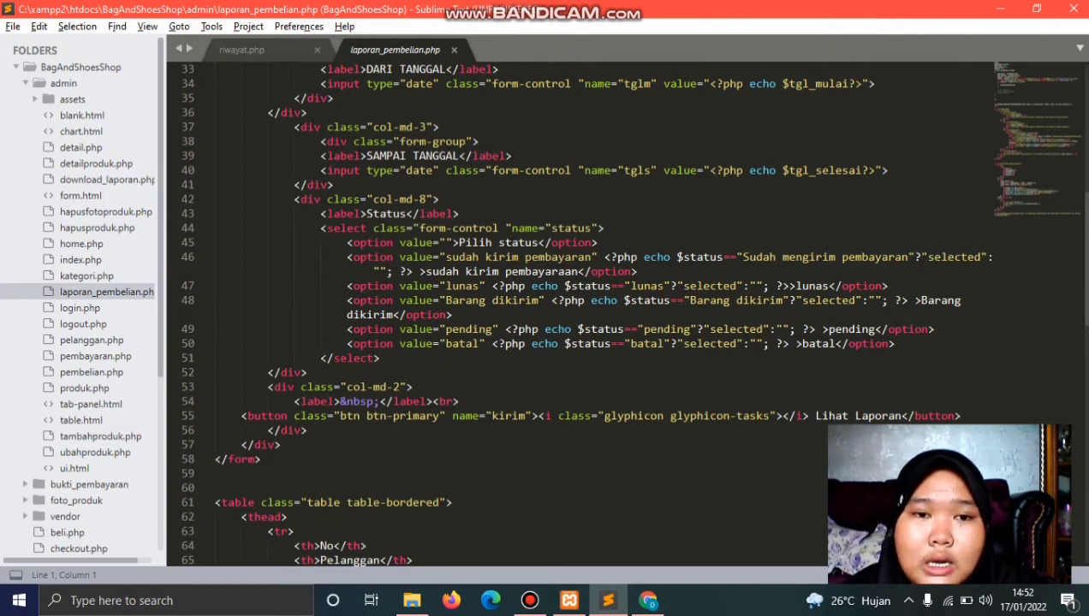
scroll(582, 313, "down", 2)
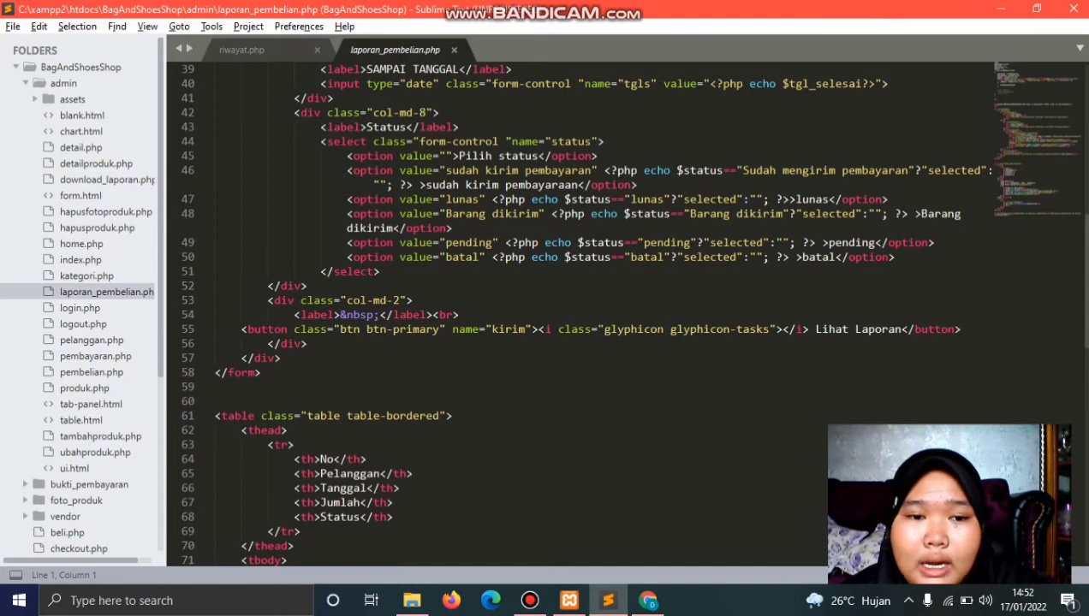
scroll(568, 313, "down", 4)
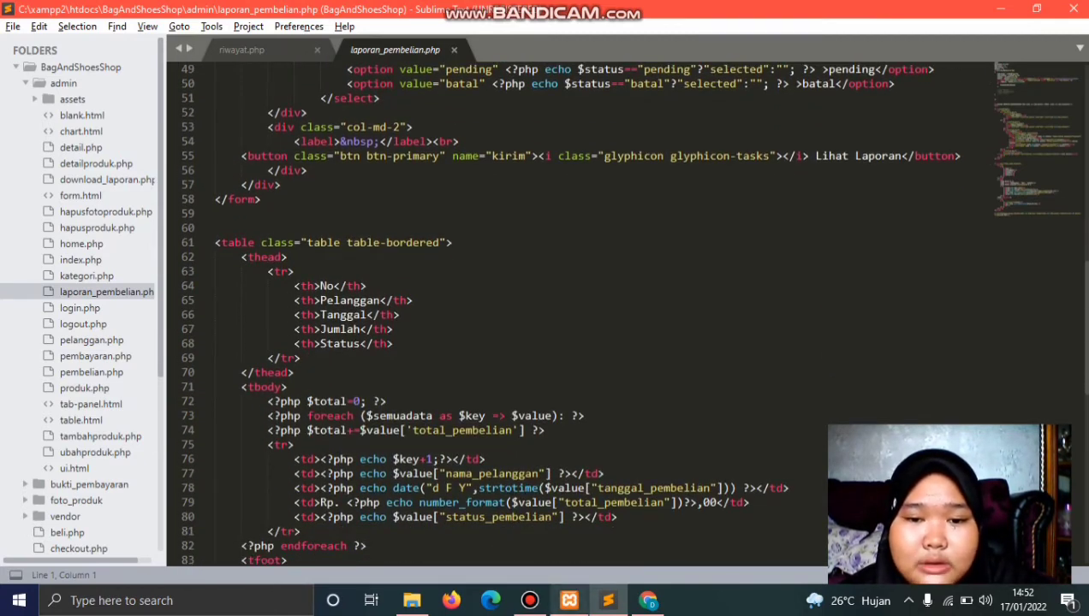
left_click(629, 521)
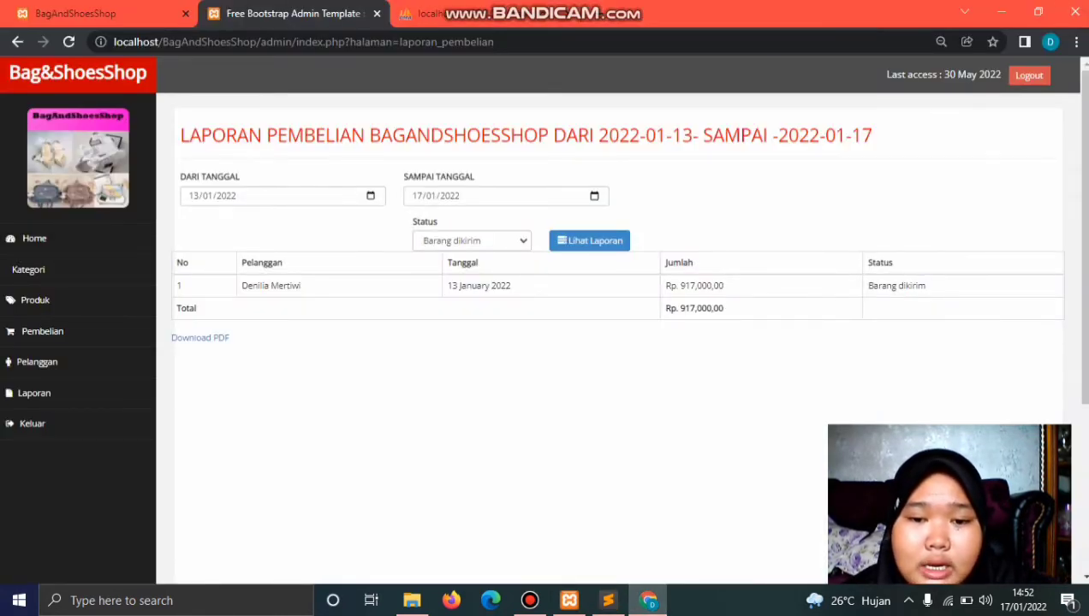
Step: Scroll laporan_pembelian.php down to its Download PDF link
left_click(608, 600)
scroll(631, 313, "down", 2)
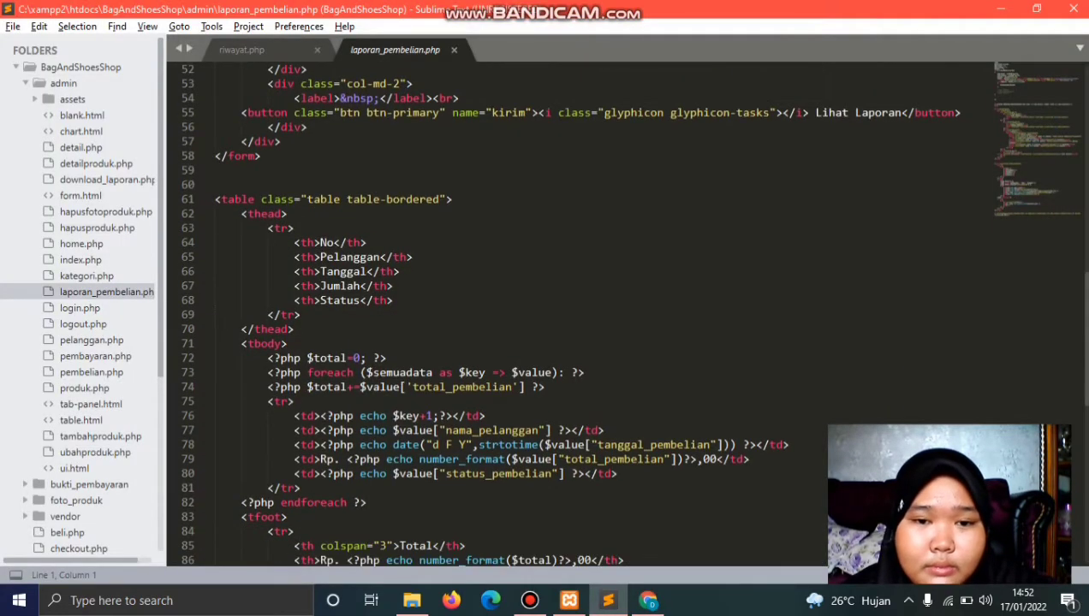
scroll(631, 312, "down", 2)
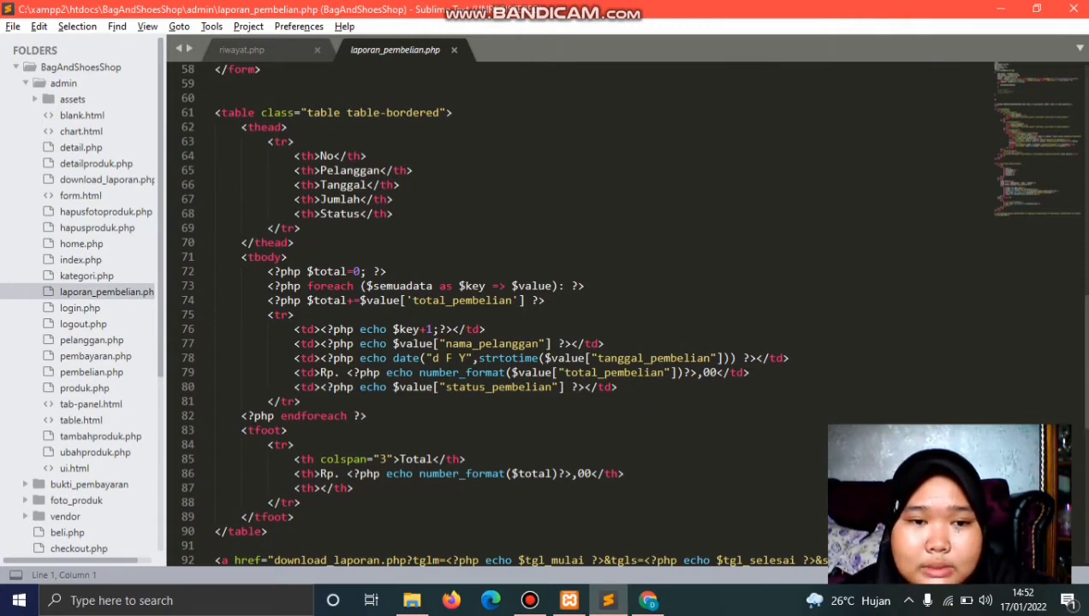
scroll(495, 313, "down", 4)
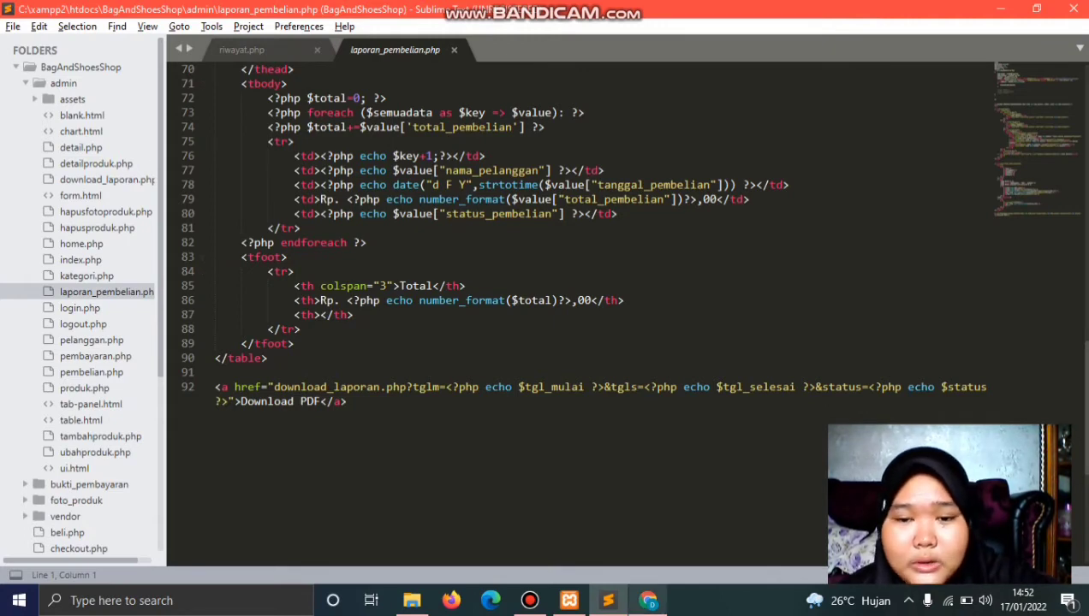
Step: Check the report page in the browser, then open logout.php in the editor
mouse_move(648, 600)
left_click(646, 530)
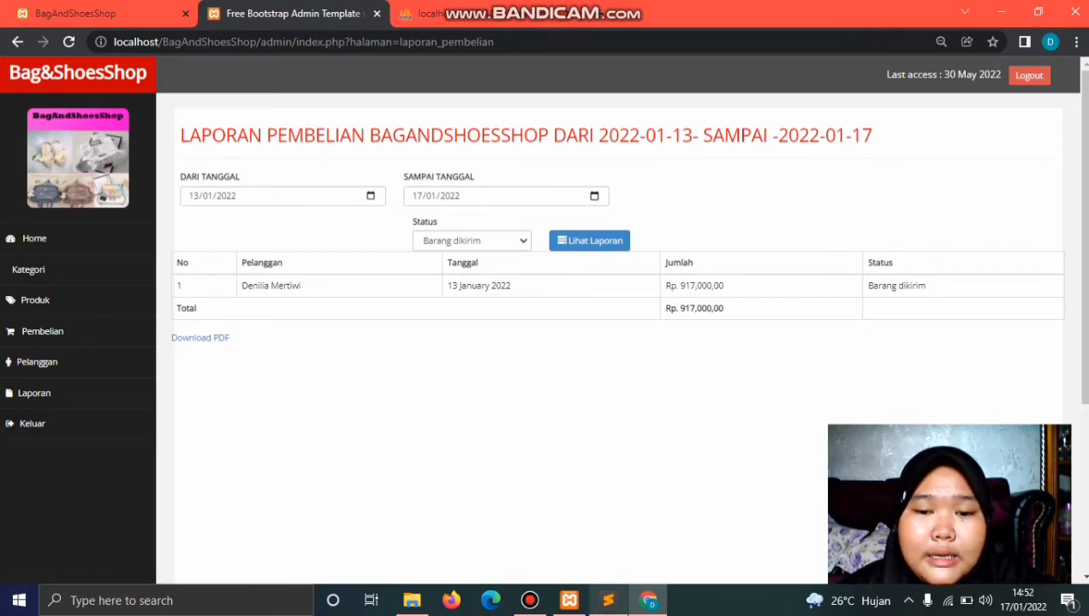
left_click(608, 600)
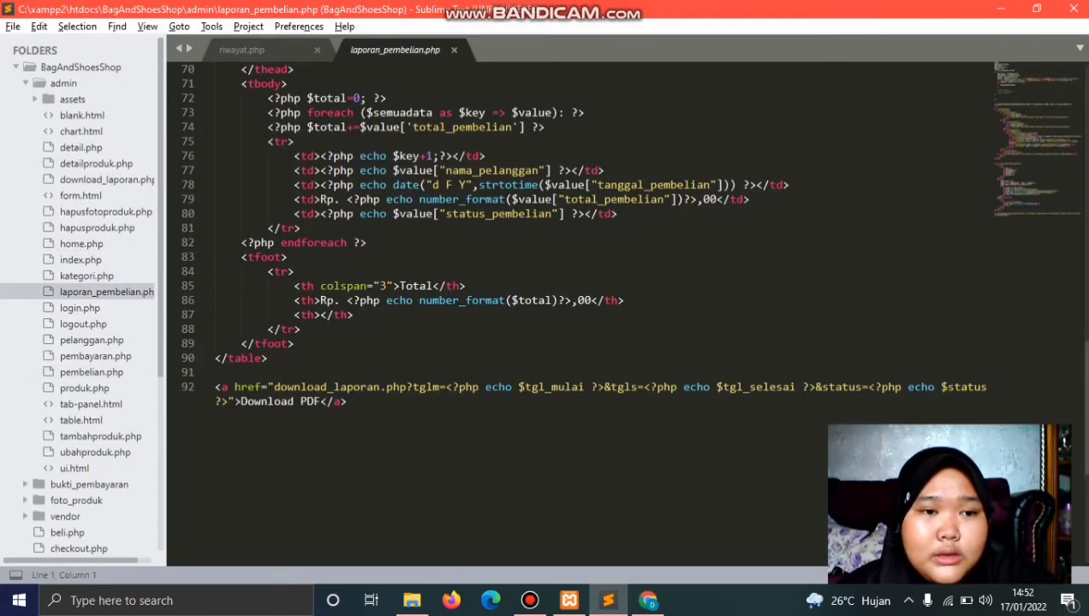
left_click(83, 324)
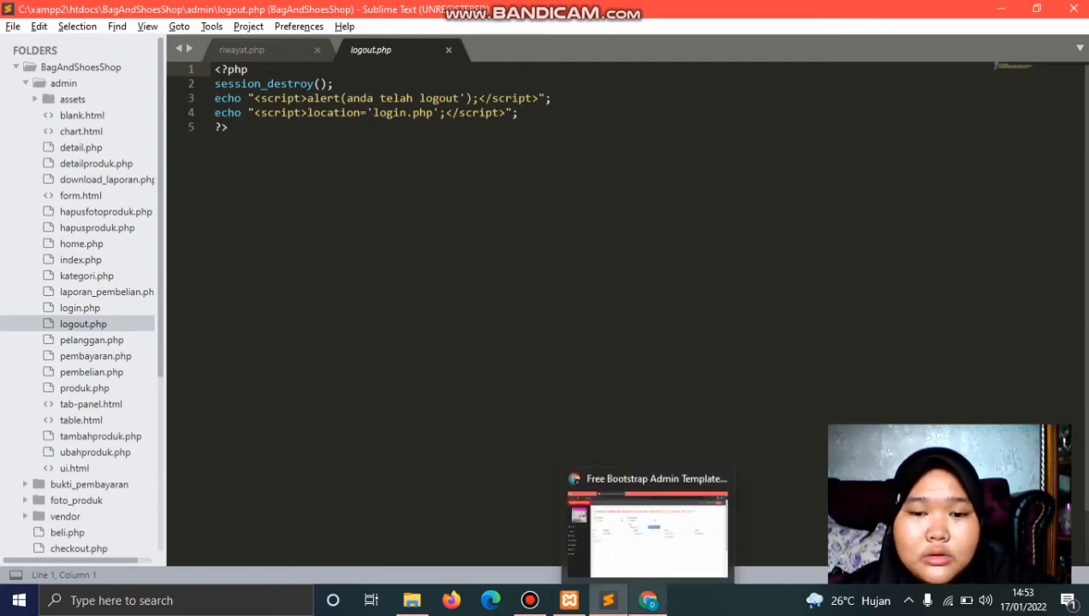
Step: Switch to the browser's admin report and log out with Keluar
left_click(648, 600)
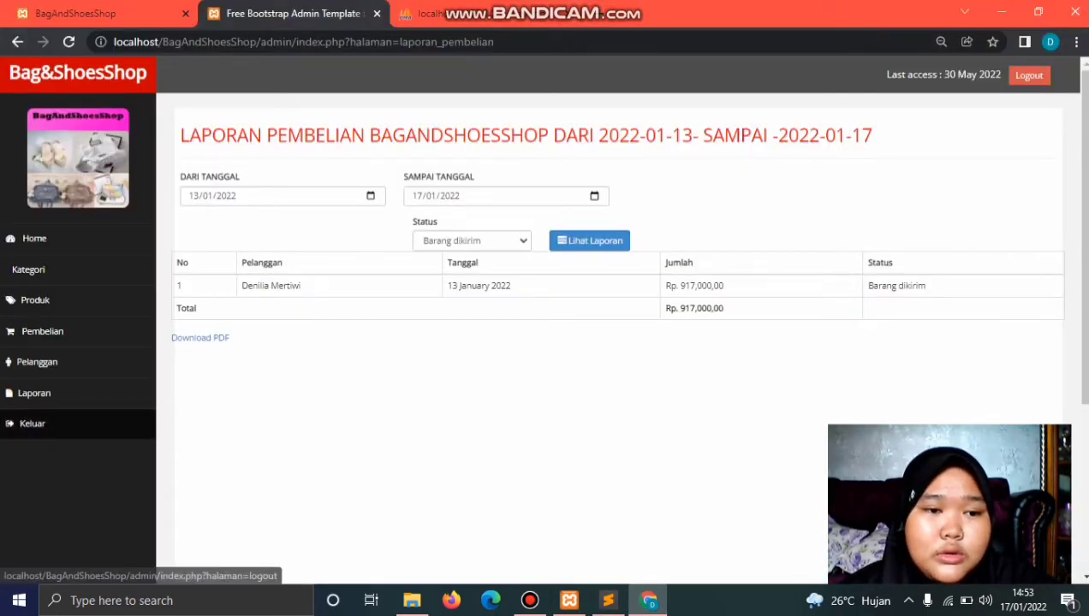
left_click(32, 423)
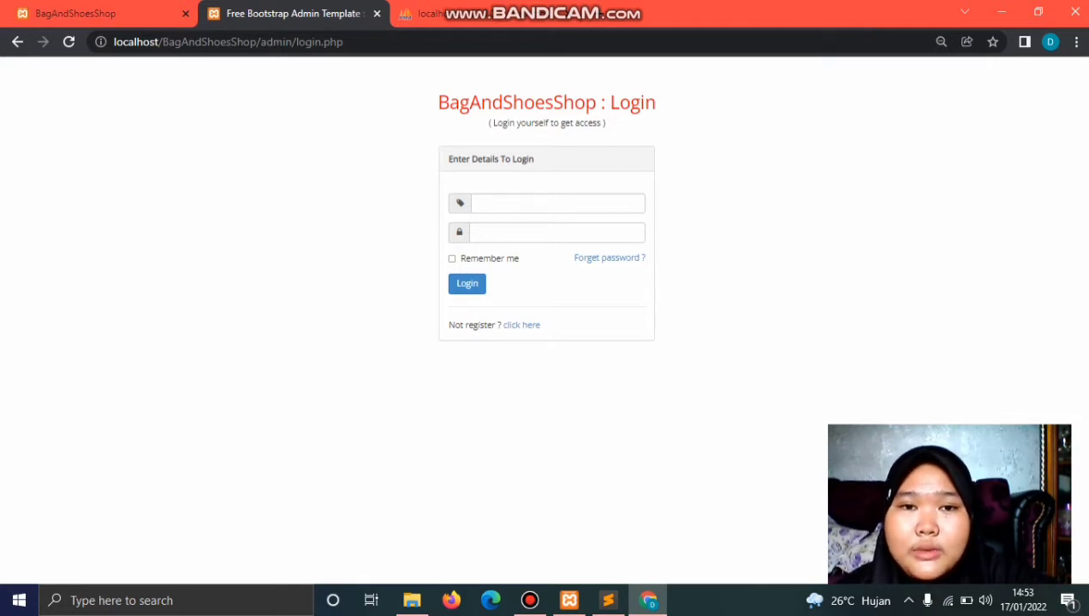
Step: Log in with the saved admin username and the admin password, then switch to the storefront tab
left_click(557, 203)
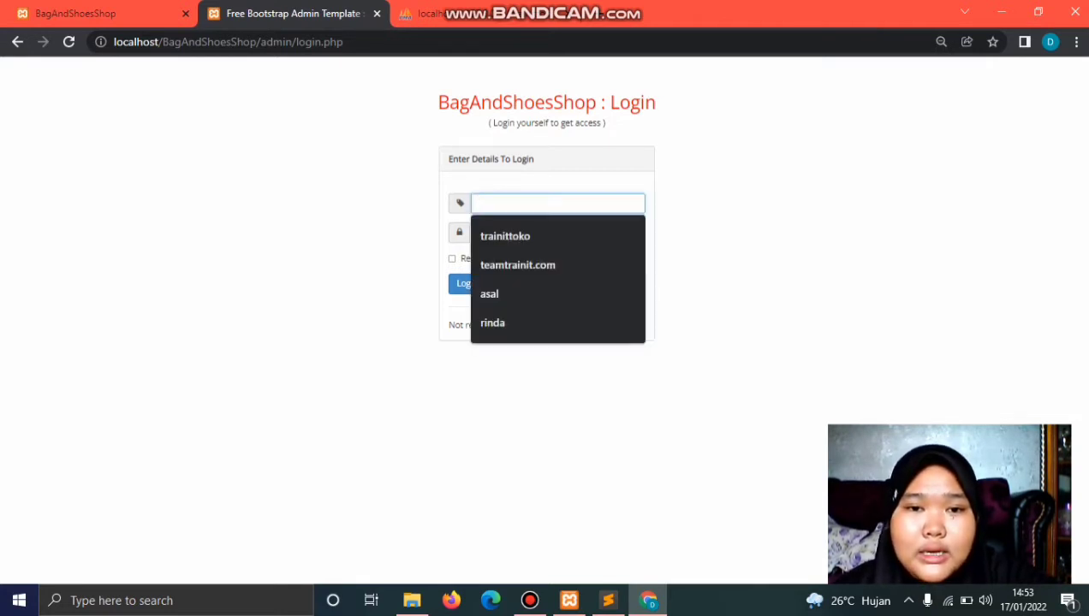
key("Down")
key("Return")
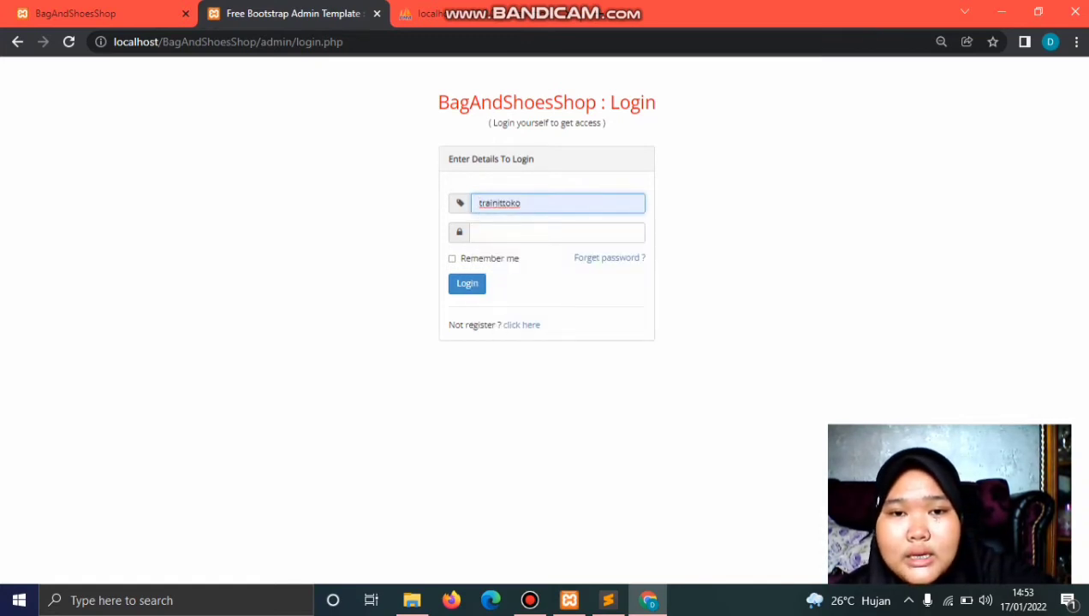
key("Tab")
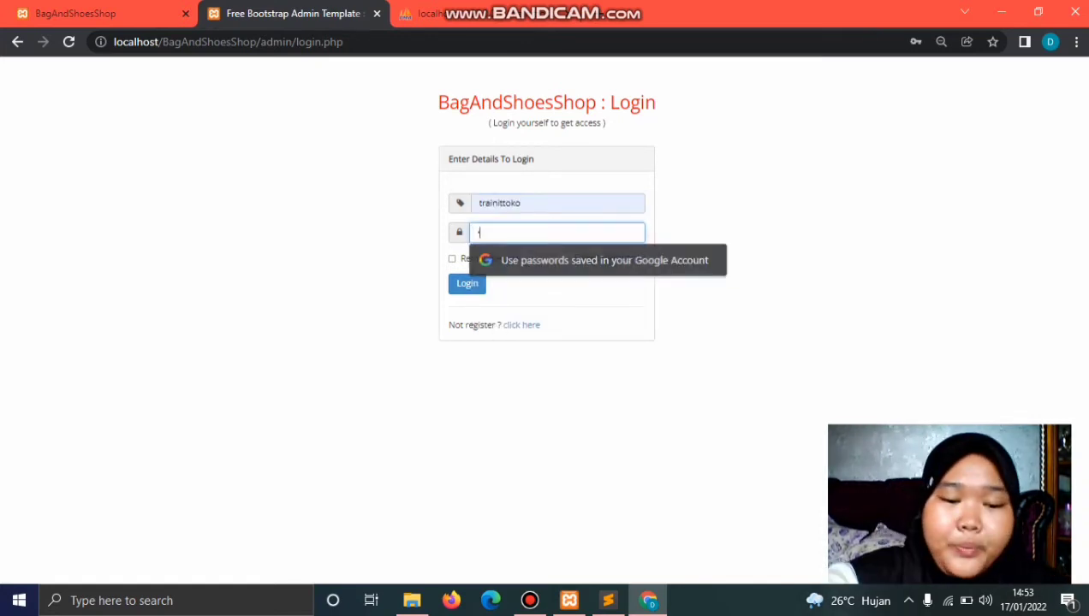
type("••••••••")
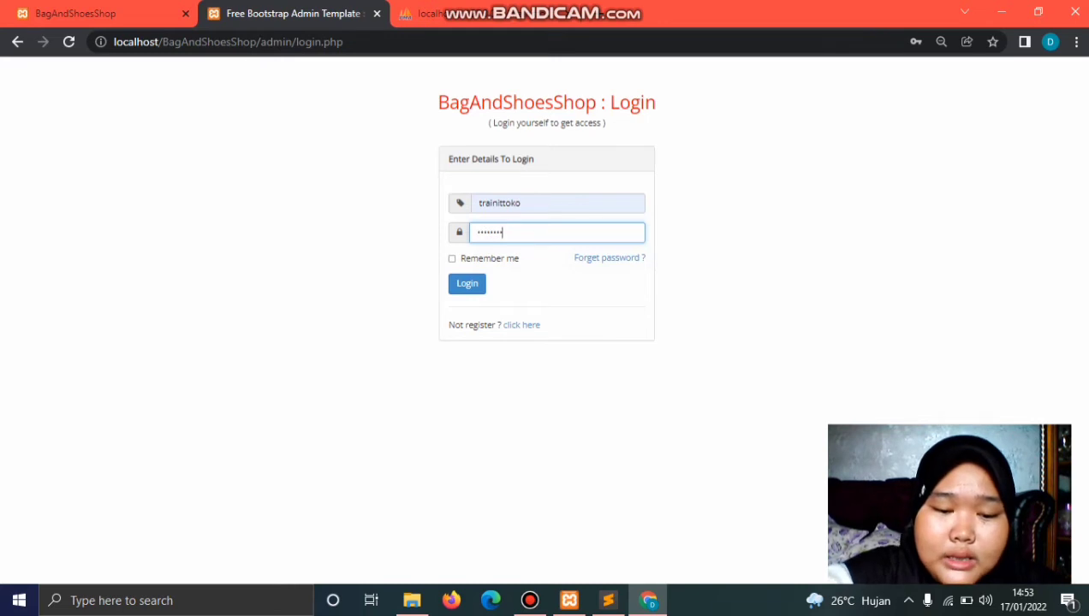
type("•••")
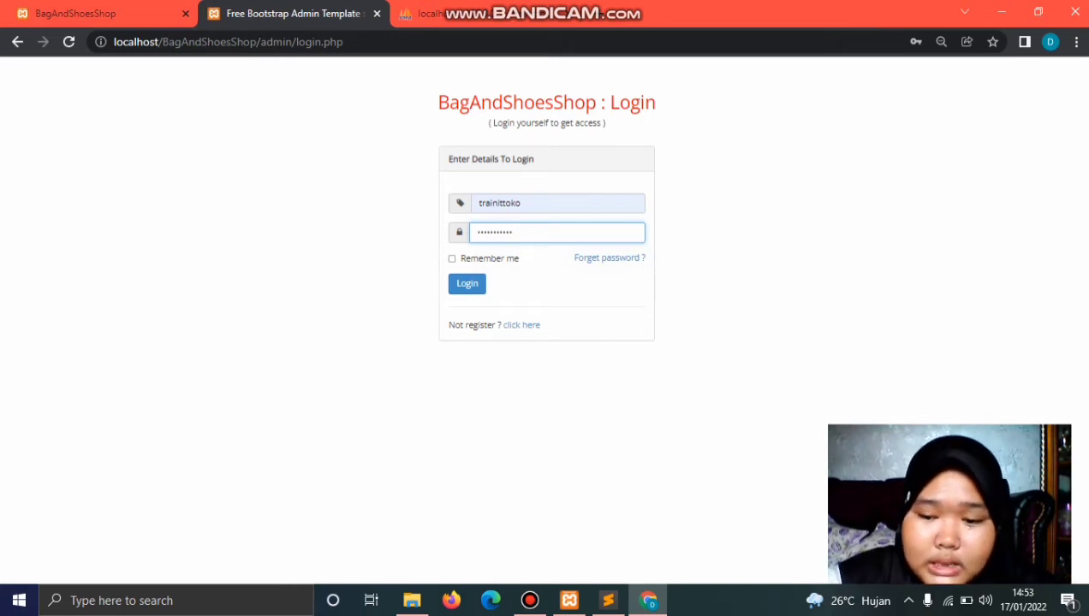
key("Return")
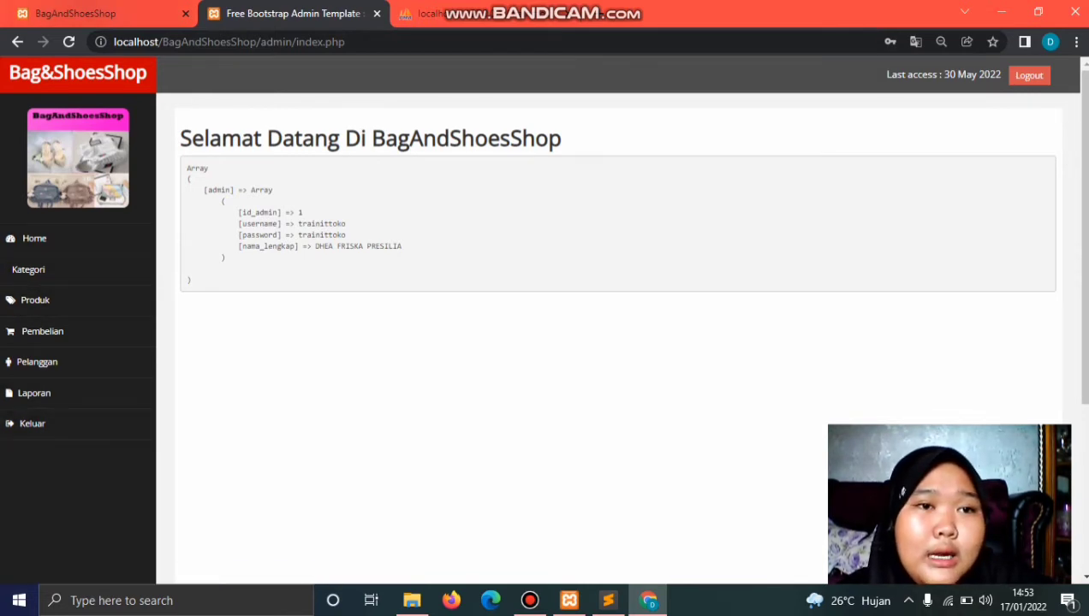
key("ctrl+shift+Tab")
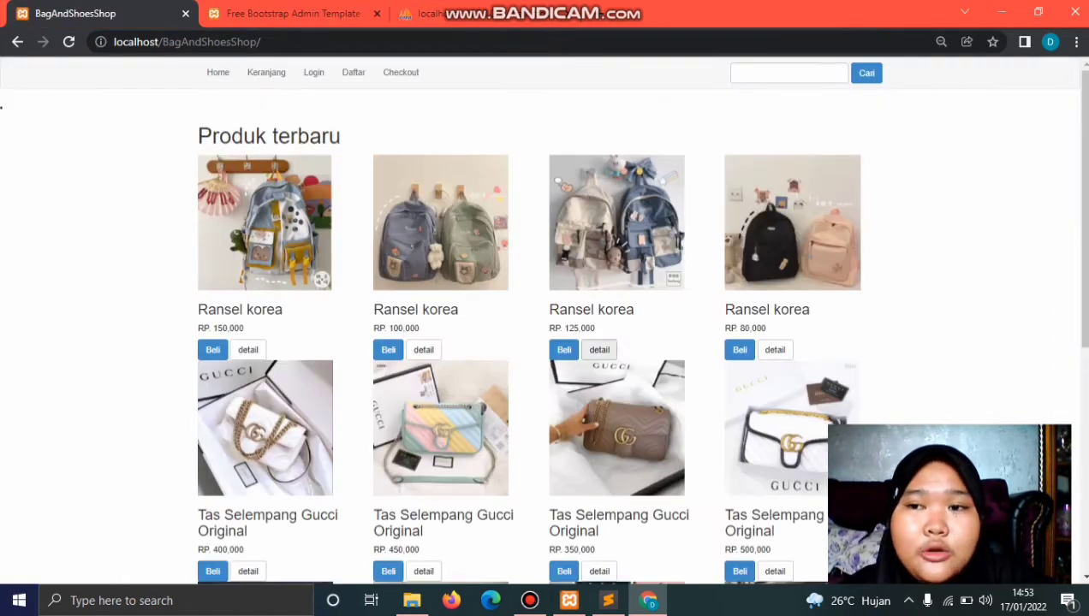
scroll(540, 343, "down", 1)
scroll(539, 342, "down", 4)
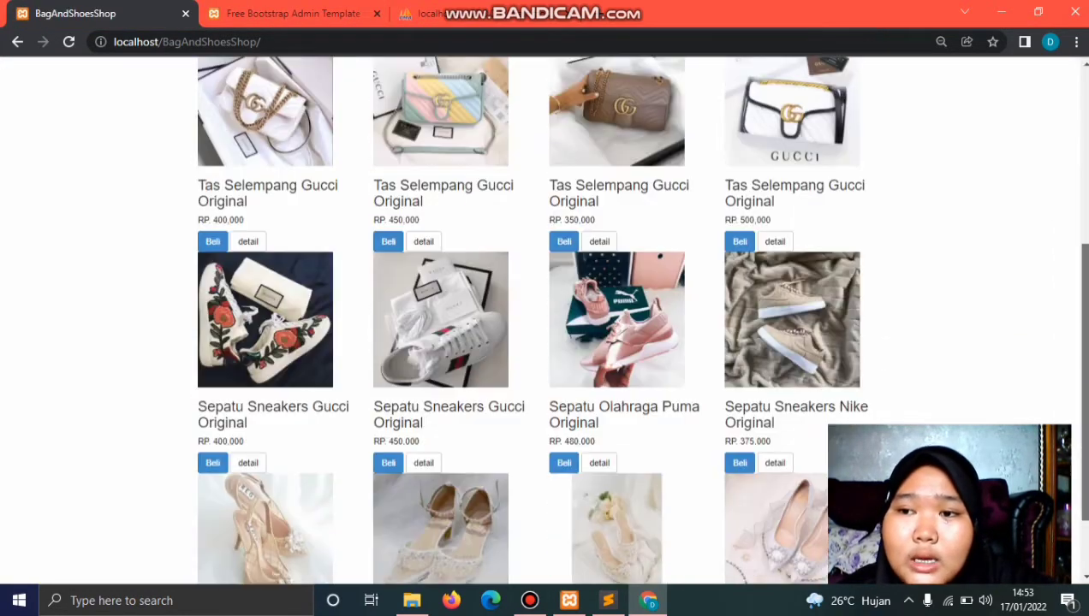
scroll(539, 342, "up", 4)
scroll(539, 342, "up", 1)
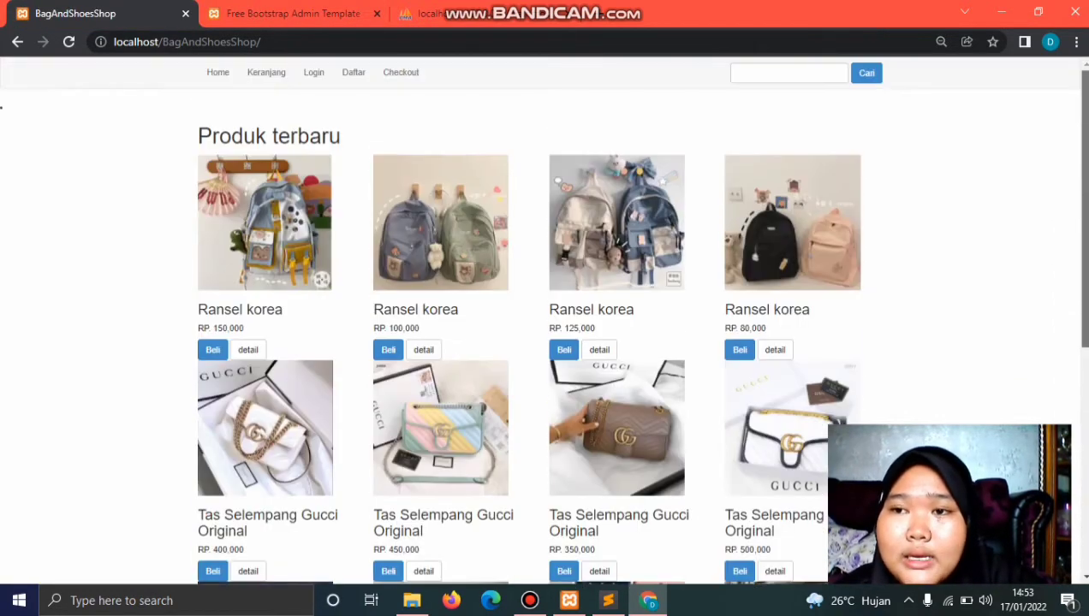
scroll(539, 342, "down", 5)
scroll(539, 343, "up", 3)
scroll(540, 342, "up", 3)
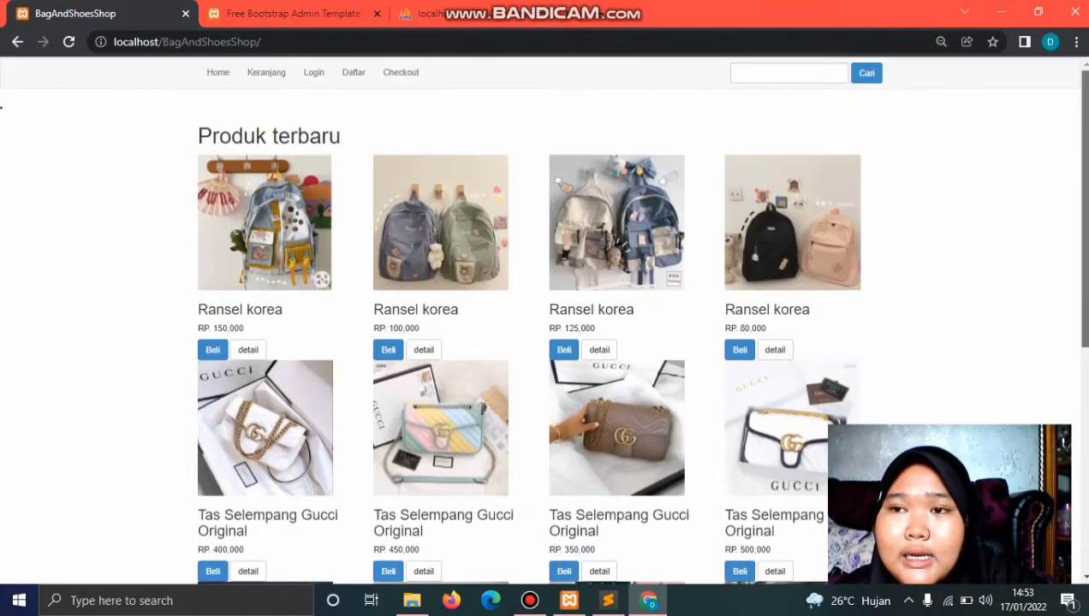
scroll(539, 342, "down", 5)
scroll(539, 342, "up", 5)
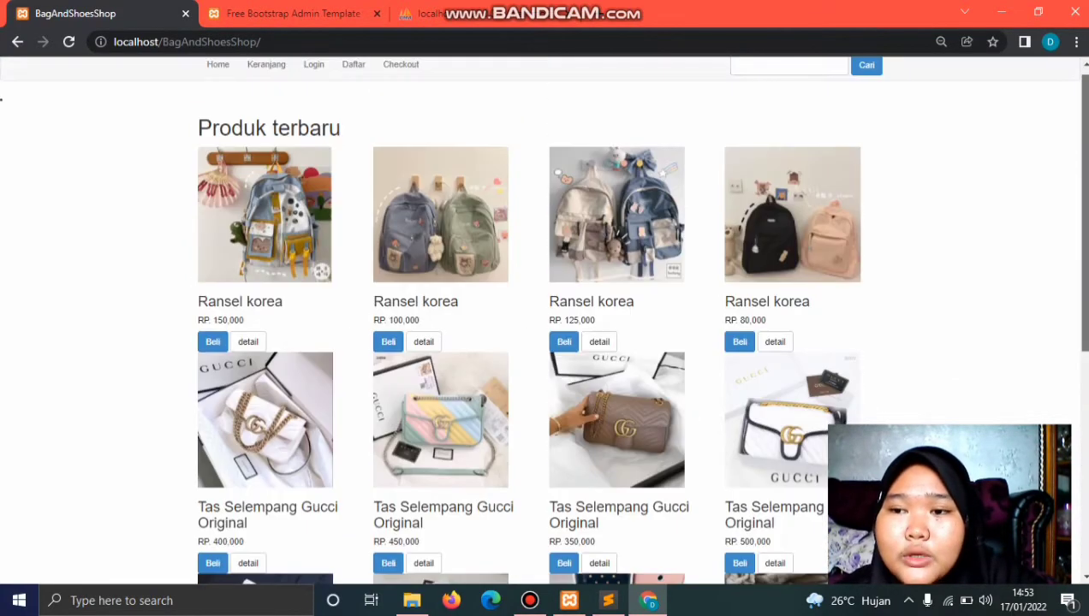
scroll(539, 342, "down", 5)
scroll(539, 342, "up", 5)
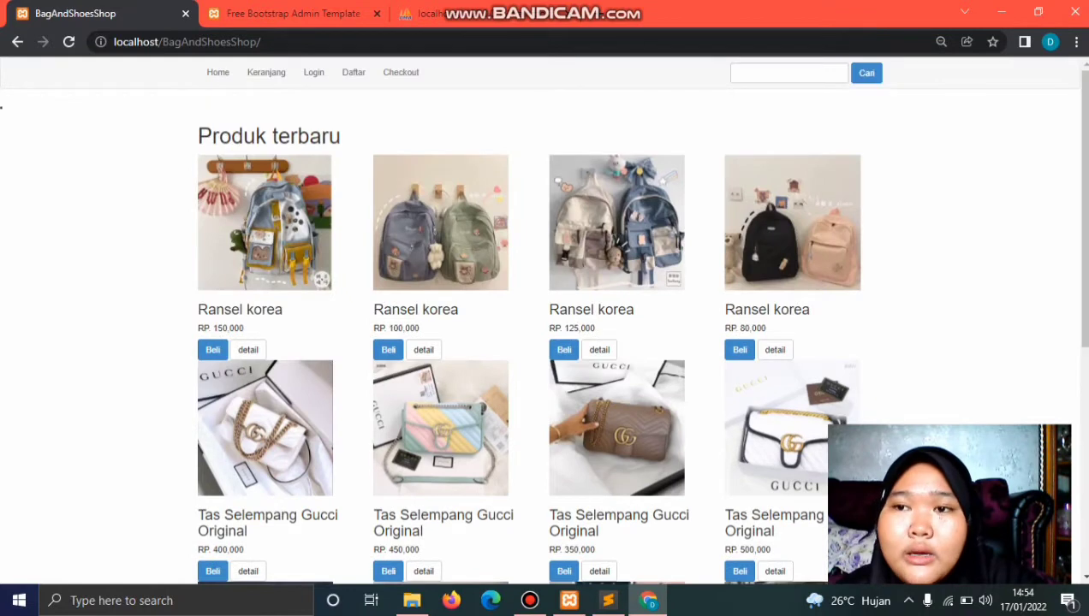
scroll(540, 343, "down", 5)
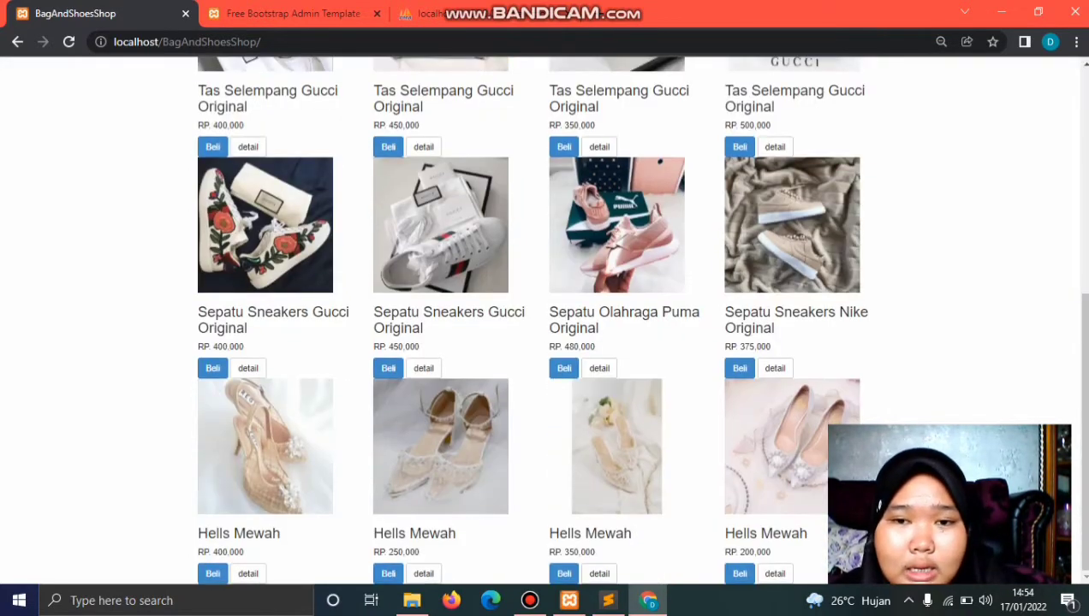
scroll(539, 343, "up", 5)
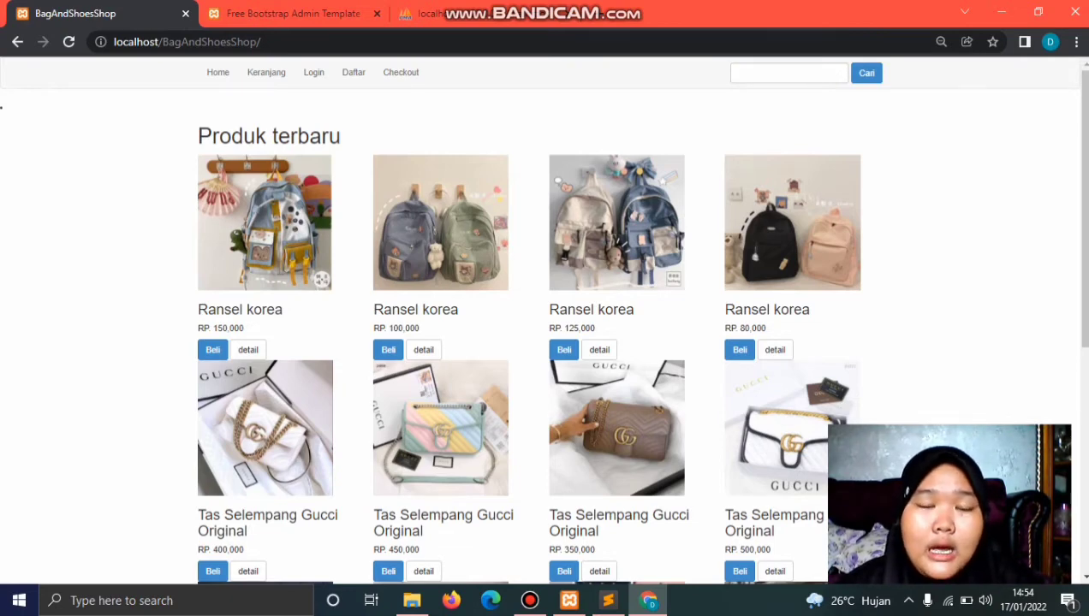
scroll(548, 320, "down", 3)
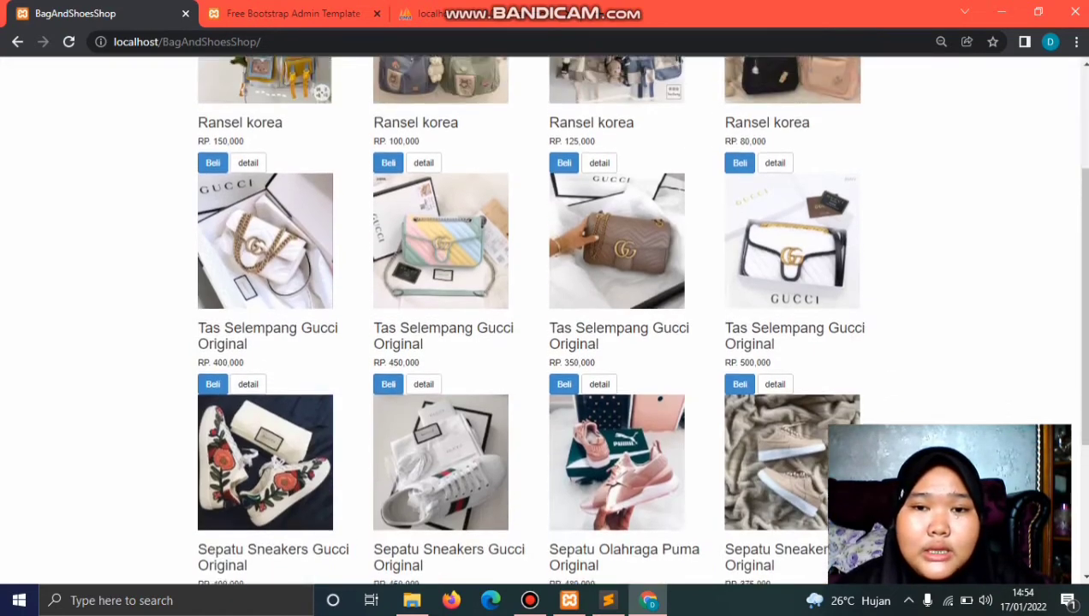
scroll(547, 319, "up", 3)
scroll(547, 319, "down", 1)
scroll(548, 319, "down", 5)
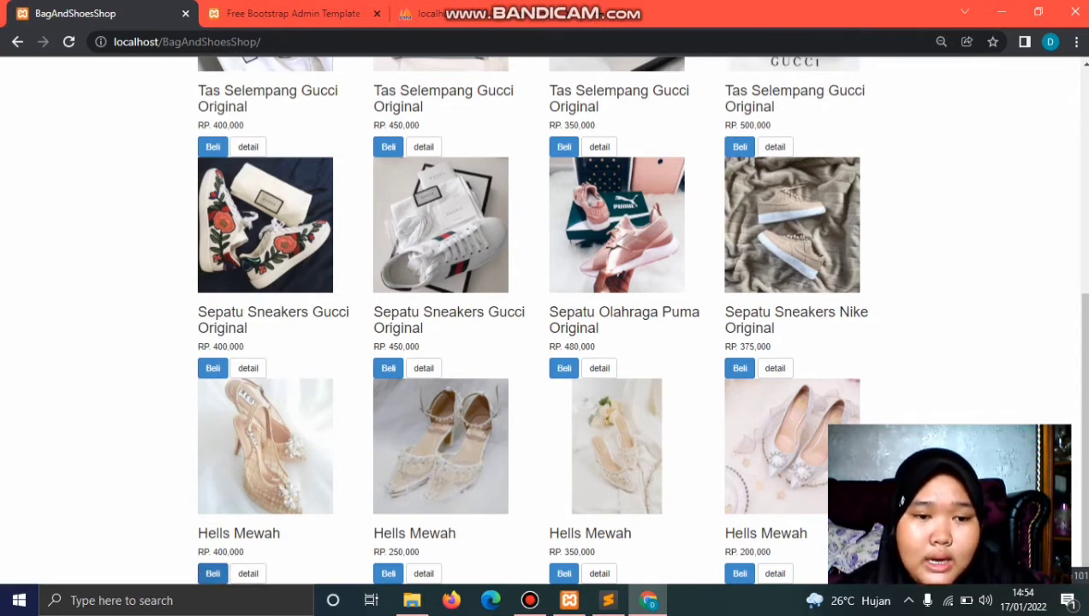
Step: Buy the Rp 400,000 Hells Mewah heels and dismiss the added-to-cart alert
left_click(212, 574)
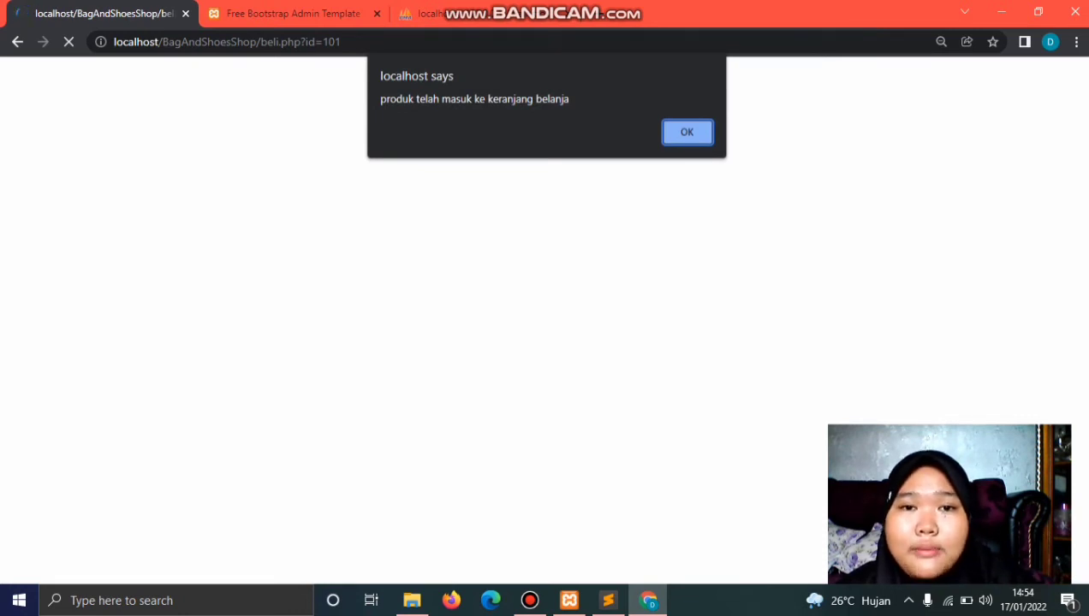
key("Return")
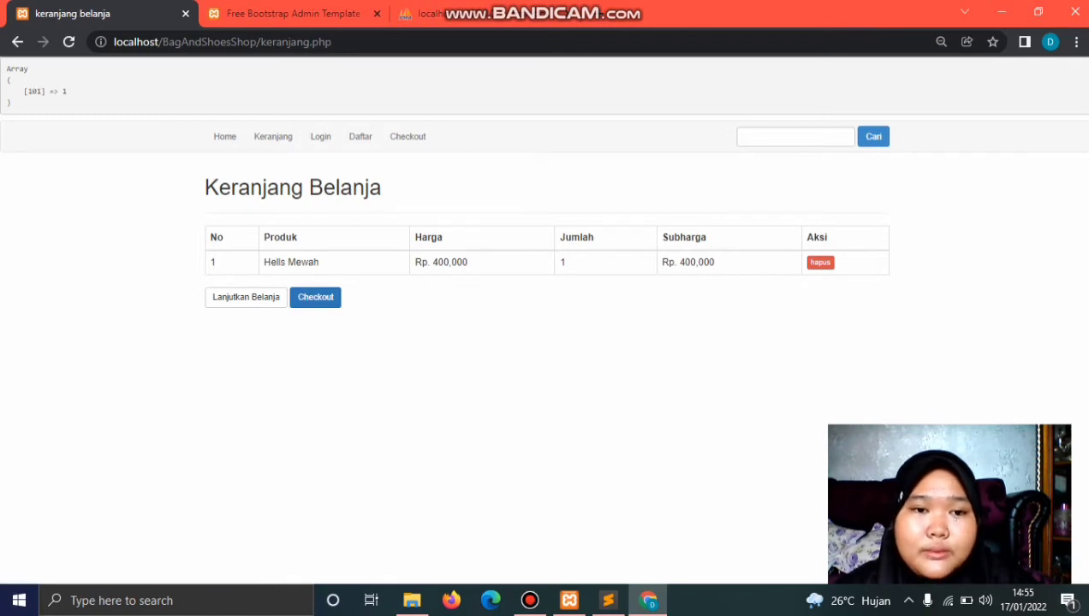
Step: Attempt checkout, dismiss the 'silahkan login' alert, and browse the shop's home page
left_click(315, 297)
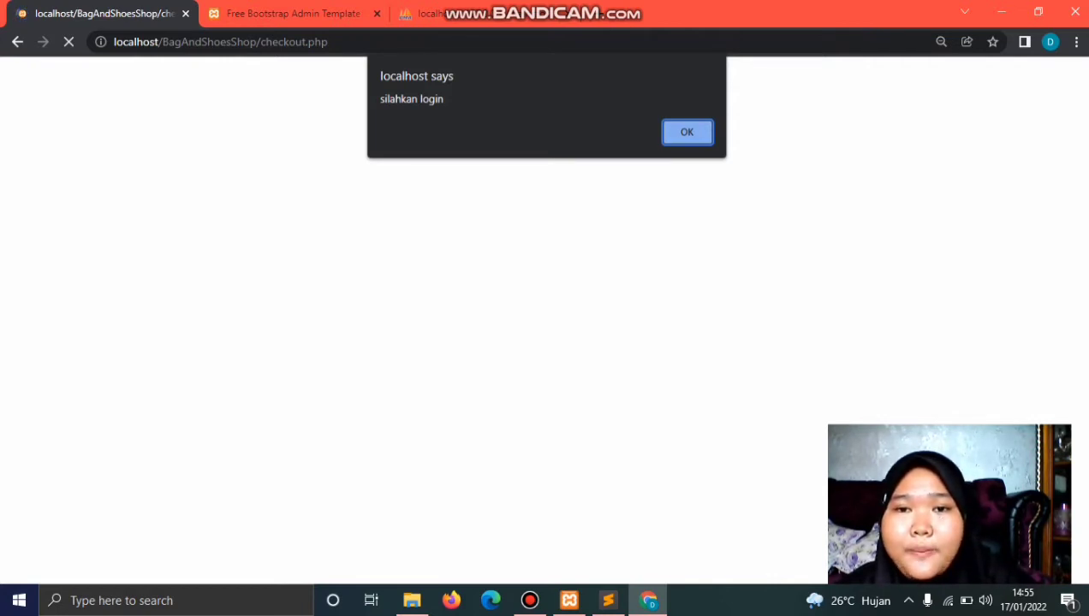
key("Return")
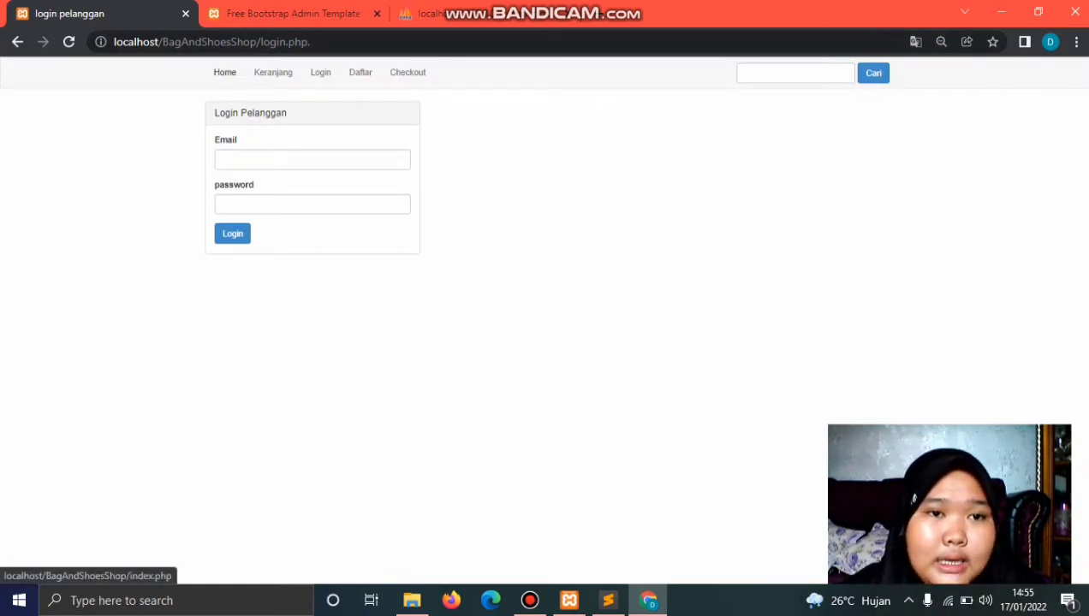
left_click(225, 72)
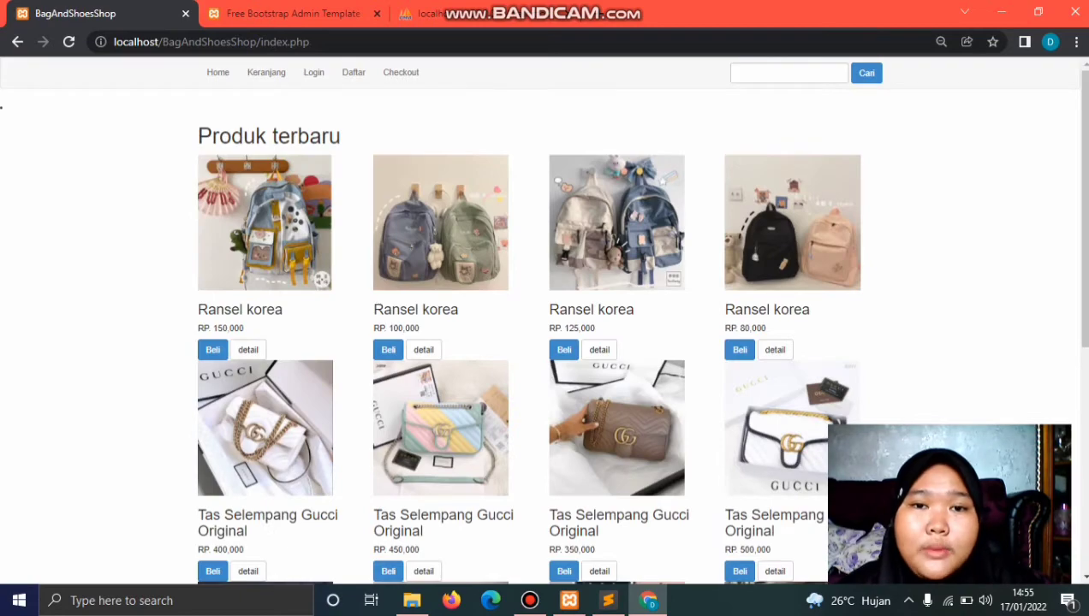
scroll(545, 342, "down", 5)
scroll(544, 343, "up", 5)
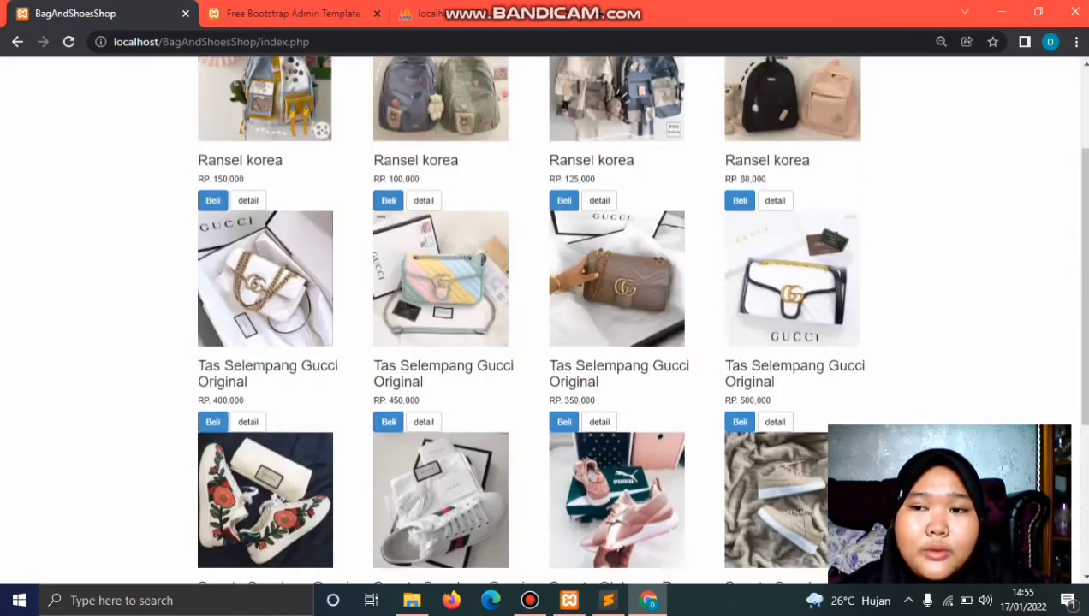
scroll(544, 342, "down", 5)
scroll(544, 342, "up", 5)
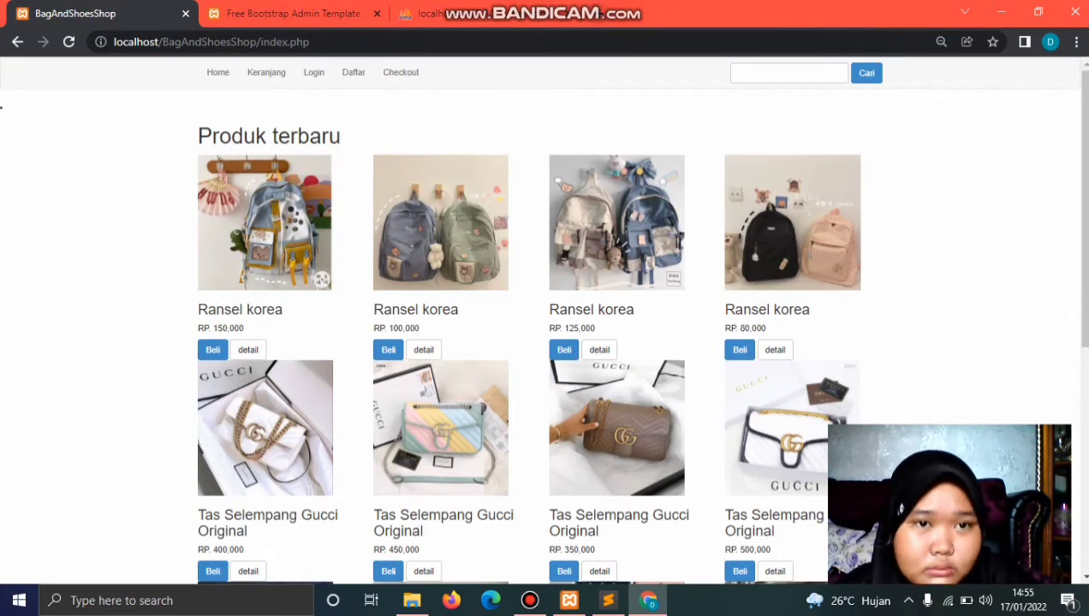
Step: Visit the Keranjang, Login and Daftar pages, then switch to the admin tab
mouse_move(616, 8)
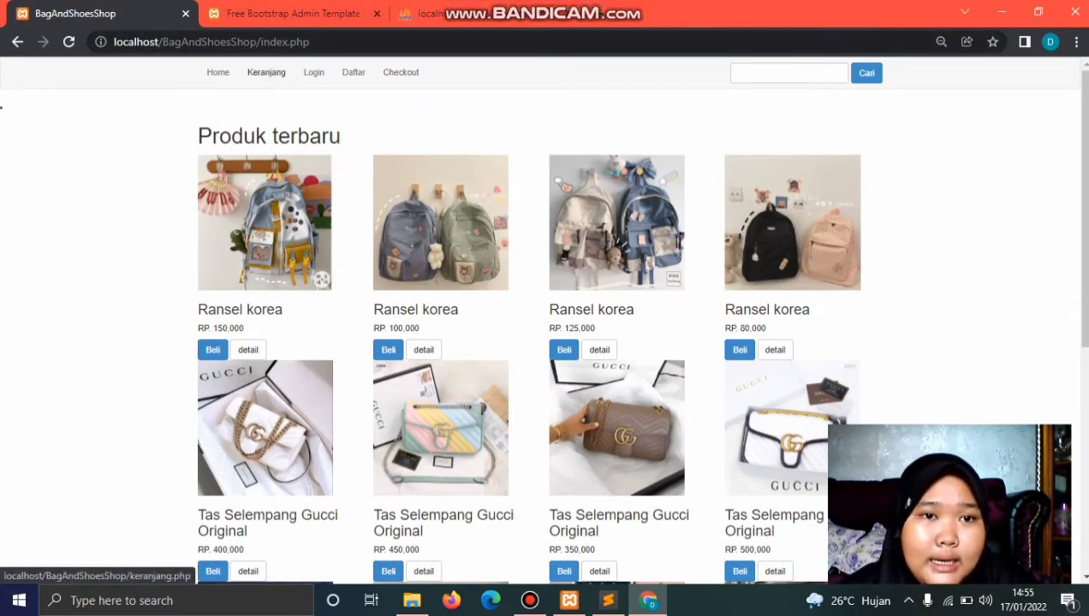
left_click(267, 72)
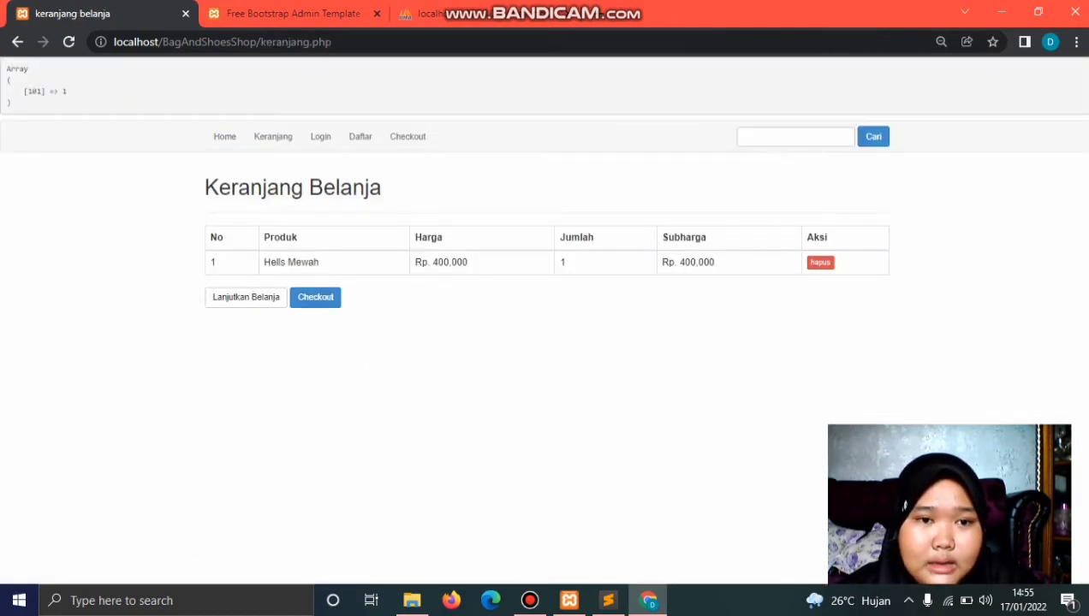
left_click(320, 136)
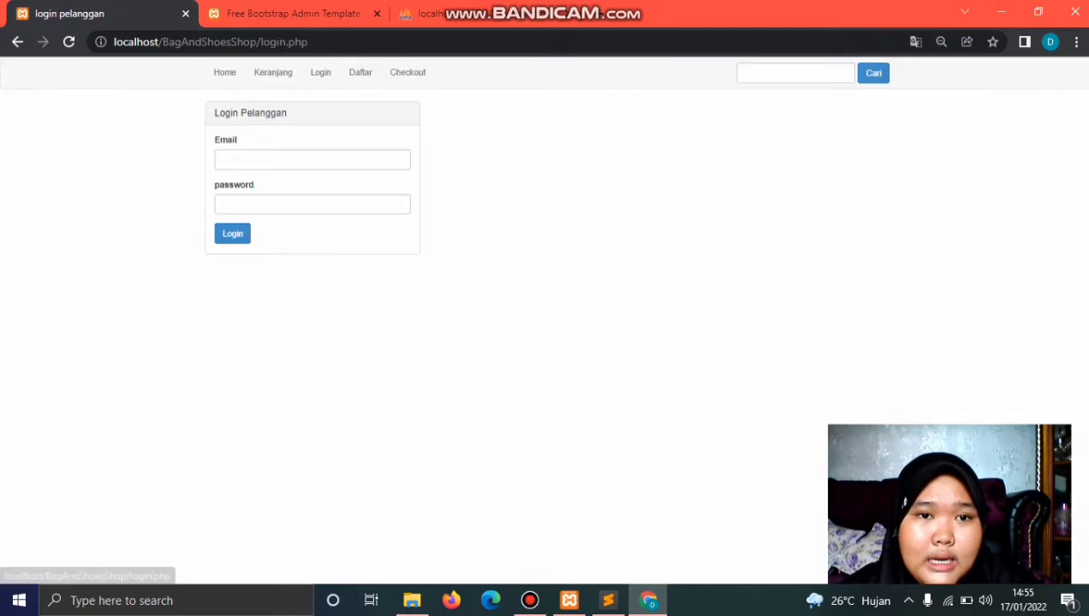
left_click(359, 72)
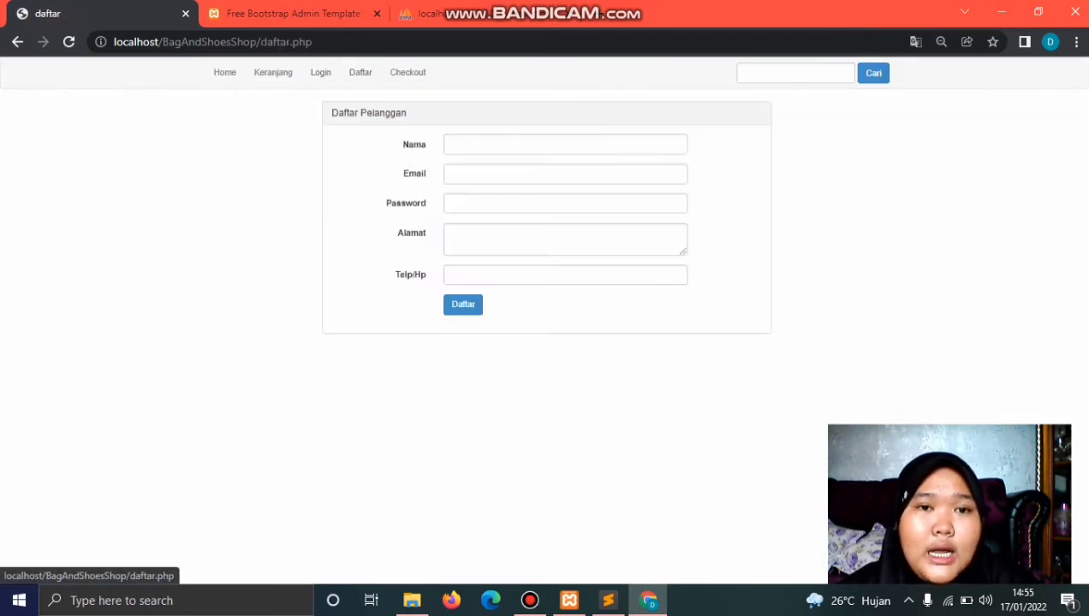
left_click(408, 72)
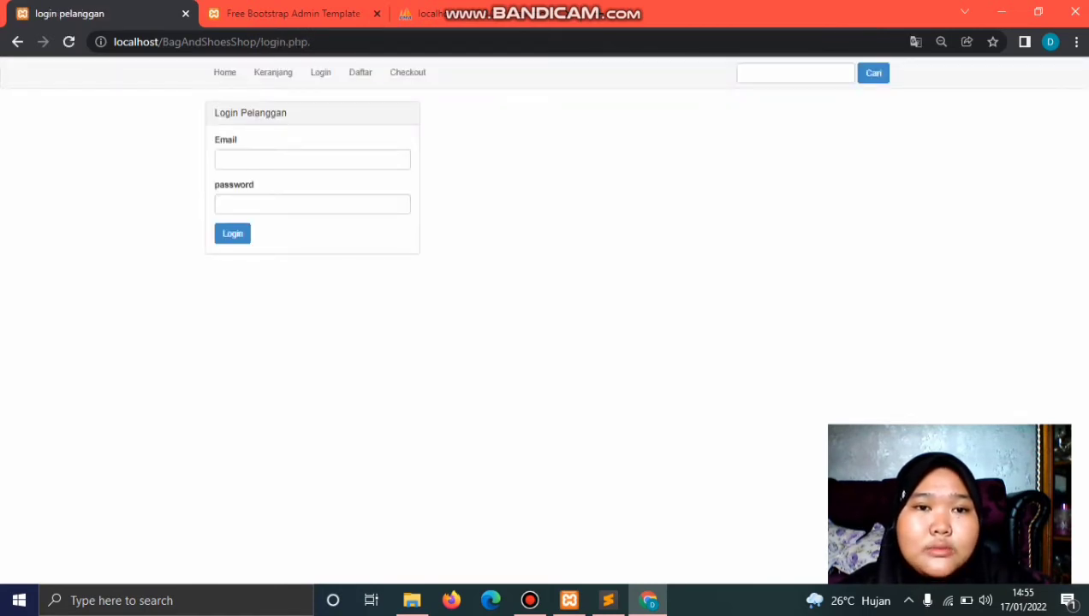
left_click(360, 72)
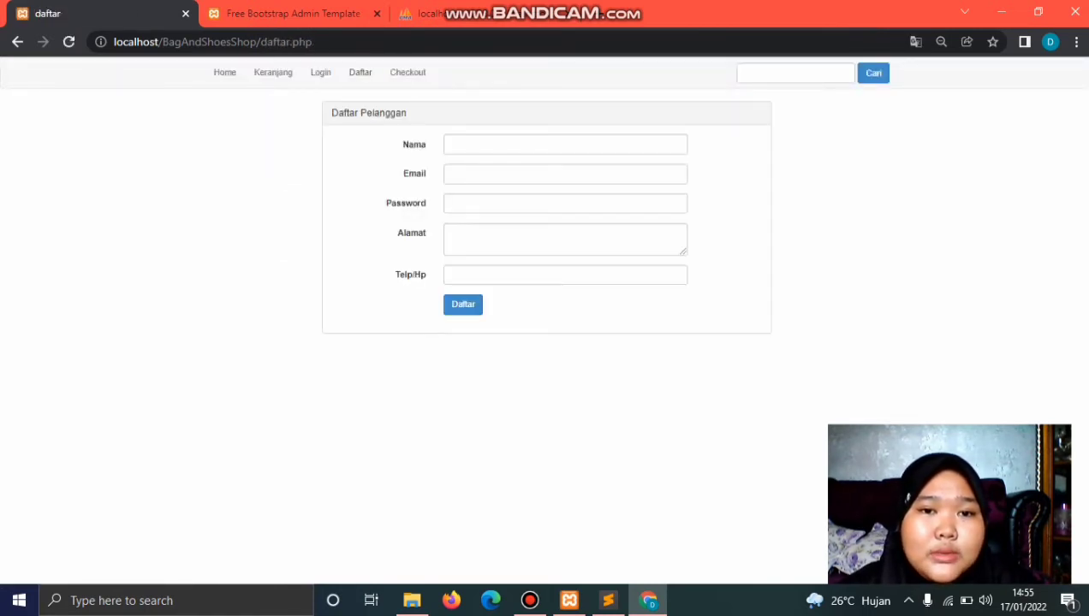
key("Return")
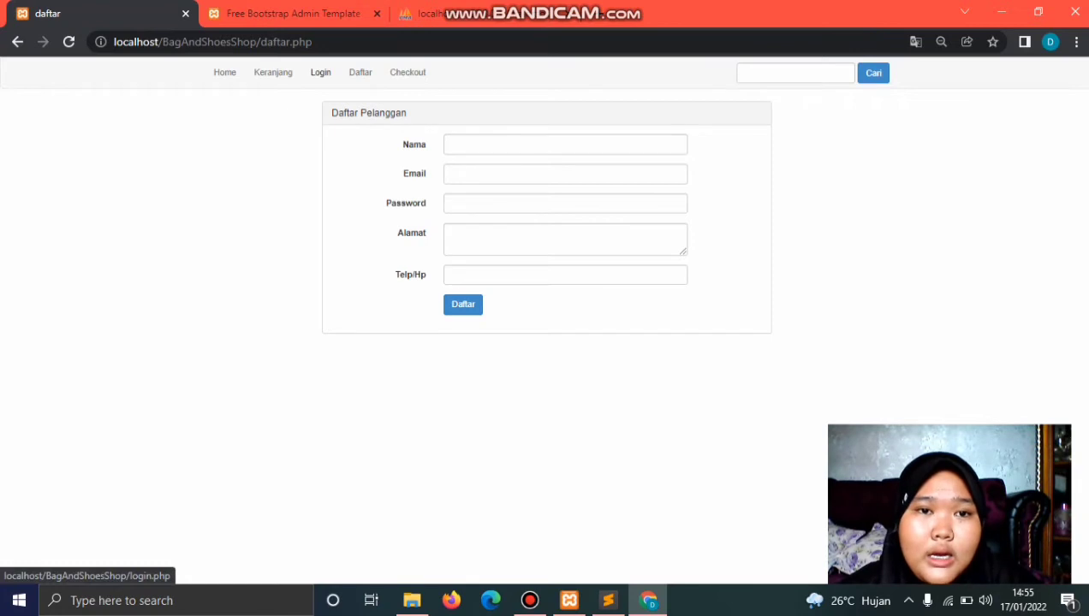
left_click(320, 72)
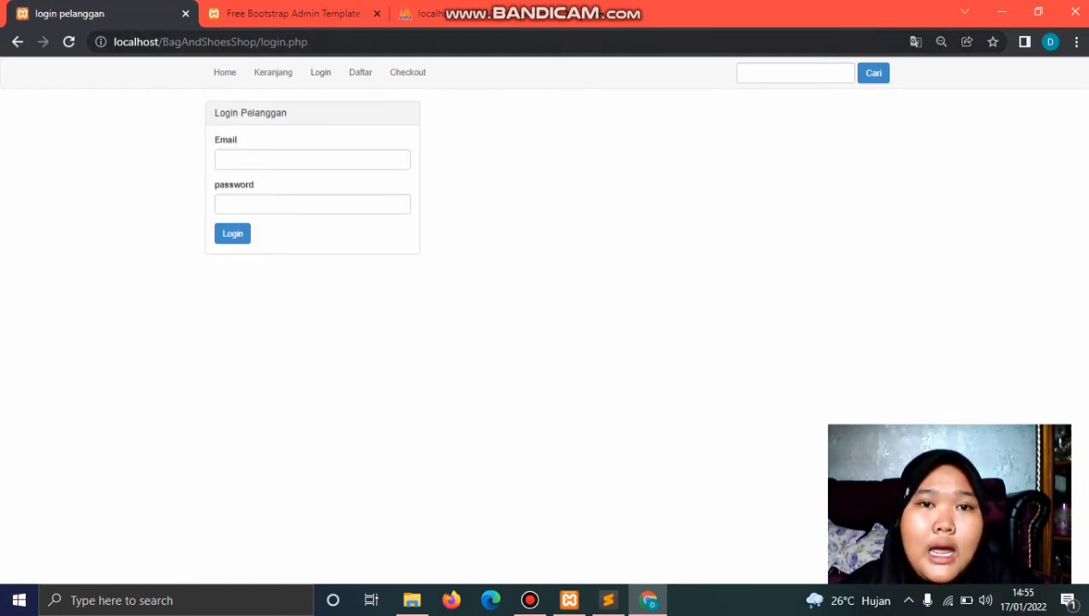
key("ctrl+Tab")
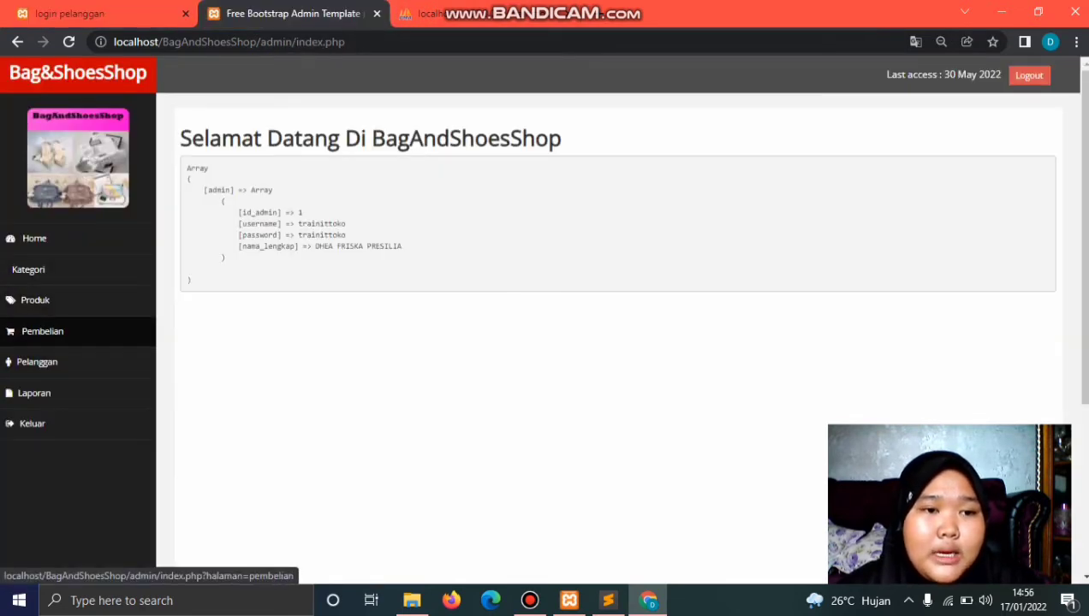
Step: Compare the admin Pelanggan list with phpMyAdmin's three-record pelanggan table, then return to login.php
left_click(37, 362)
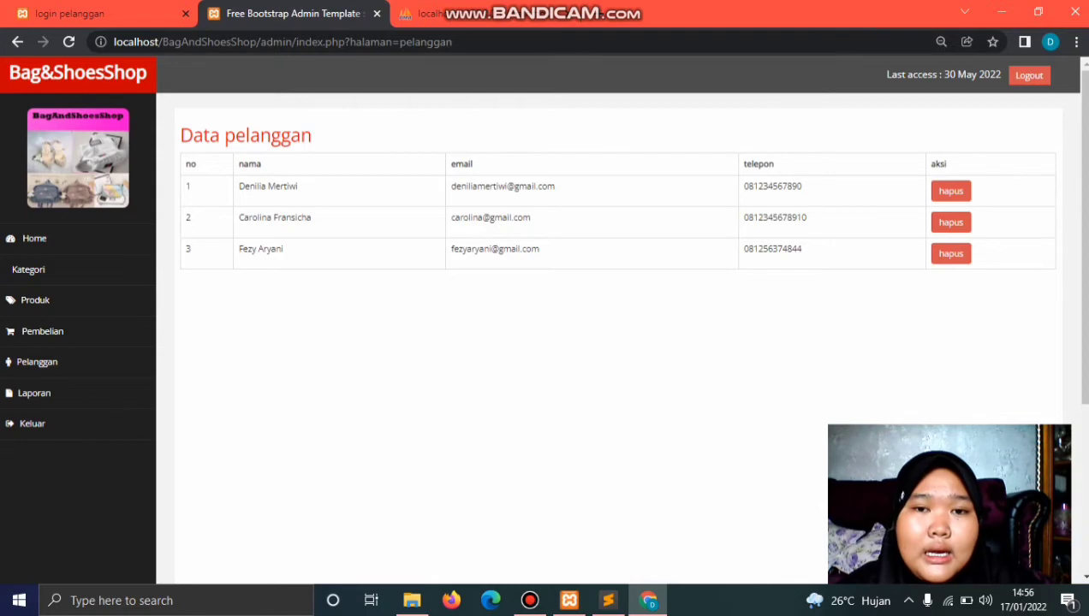
key("ctrl+Tab")
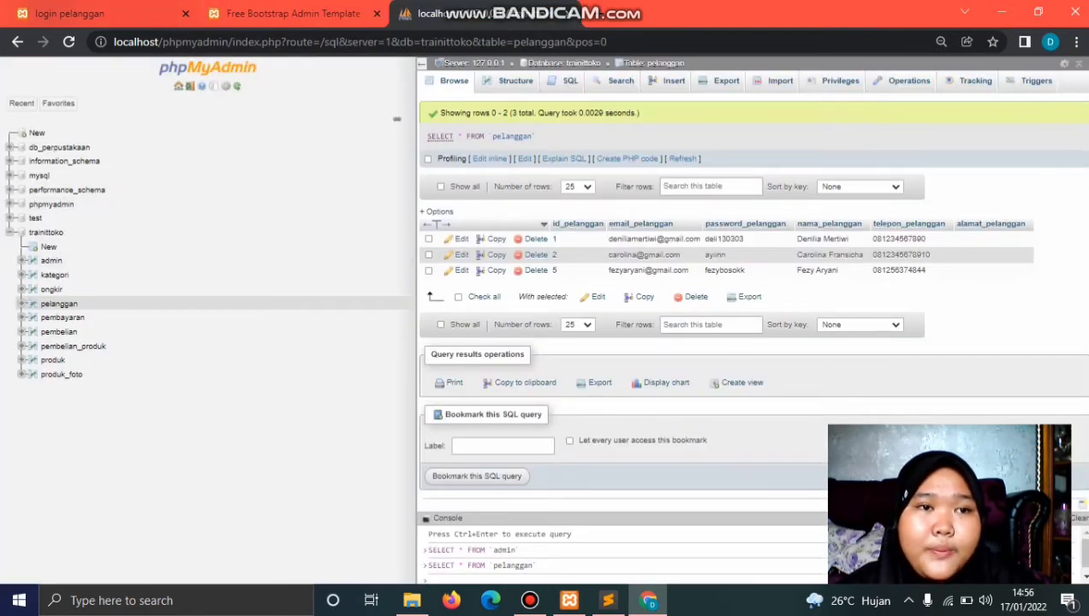
key("ctrl+Tab")
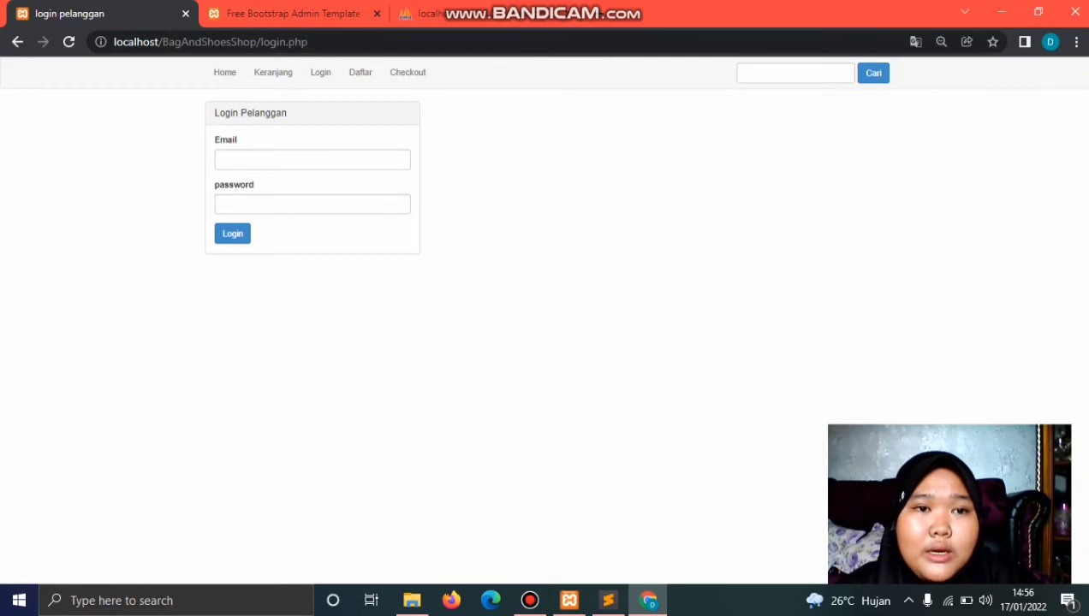
key("ctrl+Tab")
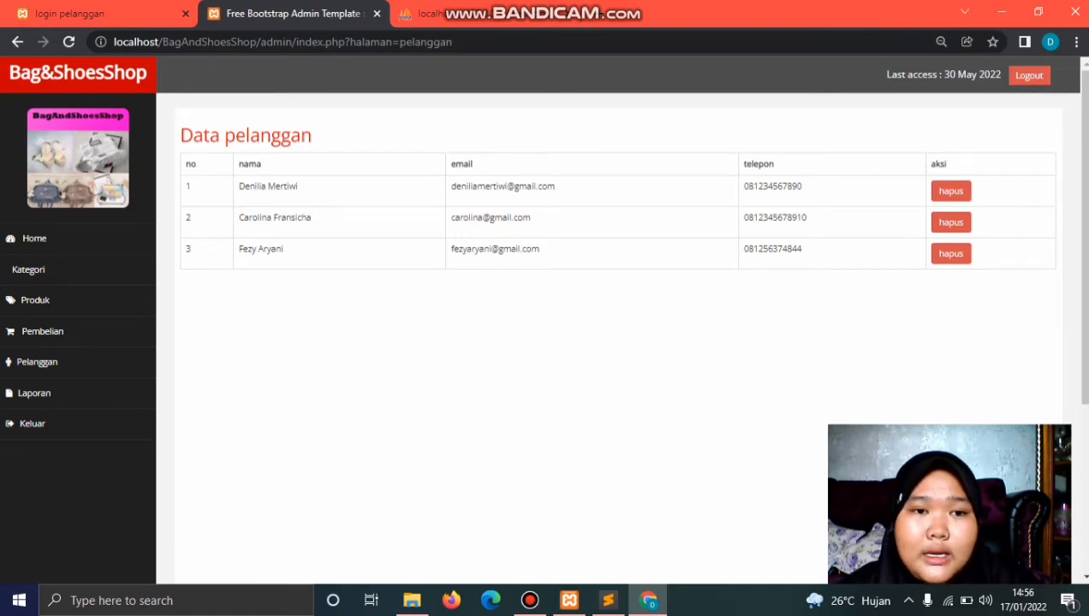
key("ctrl+Tab")
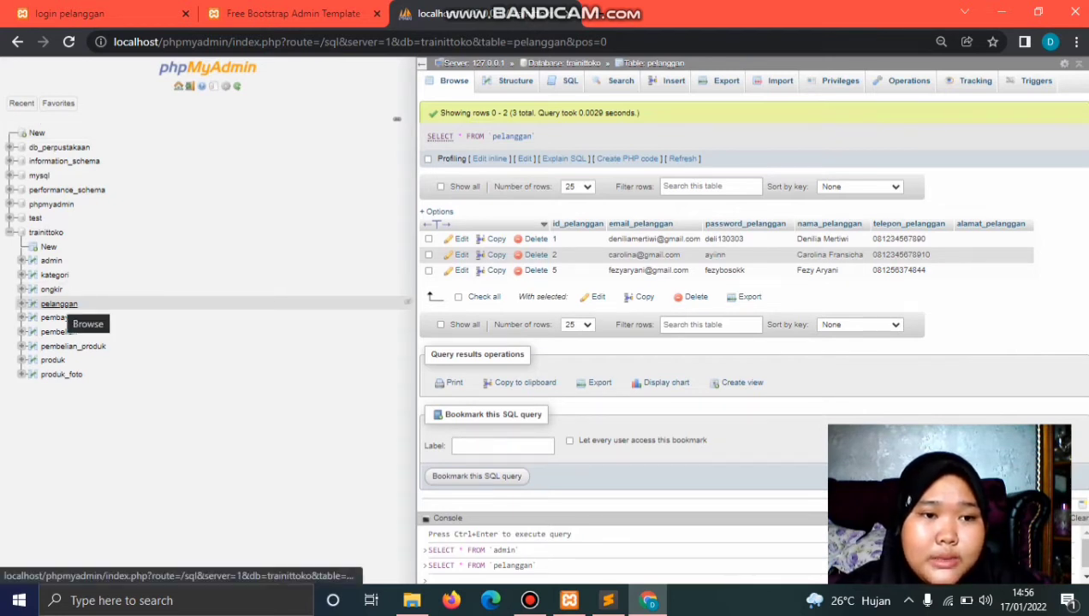
left_click(60, 305)
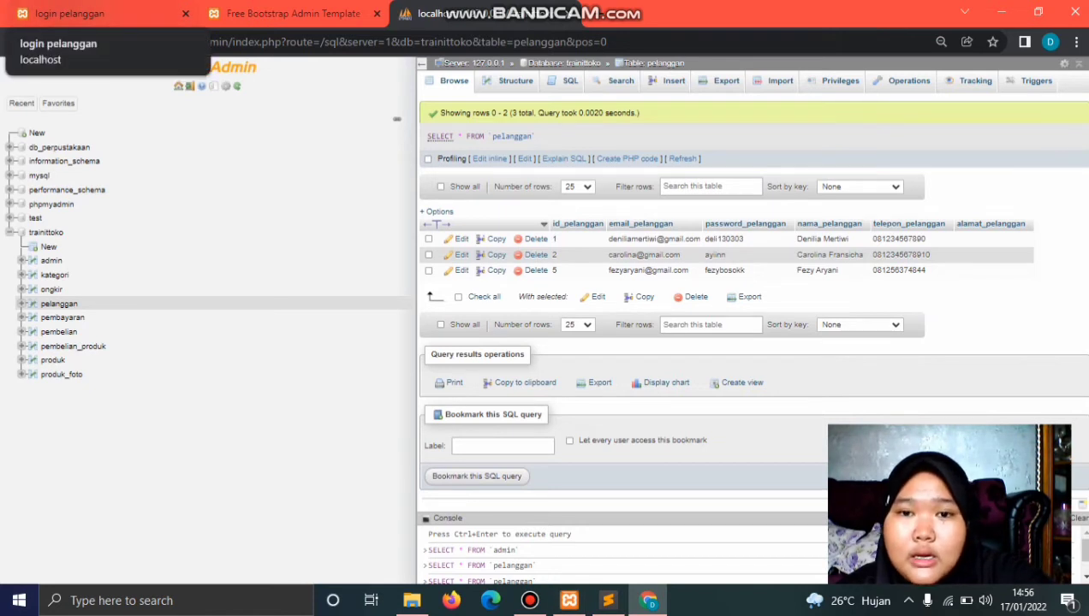
left_click(64, 13)
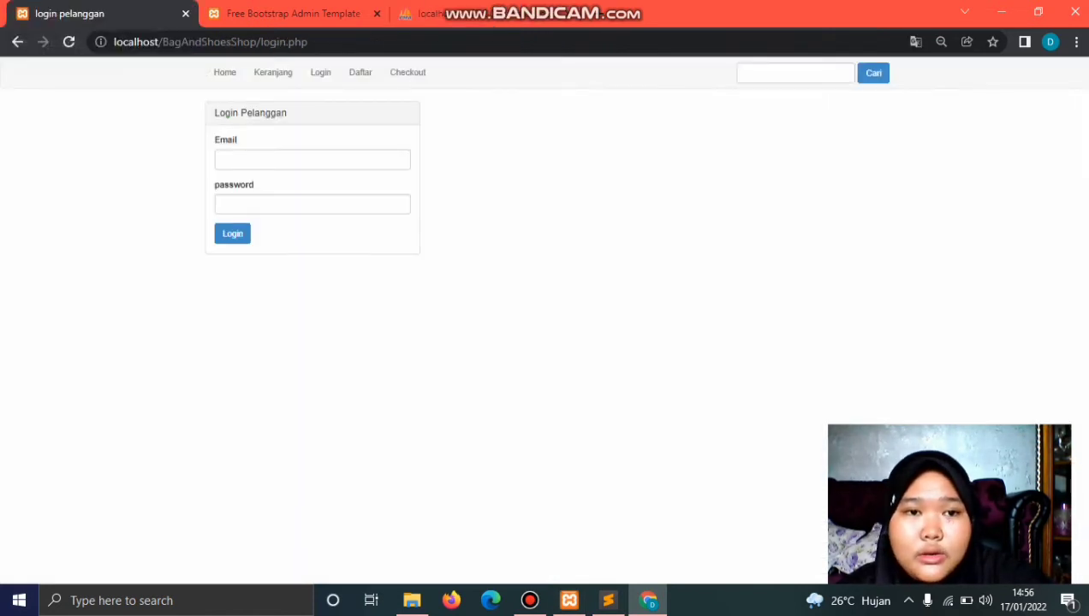
Step: Log in with the customer's e-mail and password from the database, confirming 'anda sukses login'
left_click(225, 160)
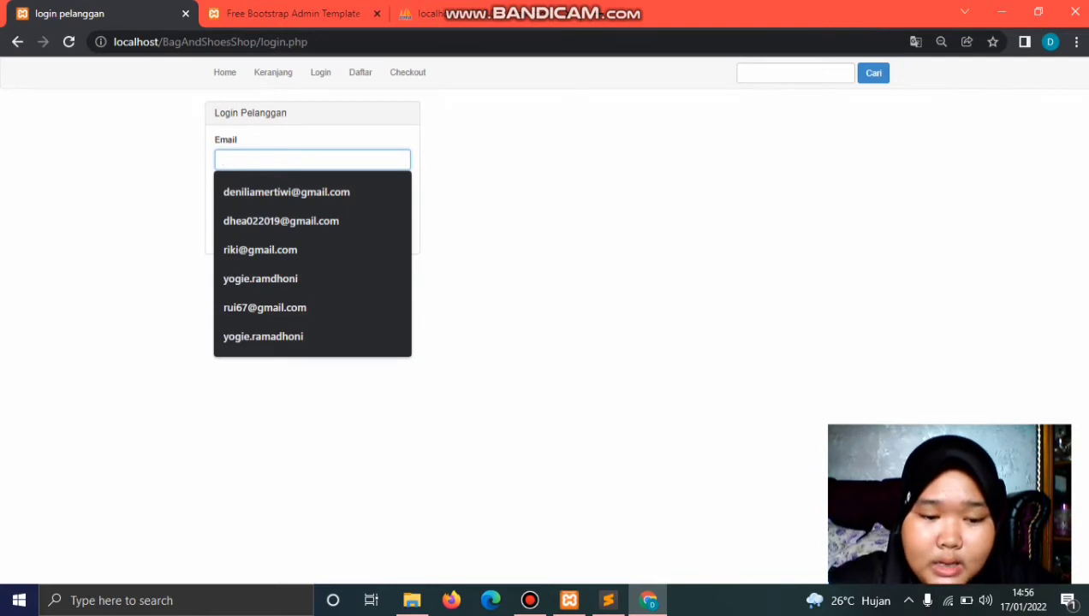
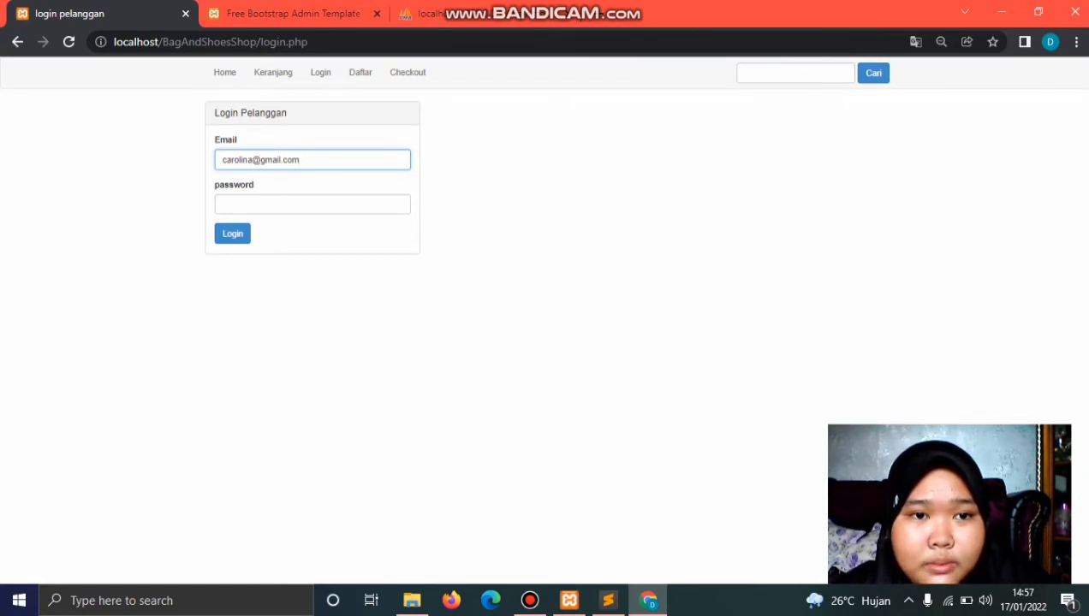
left_click(311, 204)
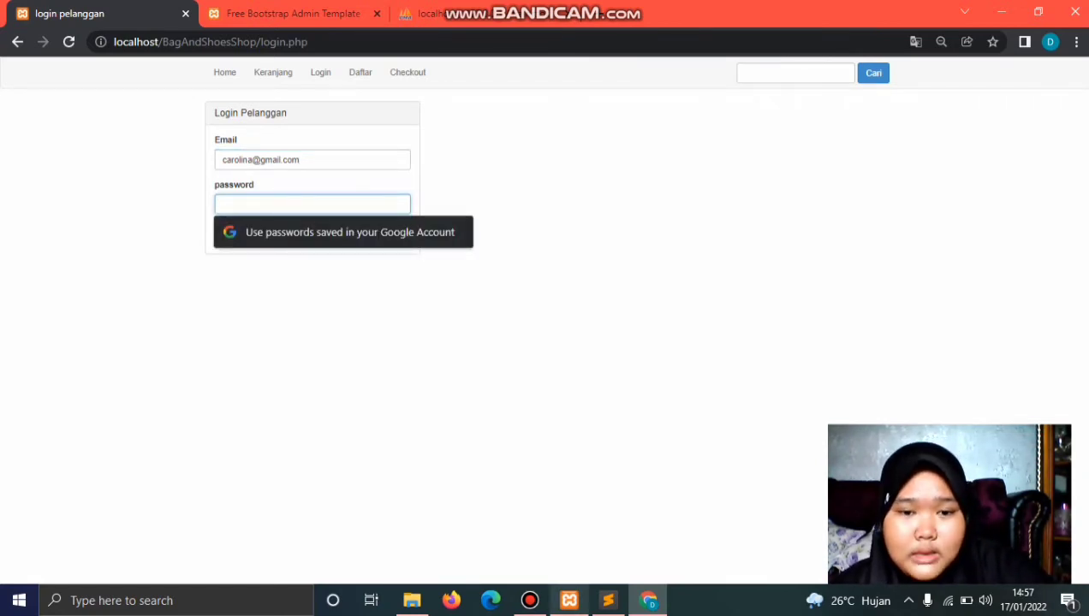
key("ctrl+3")
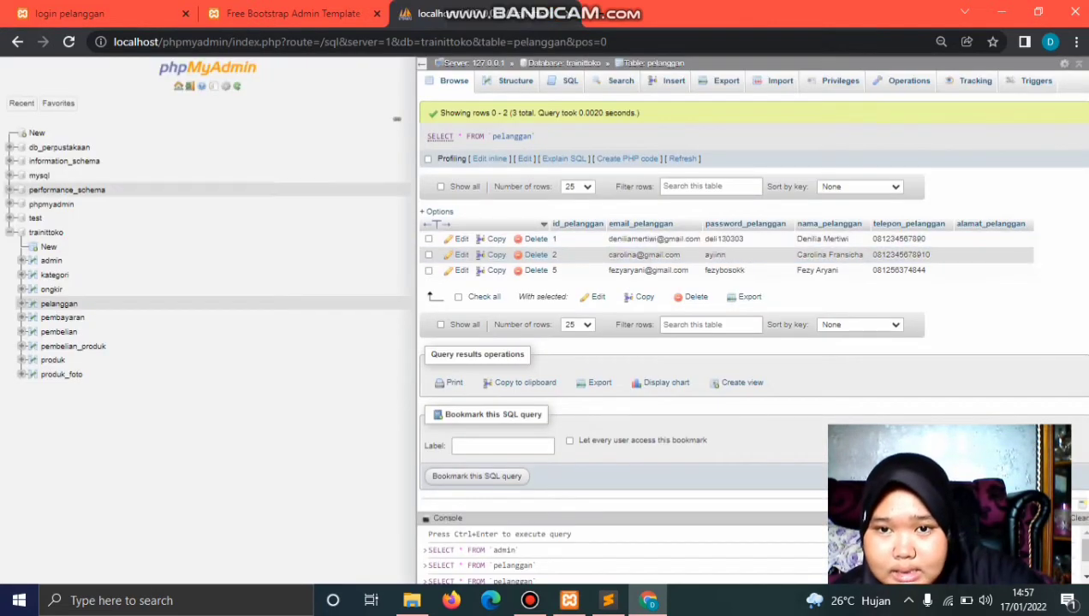
key("ctrl+1")
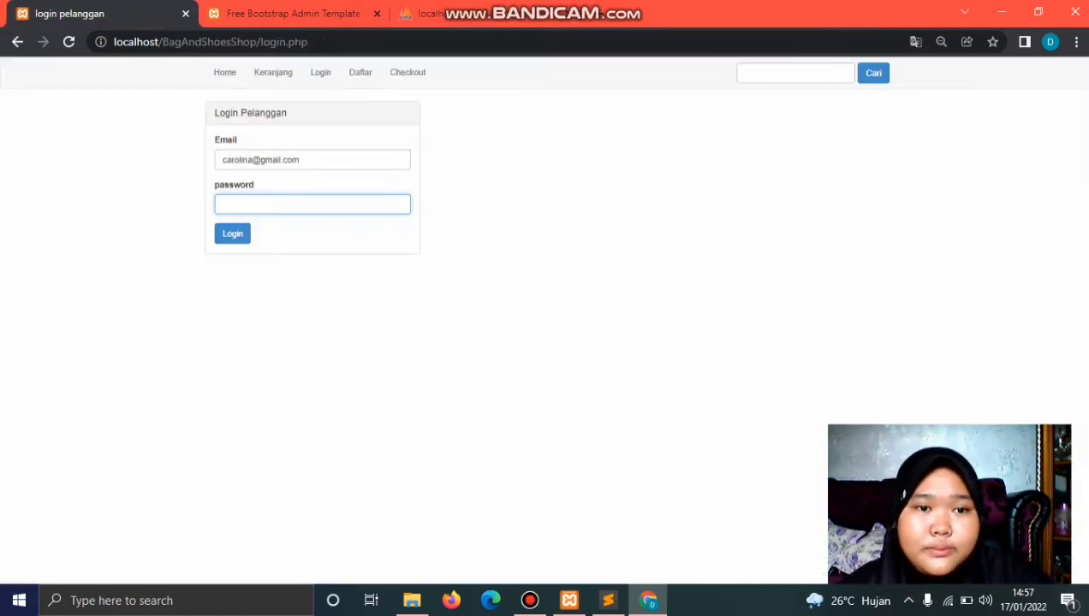
type("12345")
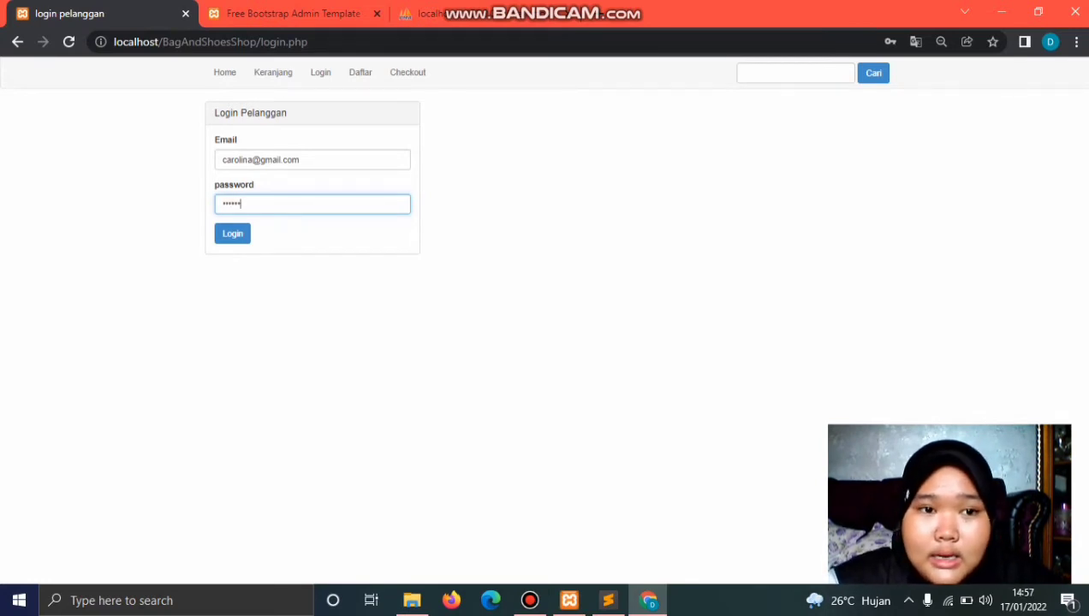
key("Return")
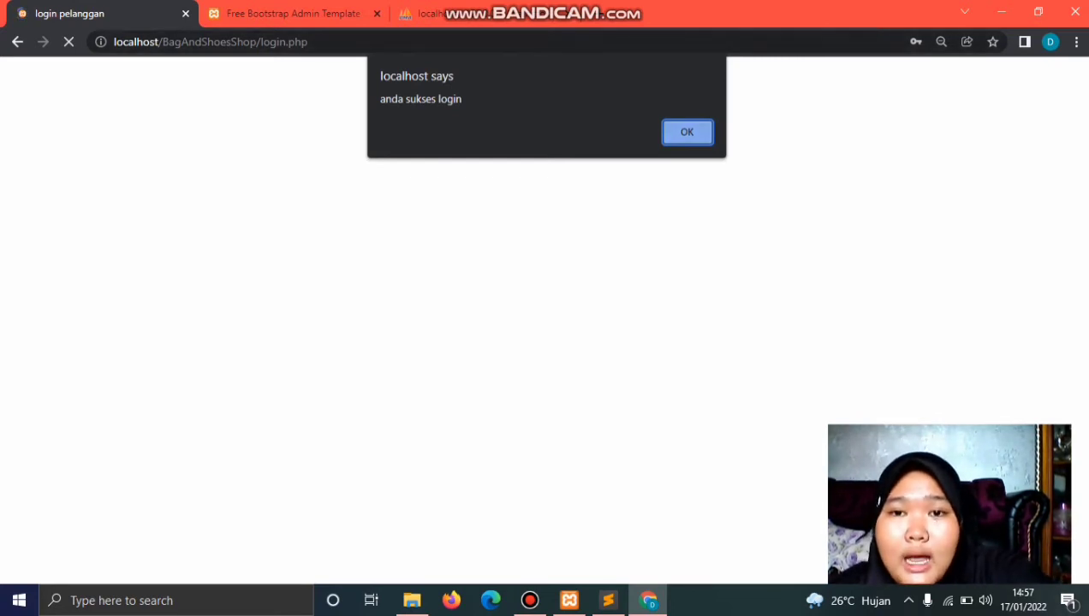
key("Return")
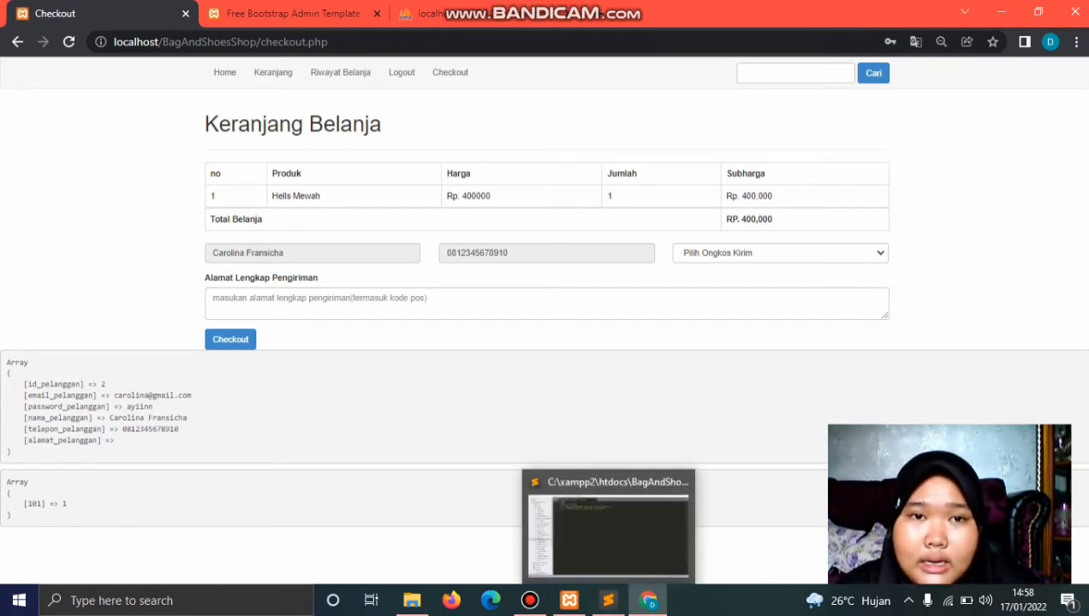
left_click(608, 599)
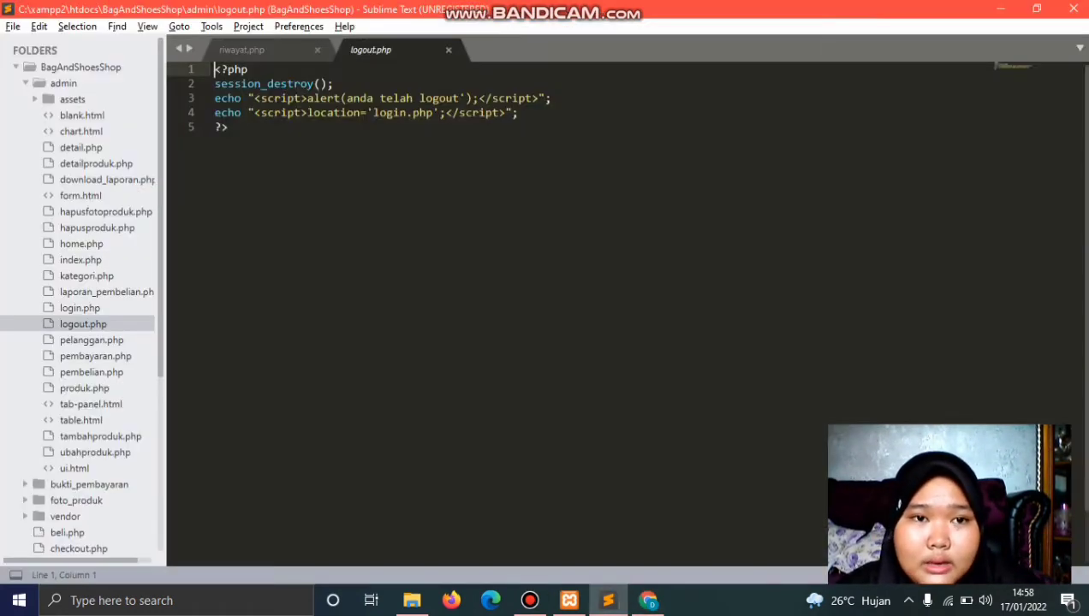
scroll(85, 377, "down", 5)
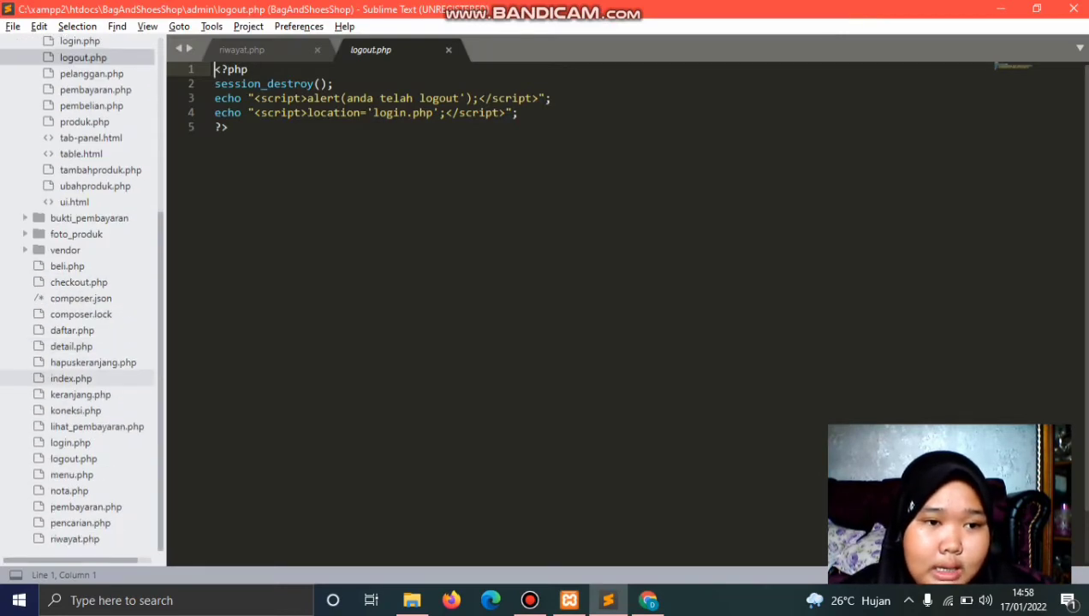
left_click(80, 395)
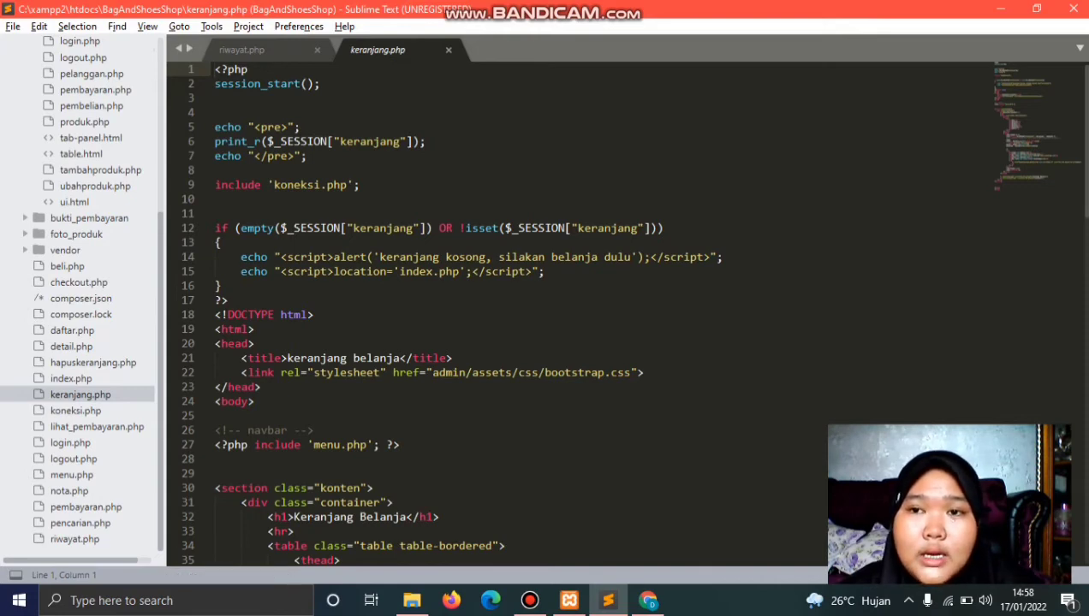
scroll(495, 312, "down", 20)
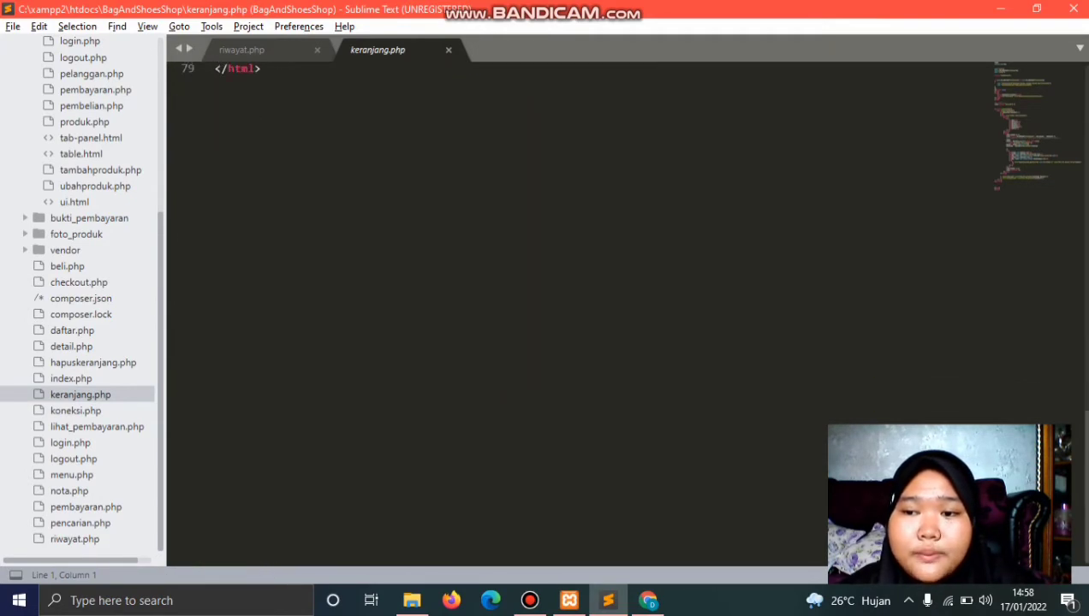
scroll(495, 312, "up", 20)
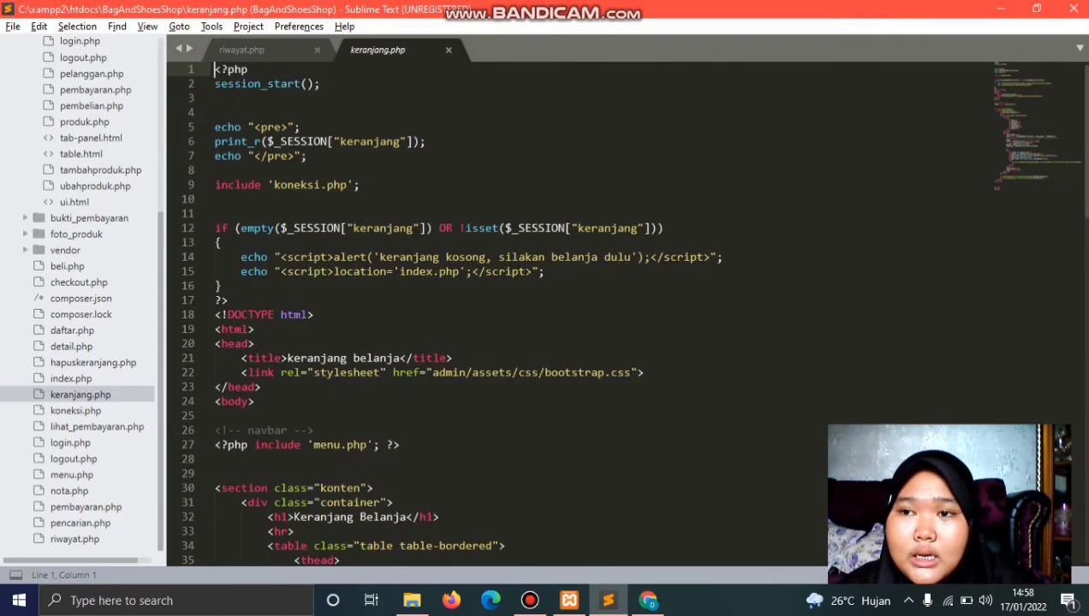
scroll(599, 313, "down", 18)
scroll(599, 312, "up", 10)
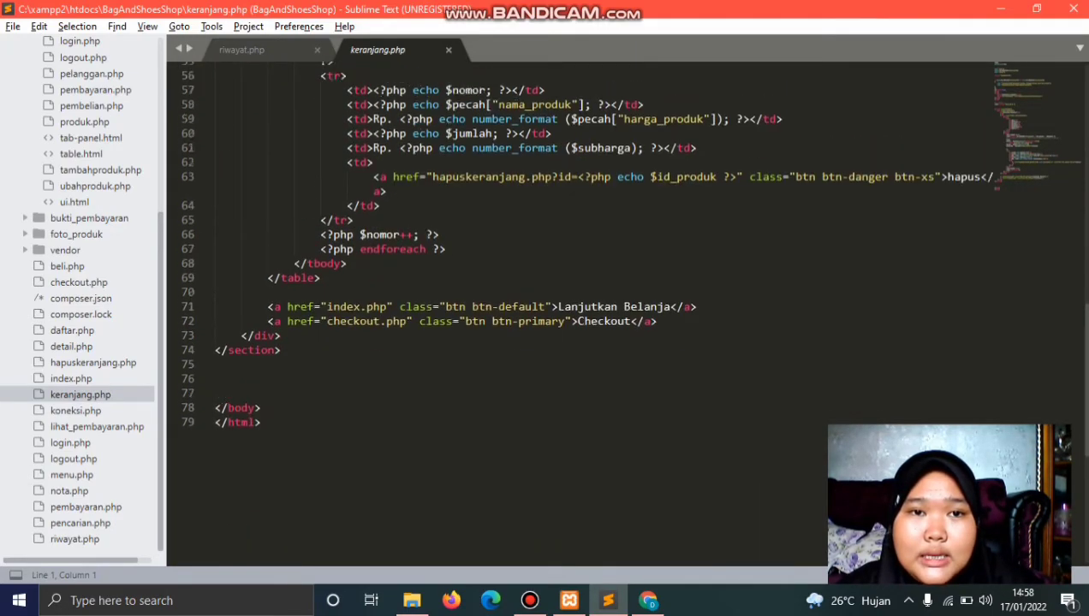
scroll(599, 312, "up", 8)
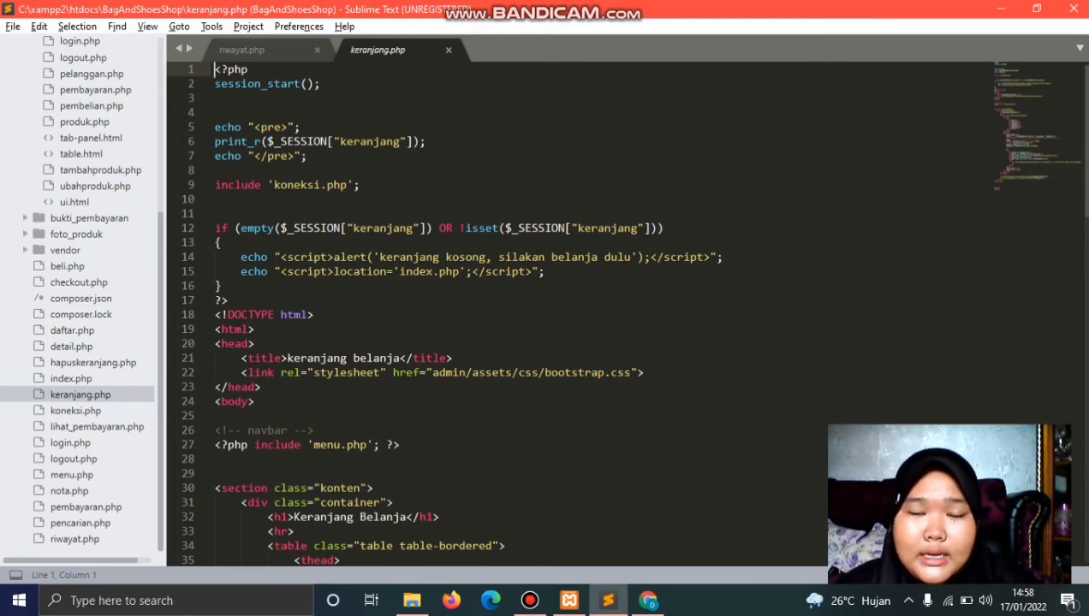
scroll(631, 313, "down", 4)
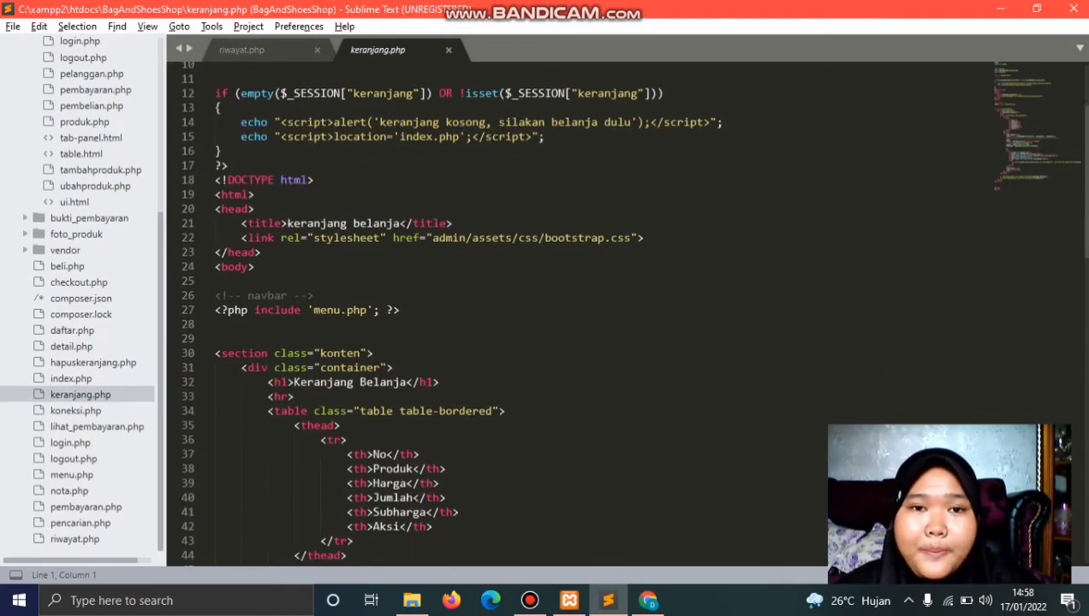
scroll(631, 312, "down", 2)
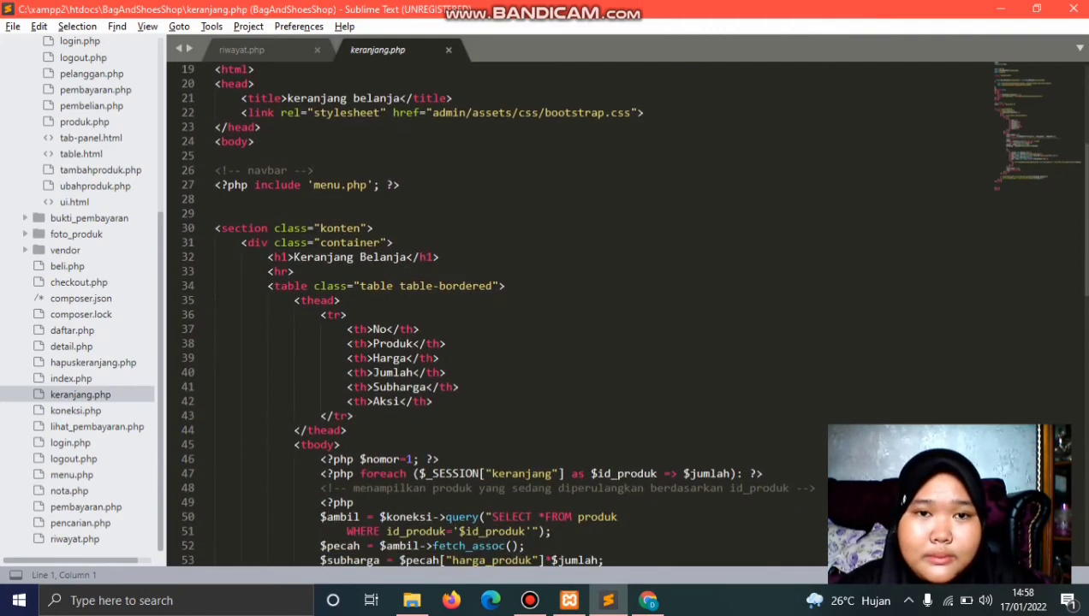
scroll(630, 313, "down", 2)
scroll(631, 312, "up", 5)
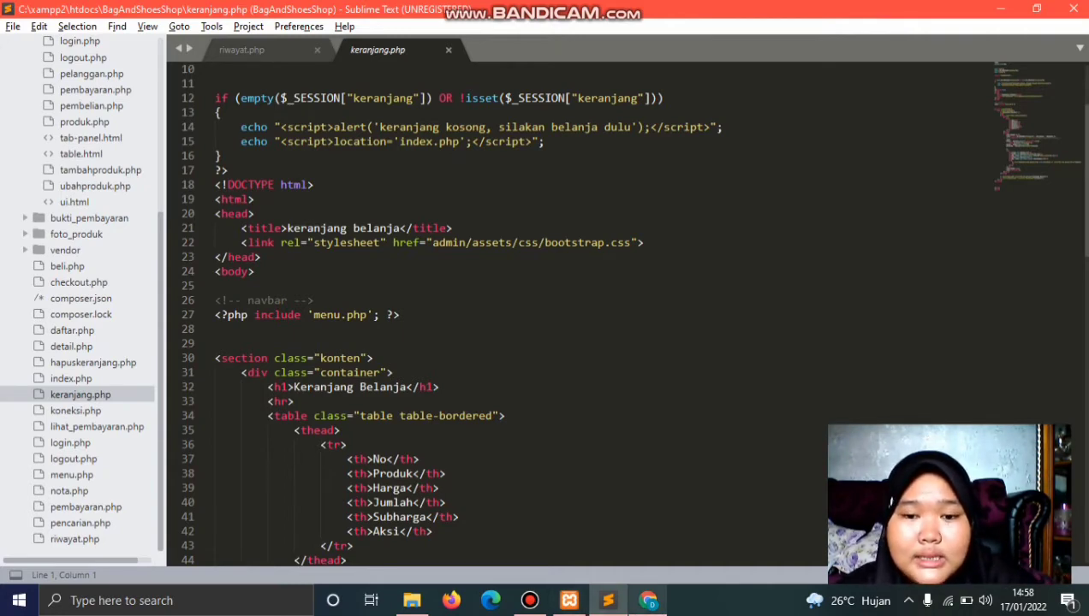
left_click(648, 600)
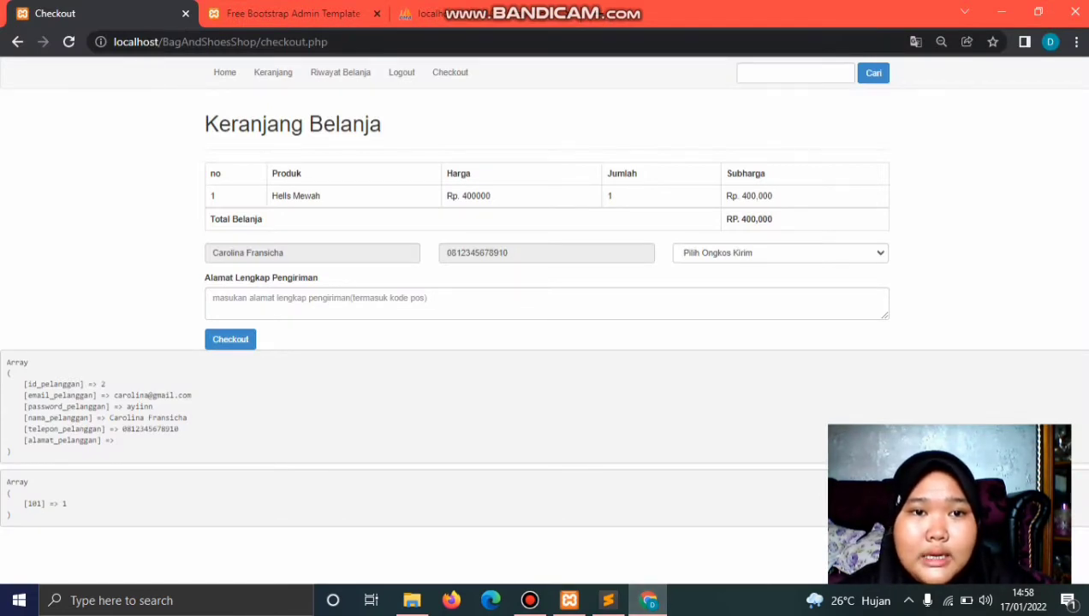
left_click(608, 600)
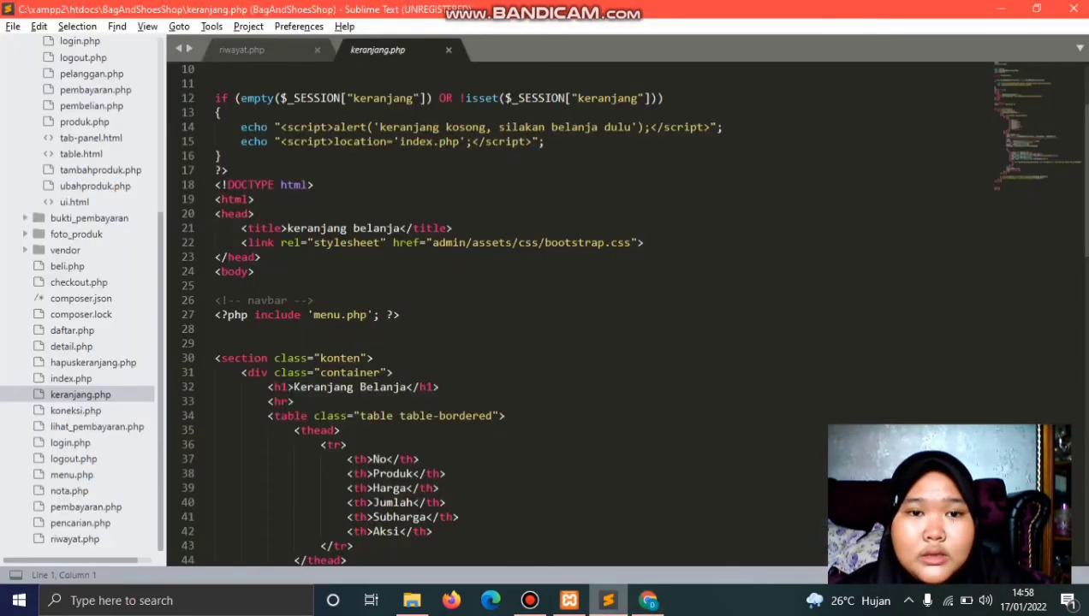
scroll(385, 411, "down", 1)
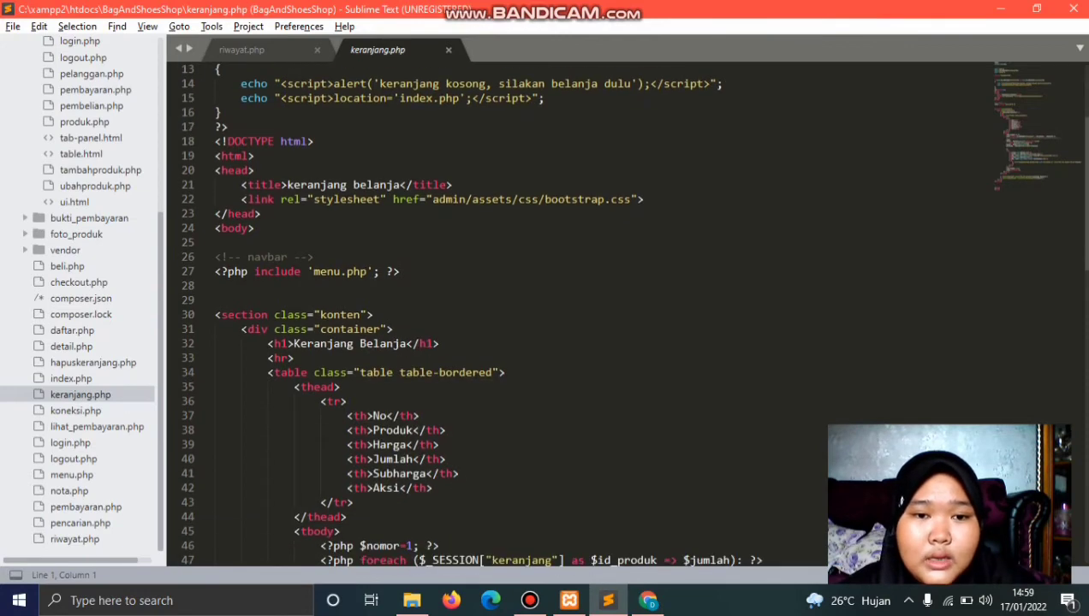
scroll(631, 312, "down", 3)
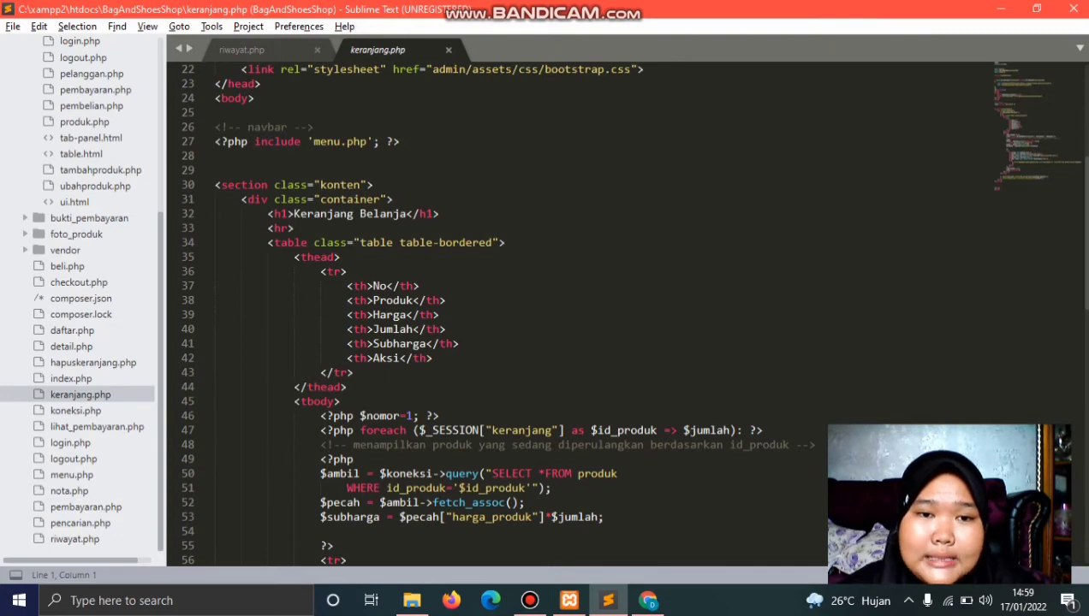
left_click(648, 600)
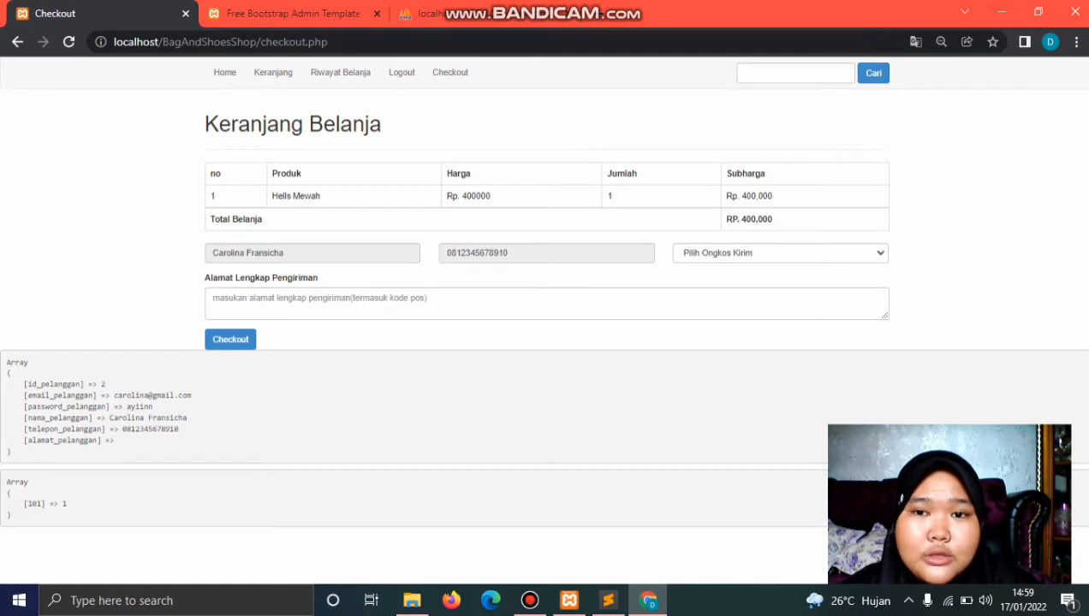
mouse_move(648, 600)
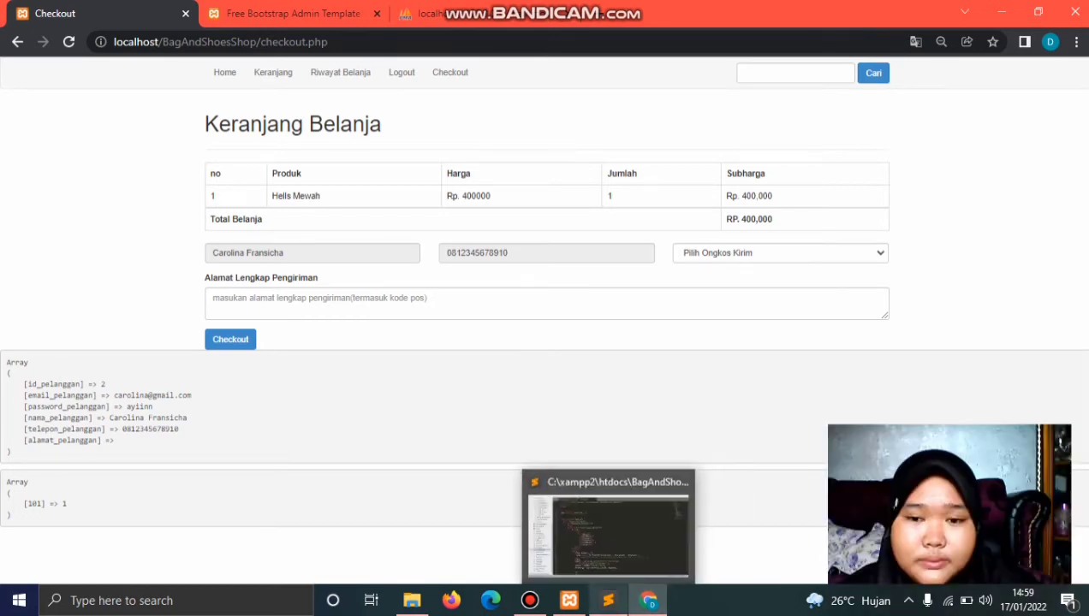
left_click(607, 600)
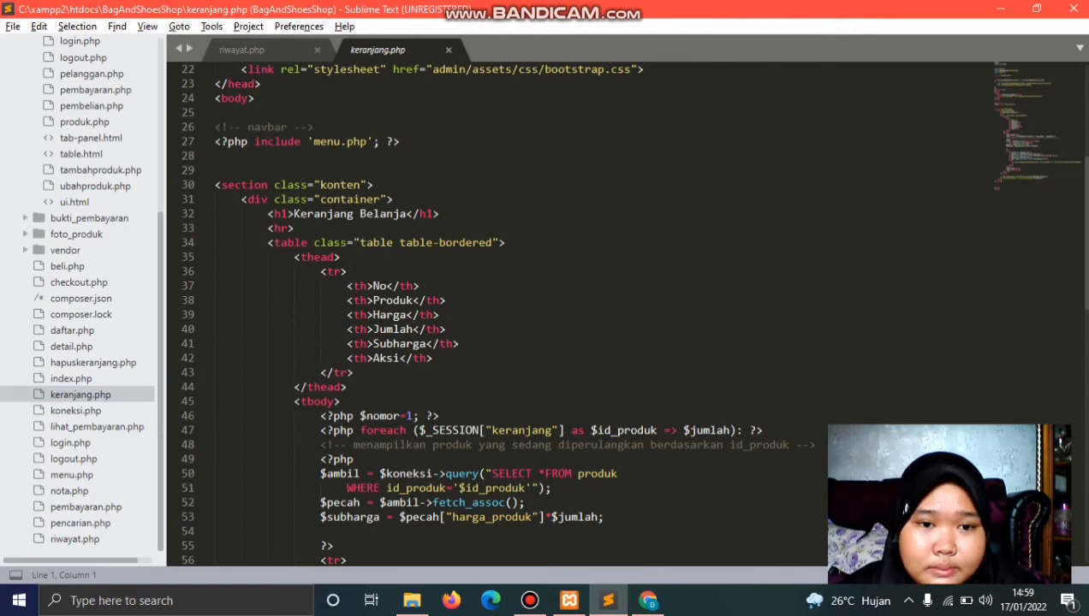
scroll(599, 308, "down", 14)
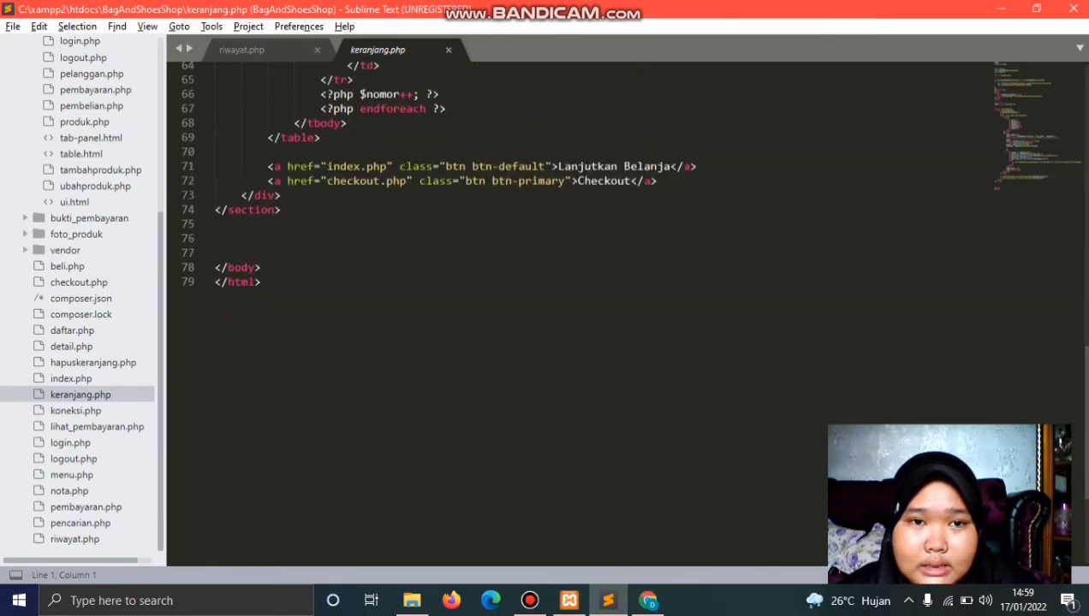
scroll(599, 309, "up", 20)
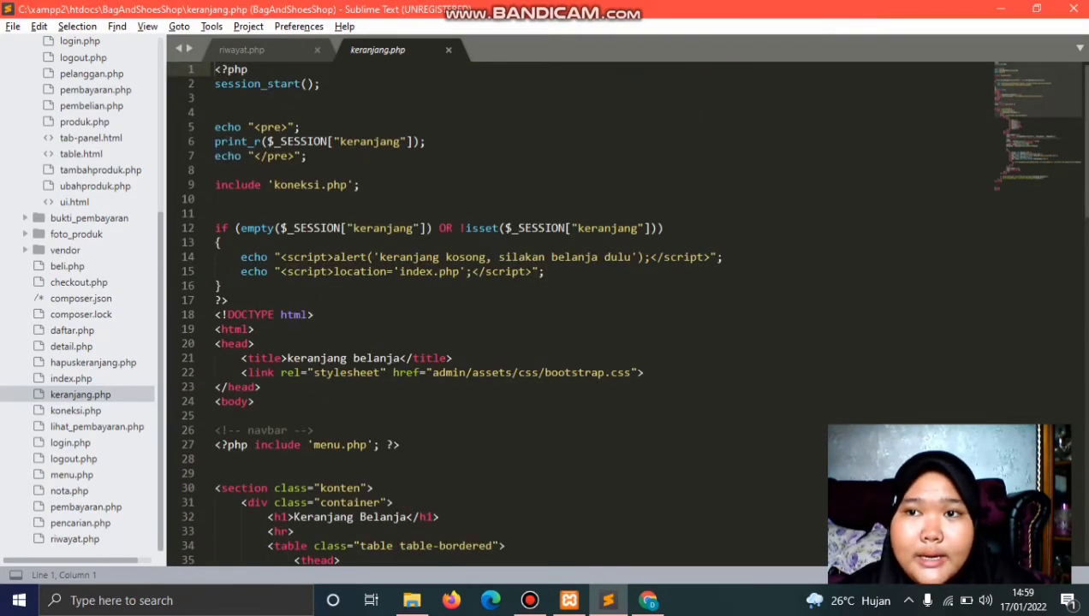
left_click(1000, 9)
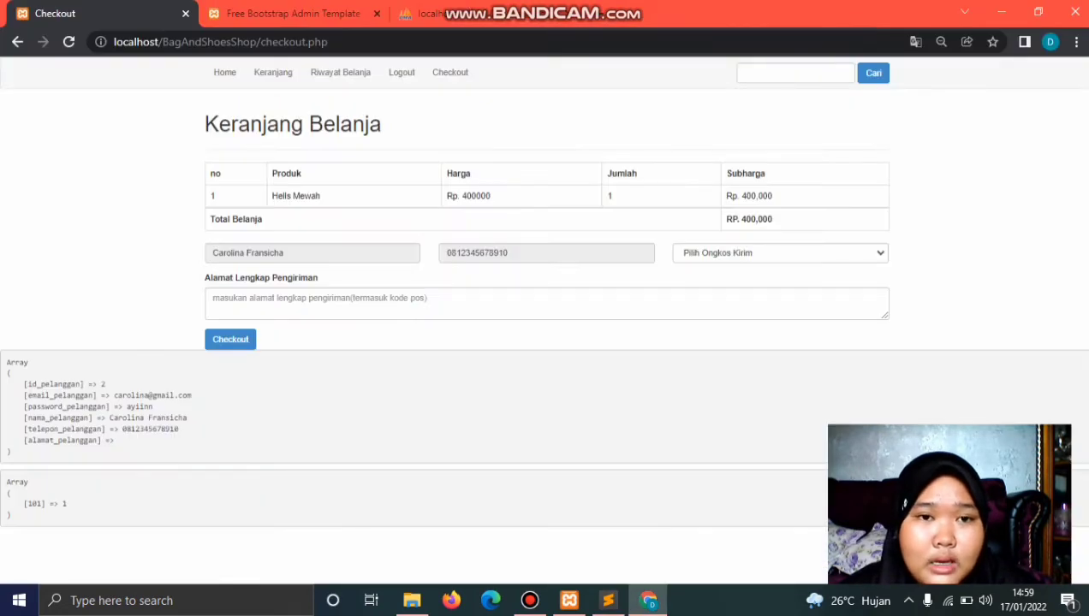
Step: View the empty Riwayat Belanja, return to Checkout, and switch to the admin customer data tab
left_click(339, 72)
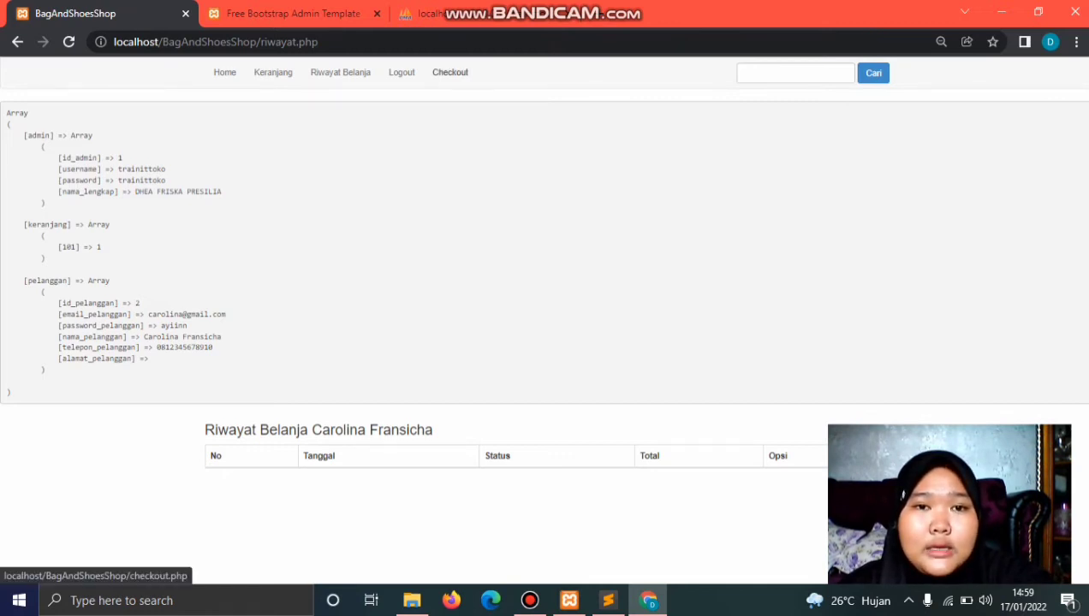
left_click(450, 72)
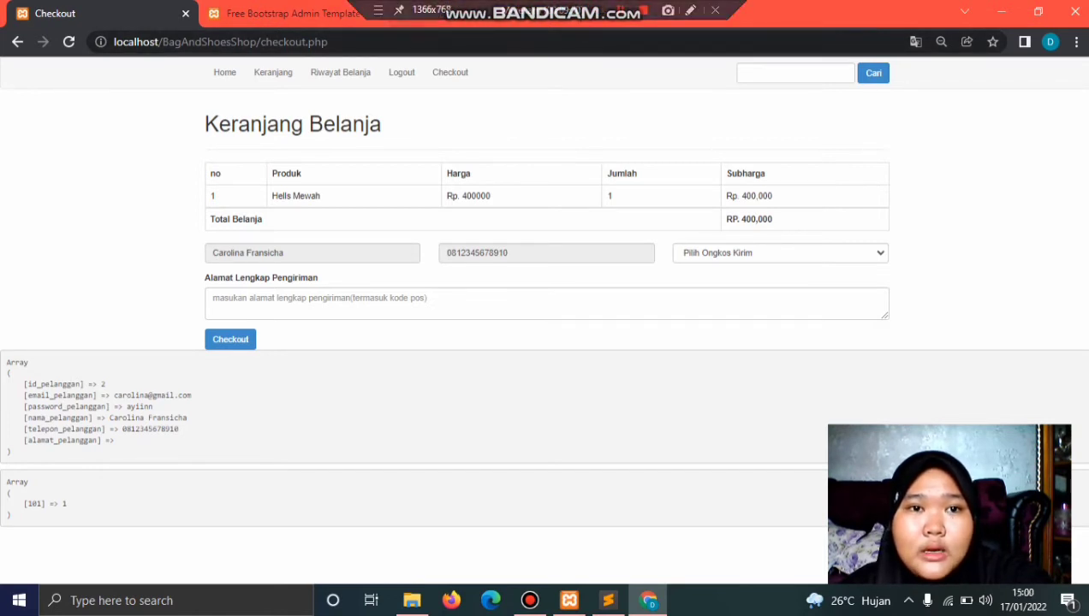
key("ctrl+Tab")
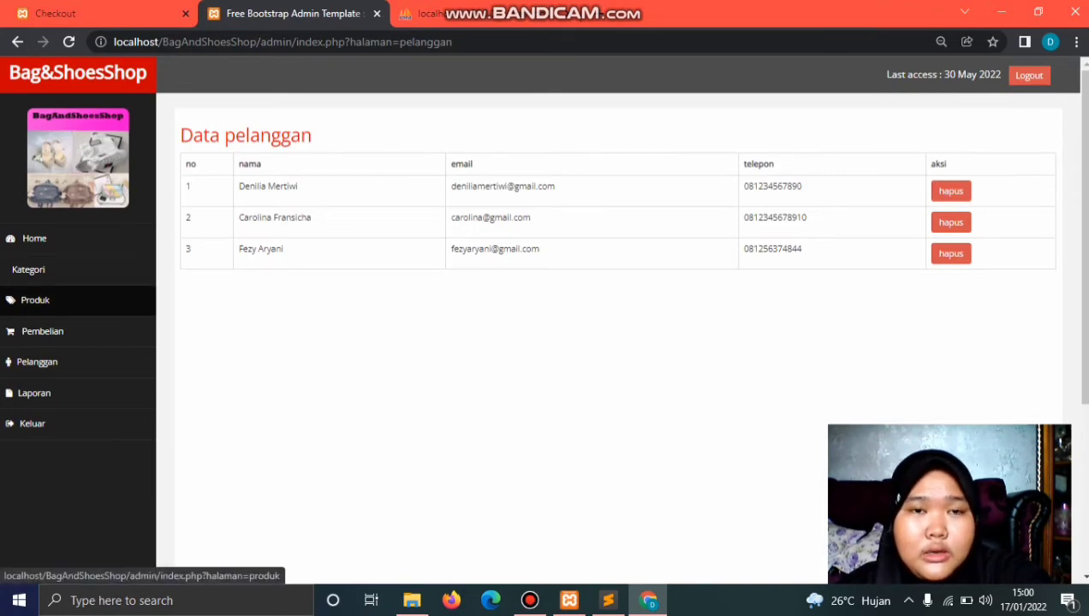
Step: Open Produk in the admin sidebar and scroll Data Produk to the three Hells Mewah entries
left_click(35, 299)
scroll(548, 342, "down", 10)
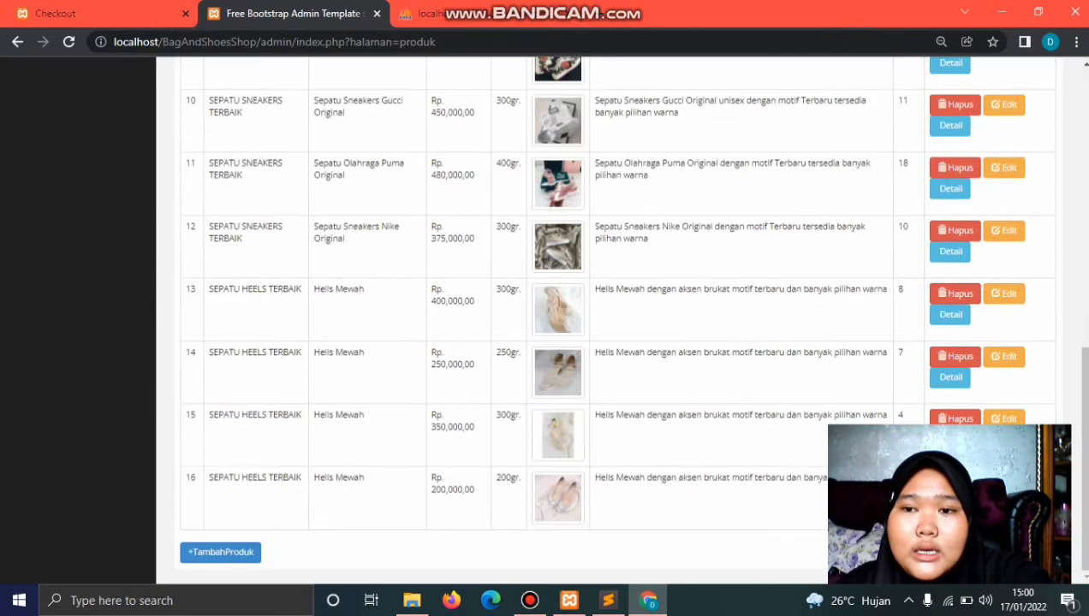
scroll(548, 343, "up", 9)
scroll(547, 342, "up", 1)
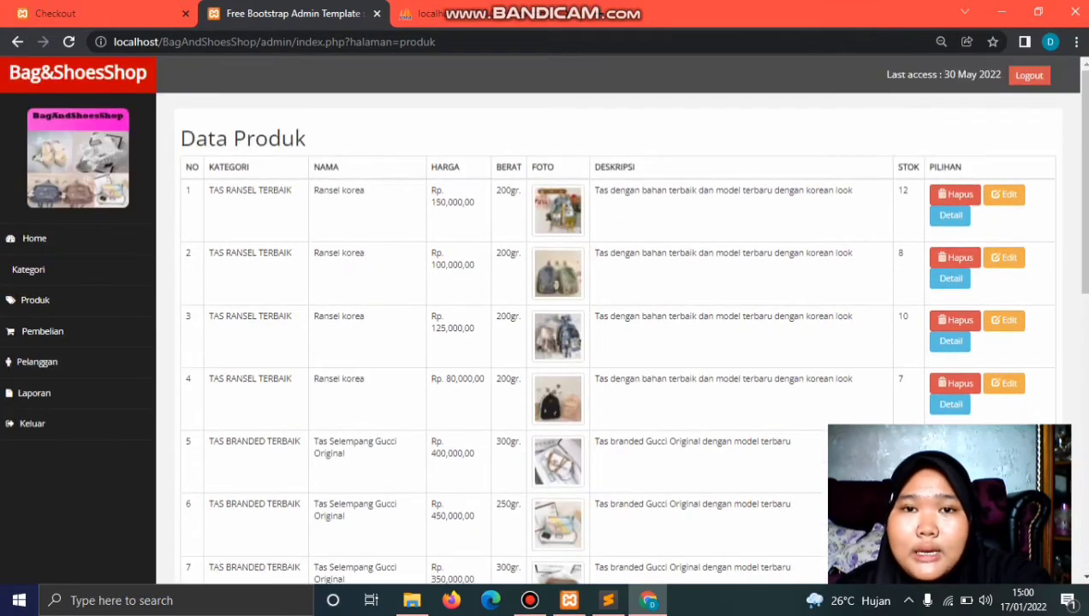
scroll(548, 342, "down", 8)
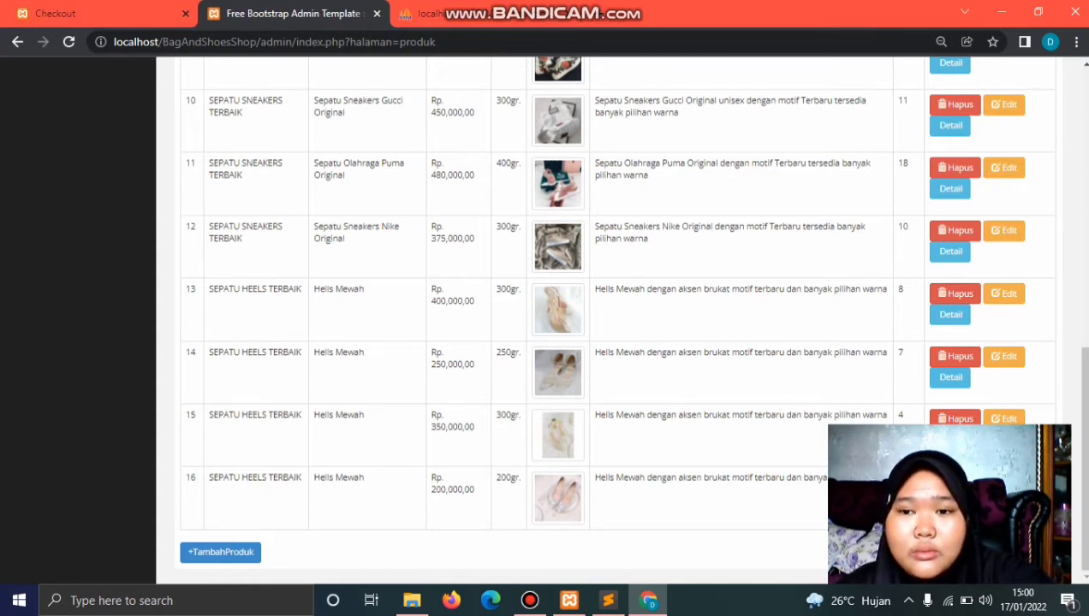
scroll(616, 300, "up", 1)
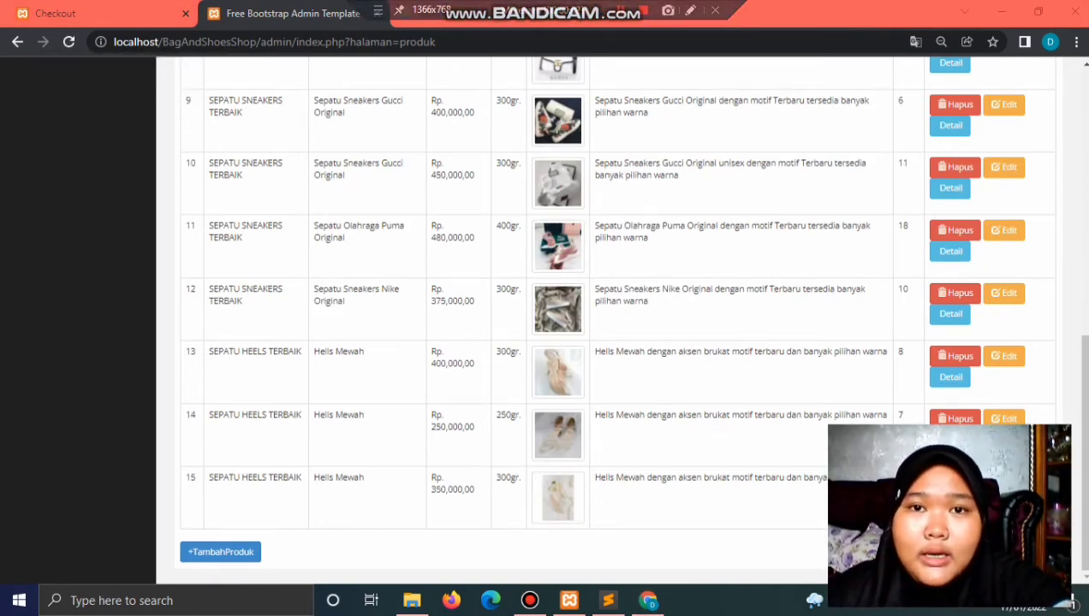
scroll(616, 317, "up", 8)
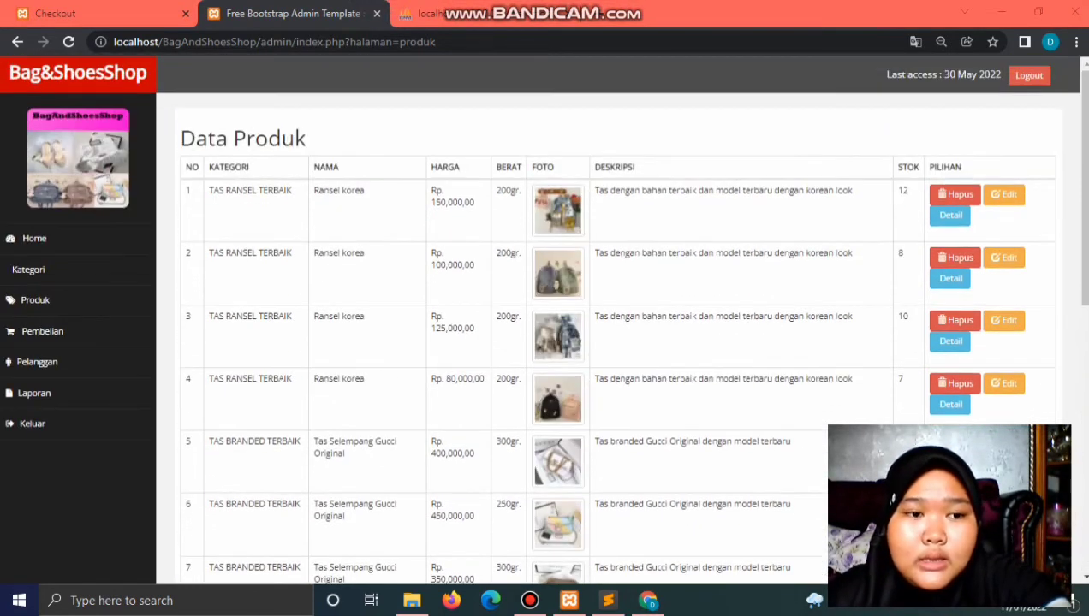
scroll(616, 317, "down", 6)
scroll(543, 319, "up", 7)
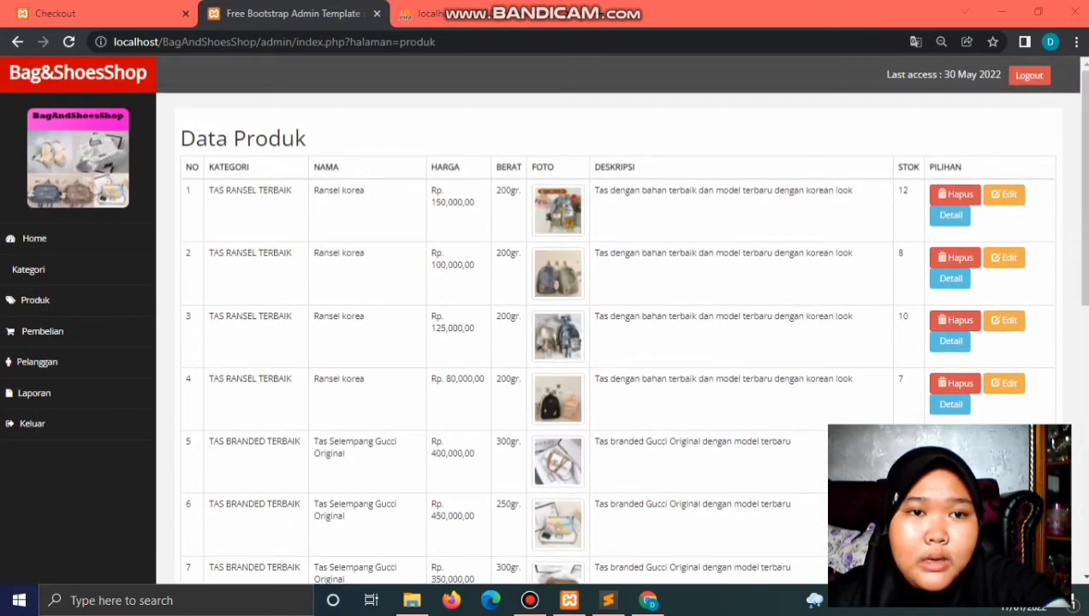
scroll(543, 319, "down", 6)
scroll(544, 319, "up", 7)
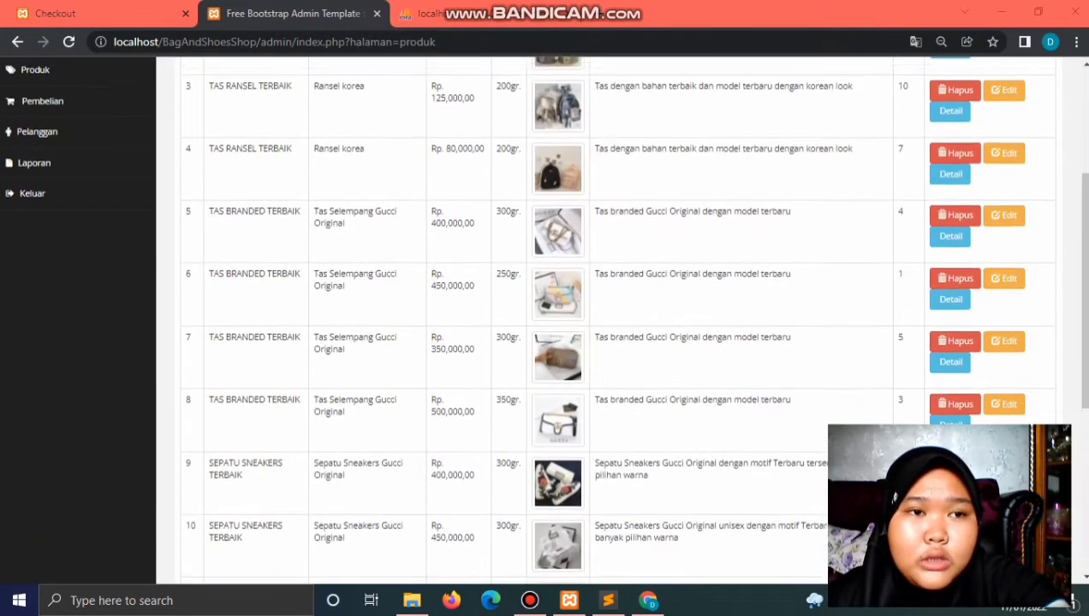
scroll(544, 319, "down", 8)
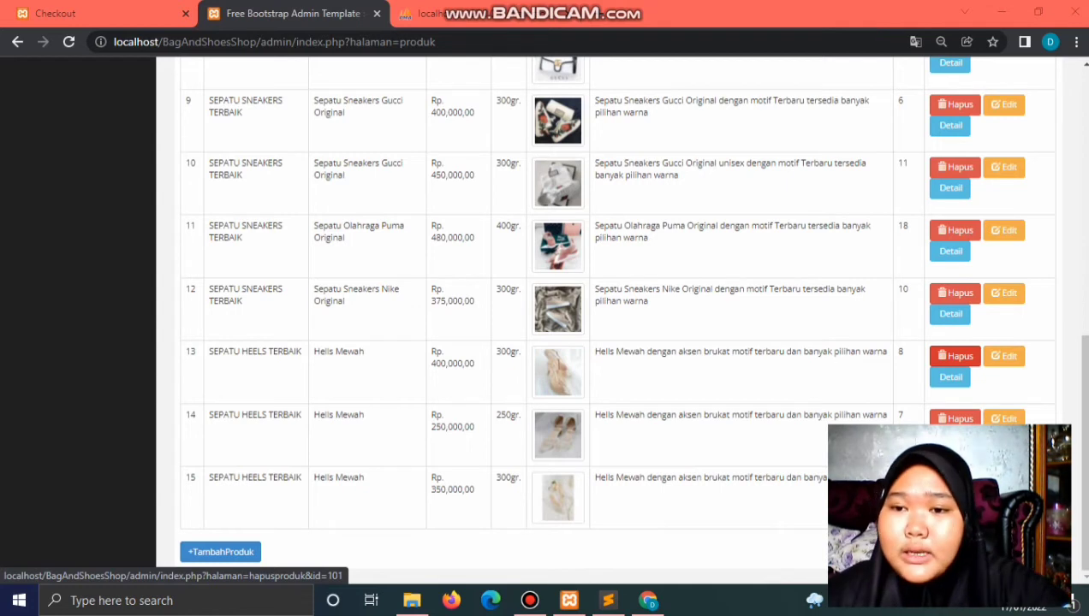
Step: Cancel deleting product 13 Hells Mewah, check the list top and end, and open +TambahProduk
left_click(954, 356)
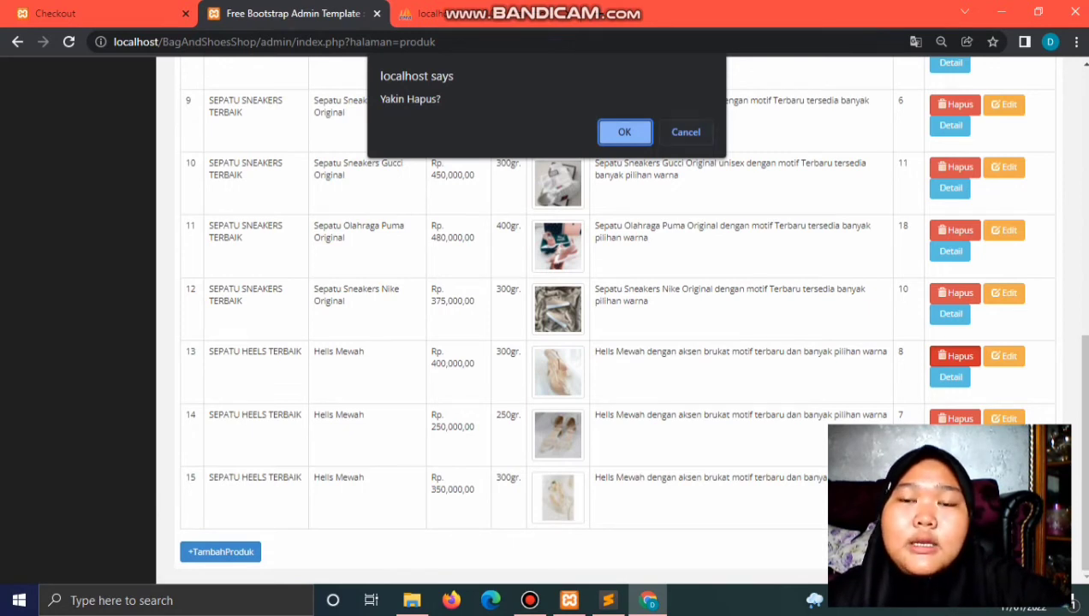
left_click(686, 132)
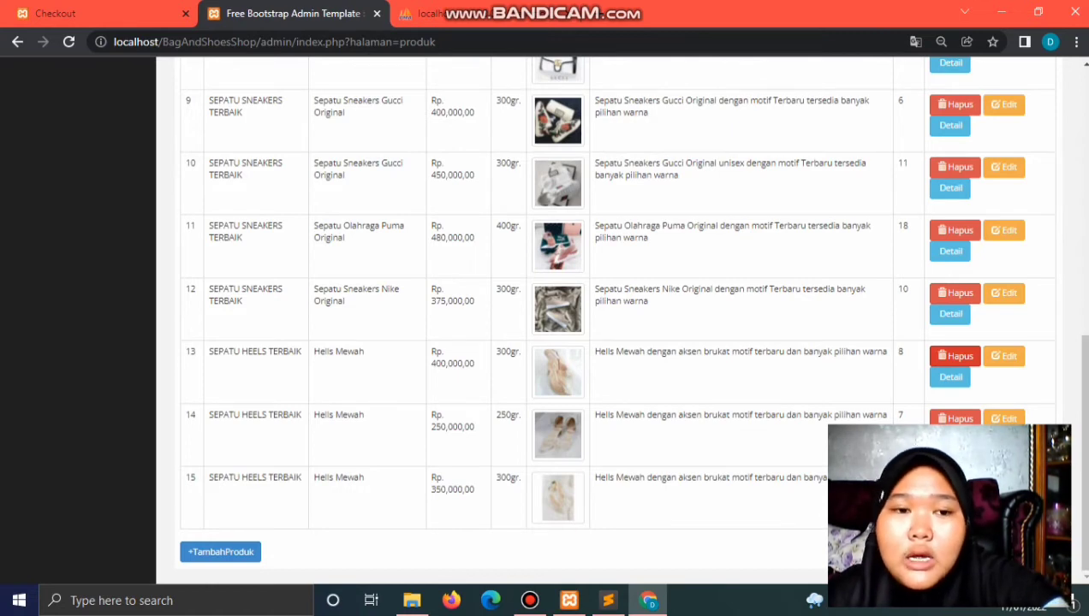
key("Home")
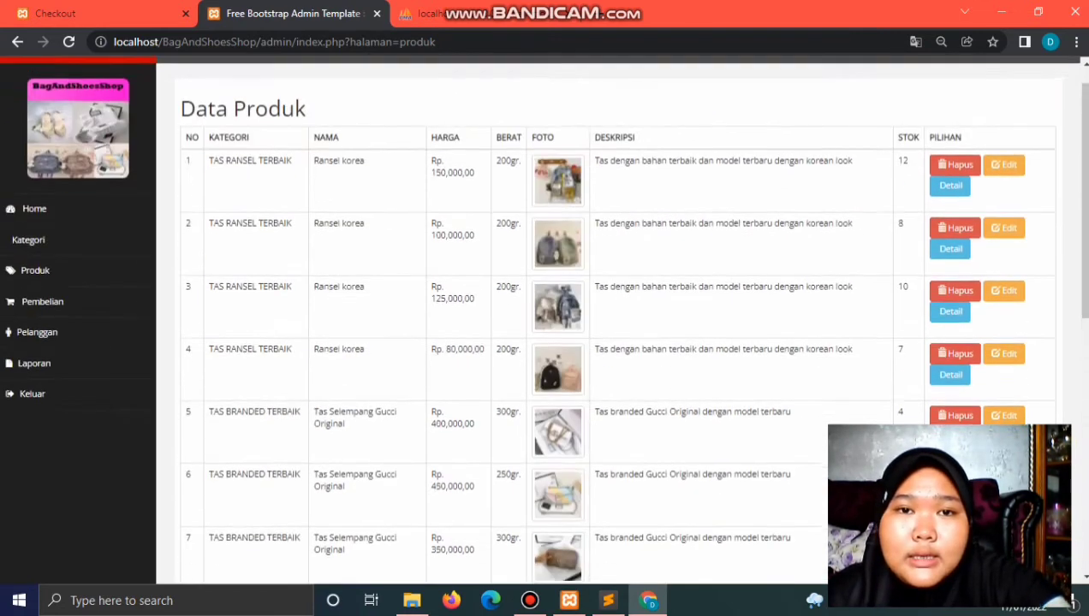
key("End")
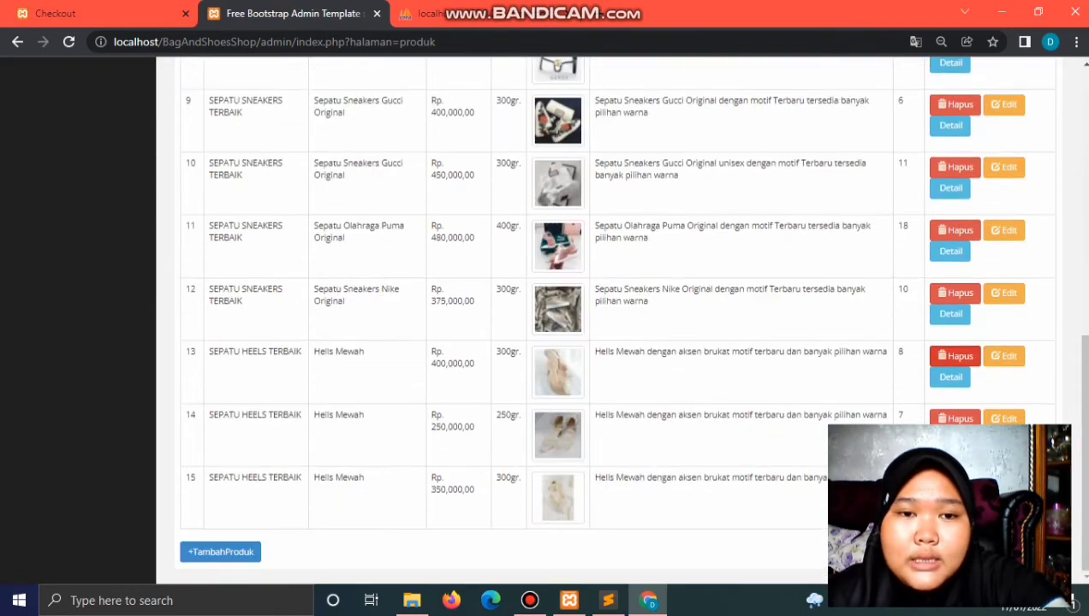
key("Home")
key("End")
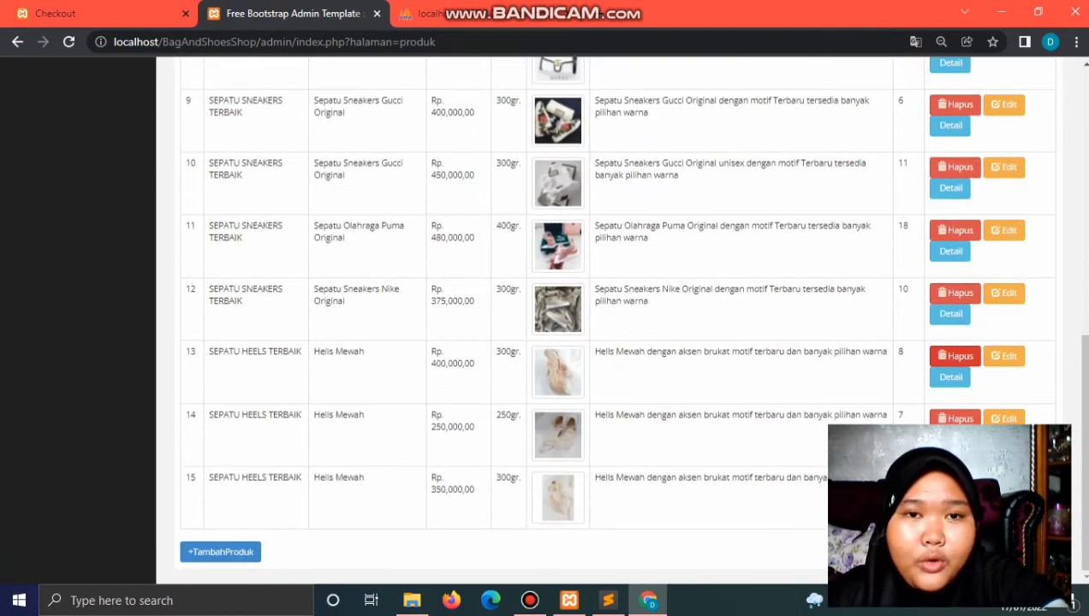
key("Home")
key("End")
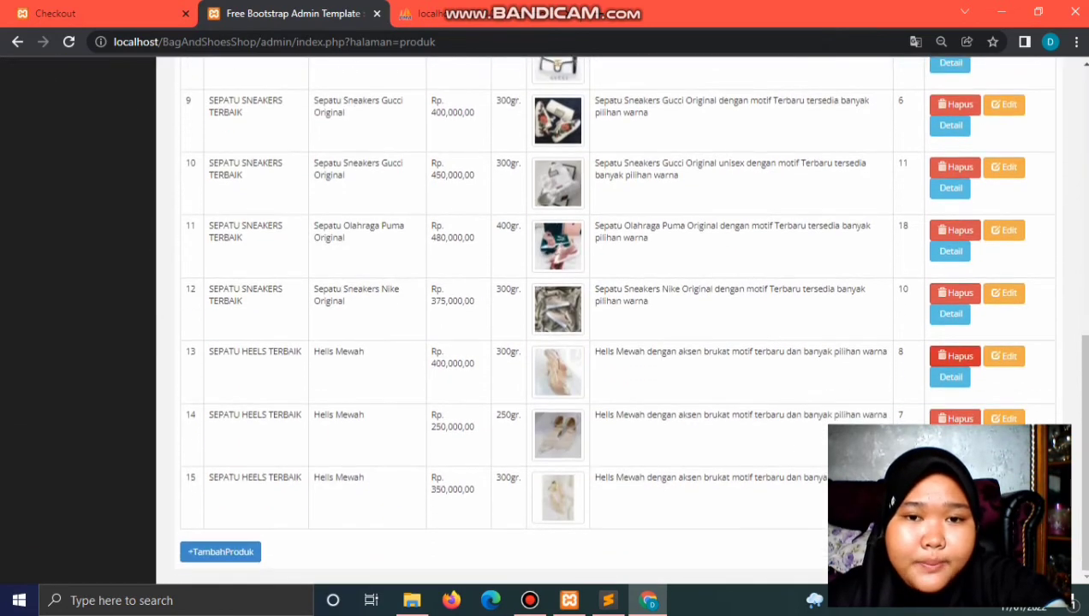
left_click(220, 552)
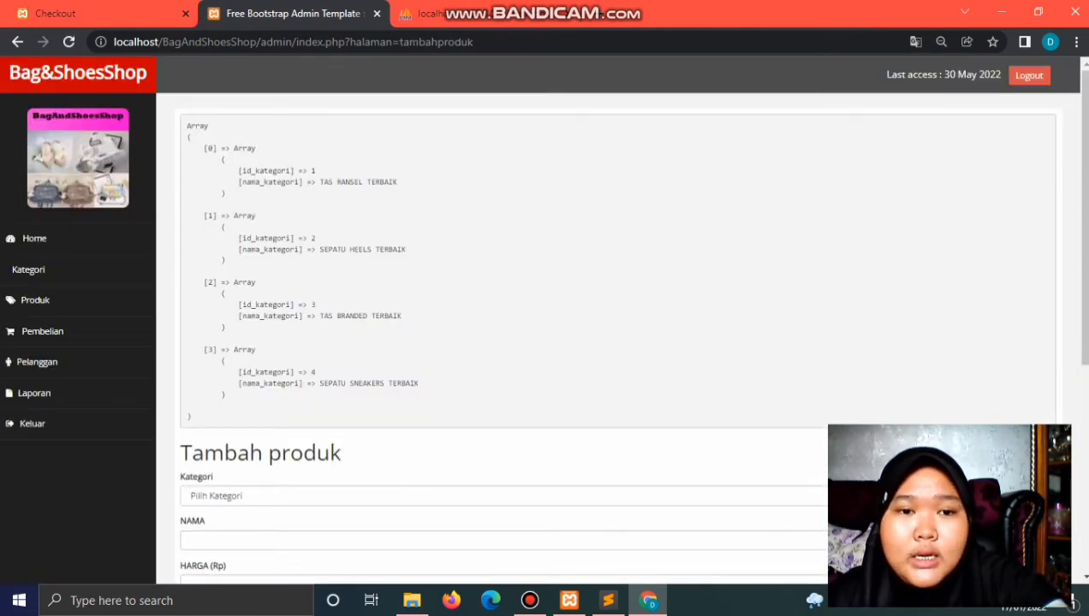
Step: Look over the add-product form, go back to the product list, and reopen it
key("End")
key("Home")
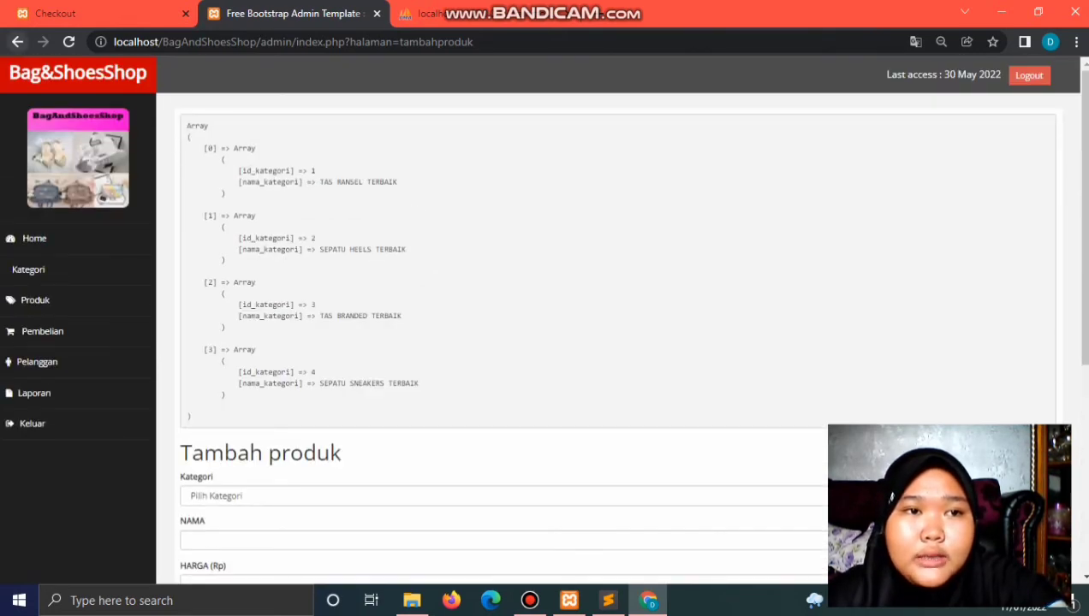
left_click(17, 41)
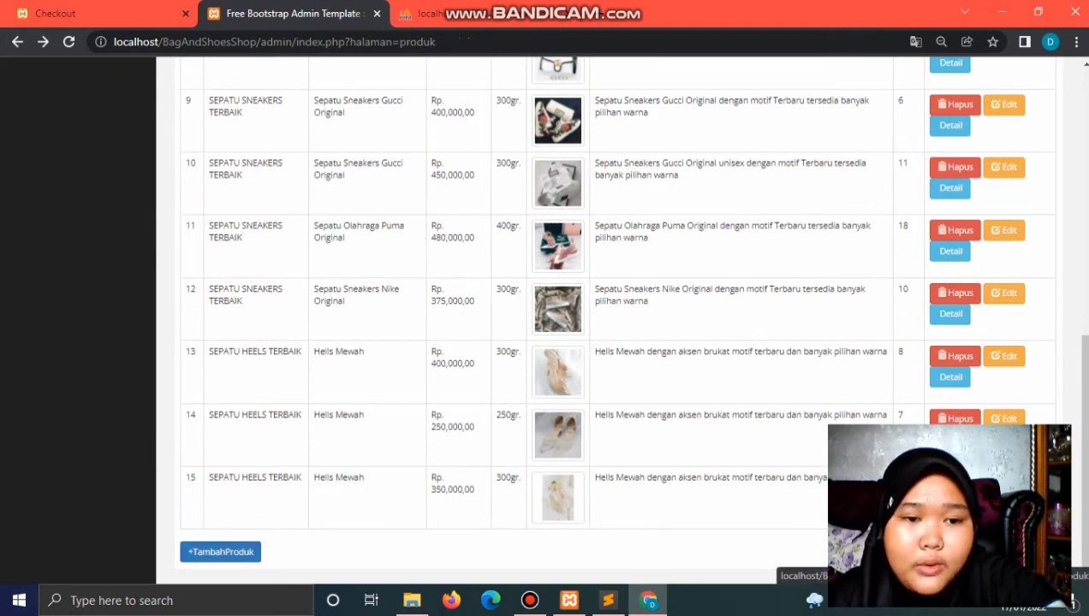
left_click(220, 552)
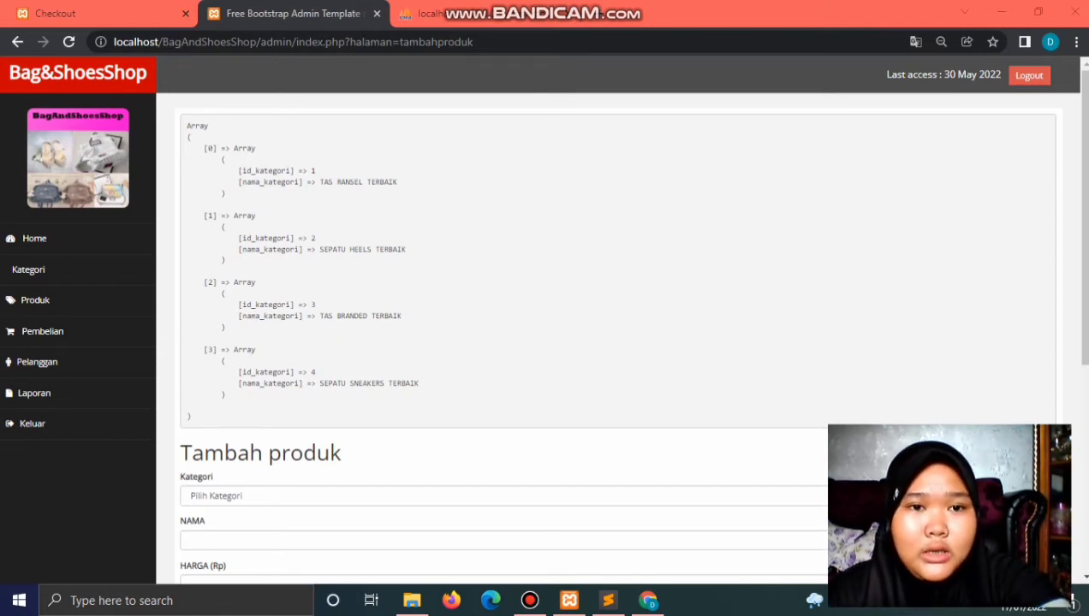
Step: Scroll the Tambah produk form and check its four Kategori options without picking one
scroll(616, 342, "down", 3)
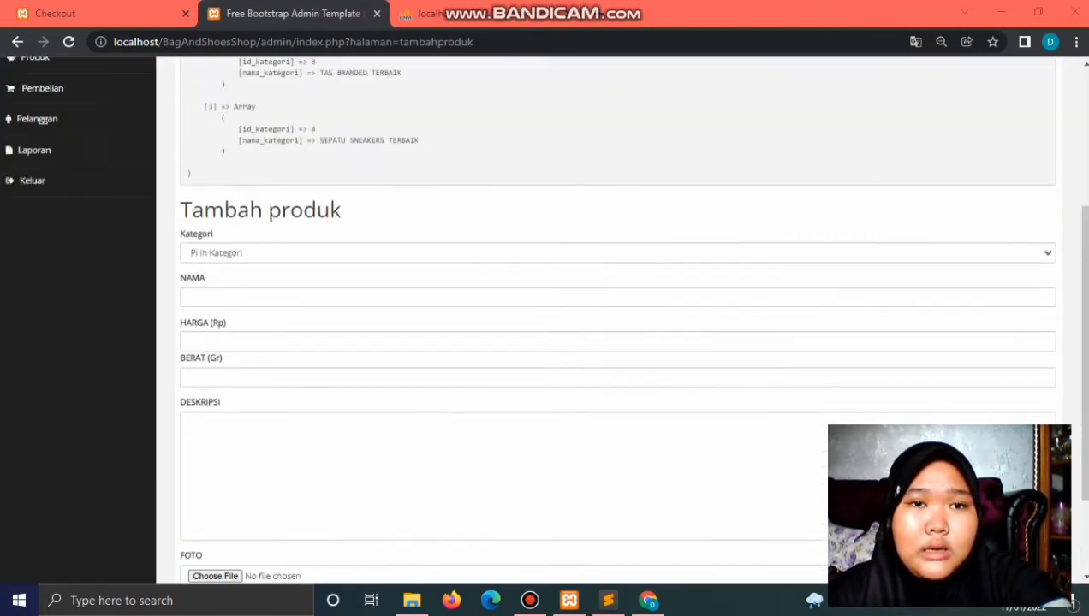
scroll(616, 343, "up", 3)
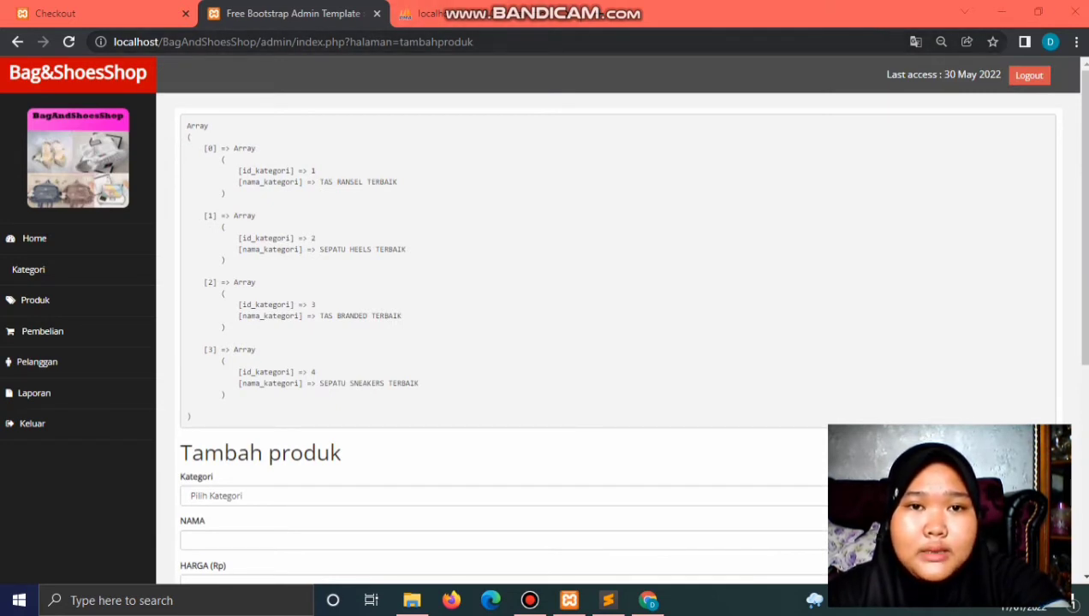
scroll(616, 342, "down", 4)
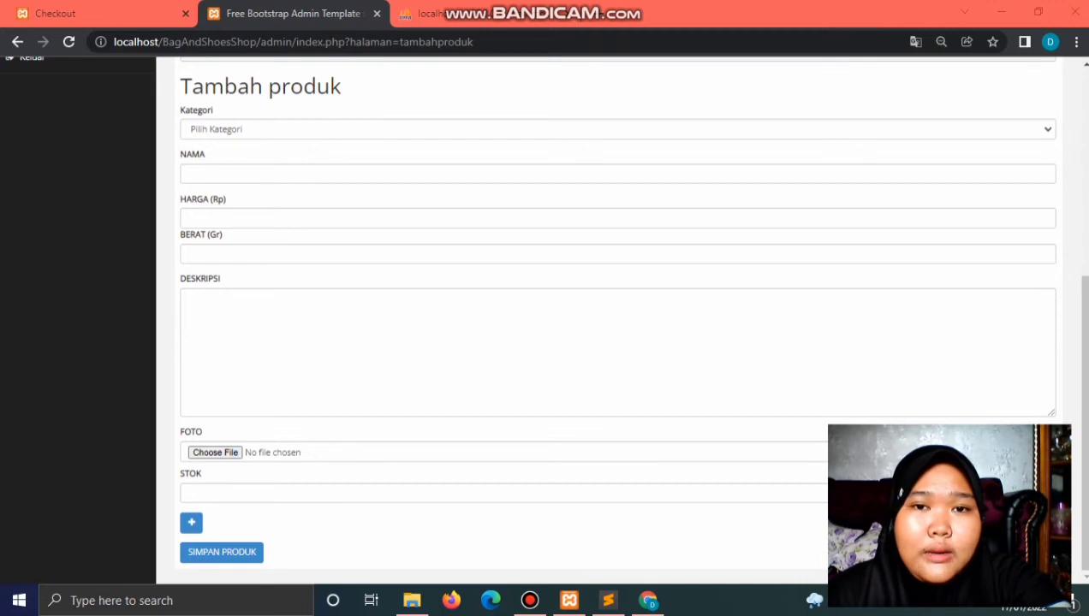
left_click(616, 129)
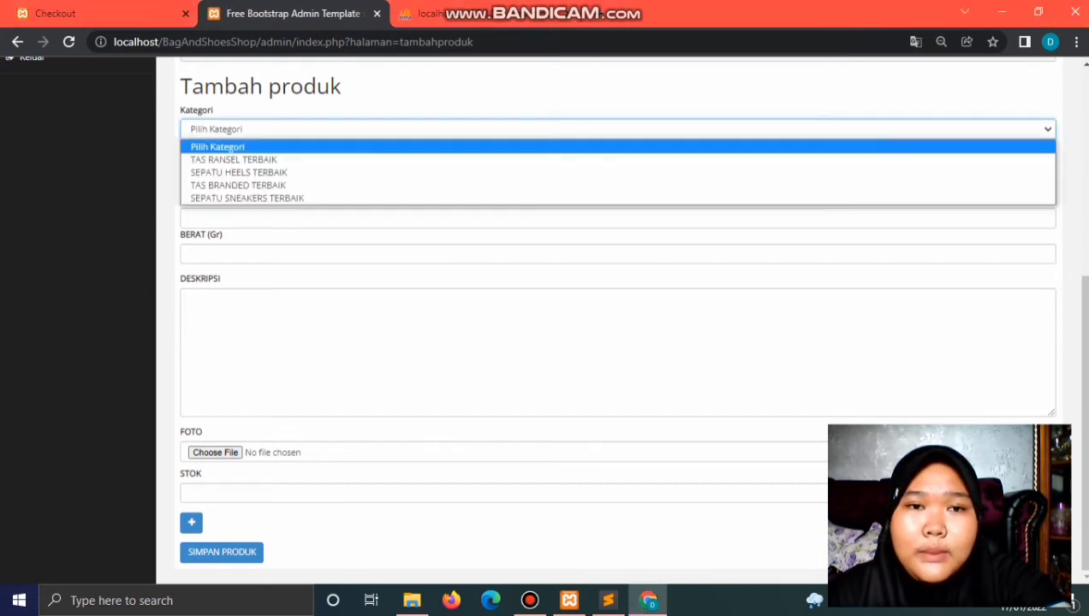
key("Escape")
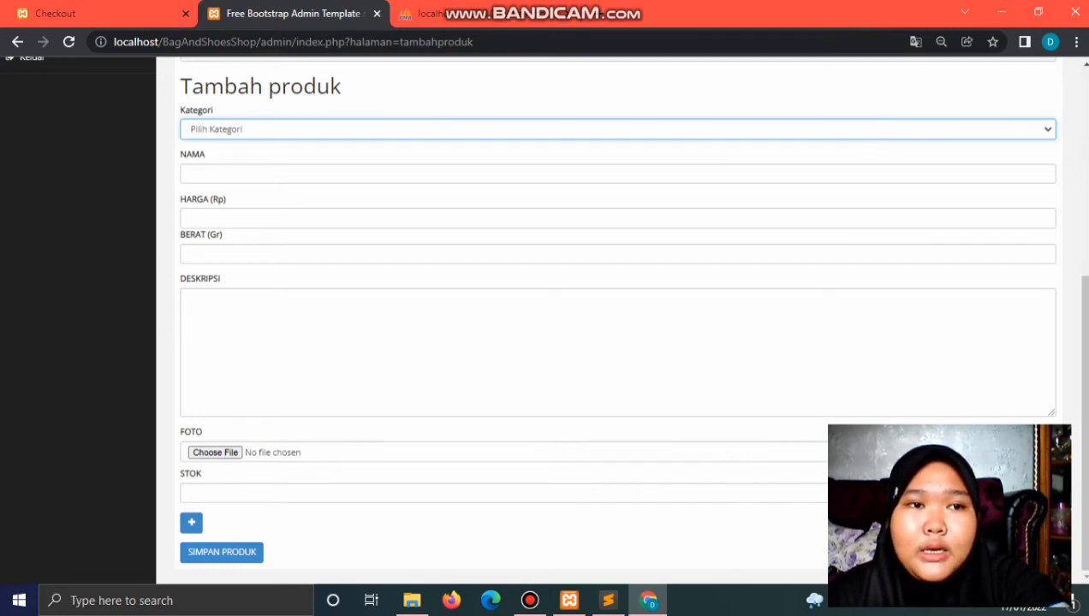
scroll(616, 325, "up", 5)
scroll(616, 325, "down", 4)
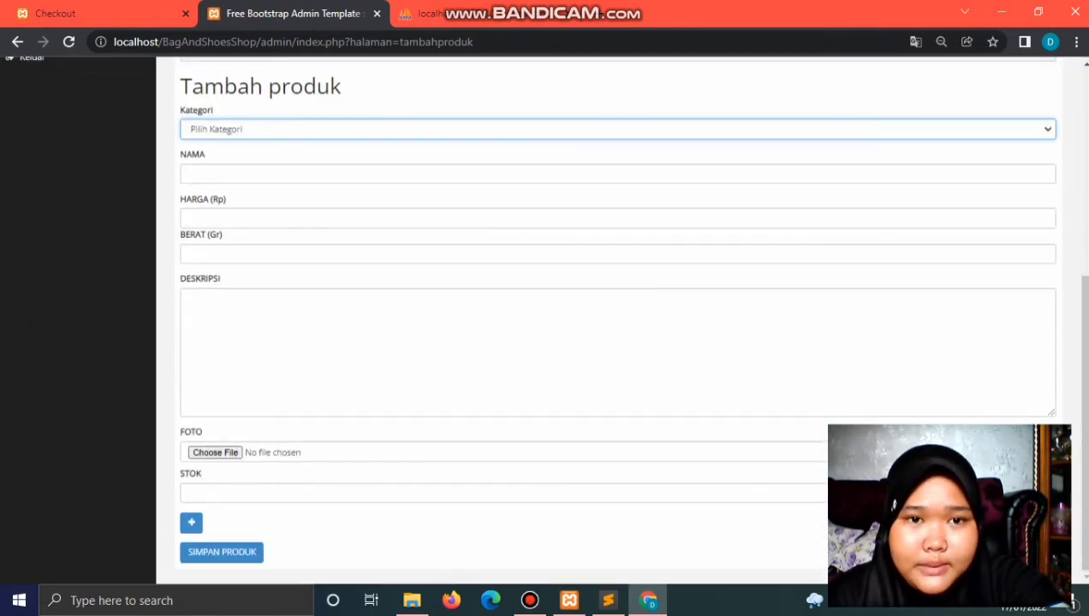
scroll(617, 325, "up", 4)
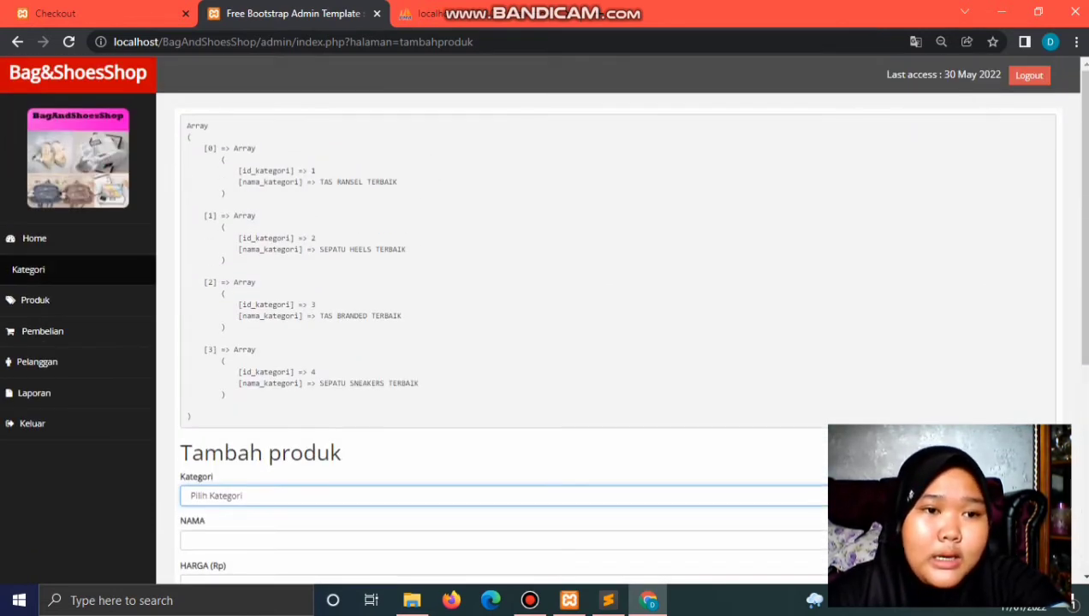
left_click(29, 269)
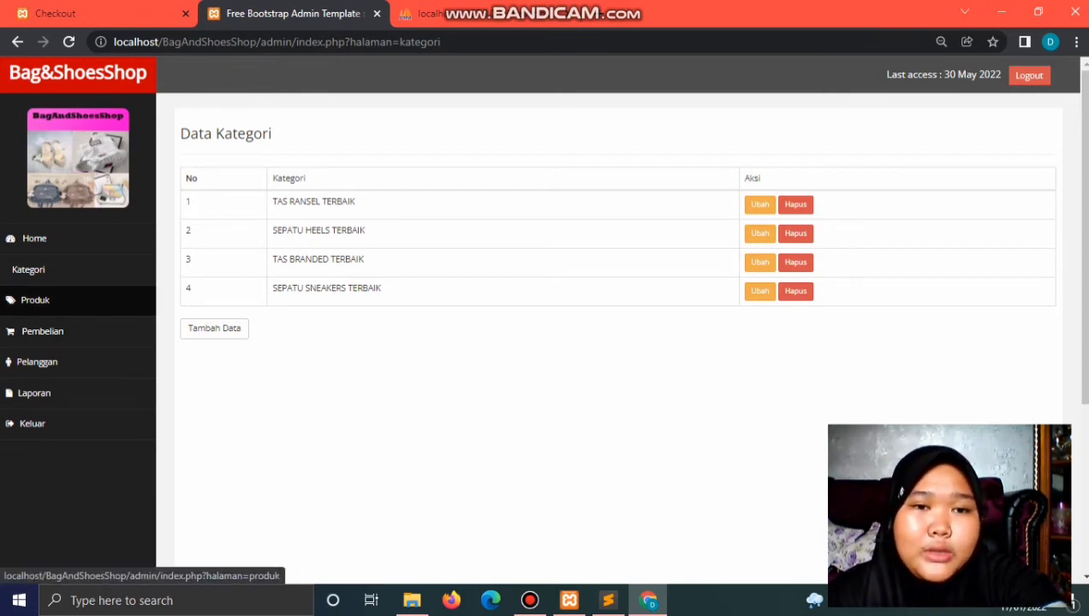
left_click(35, 299)
scroll(547, 343, "down", 1)
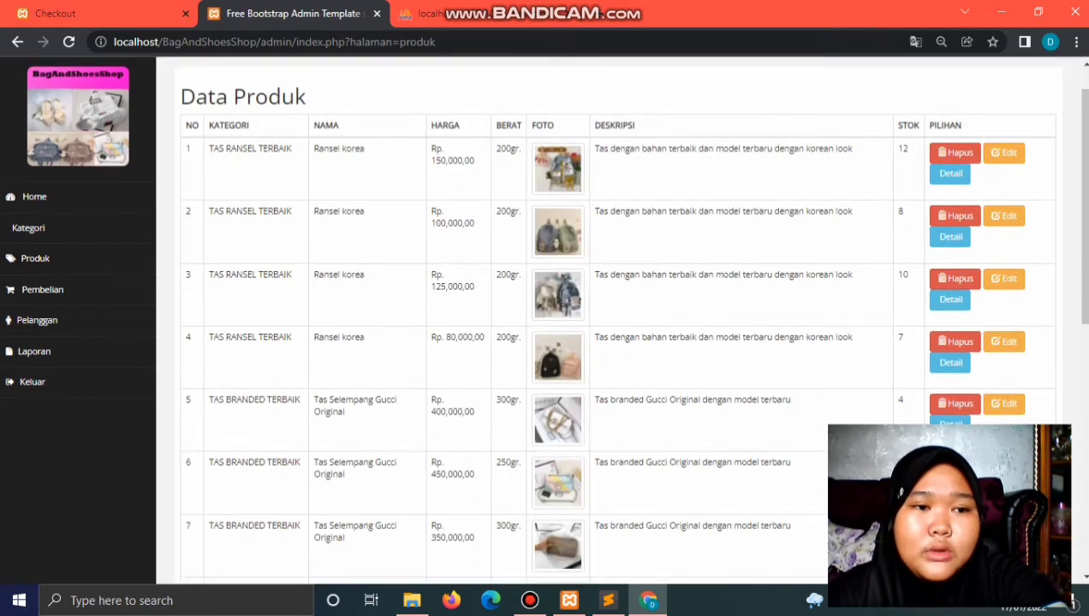
scroll(599, 342, "down", 10)
scroll(600, 342, "up", 10)
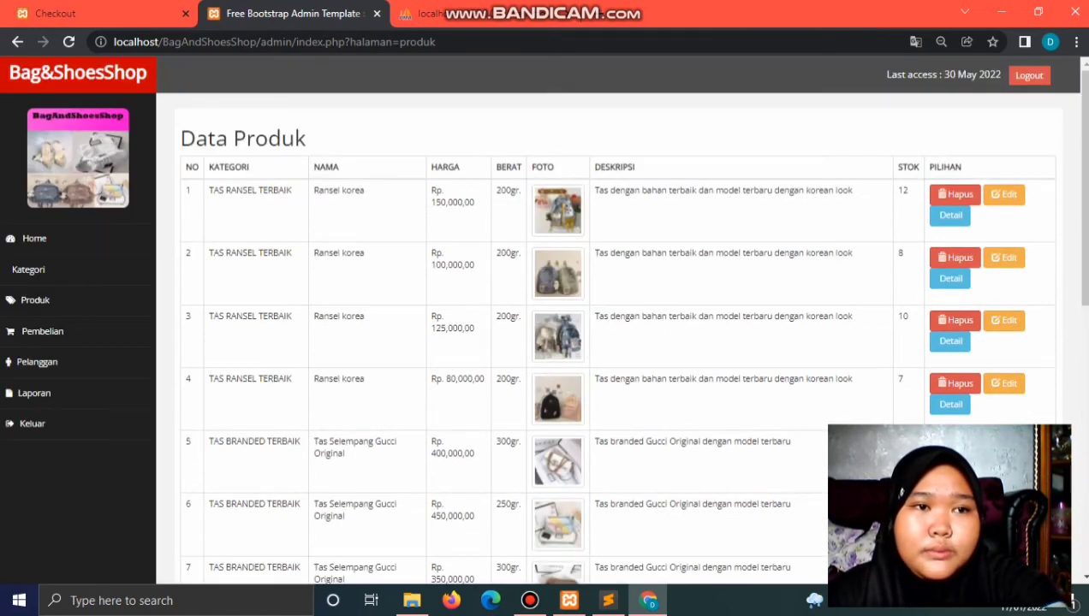
left_click(18, 41)
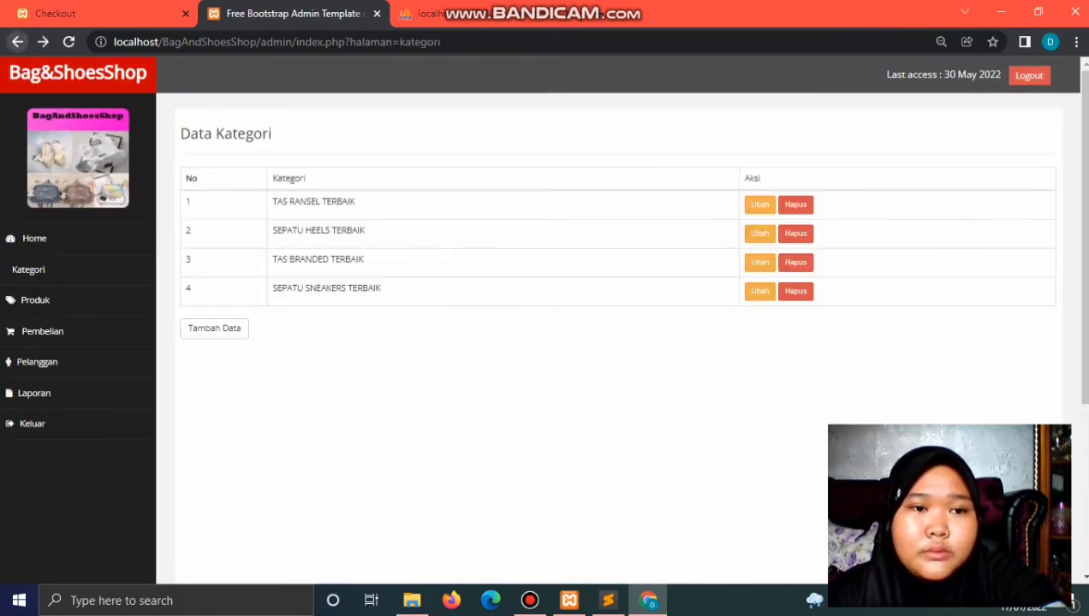
left_click(17, 42)
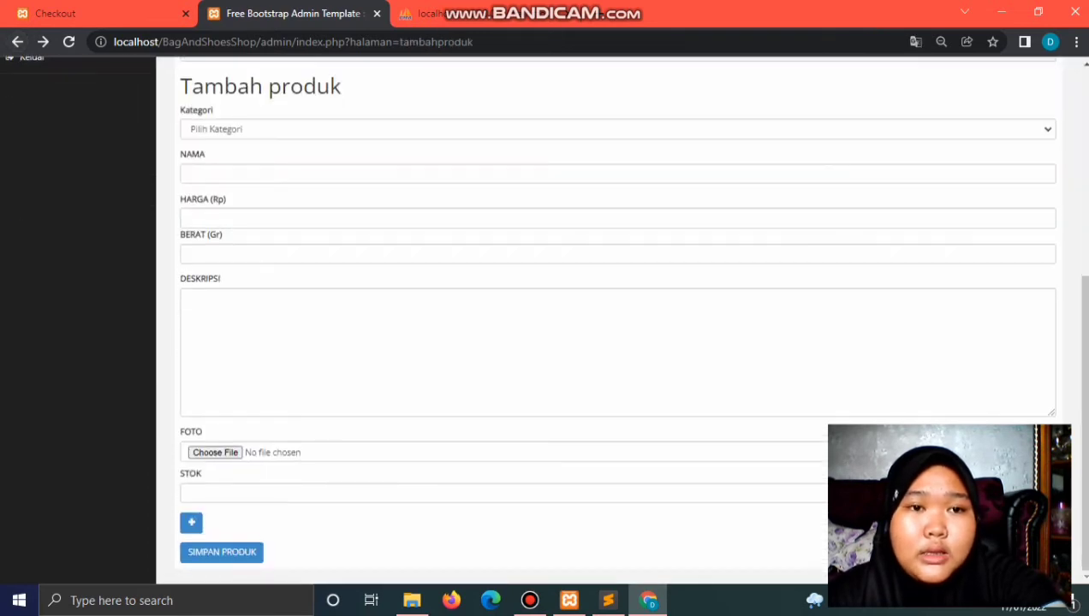
Step: Set category SEPATU HEELS TERBAIK, name Hells Mewah, price 200000 and weight 250
left_click(217, 129)
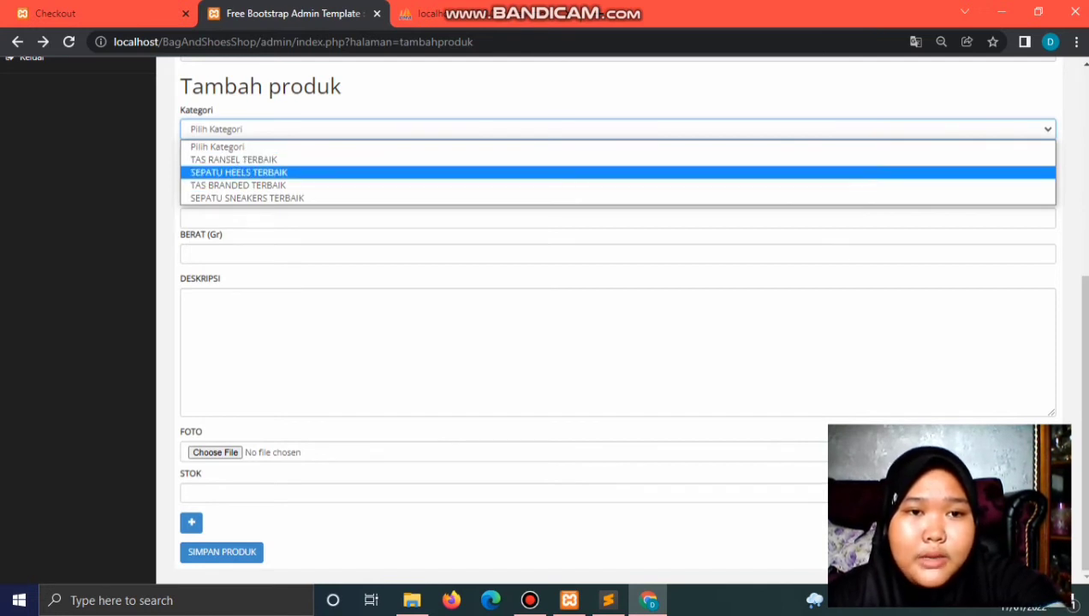
left_click(239, 172)
left_click(239, 173)
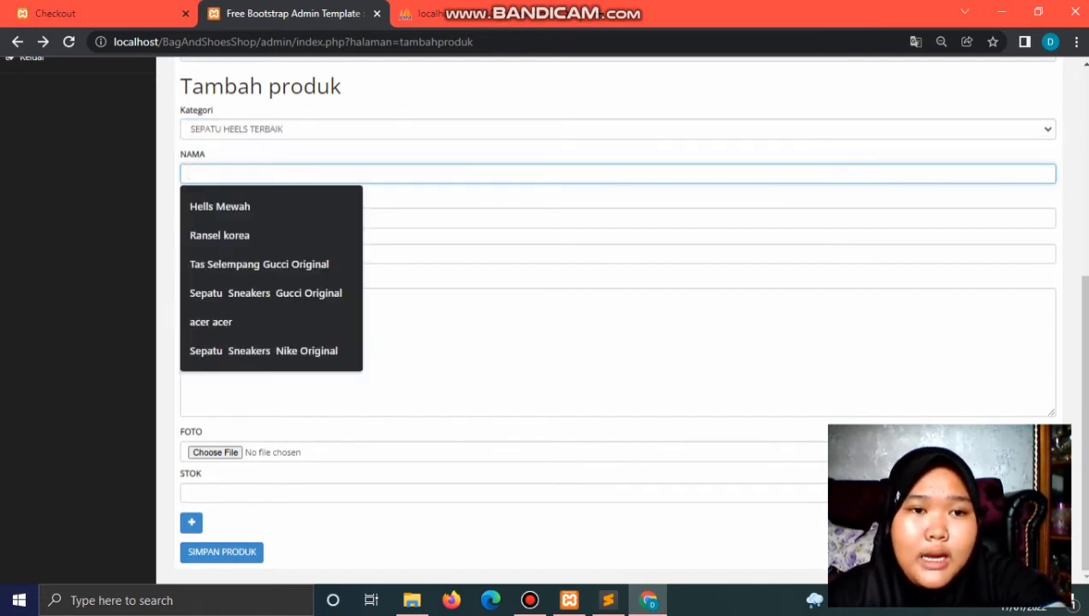
key("Down")
key("Return")
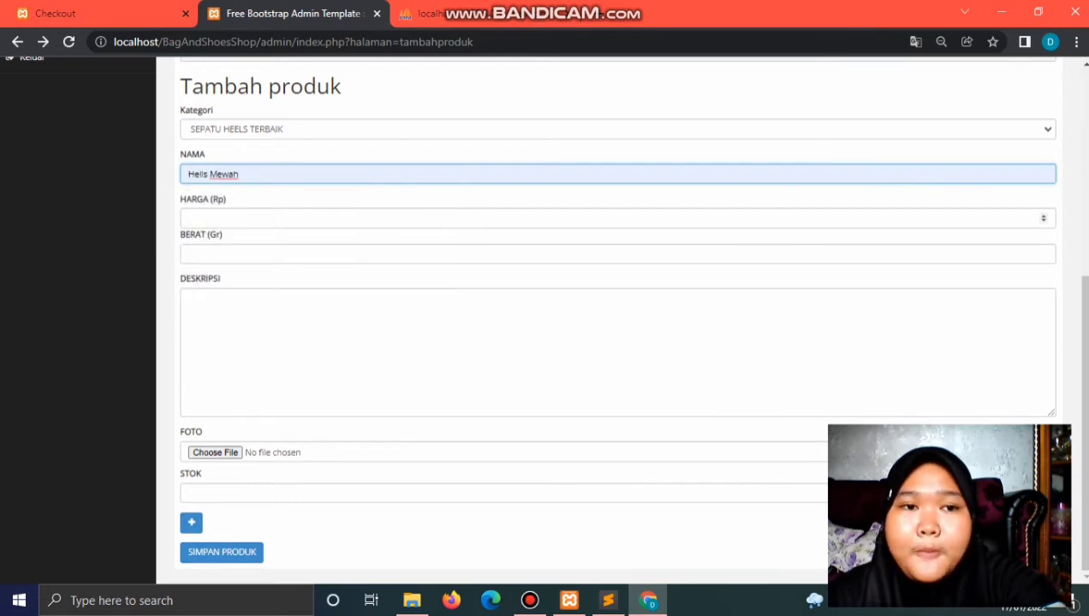
left_click(190, 218)
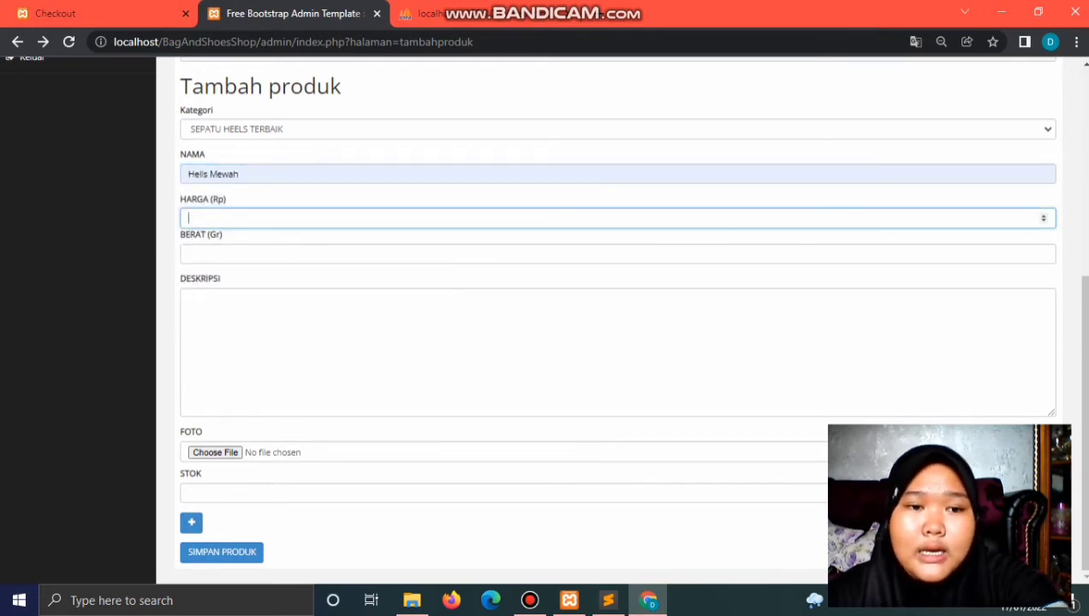
type("200")
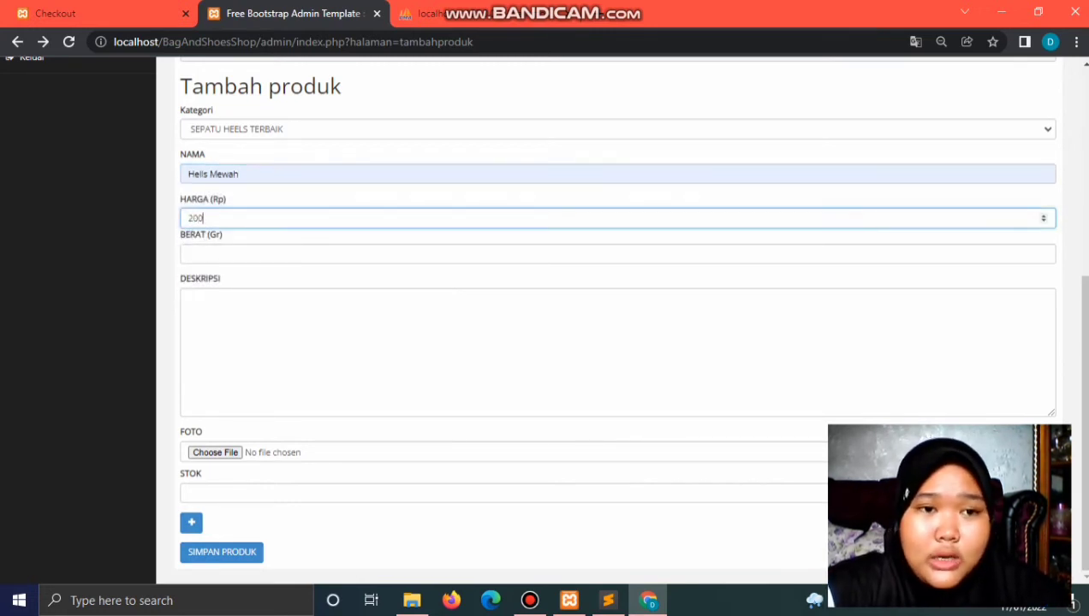
type("000")
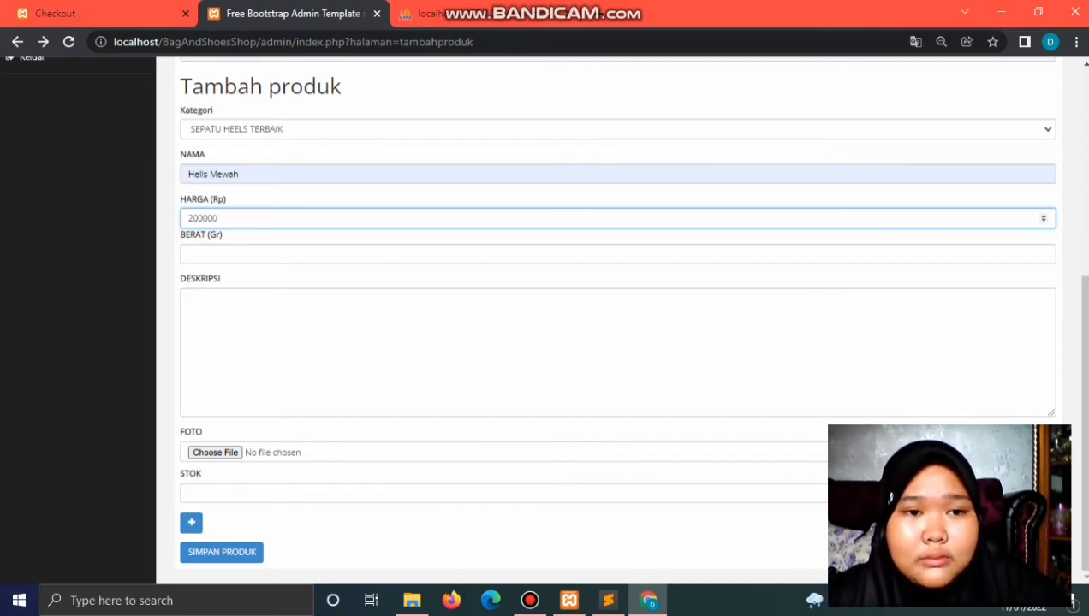
left_click(190, 253)
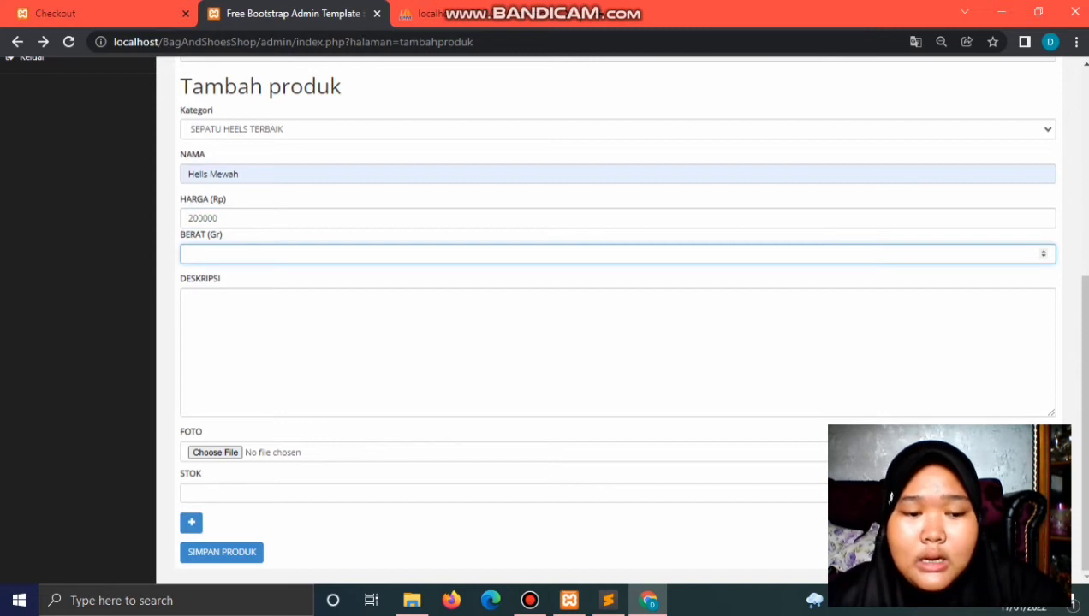
type("250")
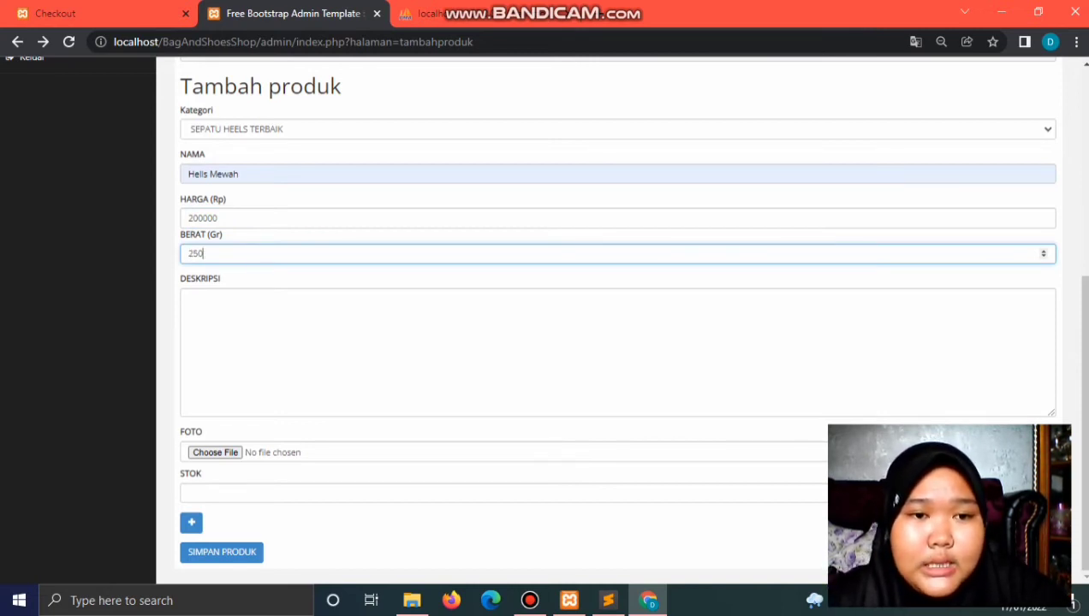
Step: Enter the description 'Hells Mewah dengan motif dan model terbaru tersedia banyak pilihan warna'
left_click(188, 299)
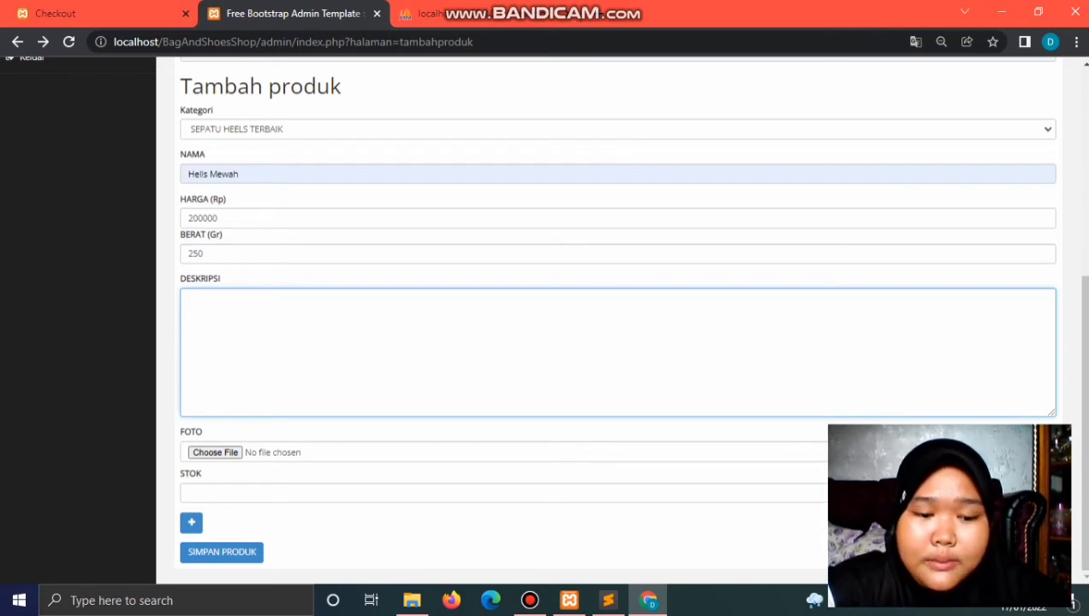
type("Hells")
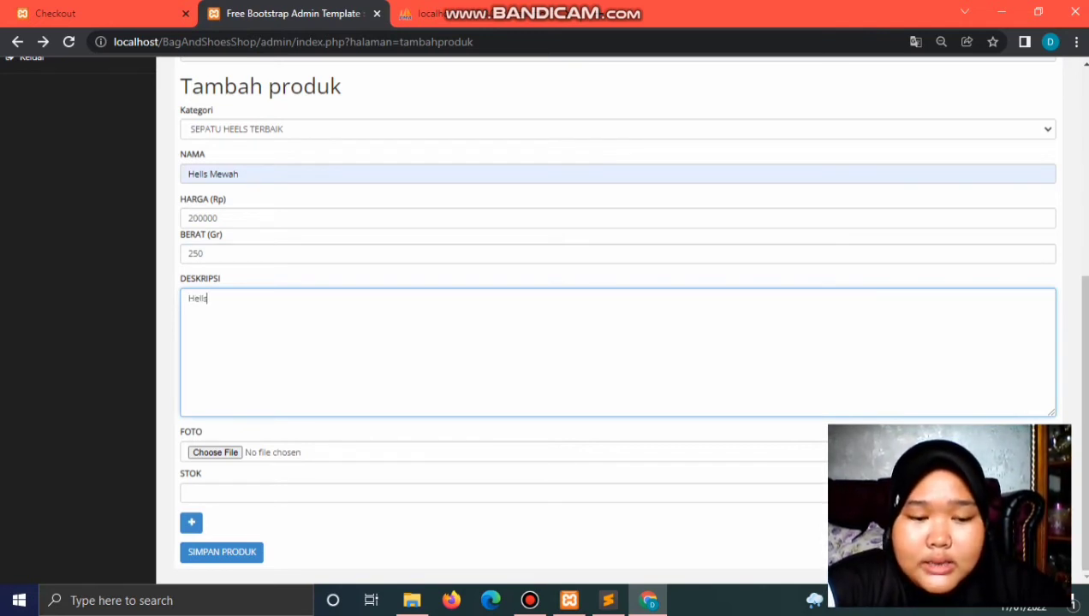
type(" Mewah ")
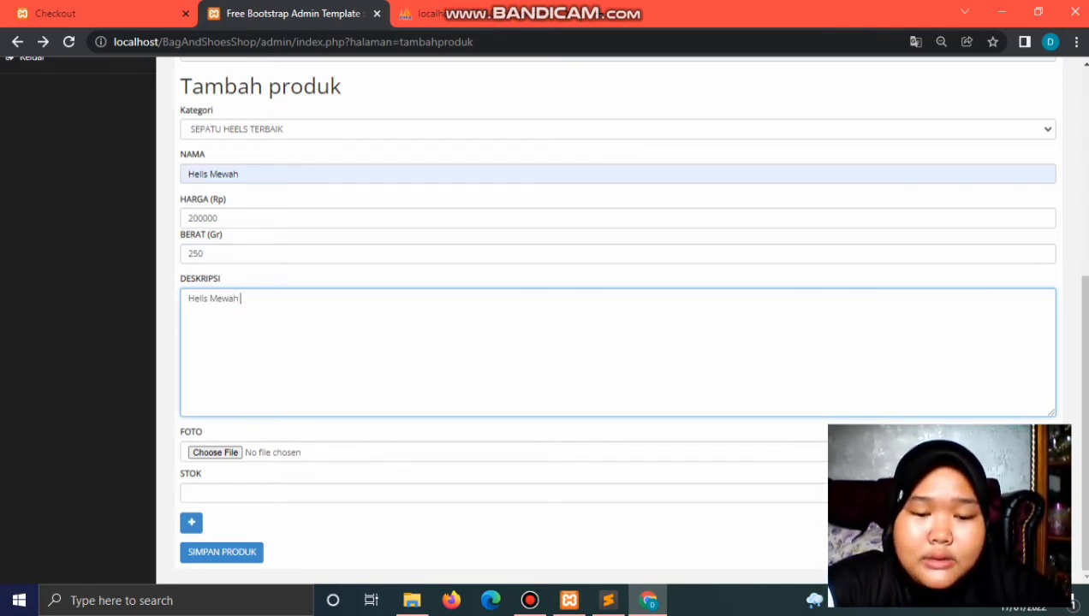
type("dengan ")
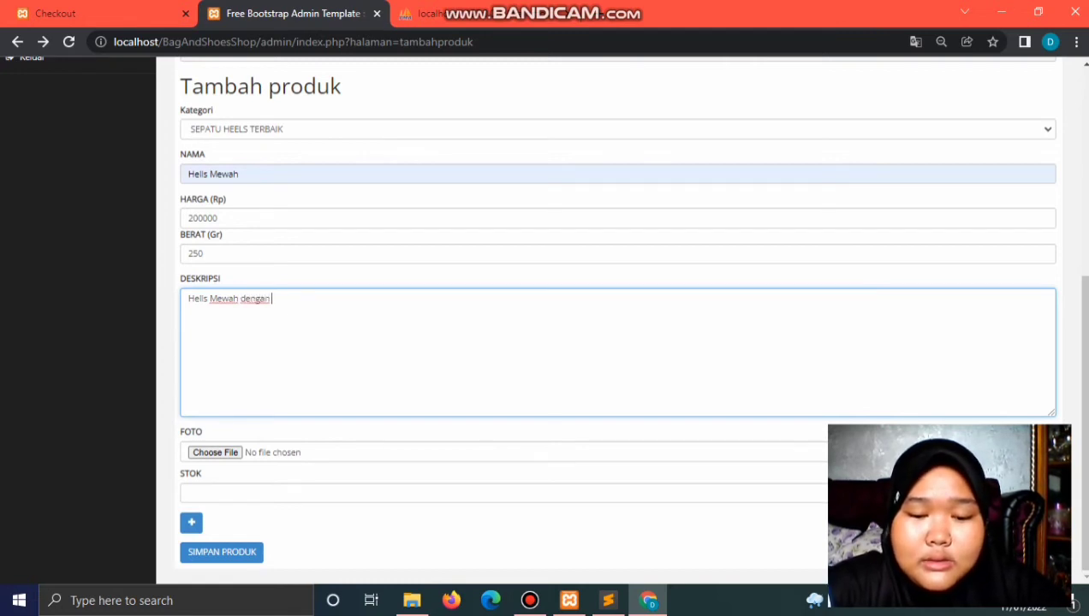
type("mot")
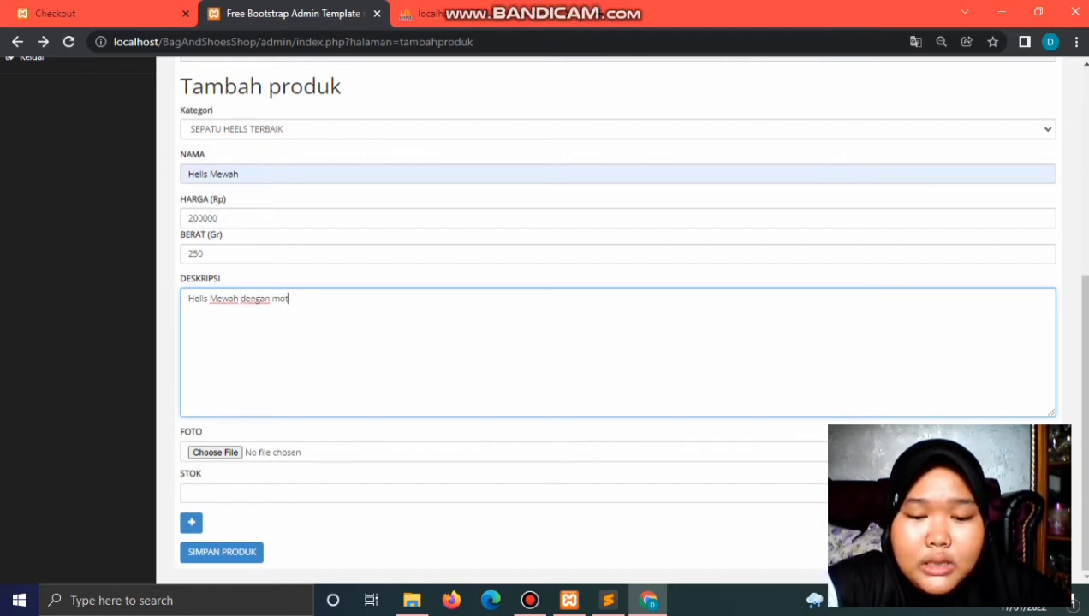
type("if dan ")
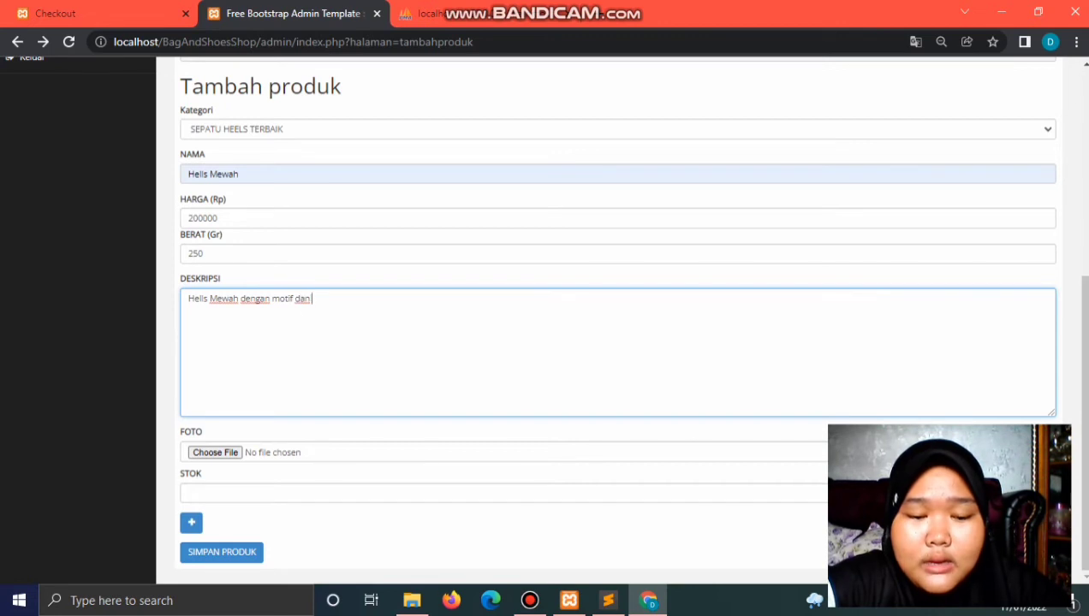
type("model te")
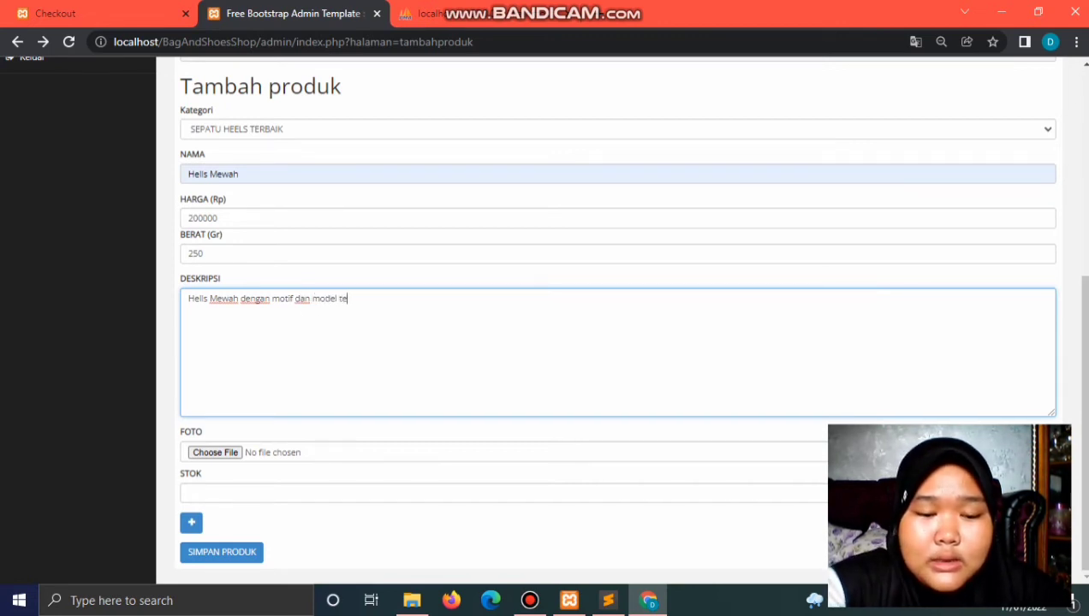
type("rabru")
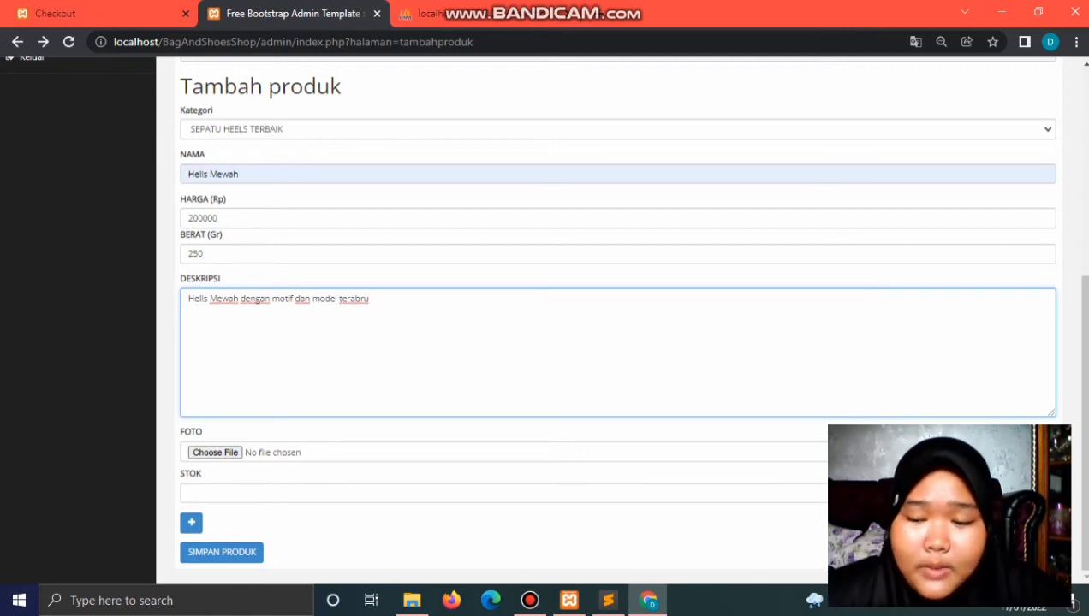
key("BackSpace")
key("BackSpace")
key("BackSpace")
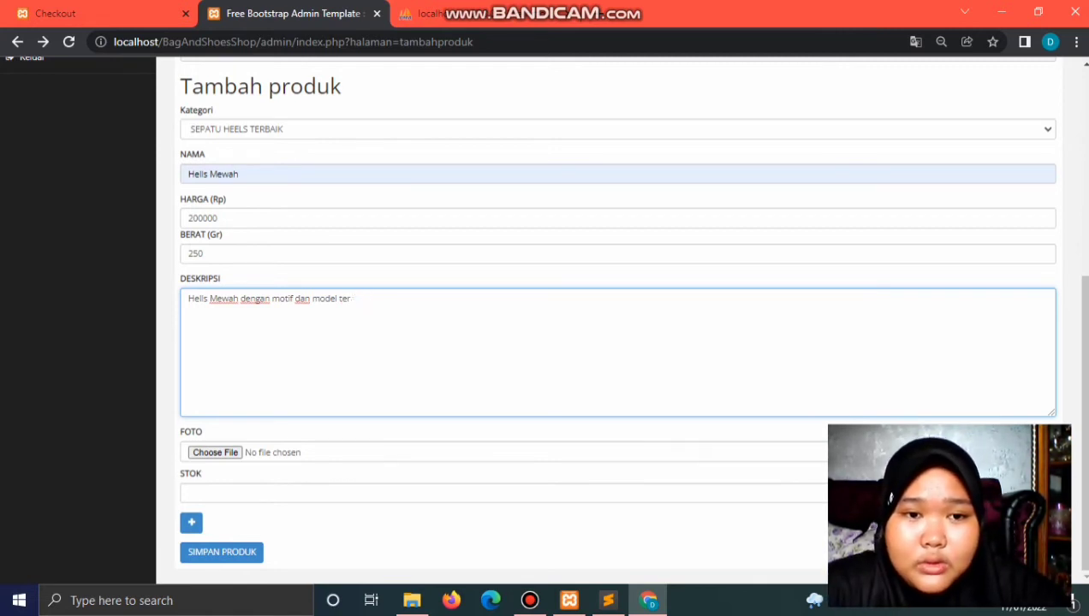
type("baru")
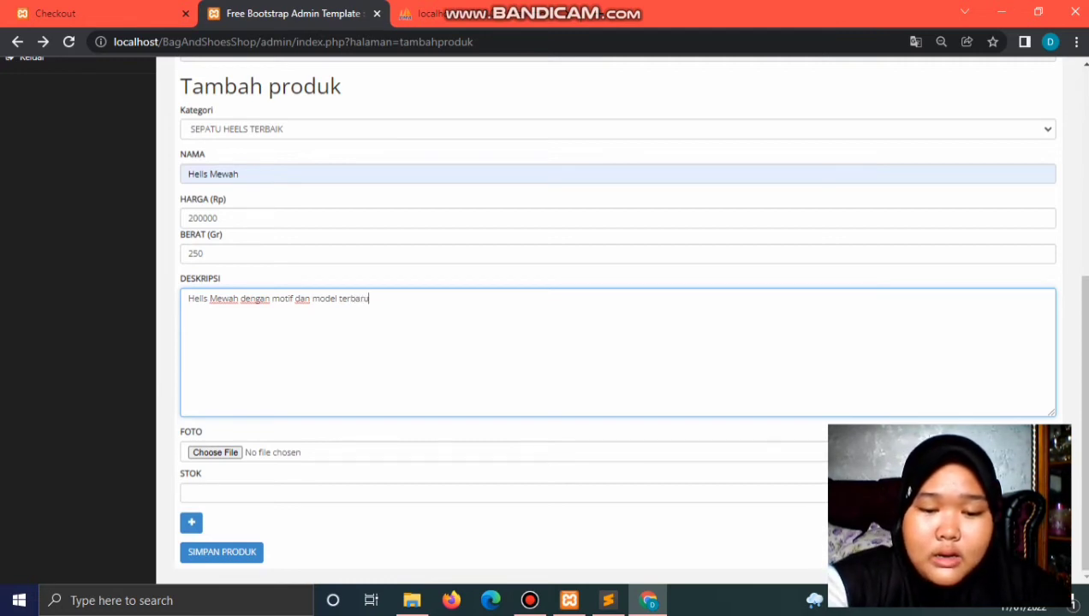
type(" tersed")
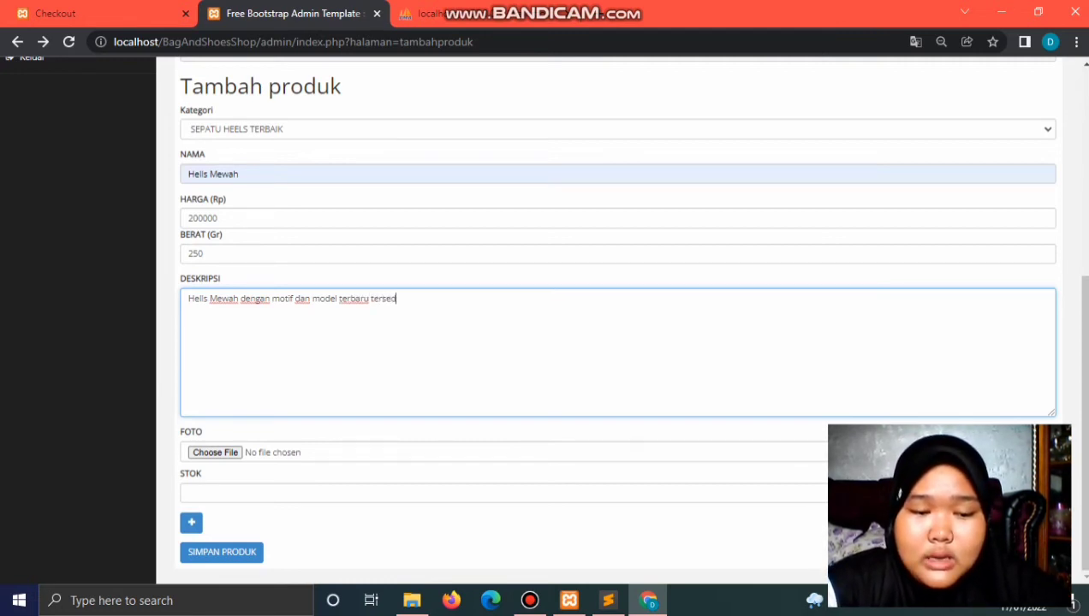
type("ia banyak")
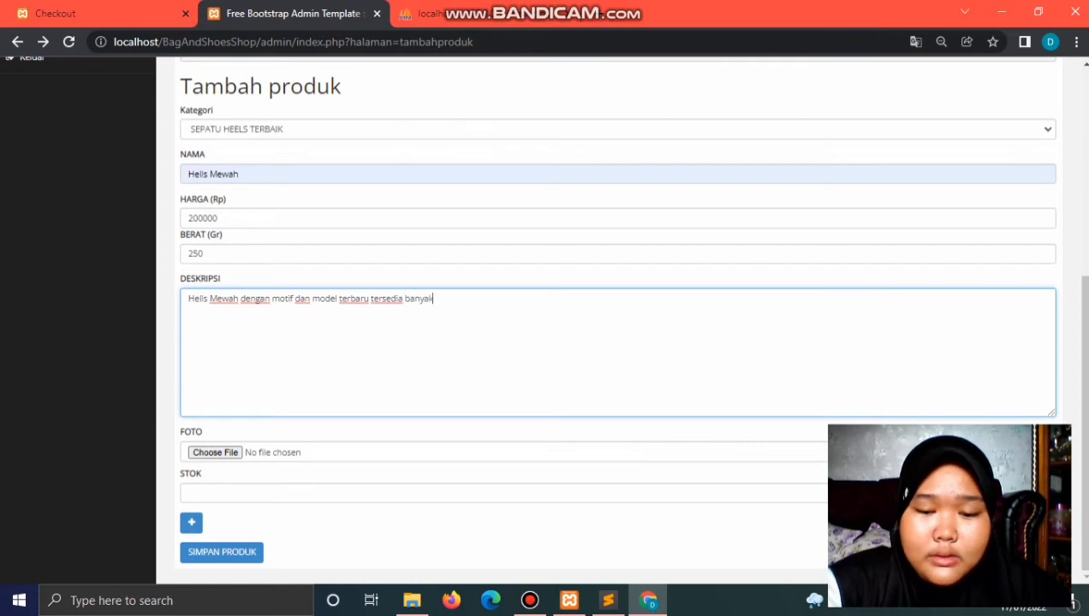
type(" pilihan warna")
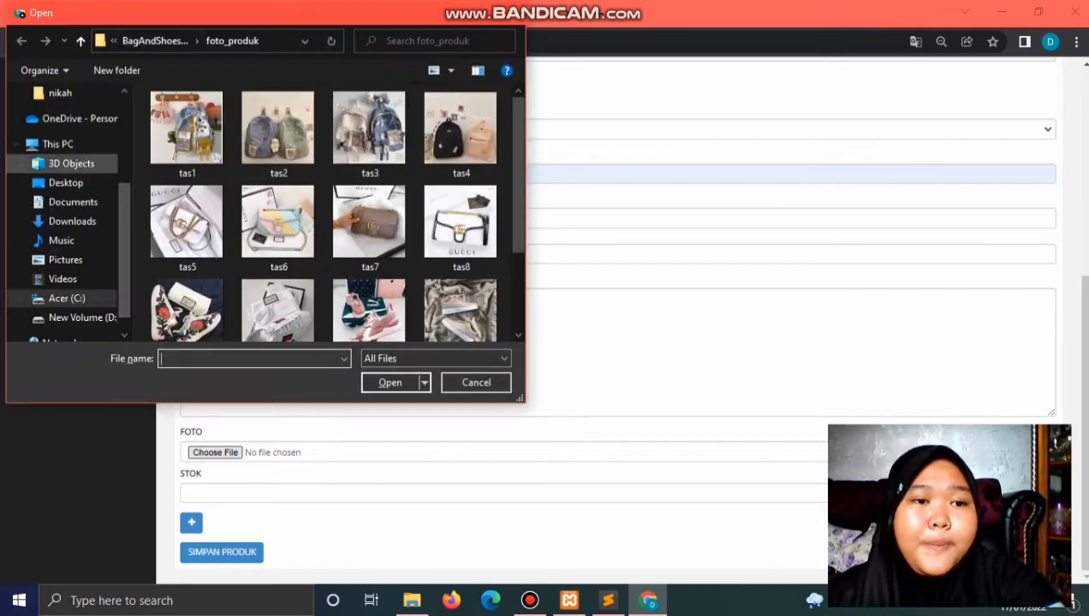
Step: Browse to C:\xampp2\htdocs\BagAndShoesShop\foto_produk and attach tas15.jpg as the photo
left_click(66, 298)
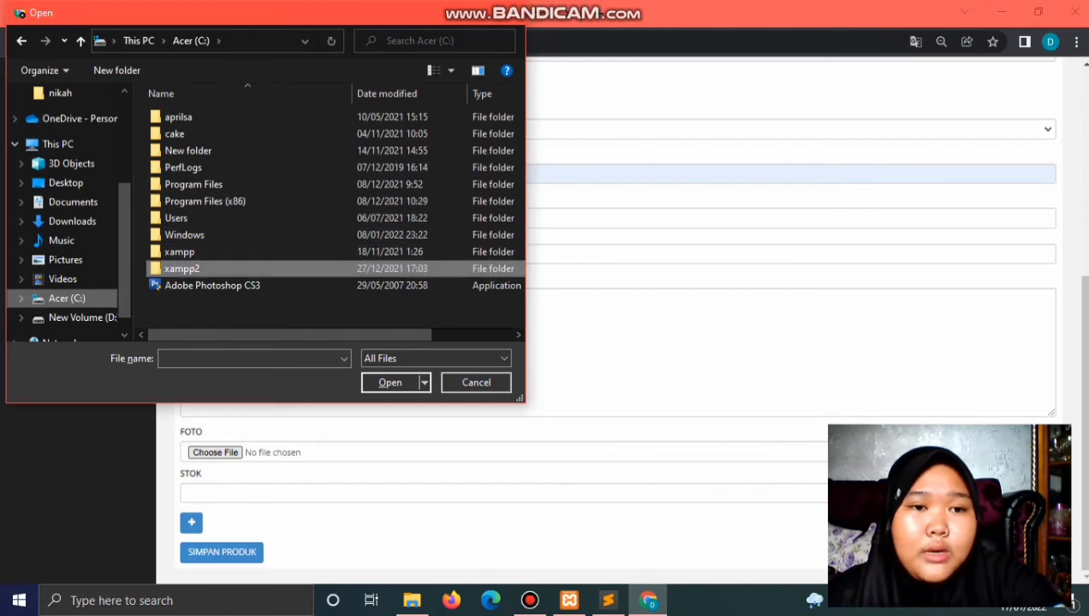
double_click(181, 268)
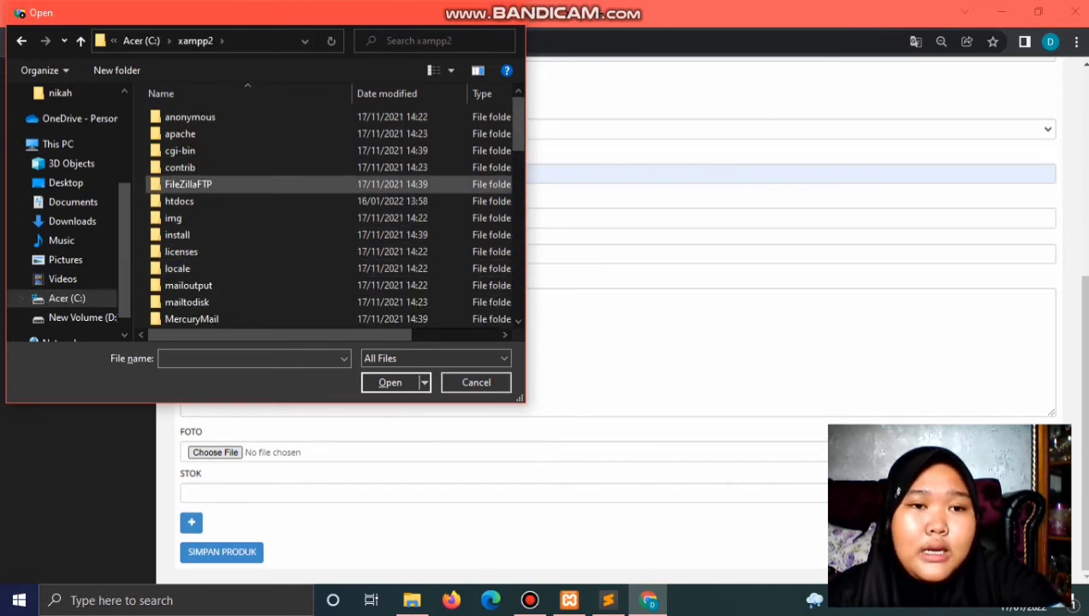
double_click(180, 201)
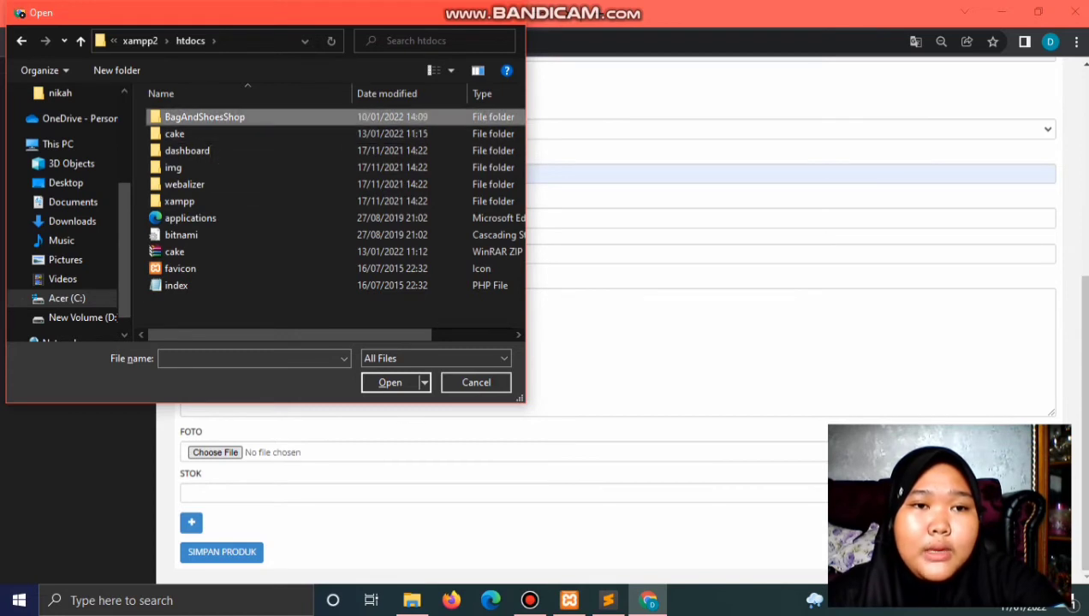
double_click(205, 116)
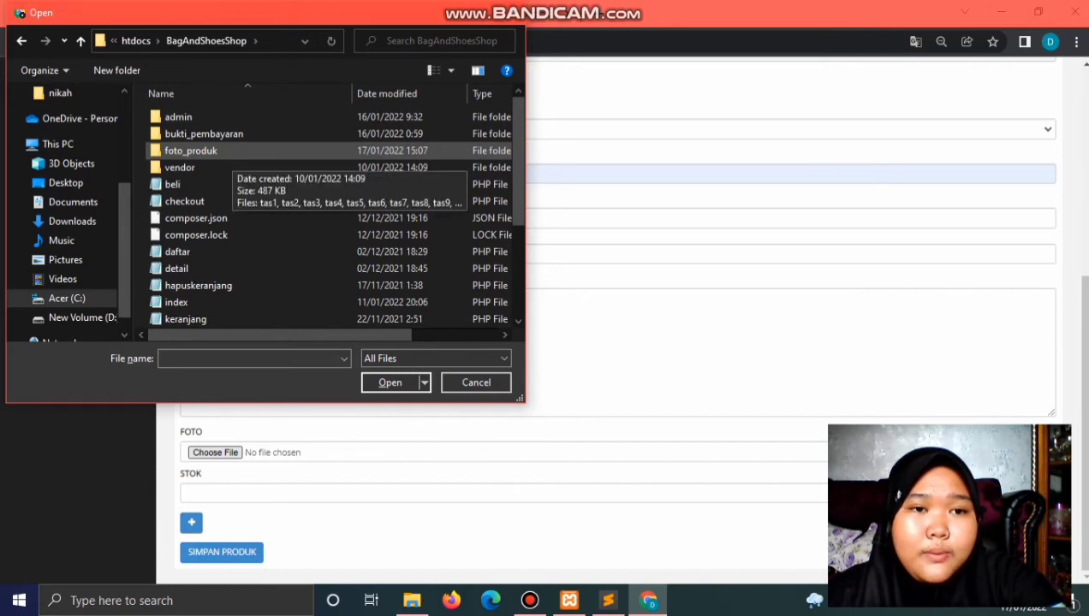
double_click(201, 151)
scroll(368, 197, "down", 3)
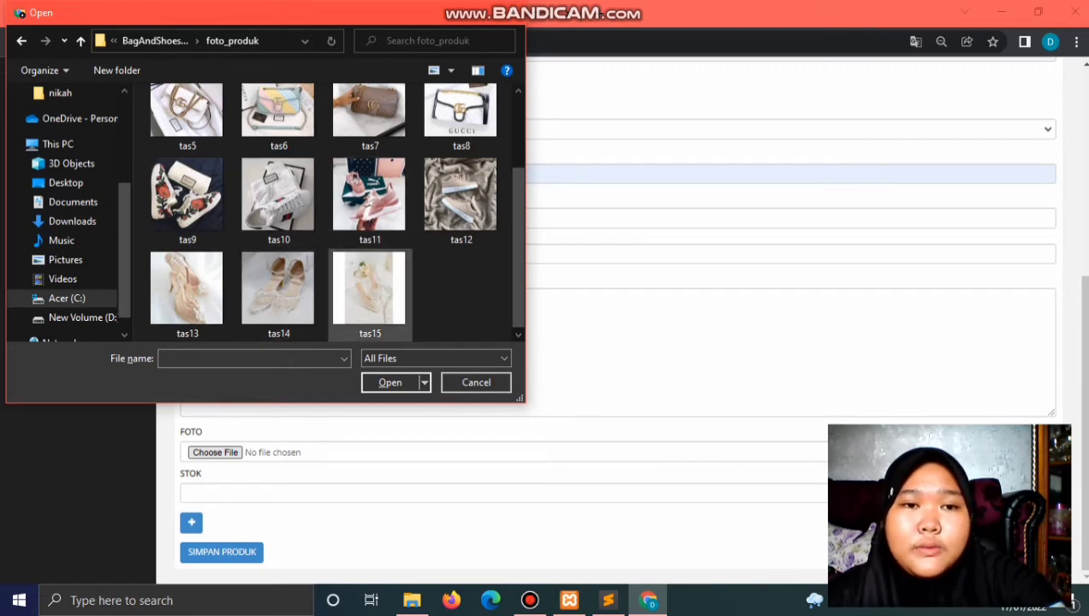
scroll(334, 210, "up", 3)
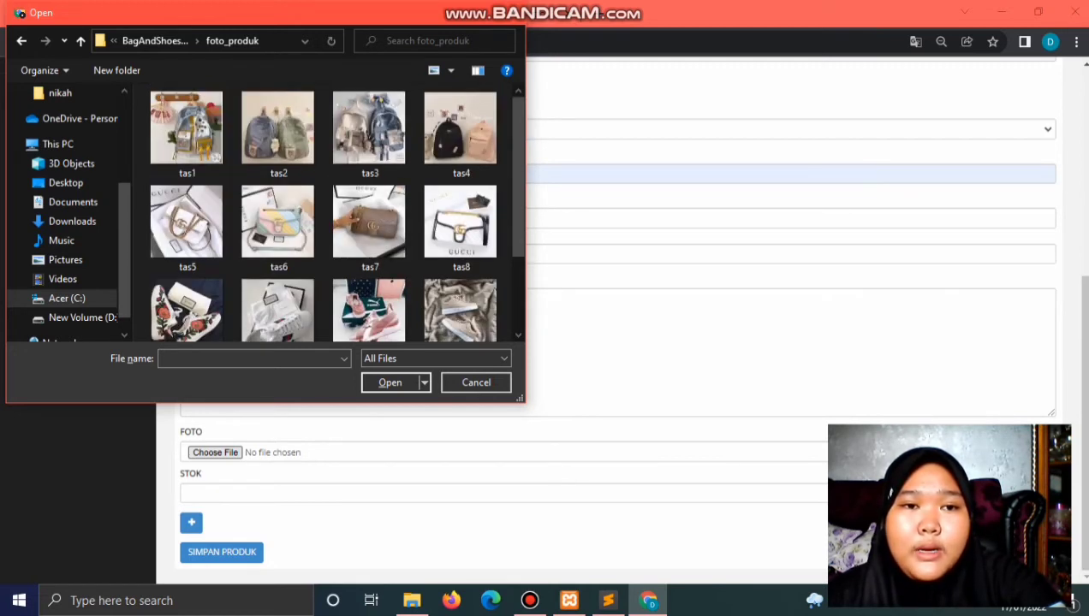
scroll(368, 284, "down", 3)
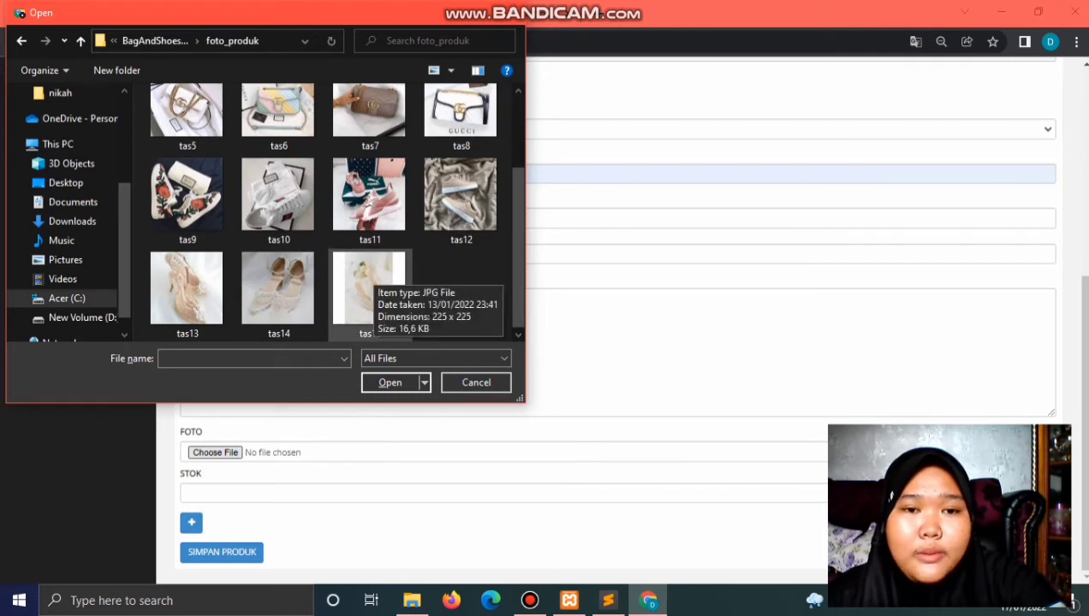
left_click(368, 287)
double_click(368, 287)
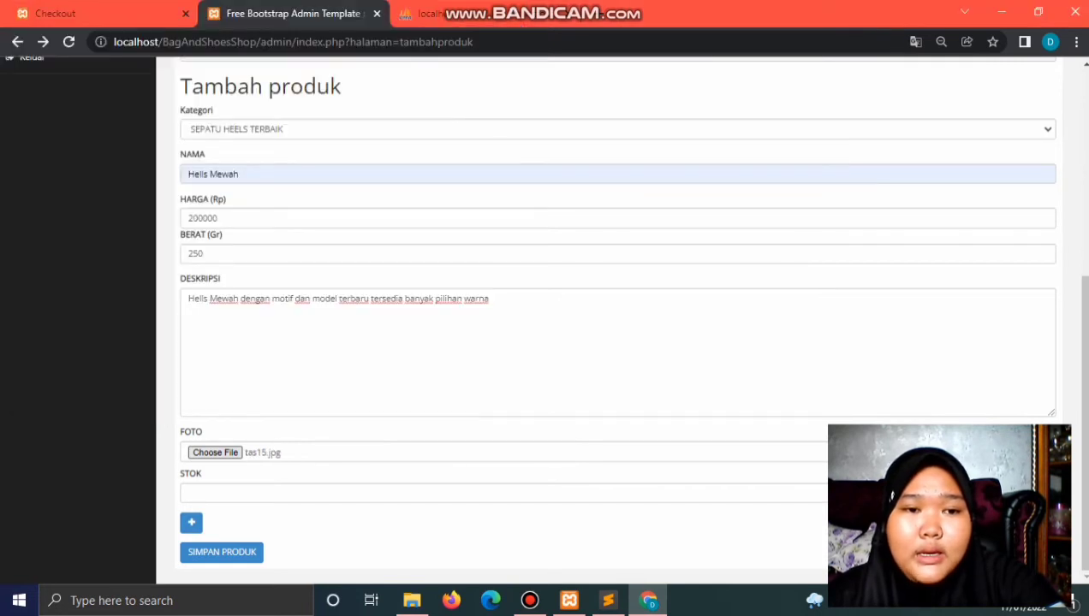
Step: Save the product and confirm row 16 lists Hells Mewah at Rp. 200,000,00, 250 gr
left_click(222, 552)
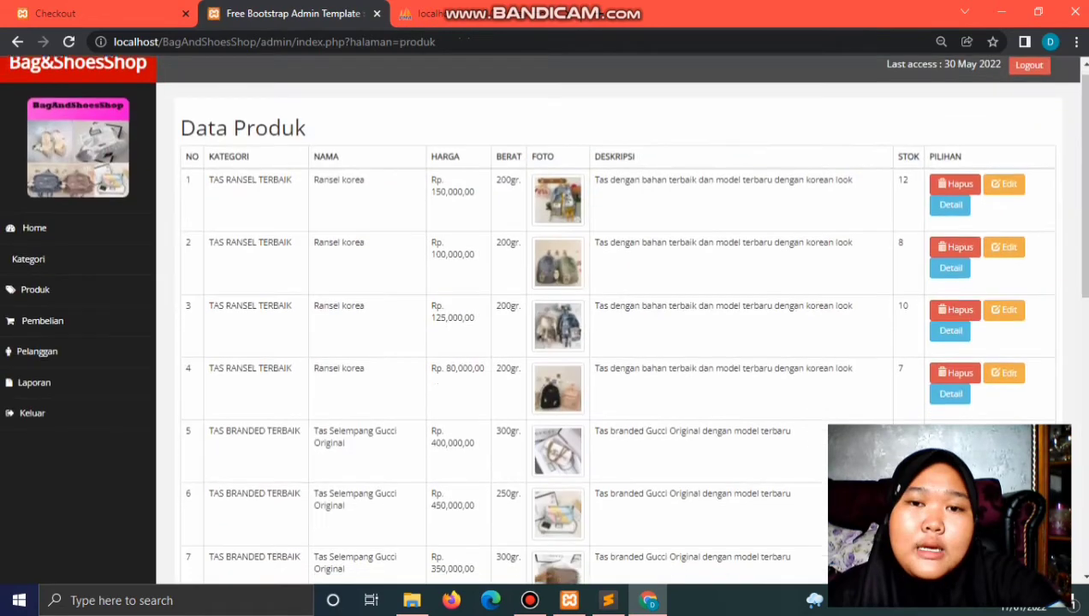
scroll(616, 325, "down", 10)
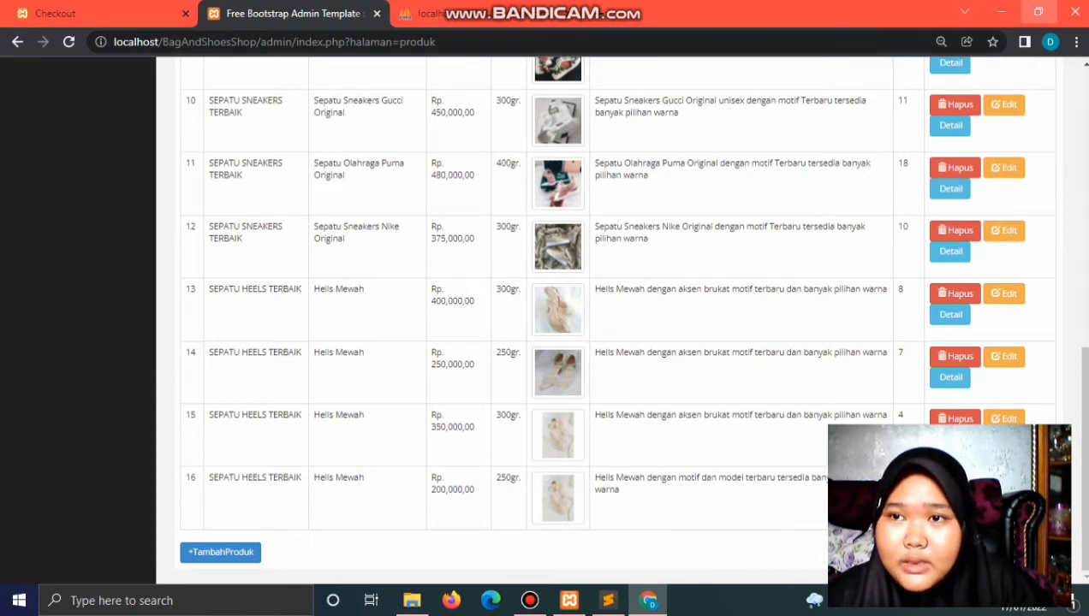
left_click(1037, 12)
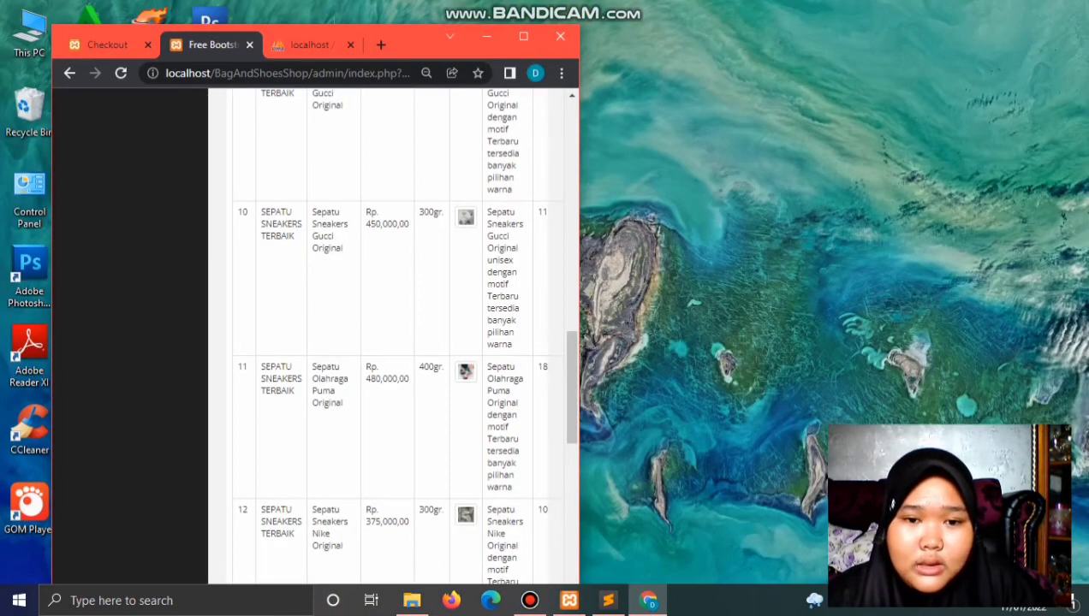
scroll(393, 334, "down", 8)
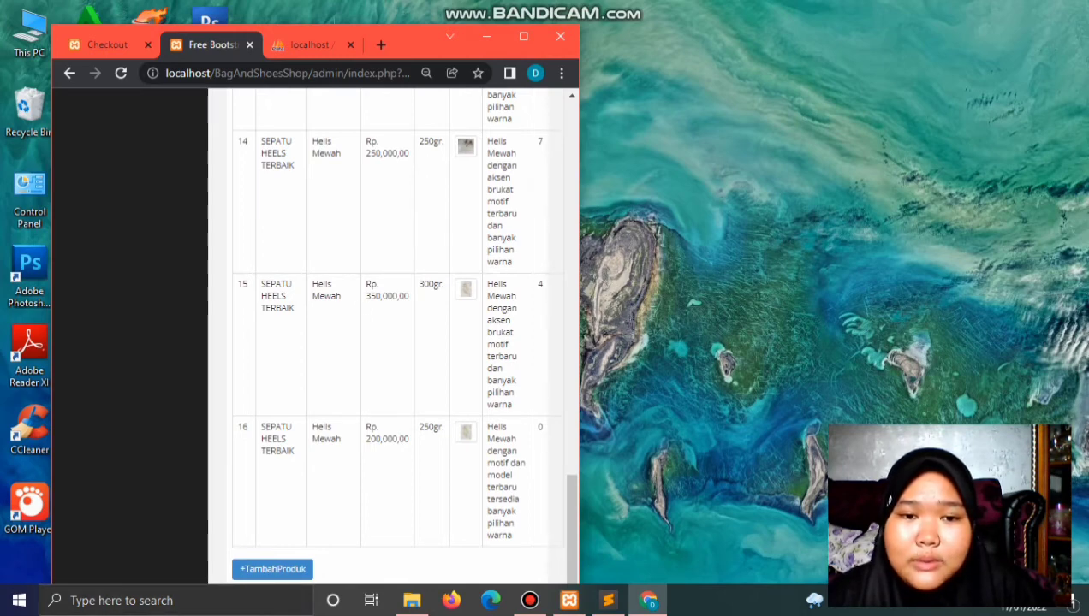
left_click(523, 36)
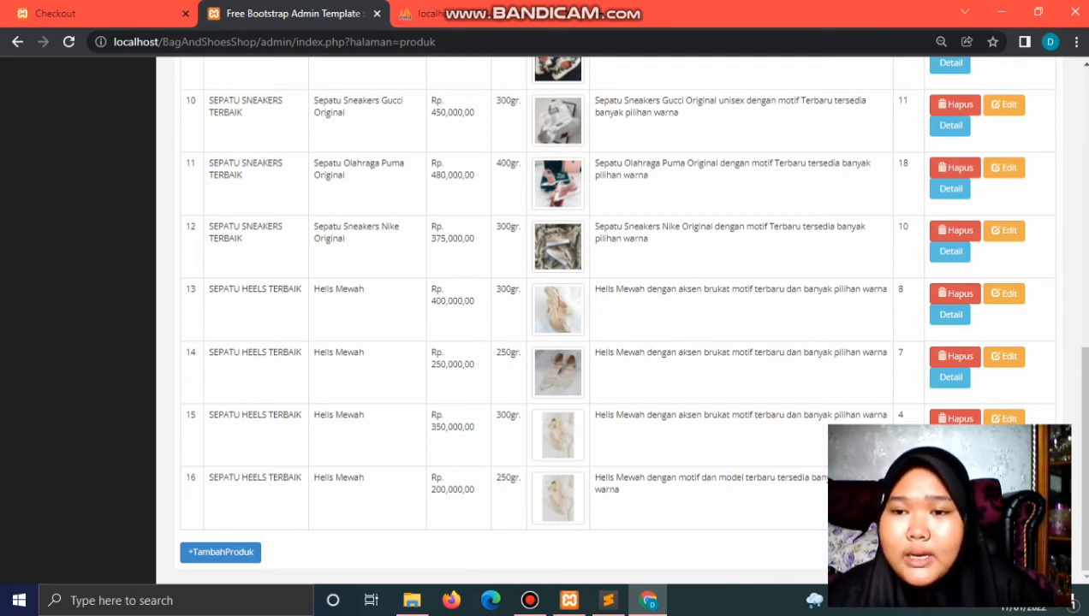
left_click(950, 314)
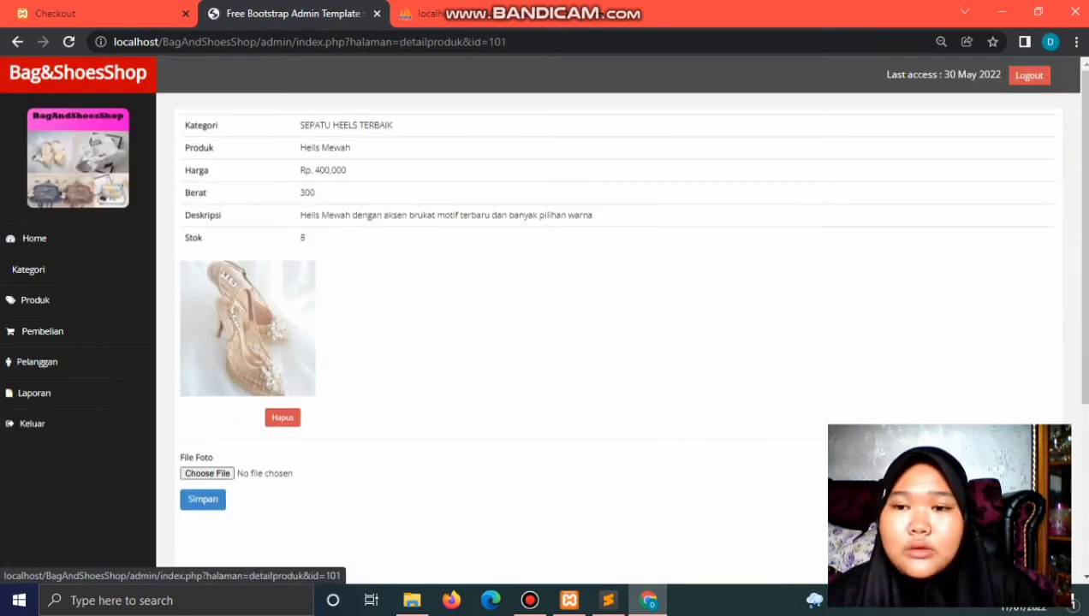
scroll(950, 314, "down", 3)
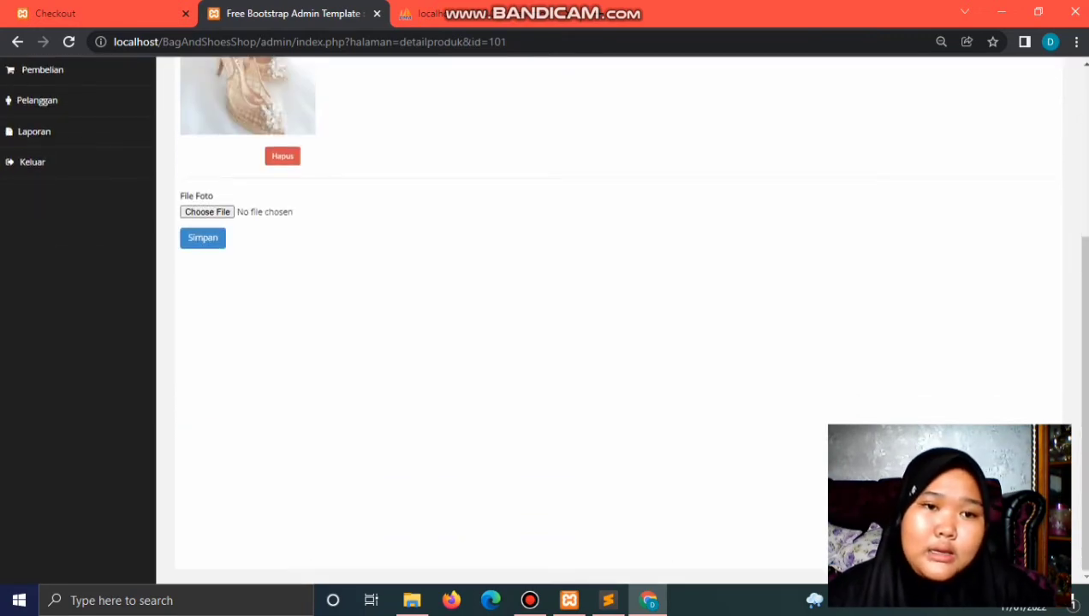
scroll(618, 325, "up", 3)
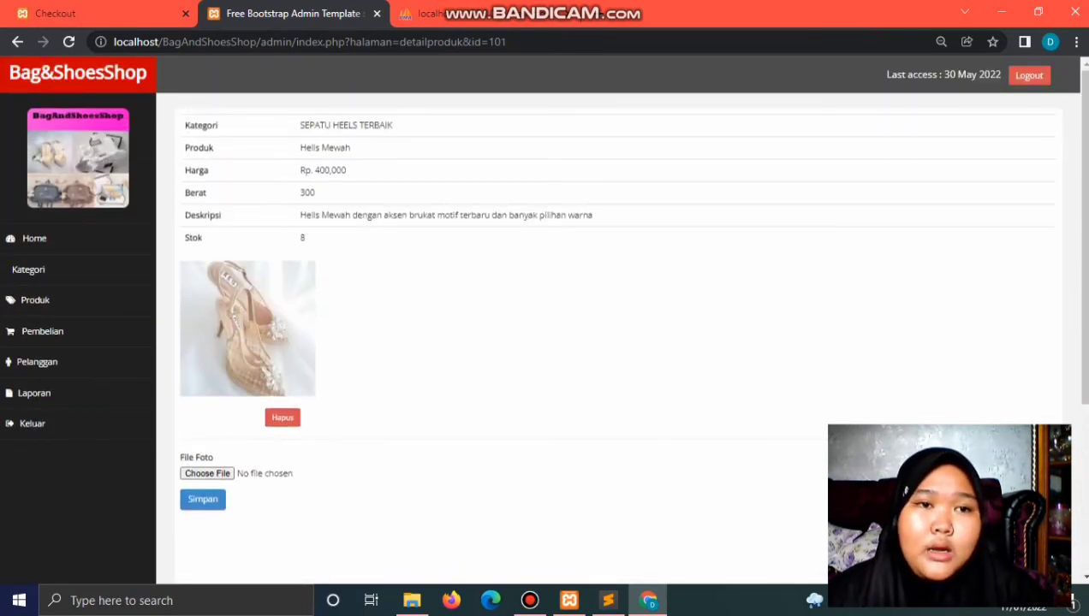
left_click(17, 42)
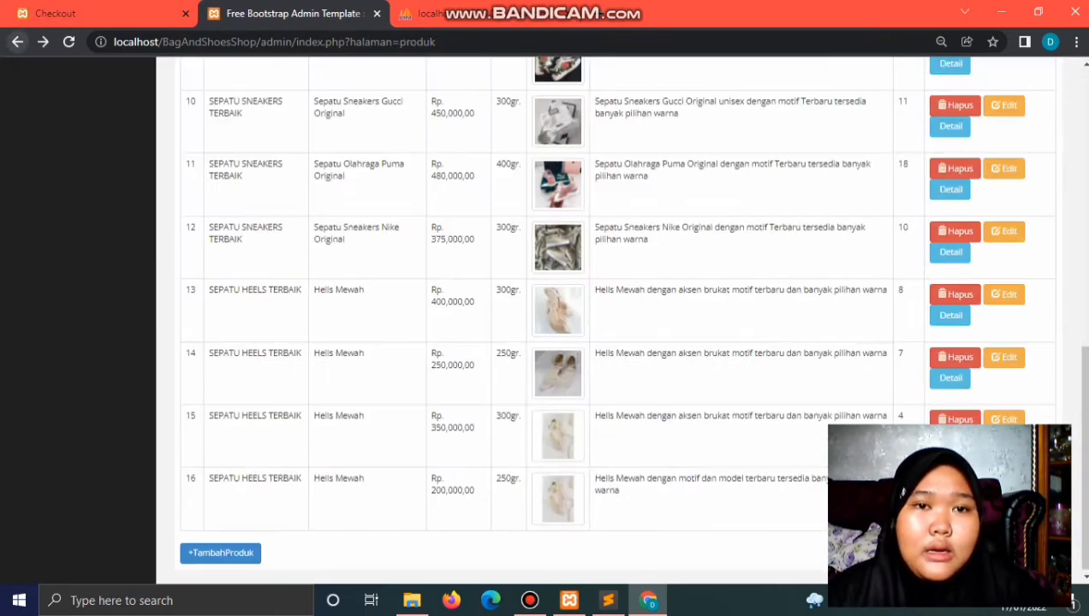
scroll(617, 325, "up", 8)
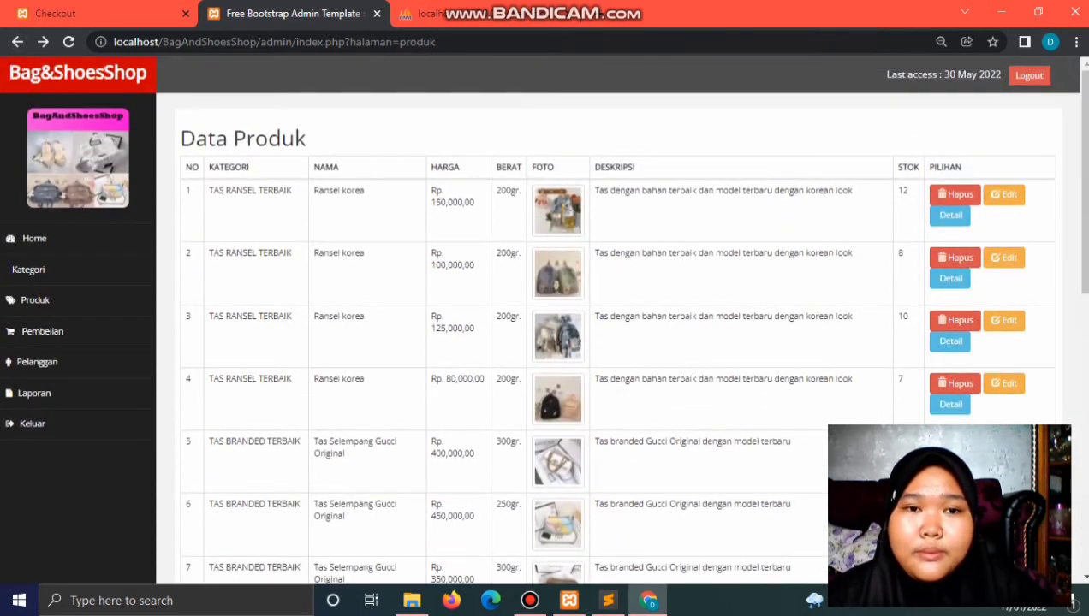
scroll(618, 325, "down", 8)
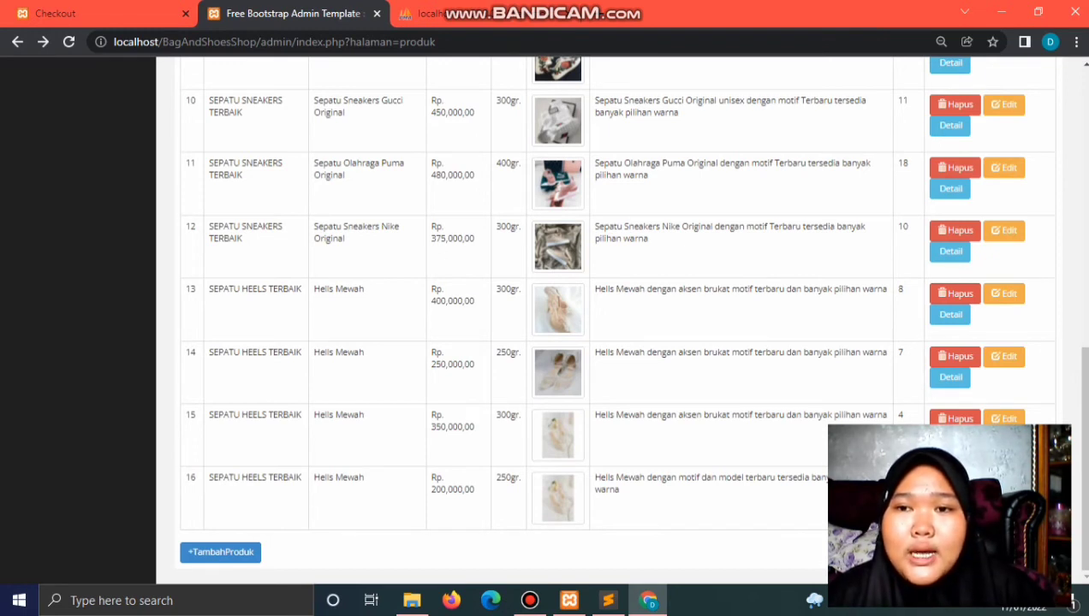
scroll(618, 325, "up", 10)
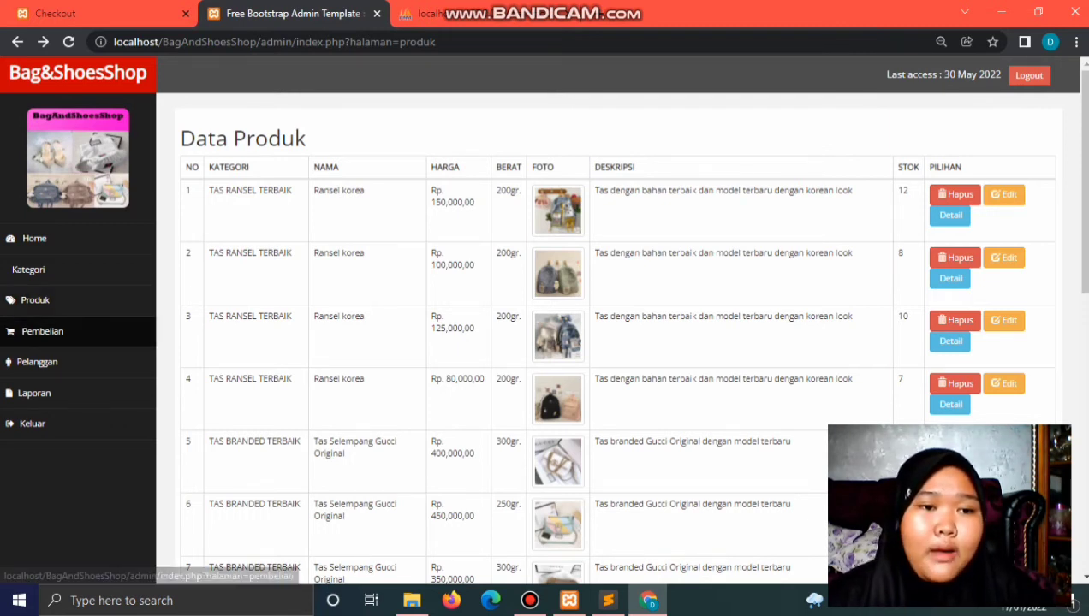
Step: Look through the admin purchase list, customer list and purchase report, then return to the Checkout tab
left_click(42, 331)
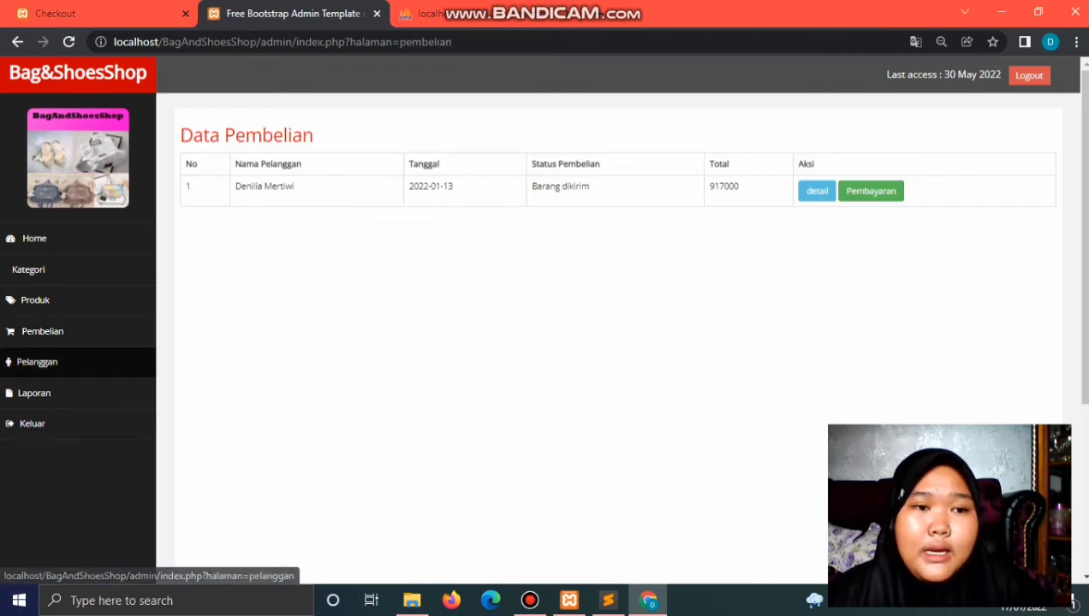
left_click(37, 363)
left_click(34, 392)
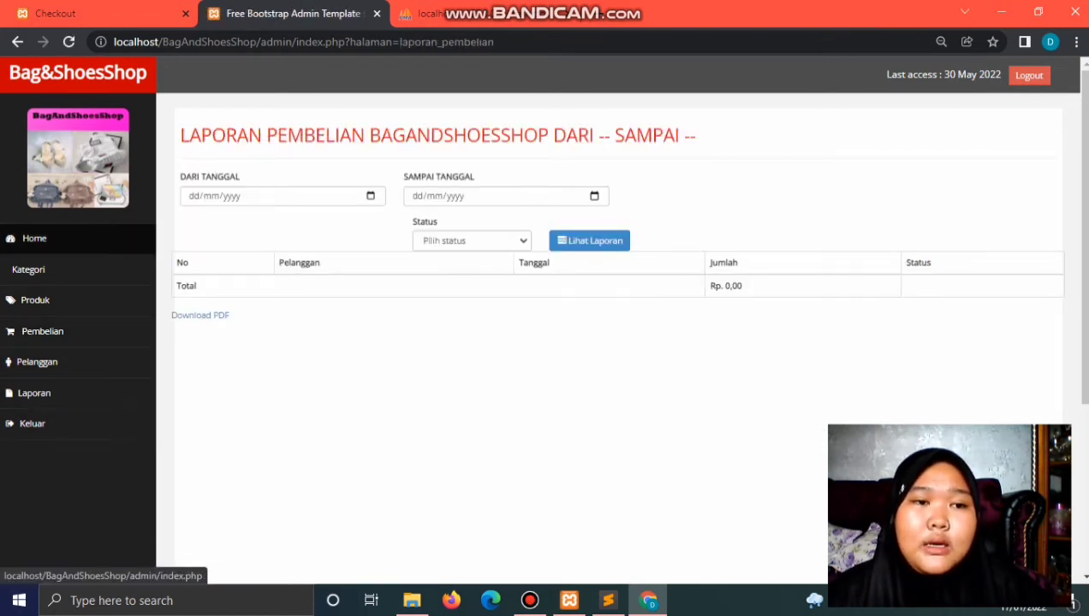
left_click(60, 14)
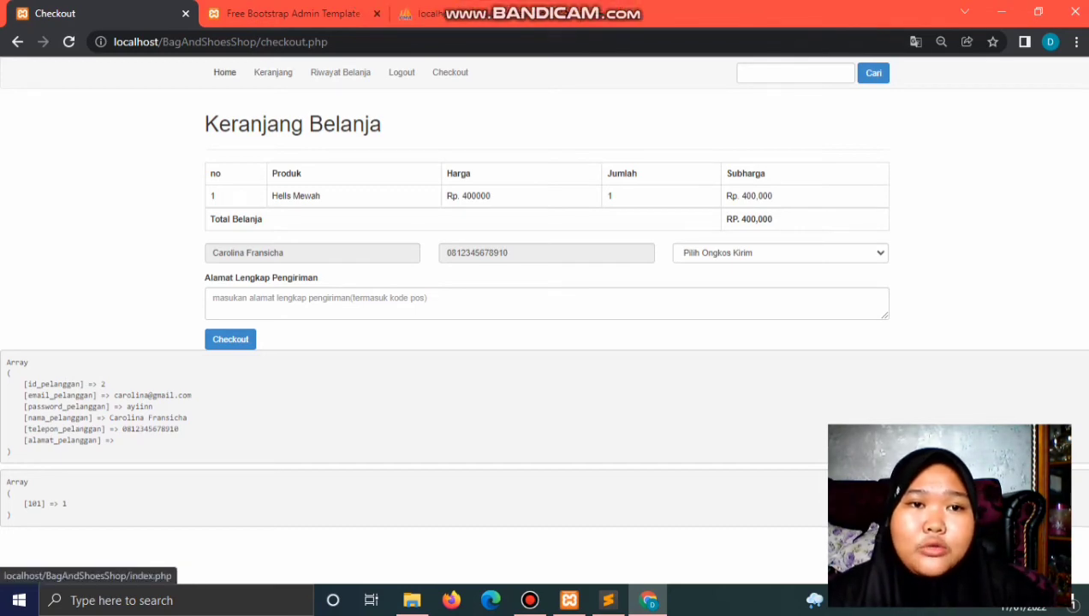
Step: From the home product list, add the Rp 450,000 Tas Selempang Gucci Original to the cart
left_click(224, 72)
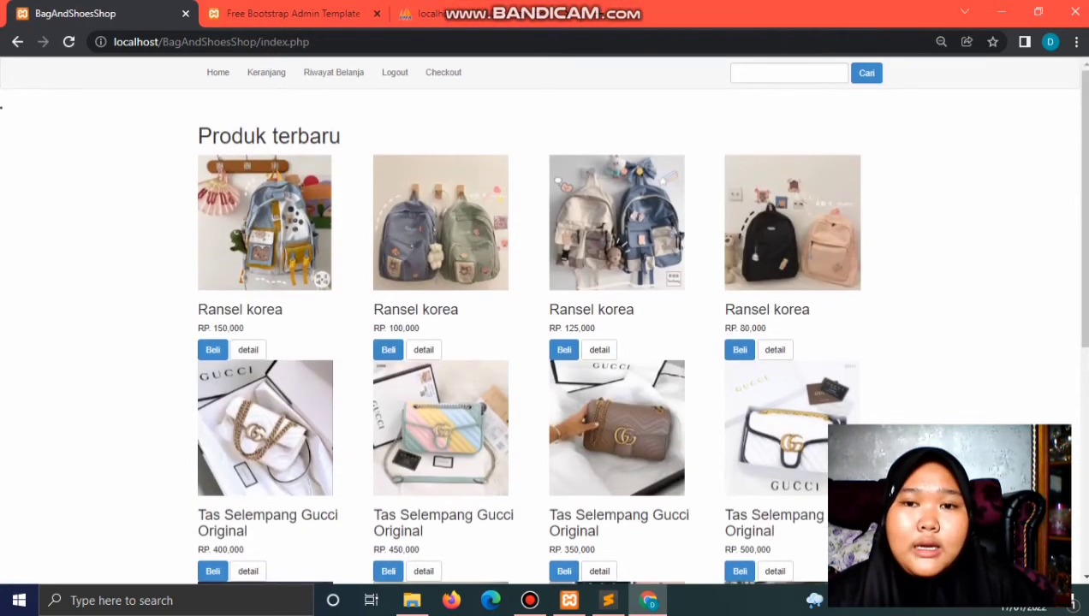
scroll(548, 342, "down", 5)
scroll(547, 342, "up", 5)
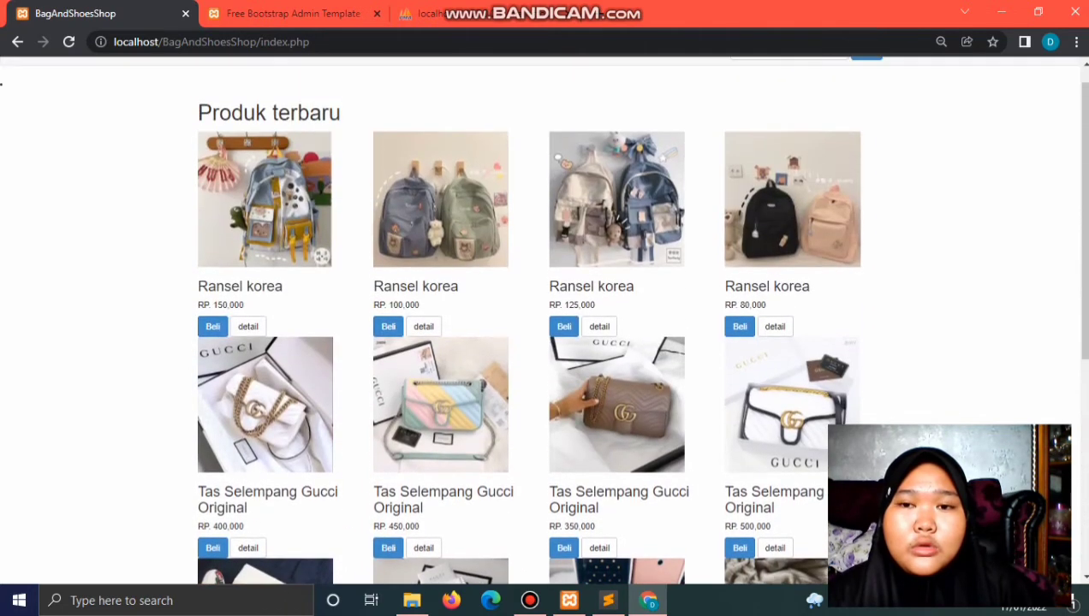
scroll(541, 319, "up", 1)
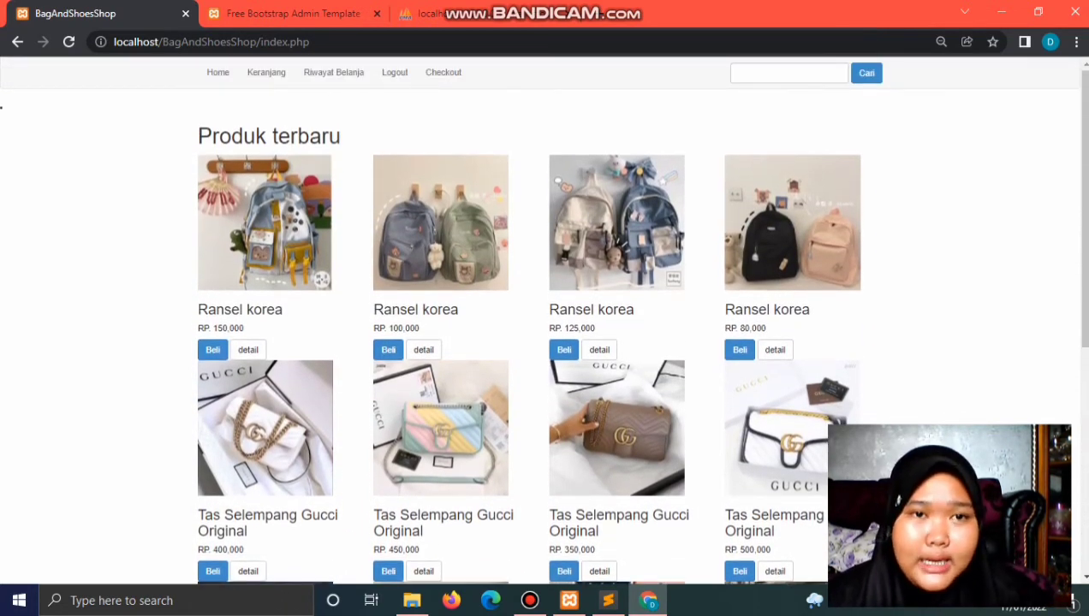
left_click(217, 72)
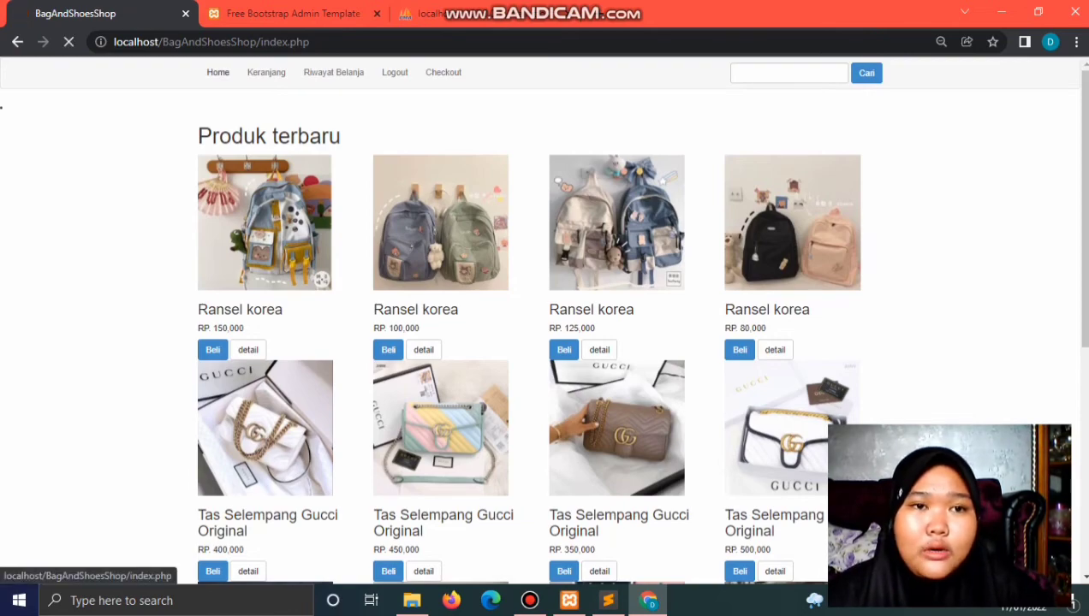
scroll(541, 343, "down", 5)
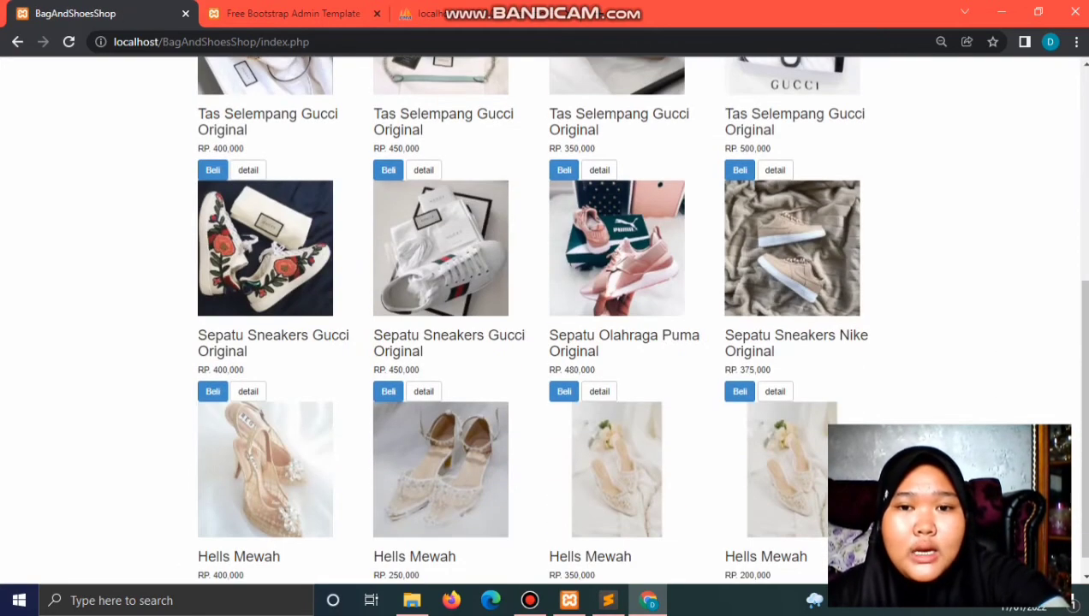
scroll(541, 342, "up", 5)
scroll(541, 342, "down", 1)
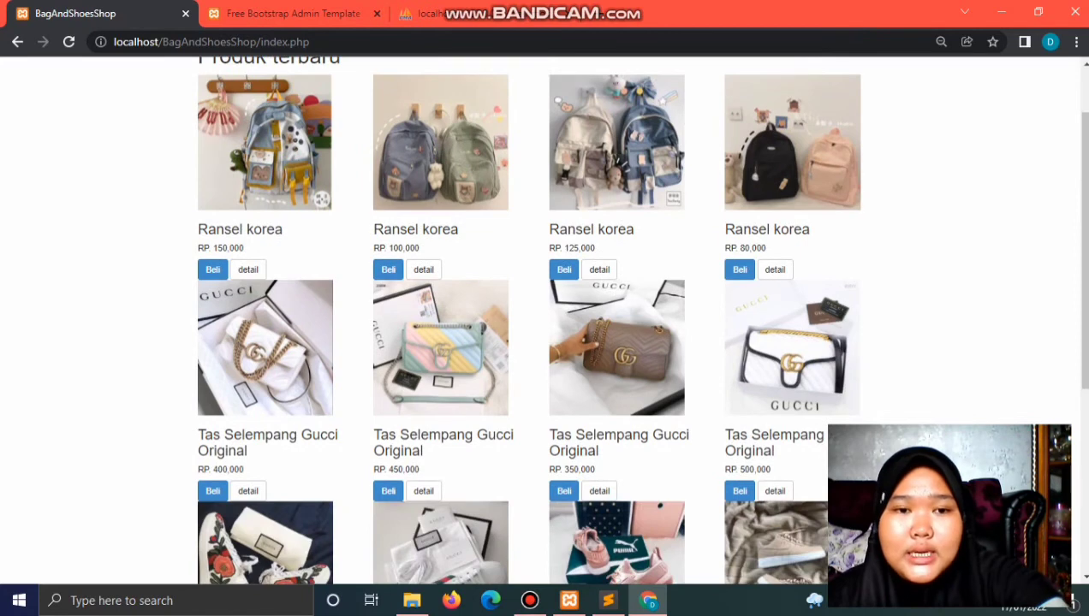
scroll(541, 342, "down", 1)
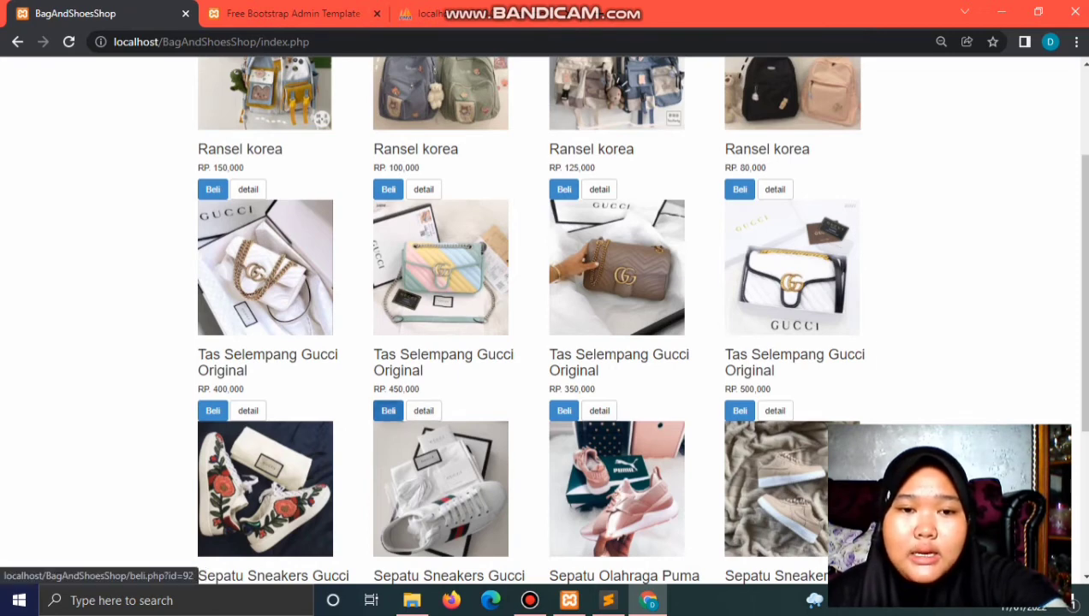
left_click(388, 411)
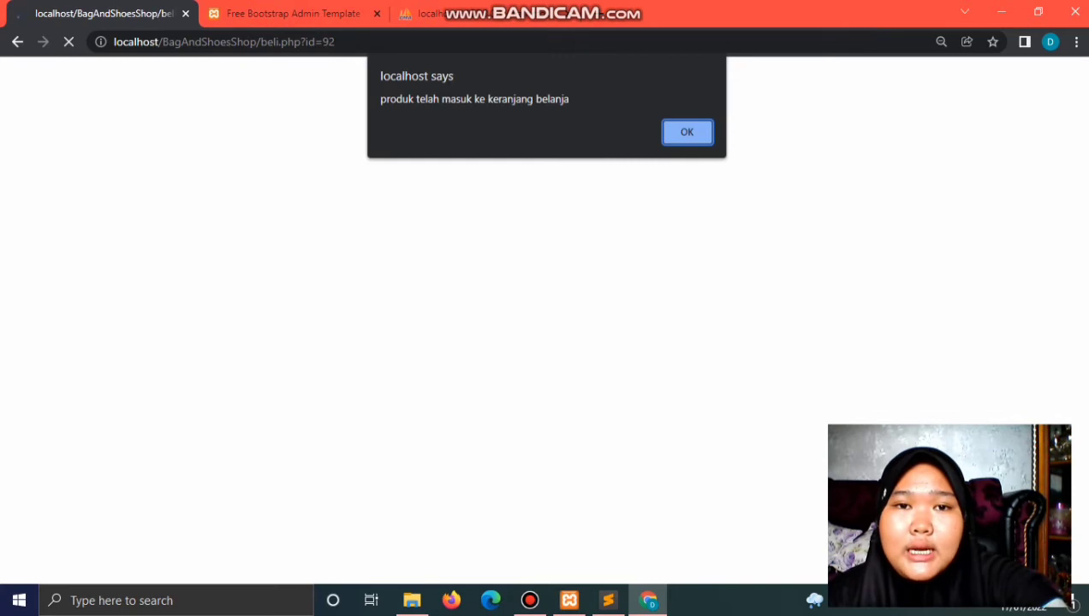
Step: Add the Gucci sling bag a second time for Rp. 900,000, then remove that quantity-2 row from the cart
key("Return")
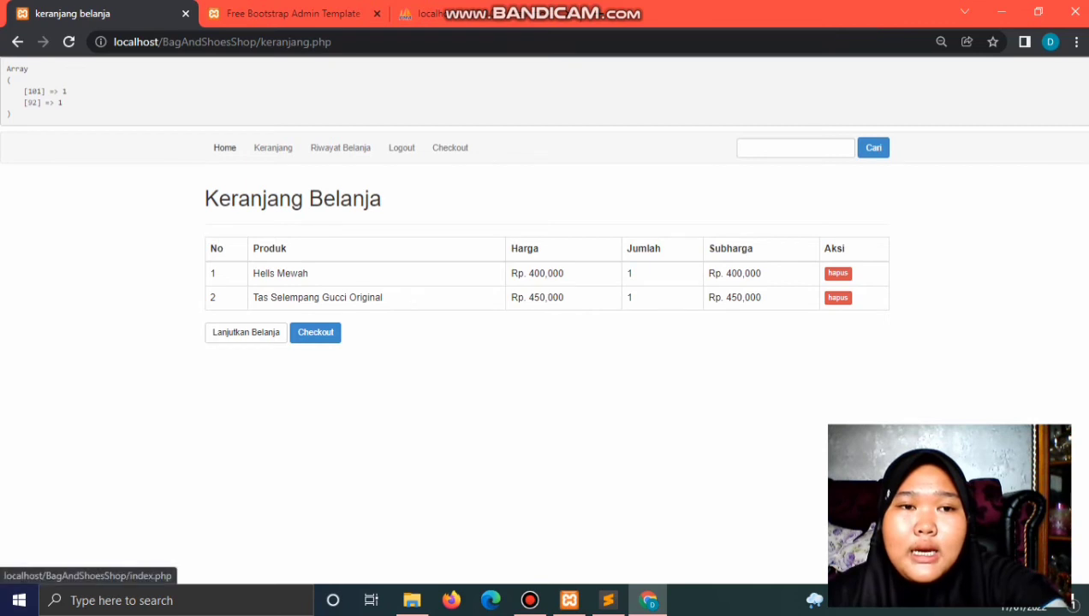
left_click(225, 147)
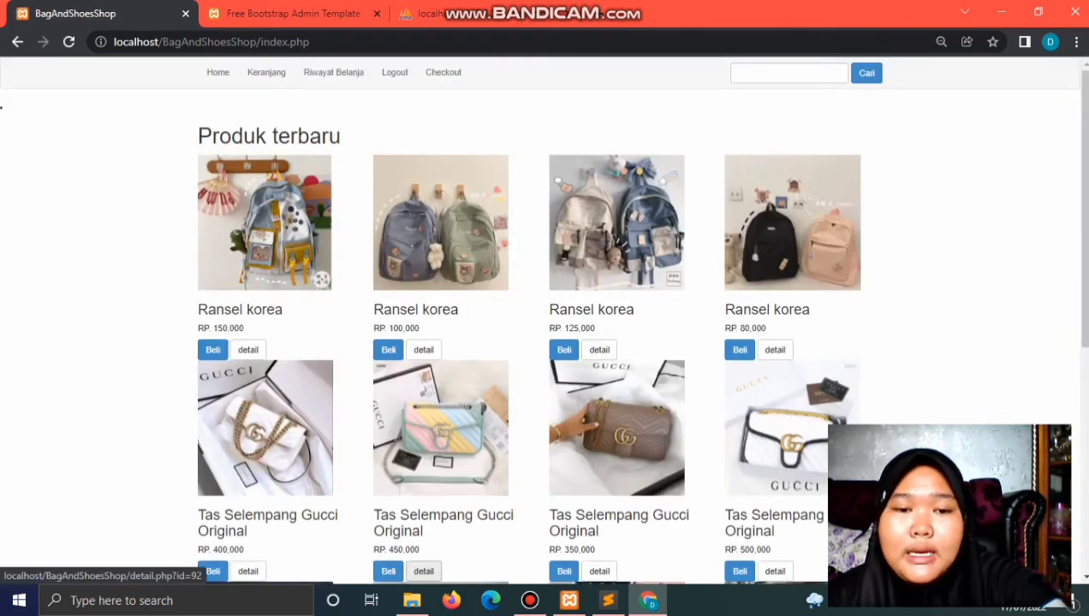
left_click(388, 571)
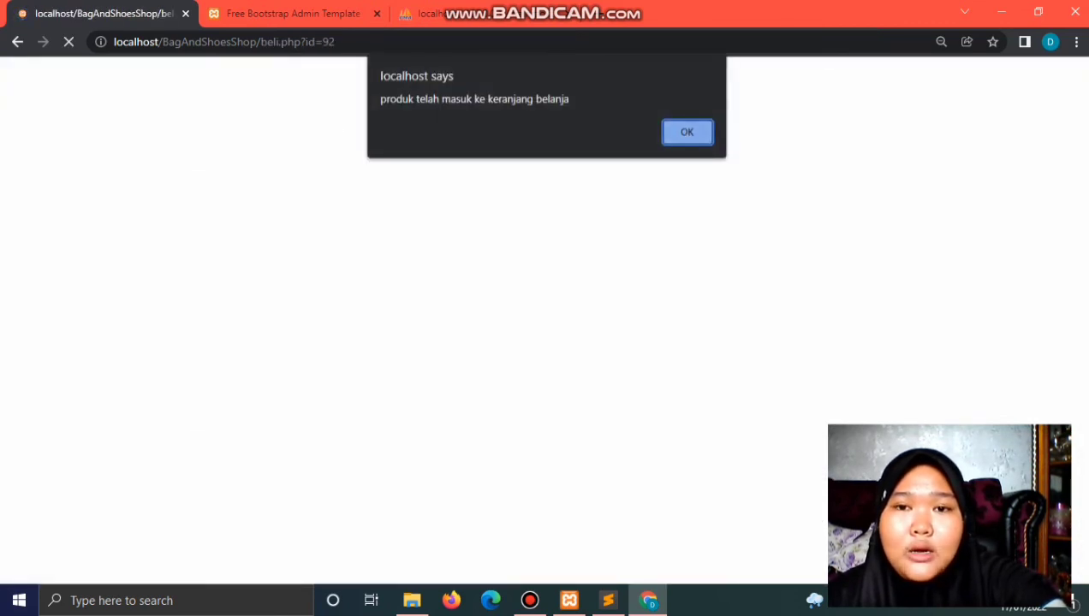
left_click(687, 131)
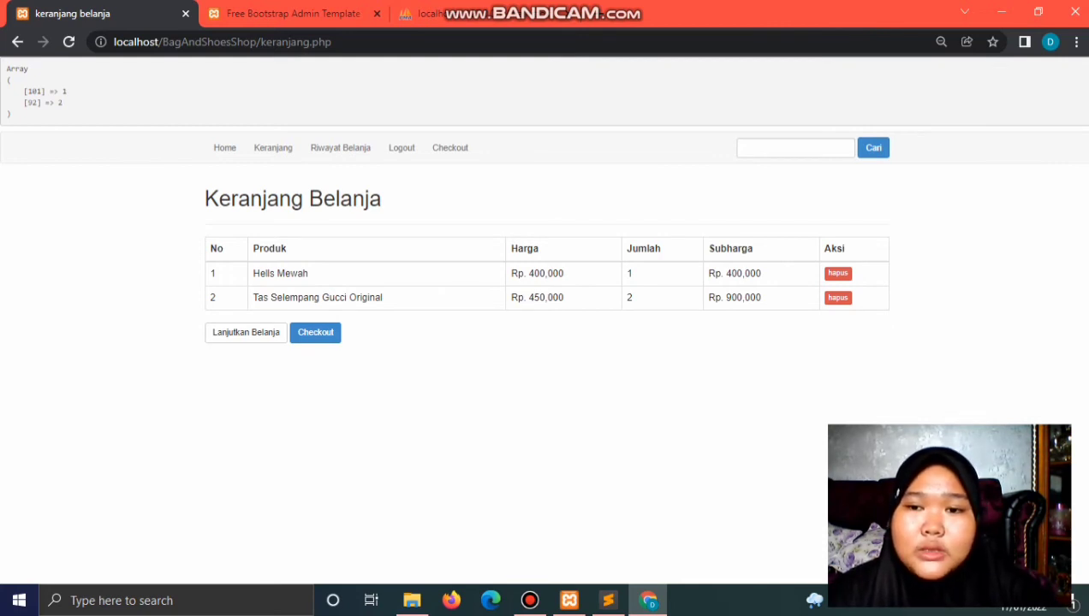
left_click(837, 297)
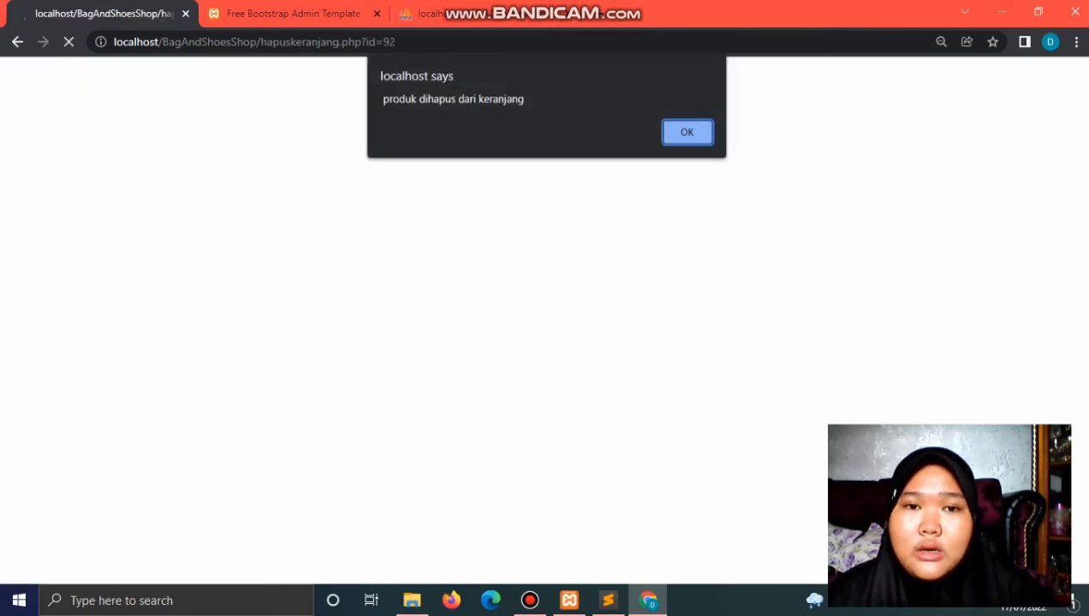
Step: Re-add a single Rp 450,000 Tas Selempang Gucci Original to the cart
left_click(699, 133)
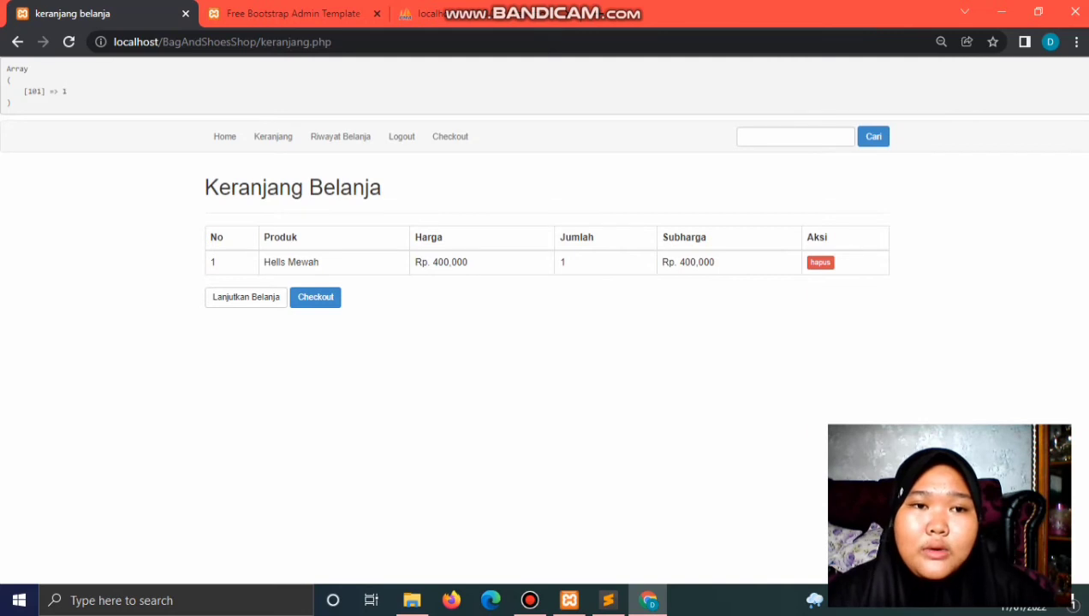
left_click(224, 136)
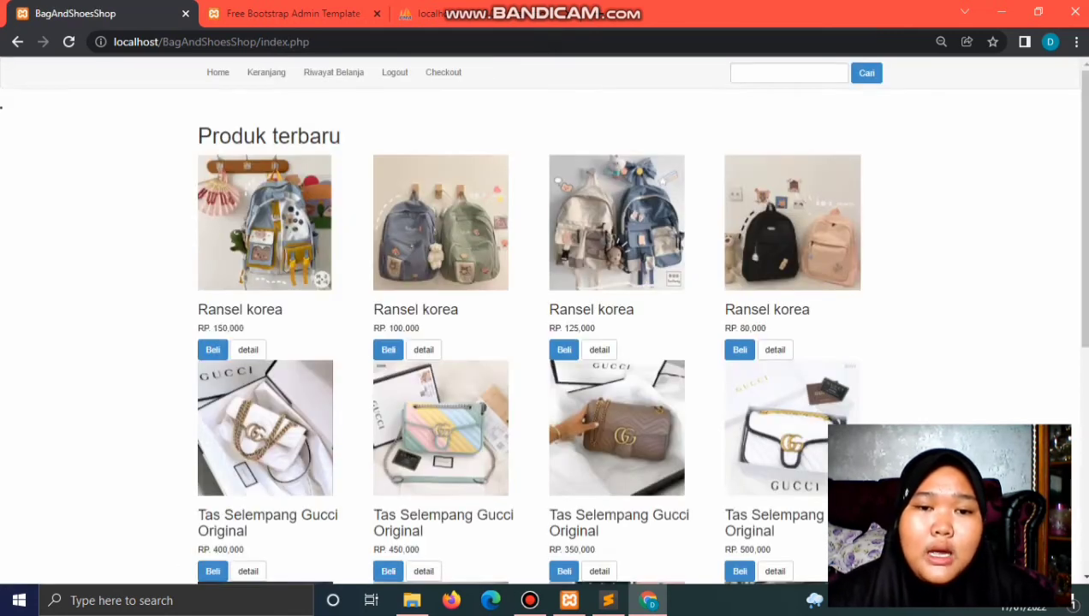
scroll(423, 409, "down", 2)
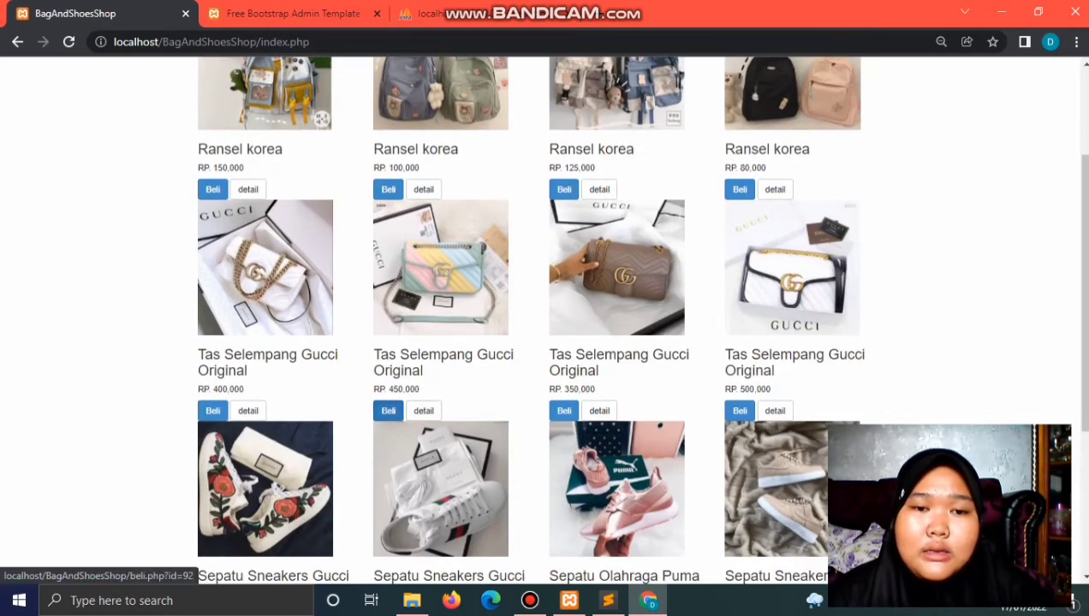
left_click(387, 411)
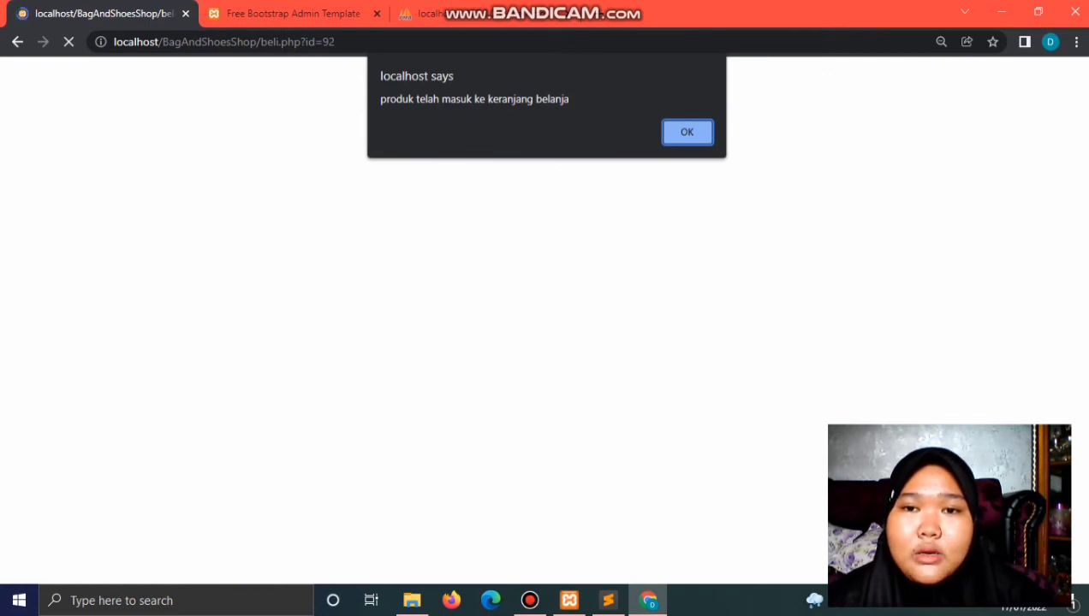
key("Return")
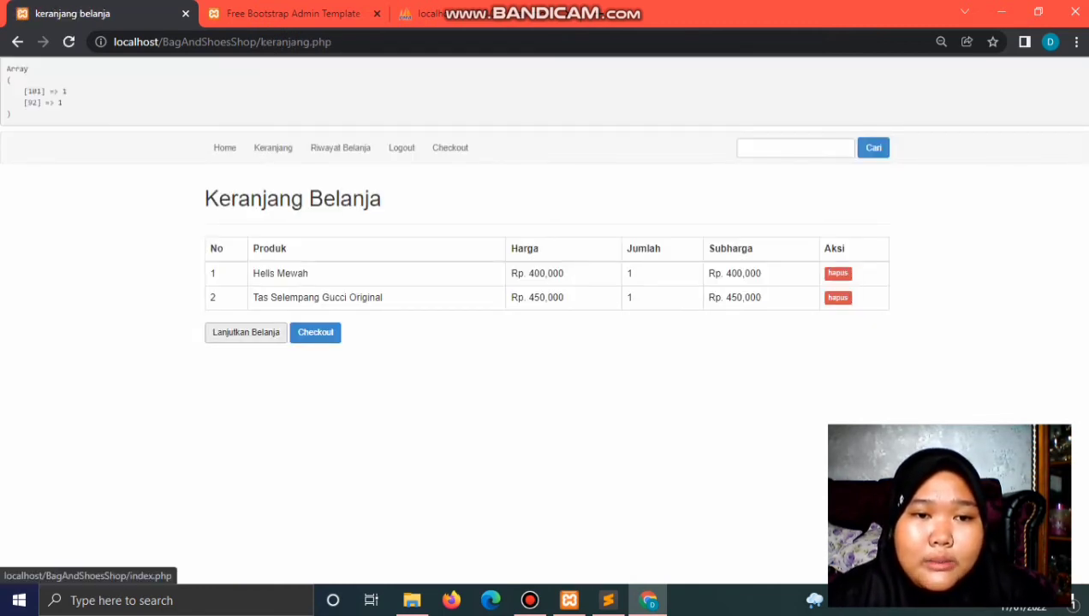
Step: Open the cart holding Hells Mewah and the Gucci bag, and proceed to checkout
left_click(246, 332)
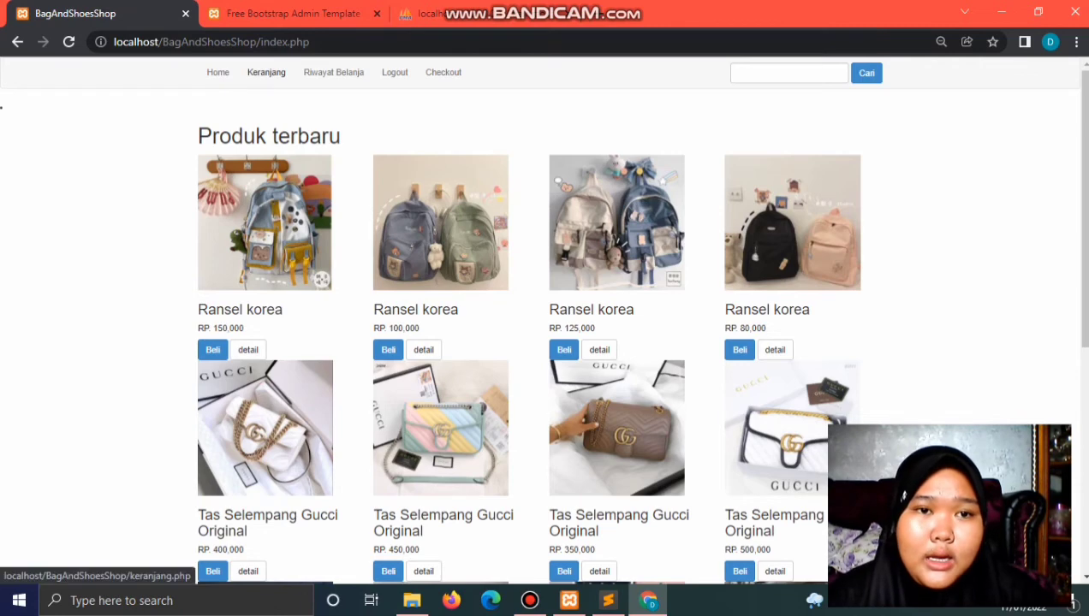
left_click(266, 72)
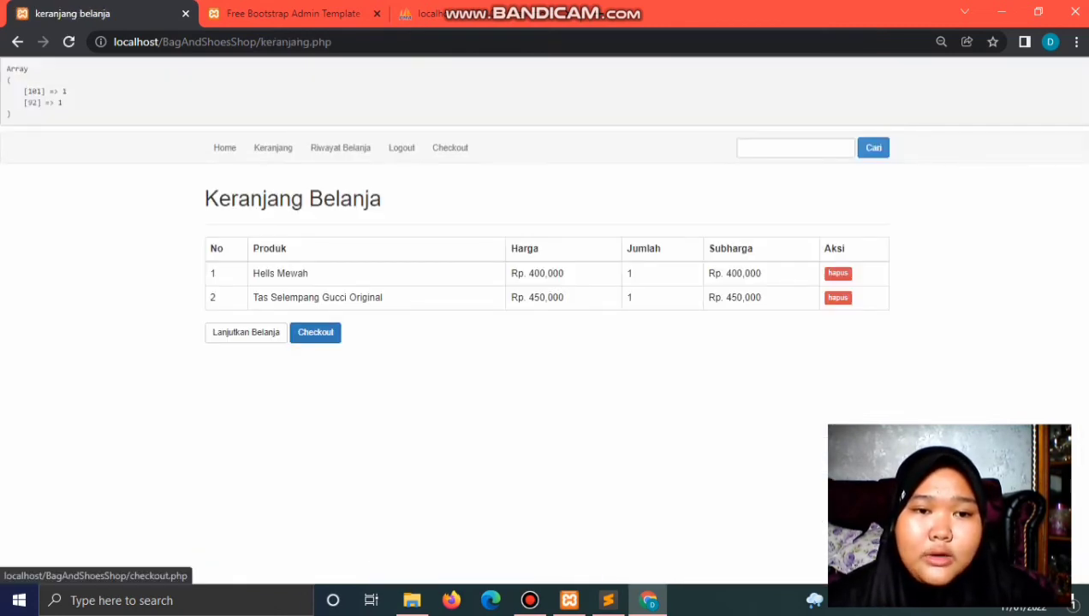
left_click(315, 332)
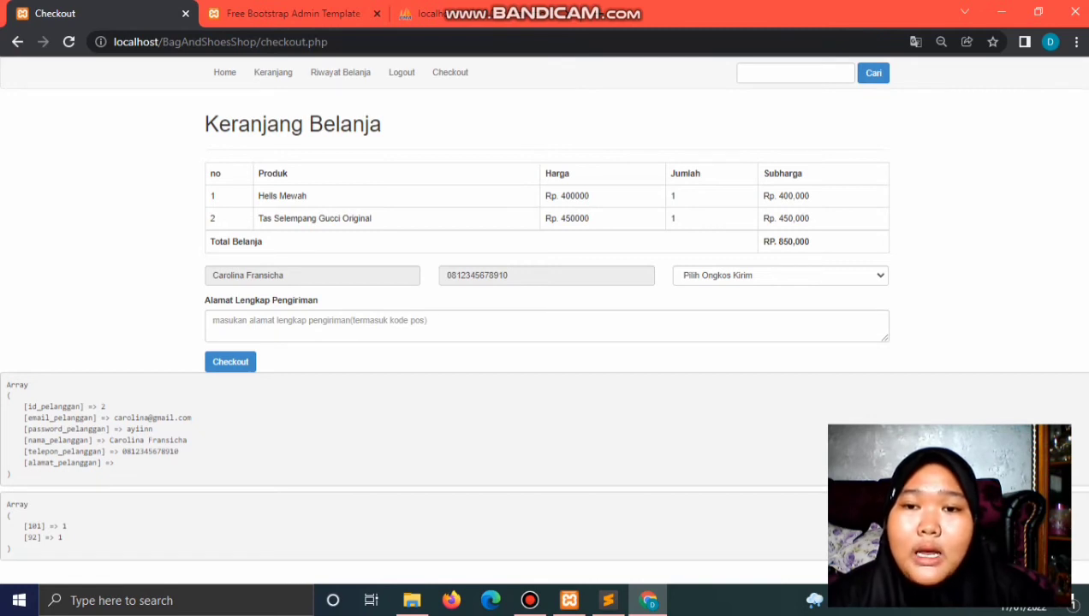
Step: Choose LUBUKLINGGAU shipping at Rp. 17.000, enter the full delivery address, and submit the order
left_click(780, 274)
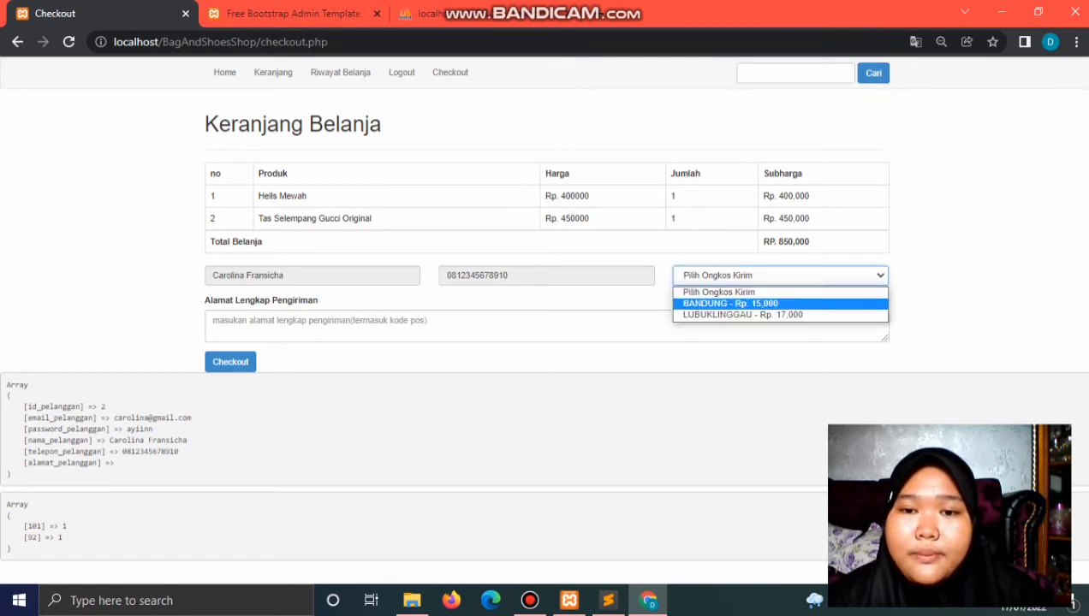
left_click(743, 314)
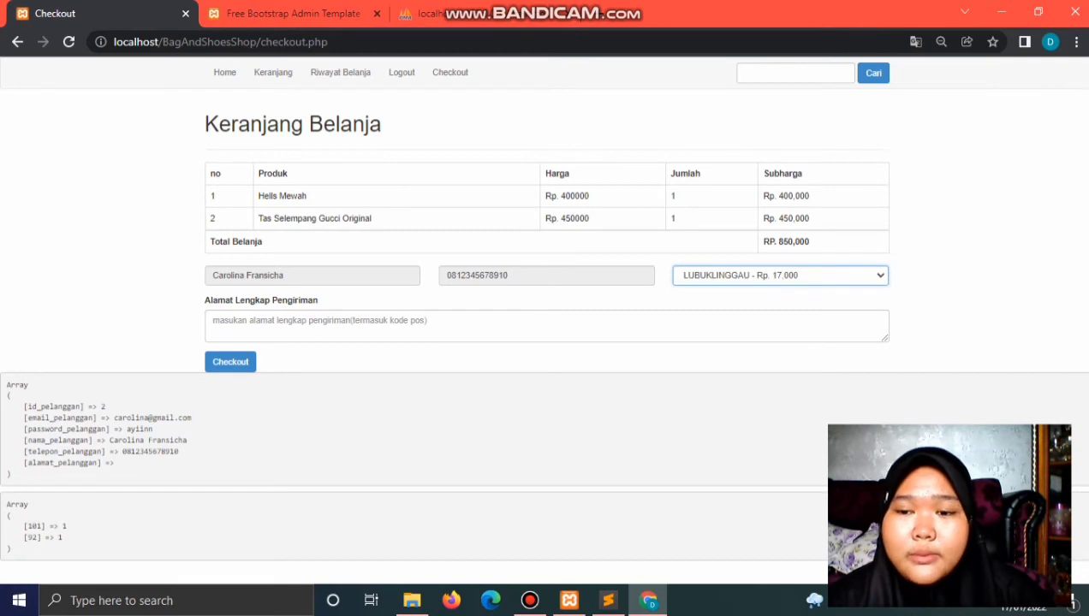
left_click(213, 320)
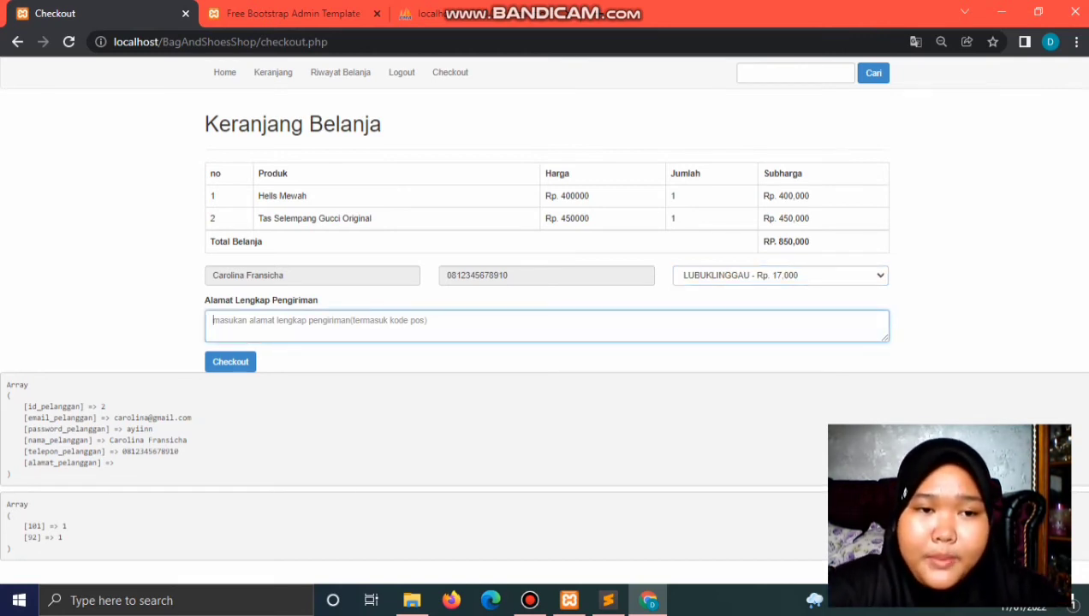
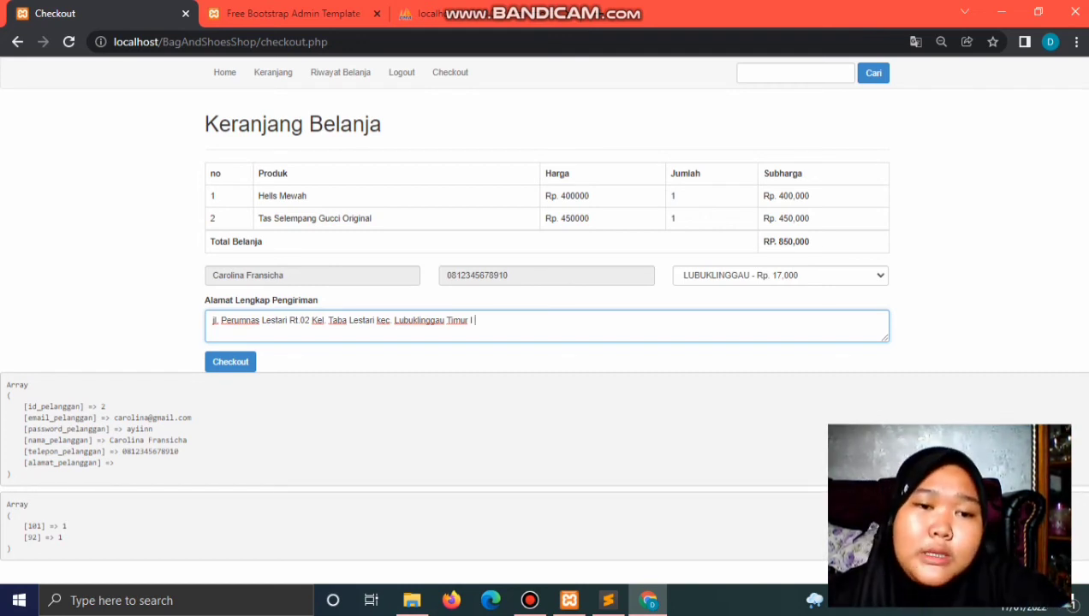
left_click(230, 361)
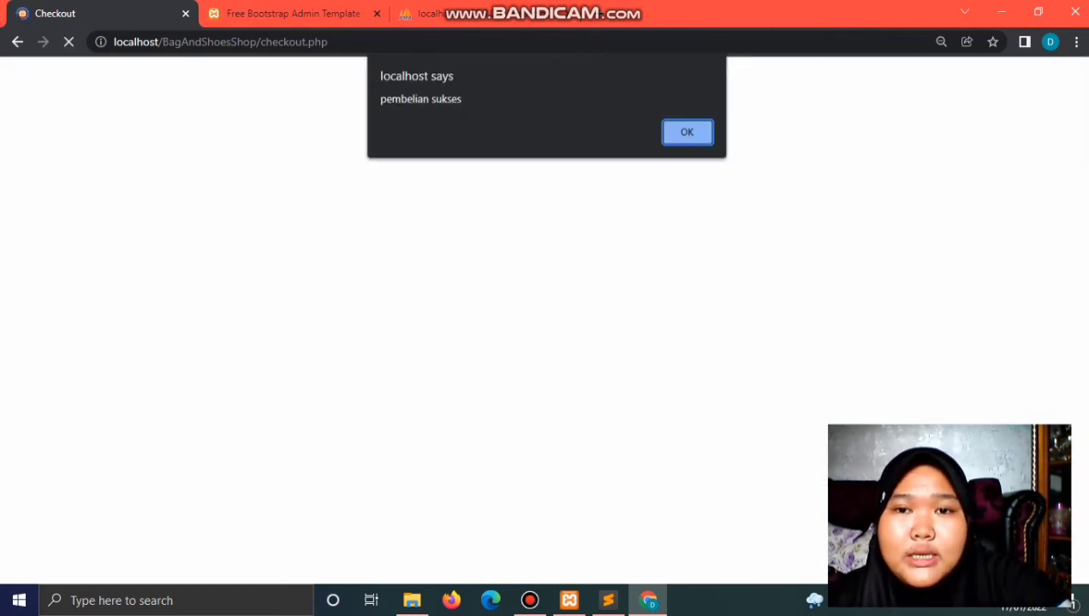
Step: Close the success alert, review the purchase 46 receipt totalling Rp. 867,000, and return to Checkout
key("Return")
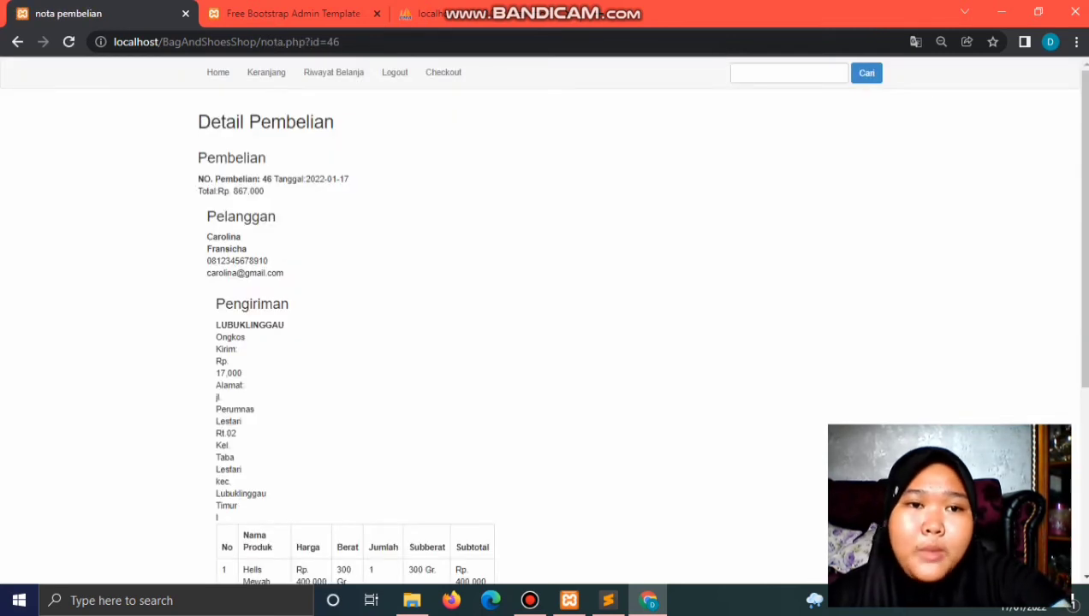
scroll(544, 326, "down", 4)
scroll(544, 326, "up", 4)
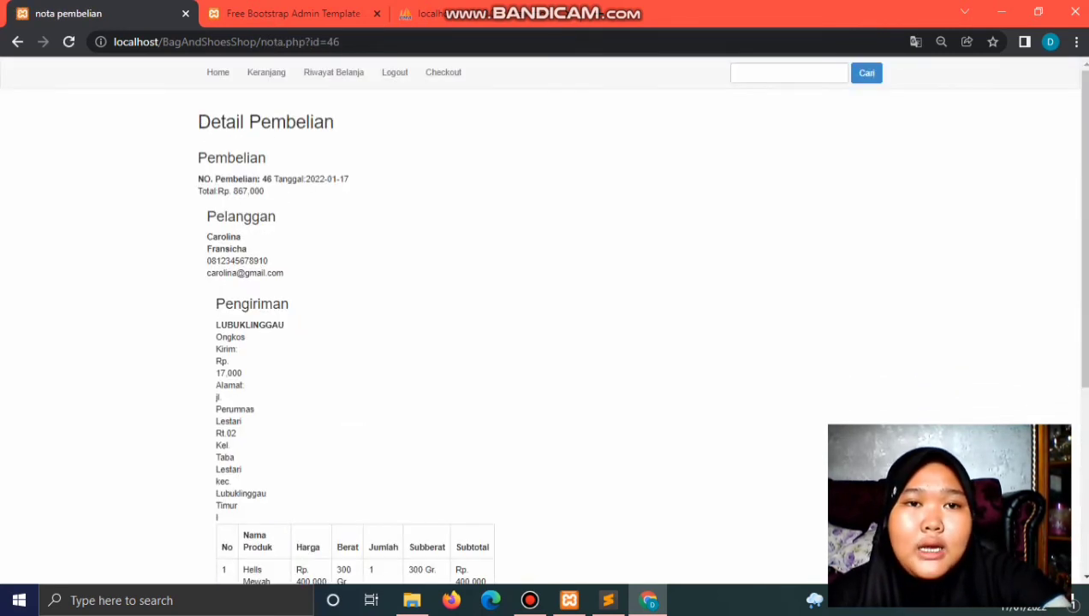
scroll(544, 325, "down", 5)
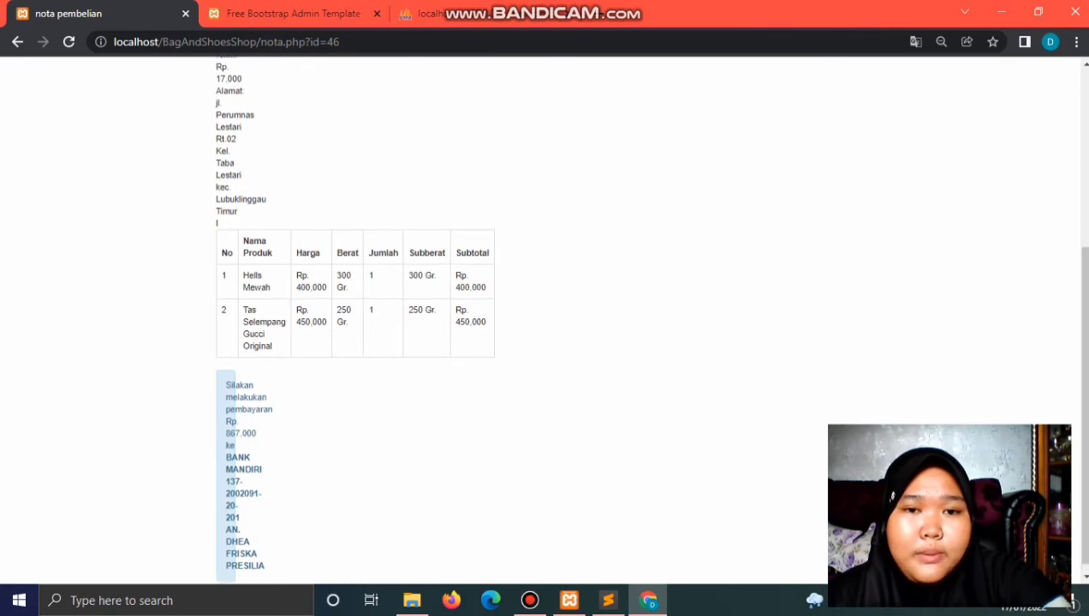
scroll(544, 325, "up", 4)
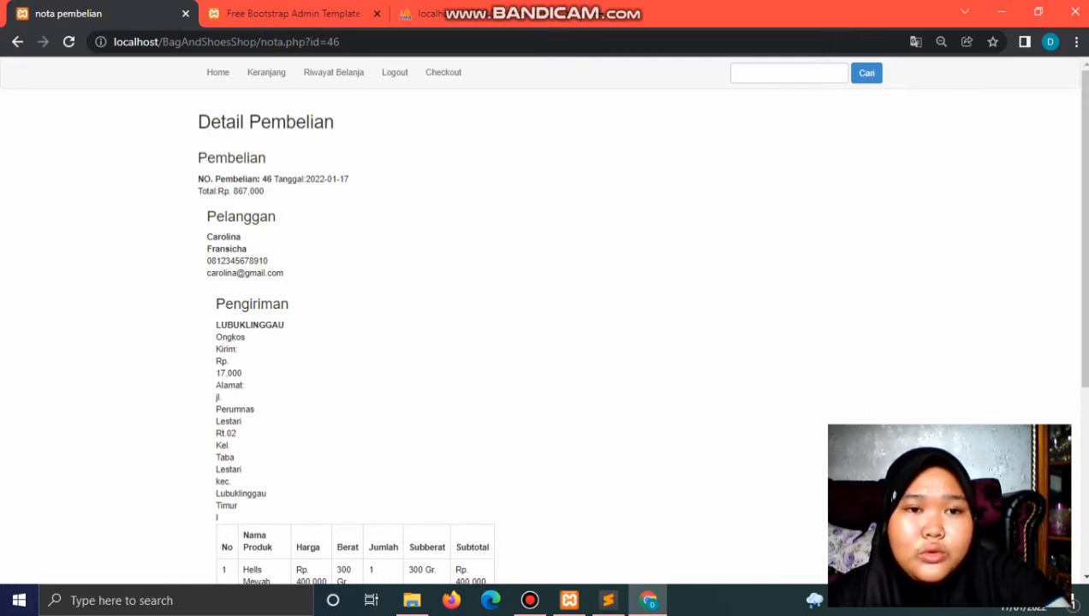
scroll(544, 325, "down", 1)
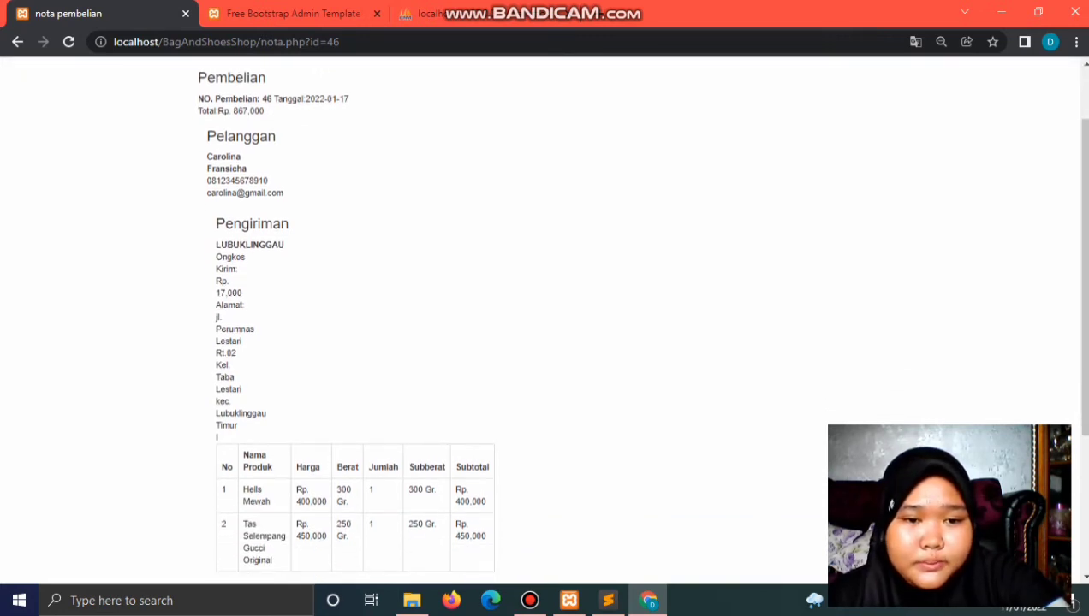
scroll(545, 326, "down", 2)
scroll(544, 325, "up", 3)
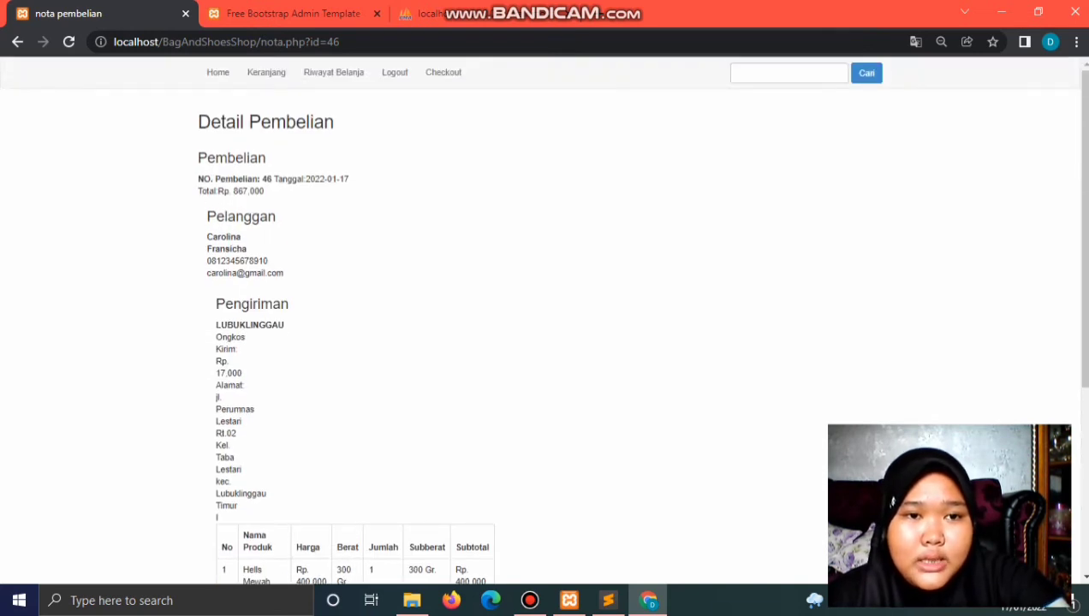
scroll(544, 325, "down", 2)
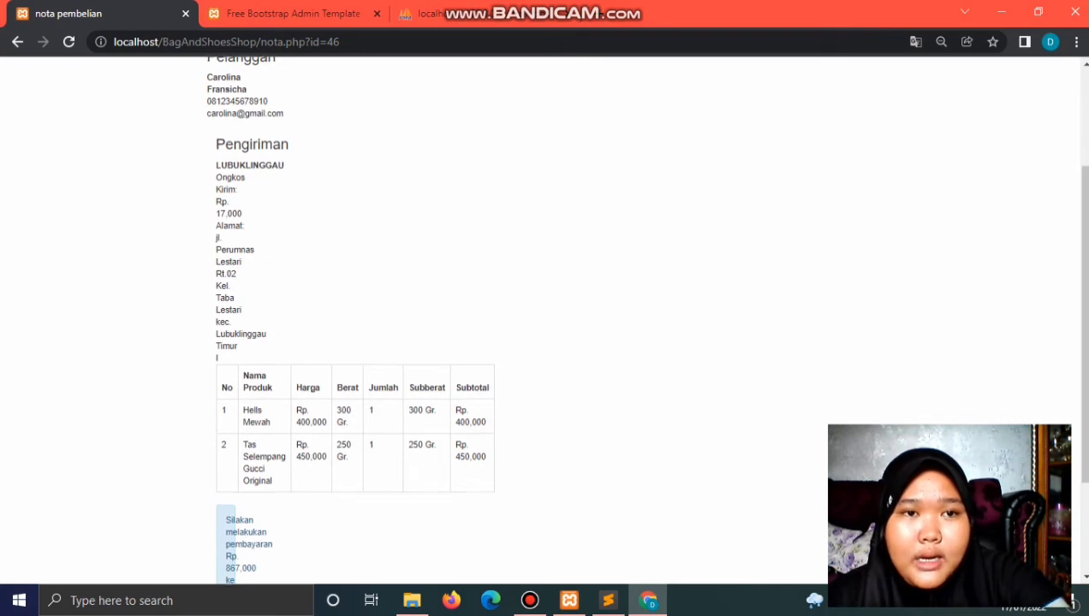
scroll(544, 325, "up", 1)
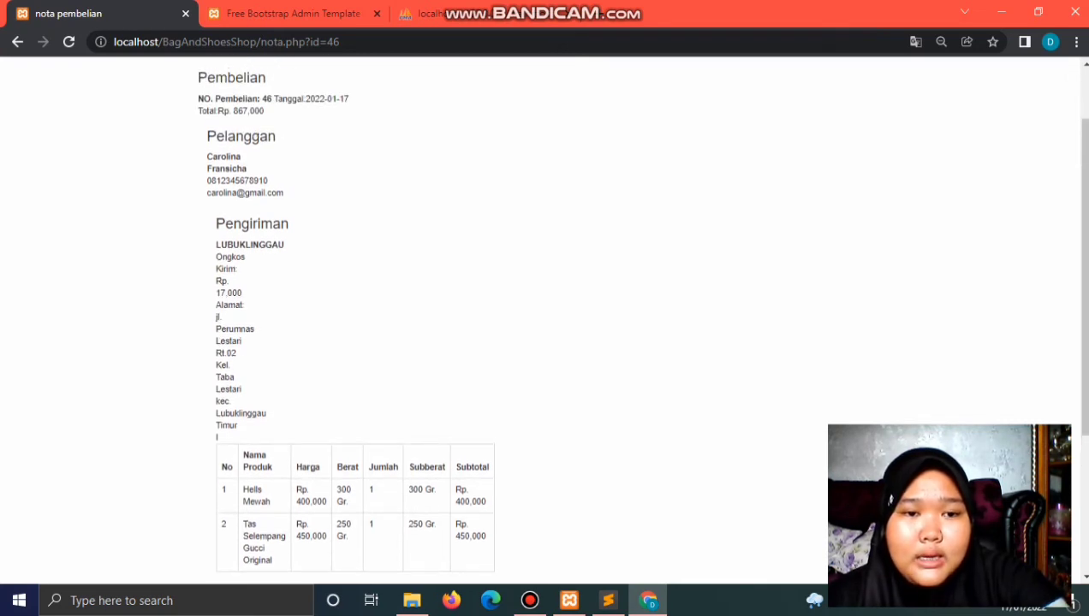
scroll(545, 317, "down", 3)
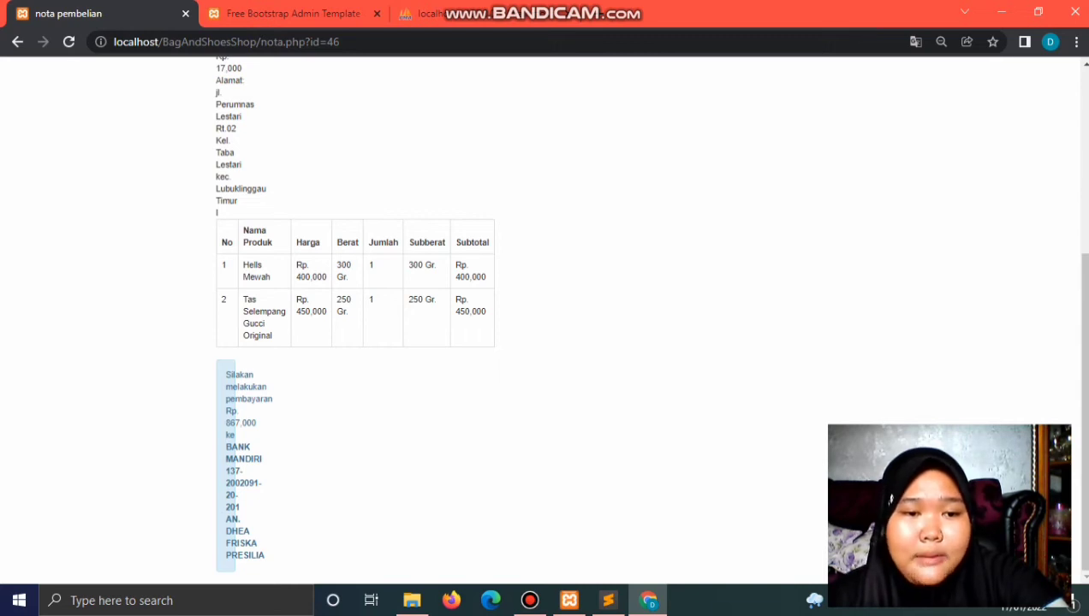
scroll(891, 499, "up", 4)
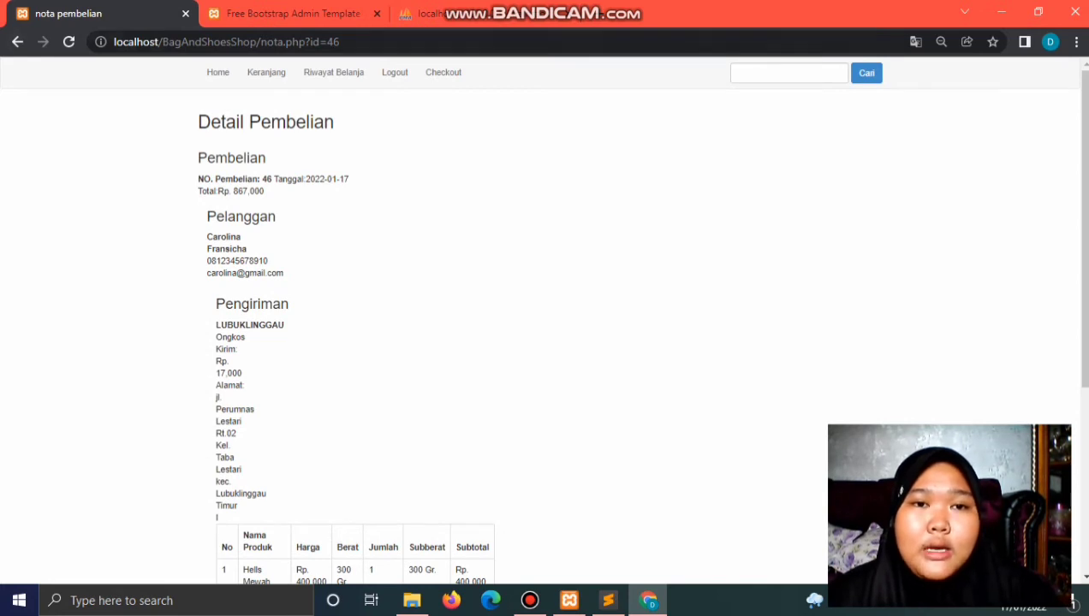
left_click(443, 71)
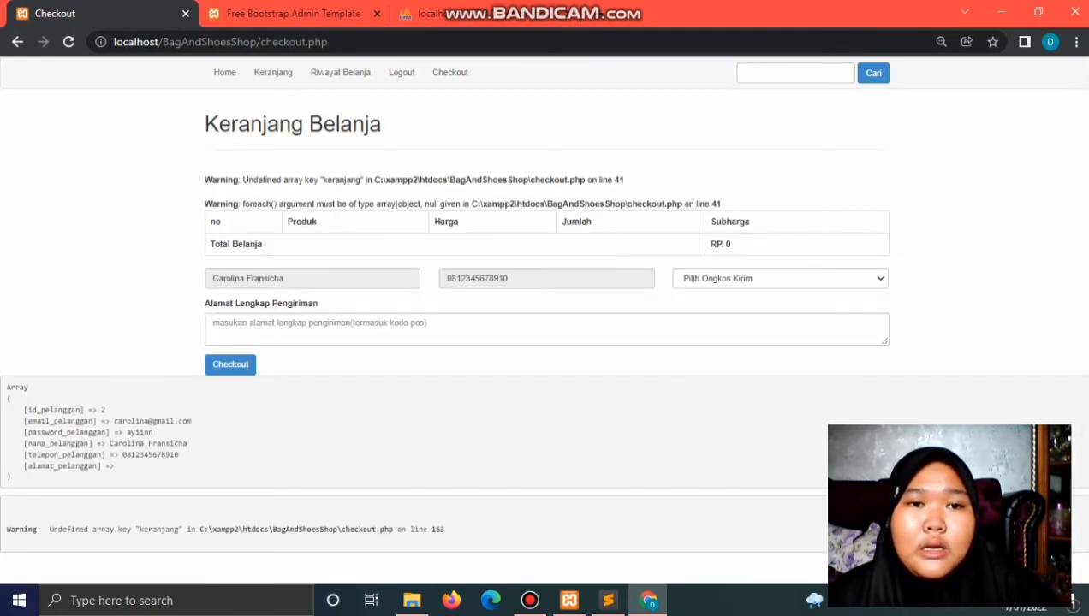
Step: View Riwayat Belanja's pending Rp. 867,000 purchase dated 2022-01-17, confirm the cart is empty, and reopen the history
left_click(339, 72)
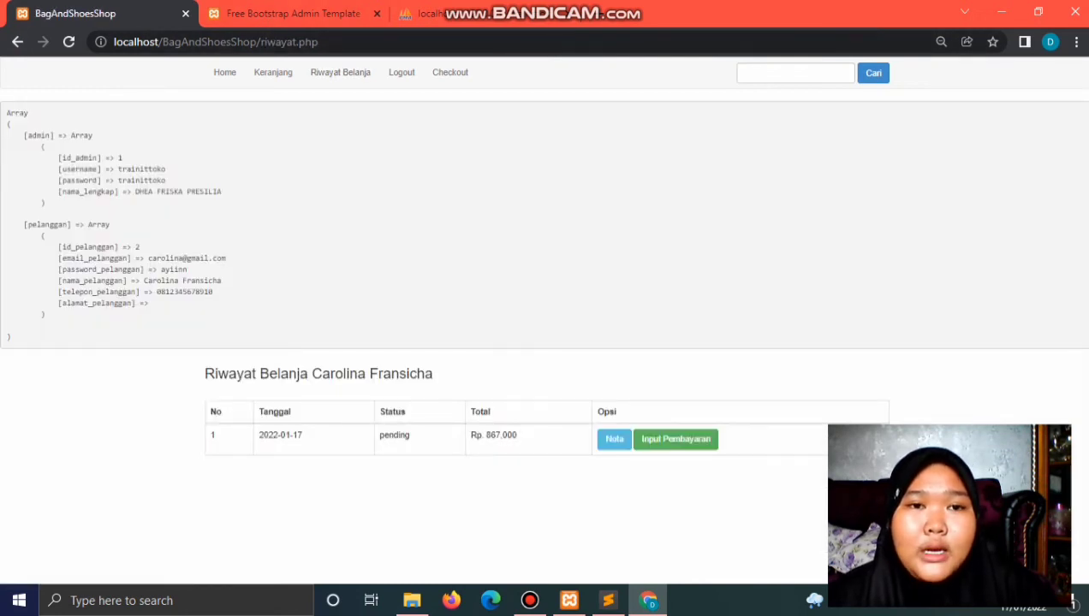
left_click(272, 72)
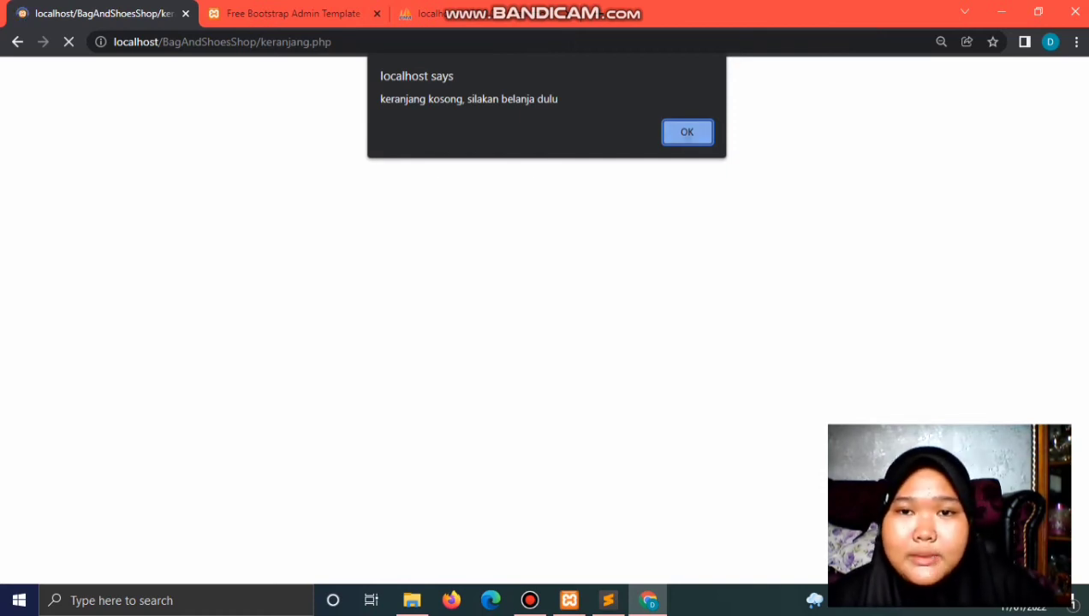
key("Return")
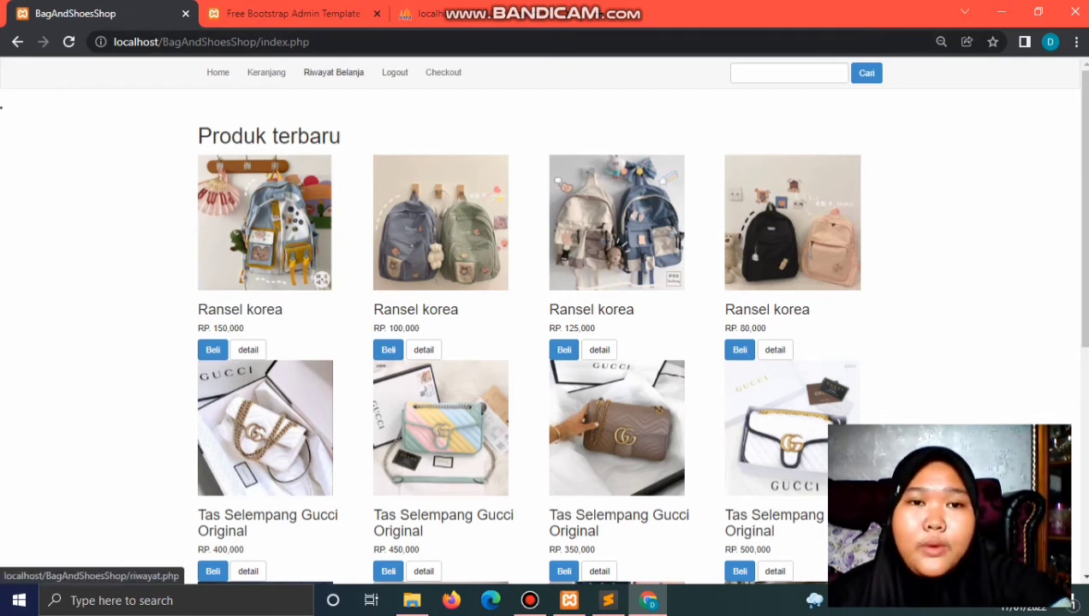
left_click(334, 71)
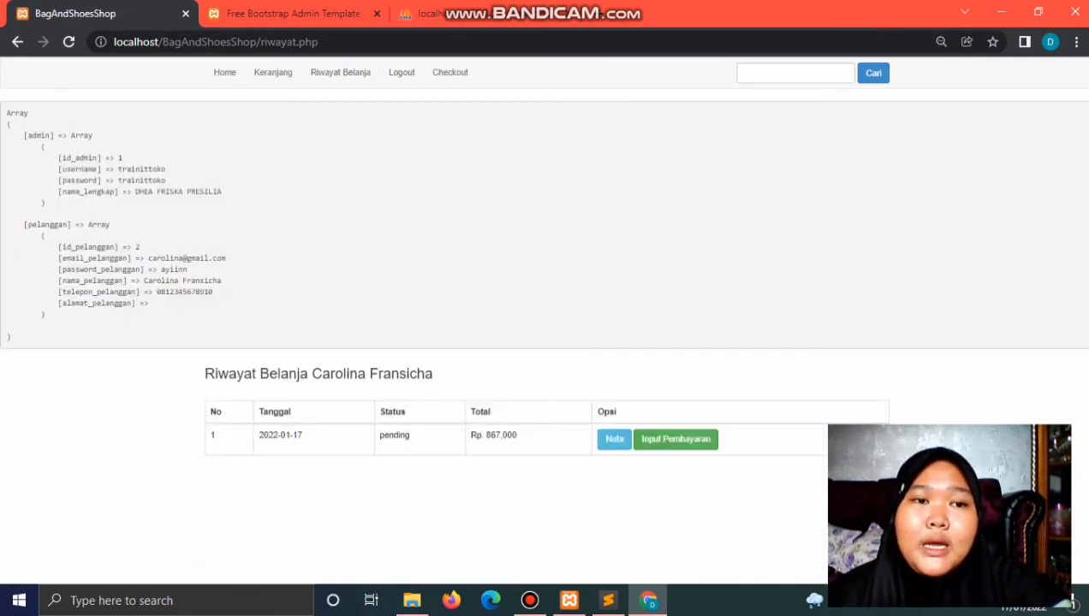
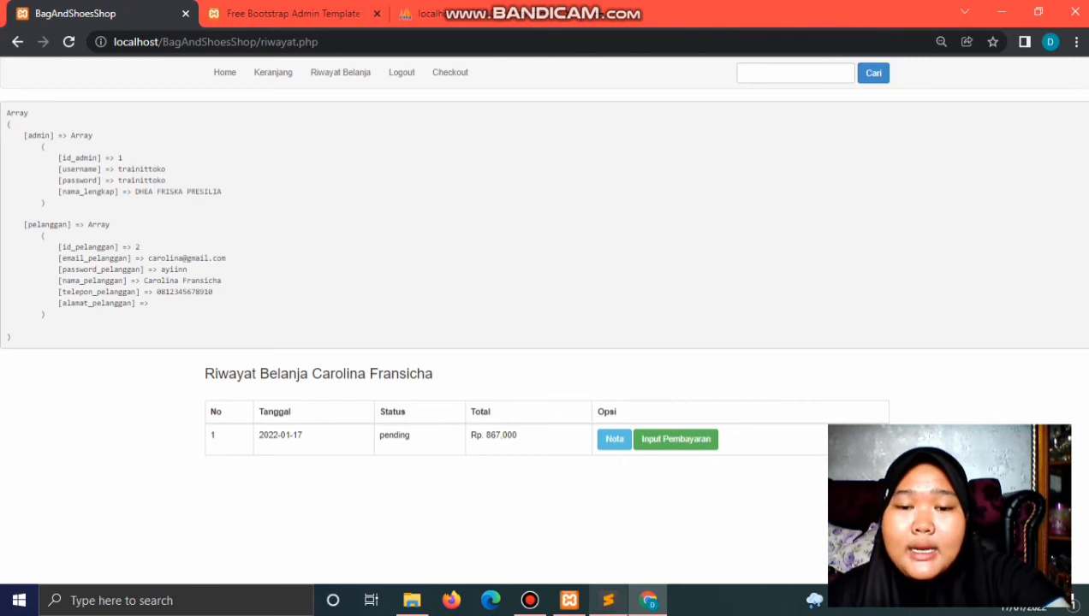
Step: Switch to Sublime Text to view the shop's keranjang.php source code
left_click(608, 600)
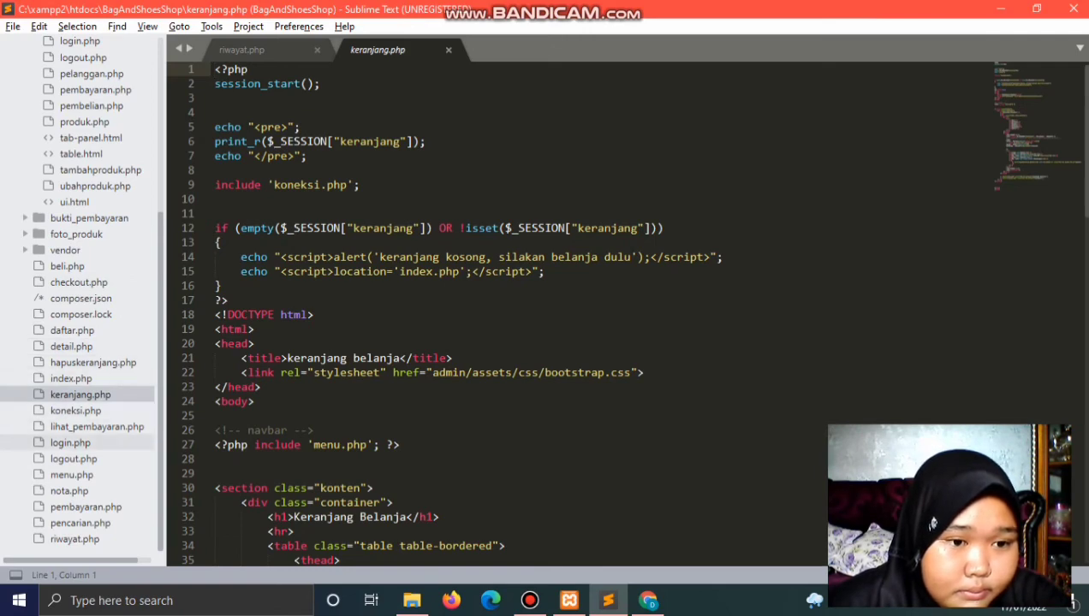
Step: Read through riwayat.php's session check and purchase-history table code, then return to Chrome
left_click(75, 539)
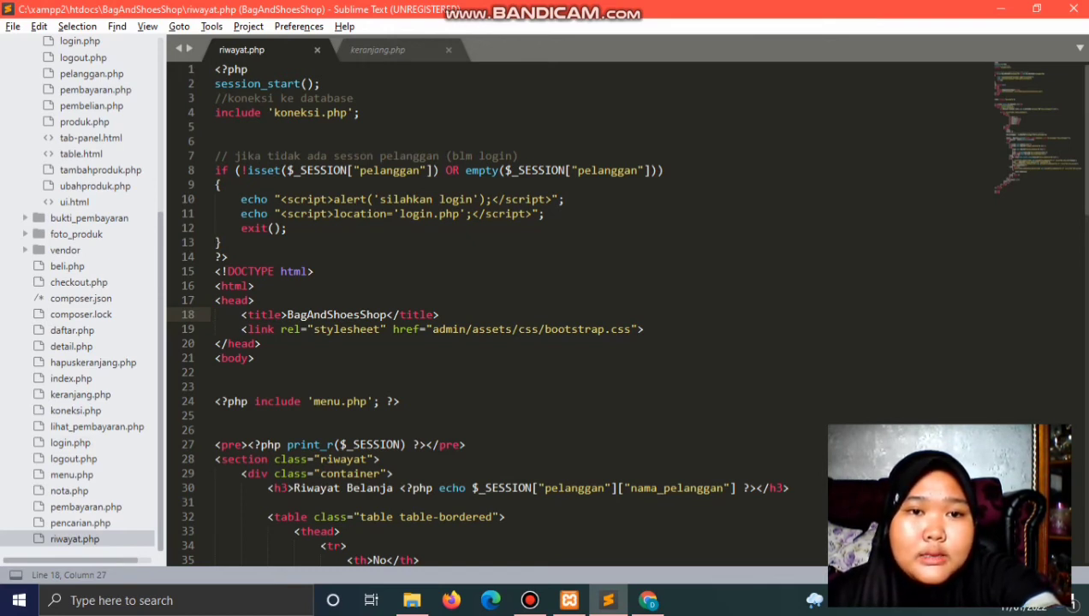
scroll(624, 314, "down", 1)
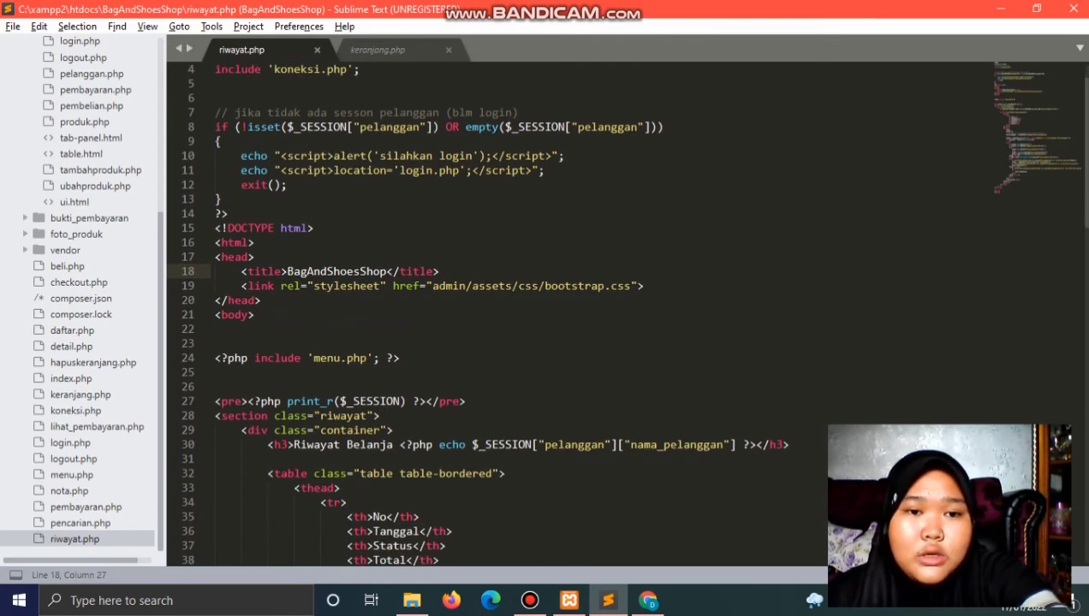
scroll(624, 313, "down", 5)
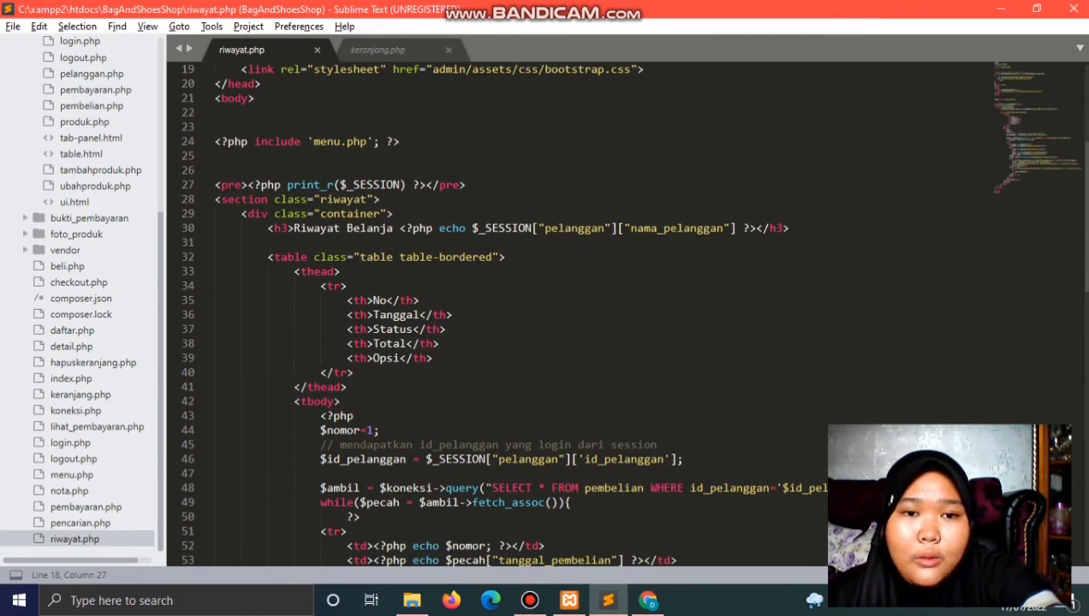
scroll(631, 327, "down", 5)
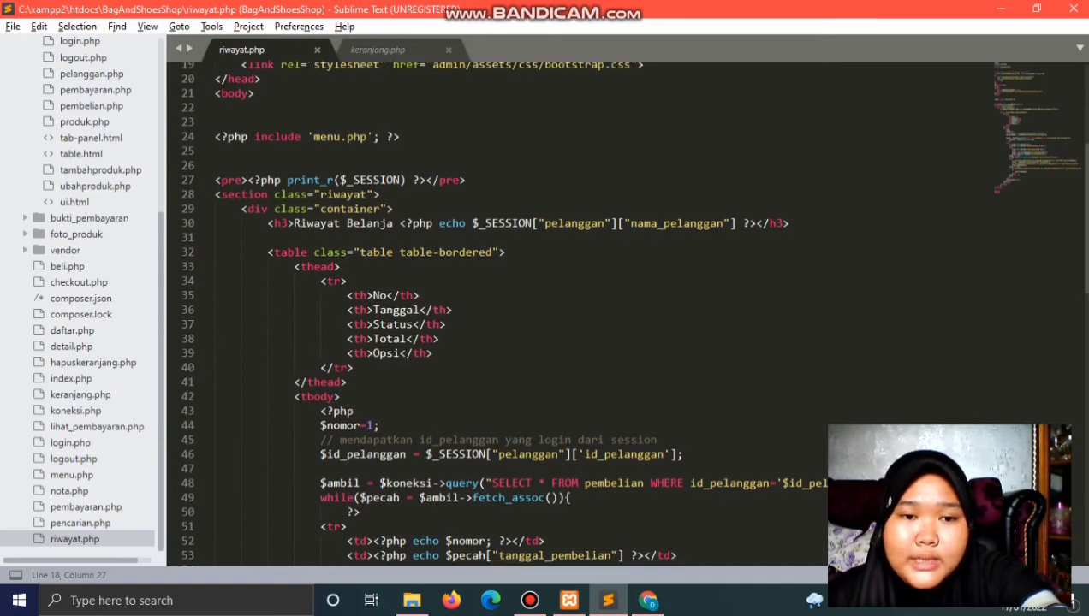
scroll(630, 327, "down", 1)
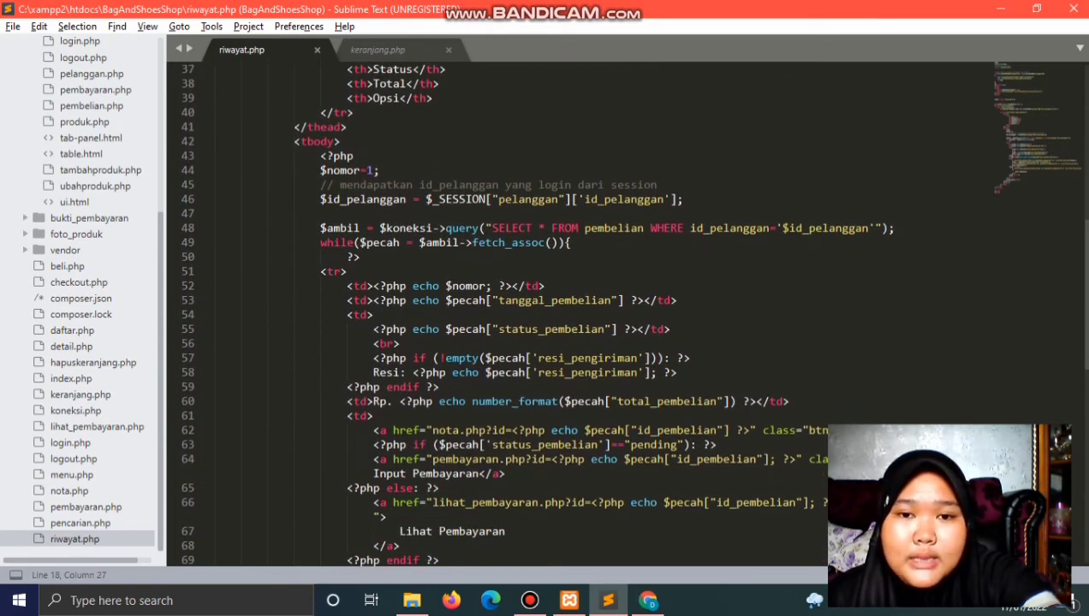
scroll(630, 327, "down", 6)
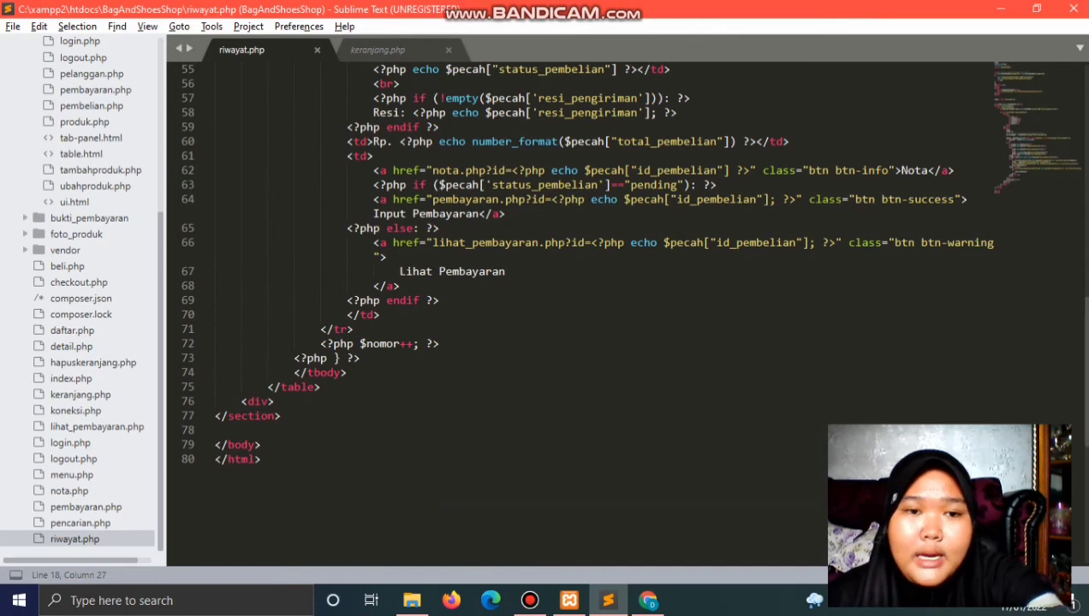
scroll(631, 327, "up", 1)
scroll(630, 327, "up", 18)
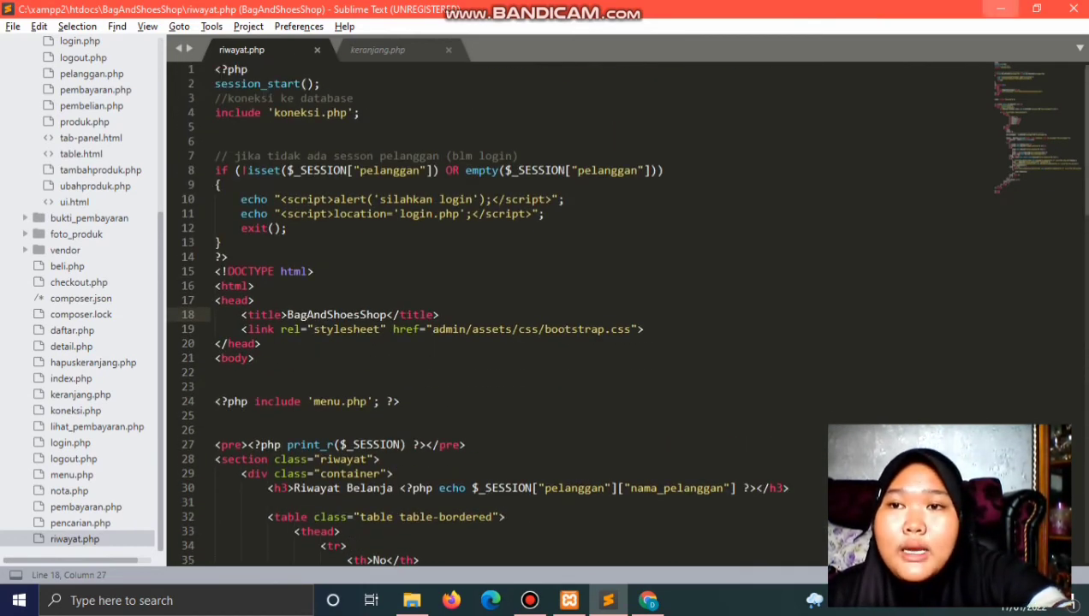
key("alt+Tab")
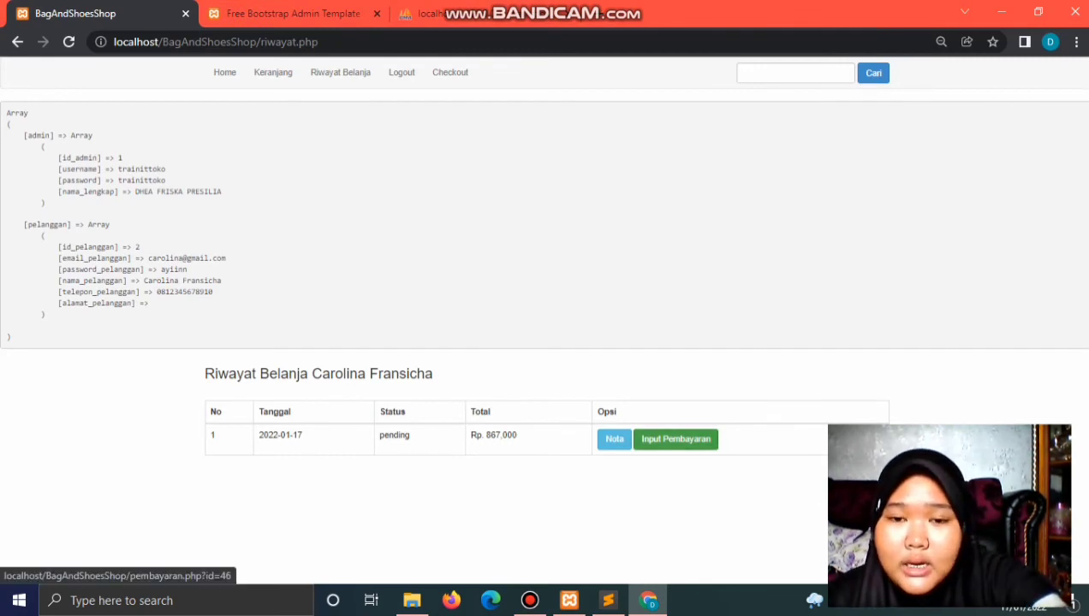
Step: Review the invoice for order 46, then open its Rp. 867,000 payment confirmation form
left_click(675, 438)
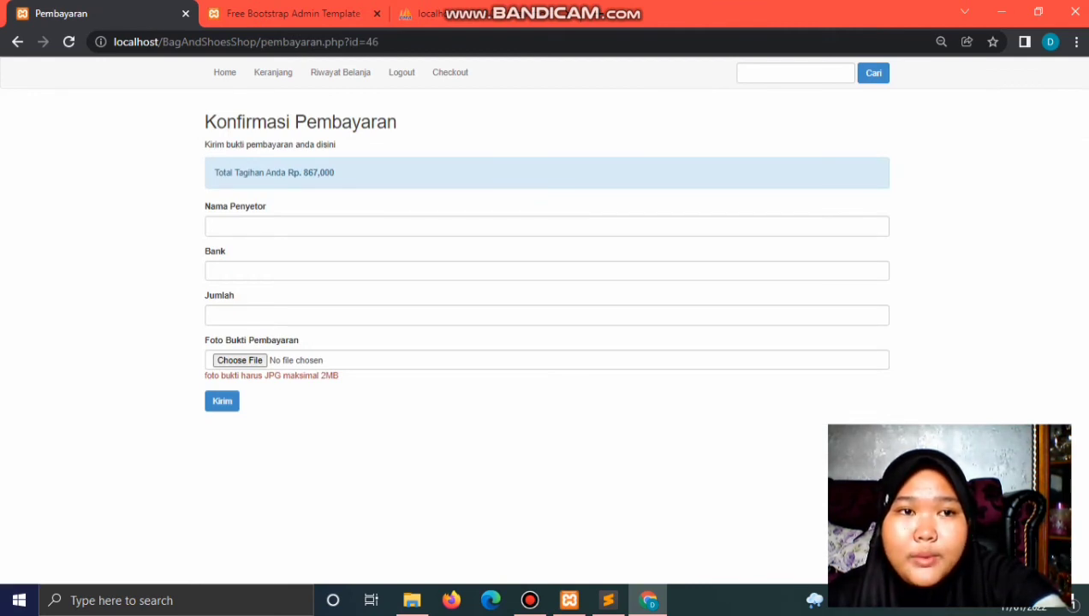
left_click(17, 41)
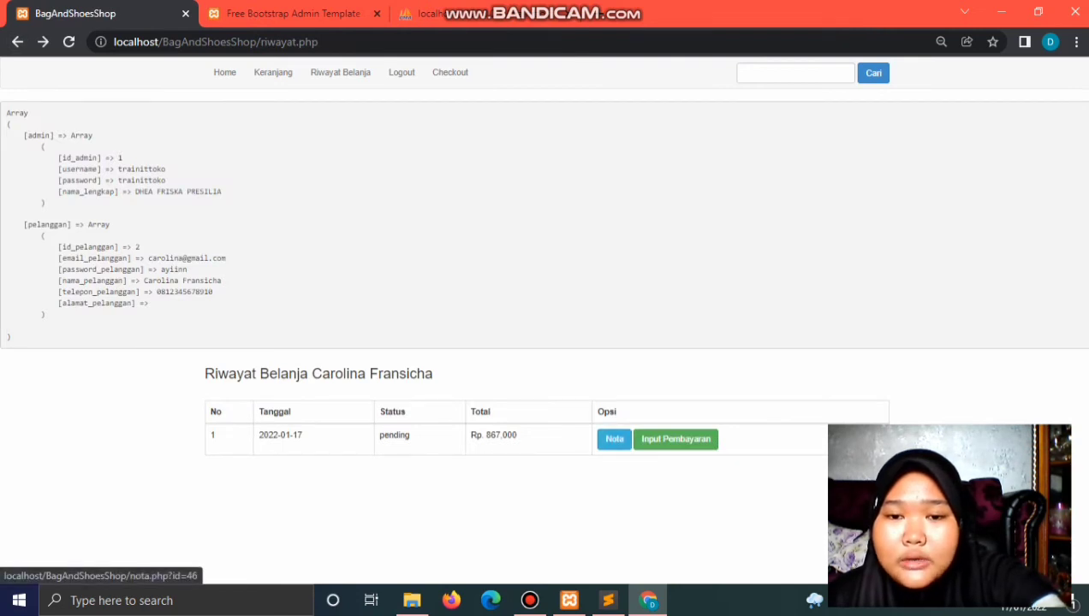
left_click(615, 438)
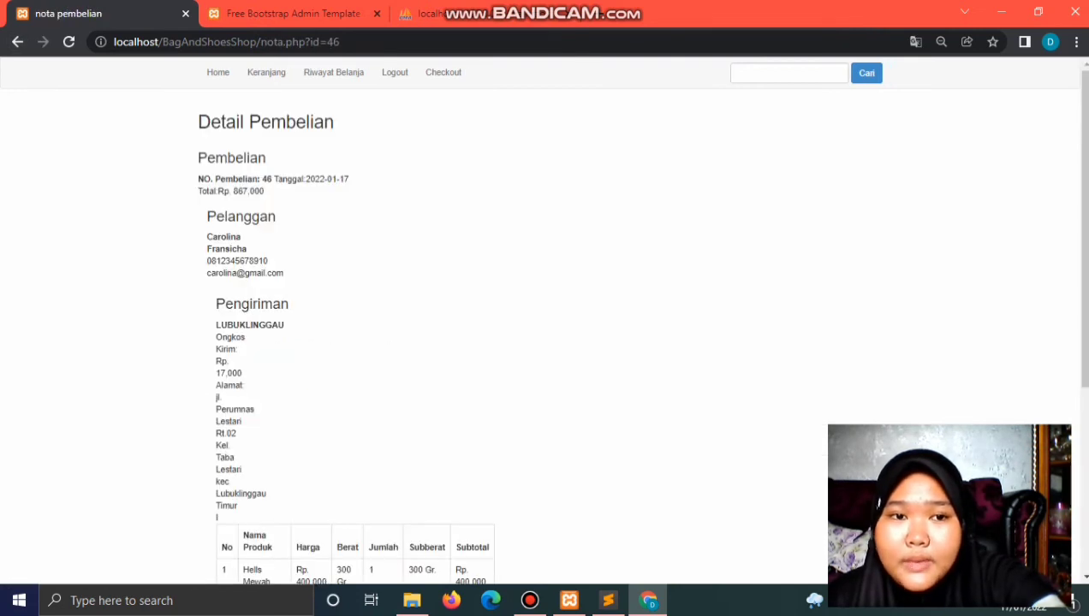
scroll(615, 439, "down", 4)
scroll(545, 326, "up", 5)
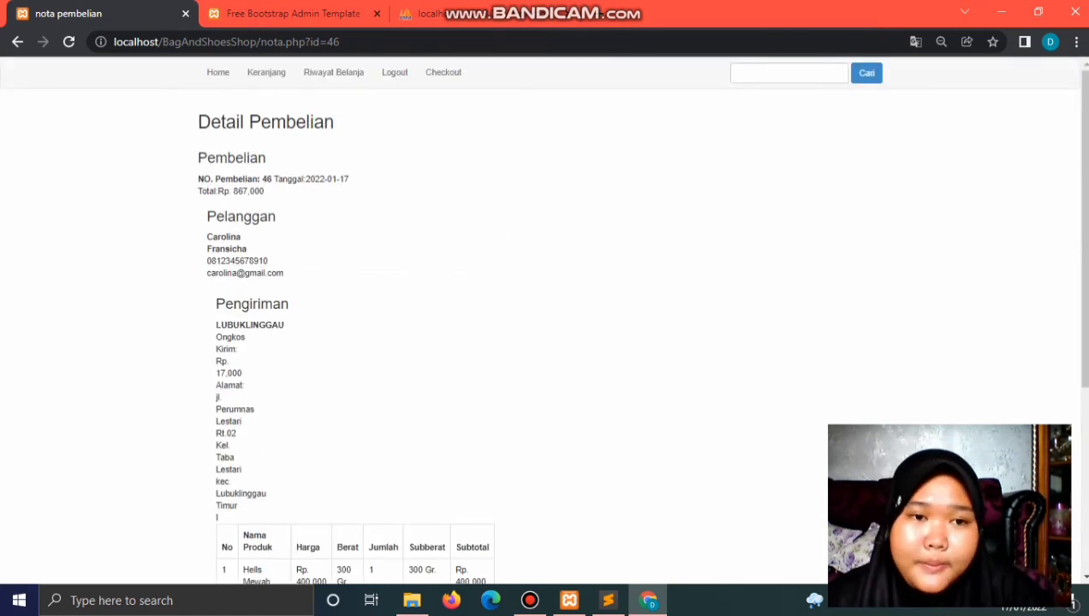
scroll(544, 325, "down", 5)
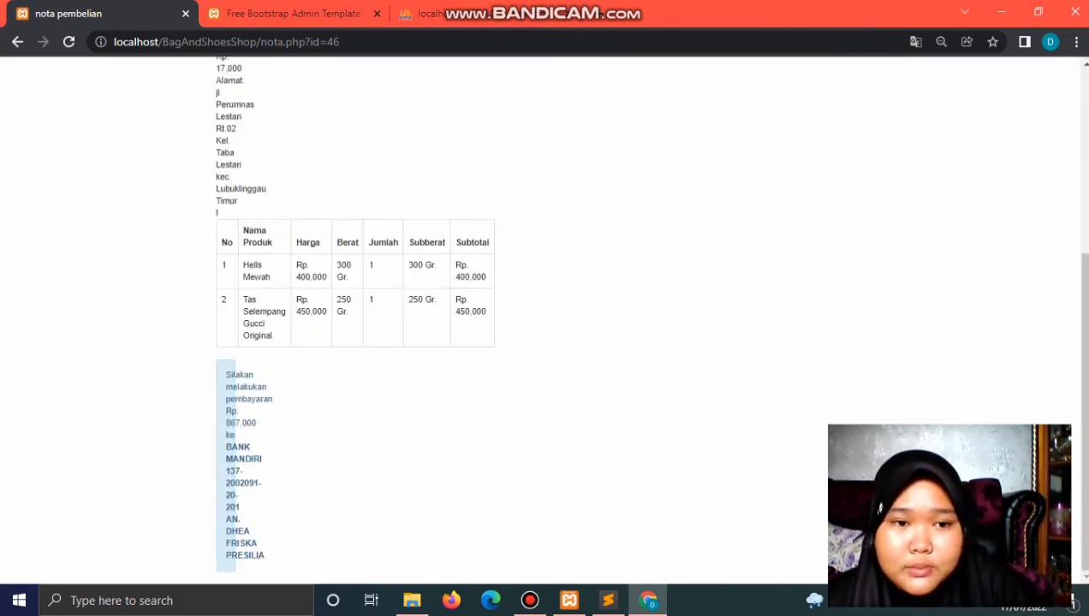
scroll(544, 325, "up", 4)
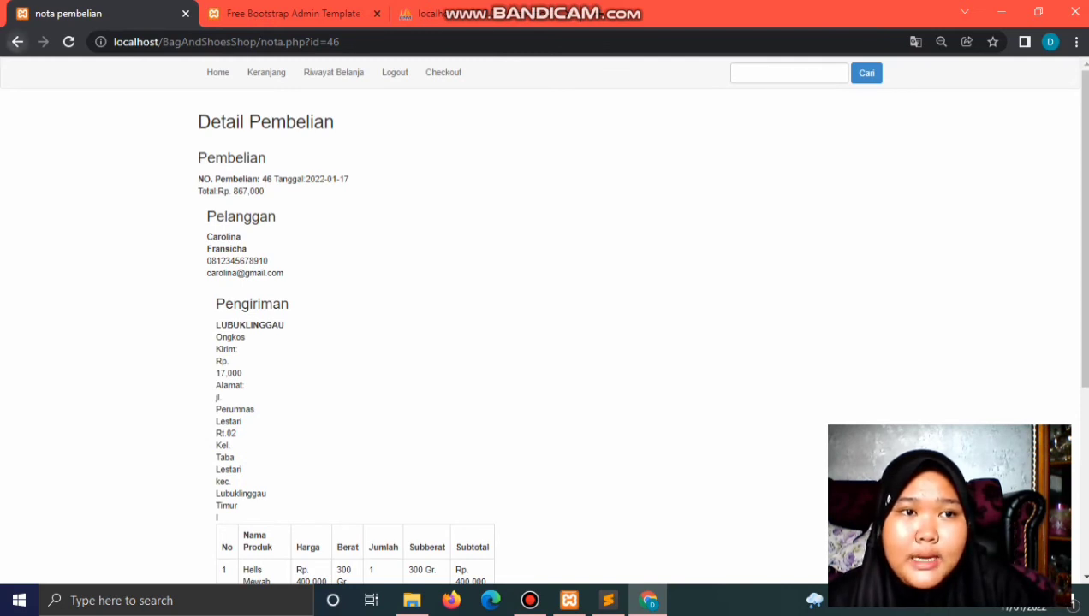
left_click(18, 41)
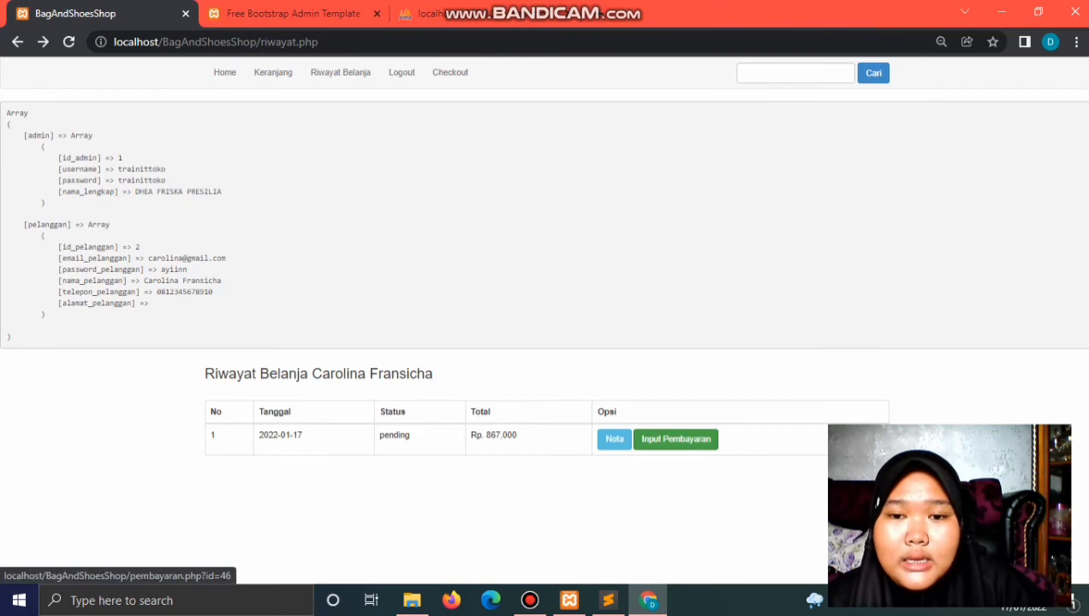
left_click(675, 438)
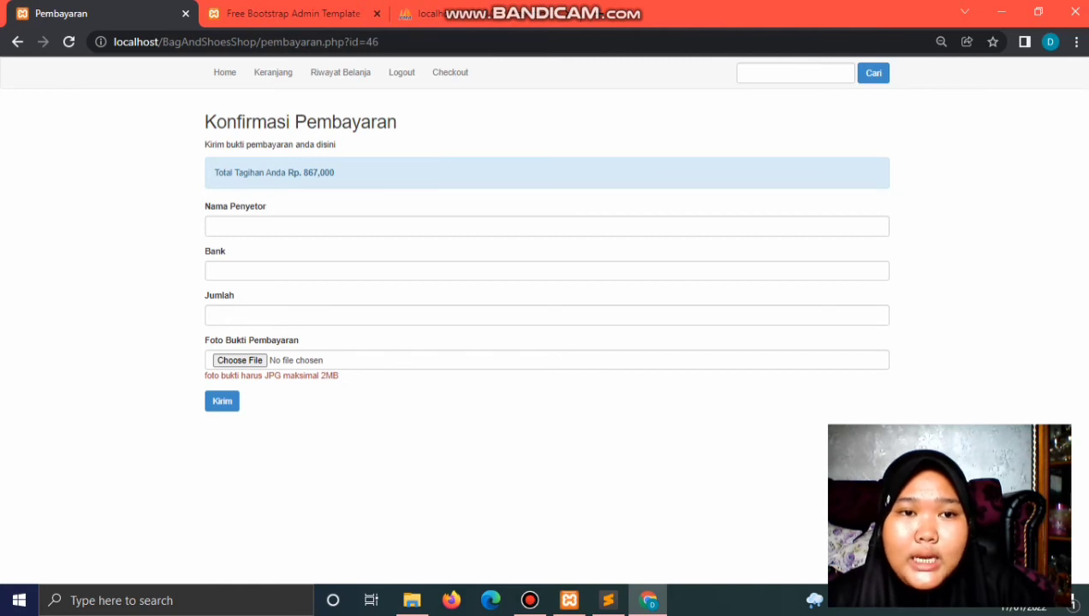
Step: Enter the depositor's full name in the payment confirmation form
left_click(257, 226)
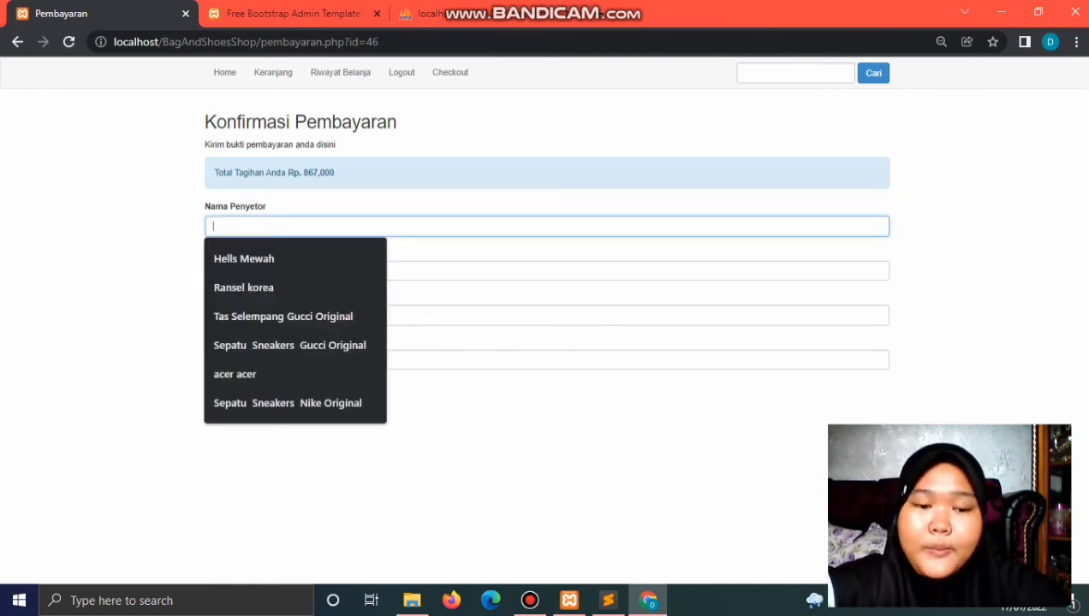
type("car")
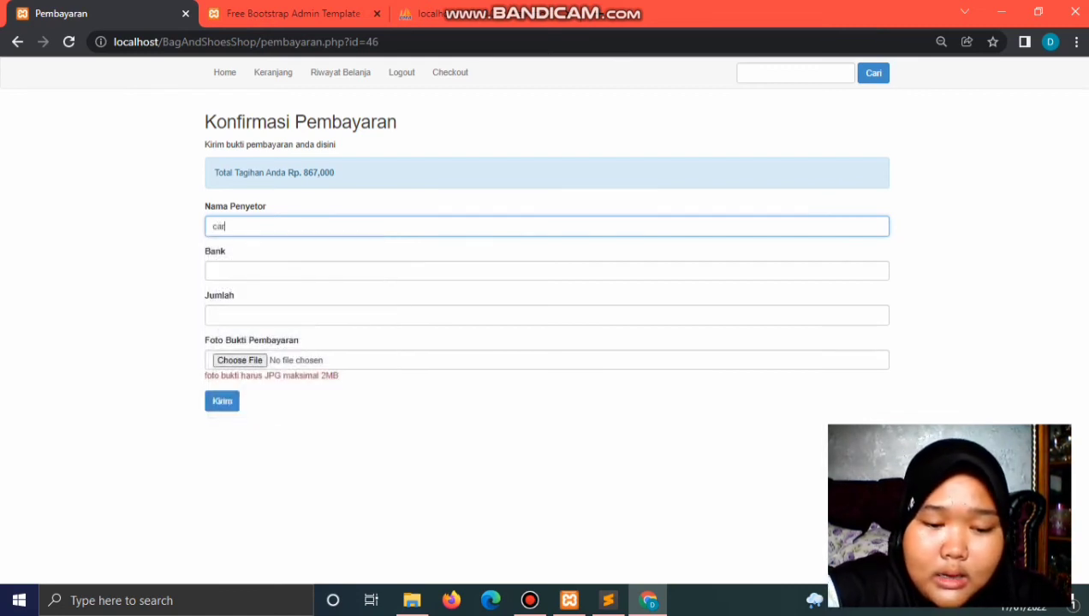
type("ol")
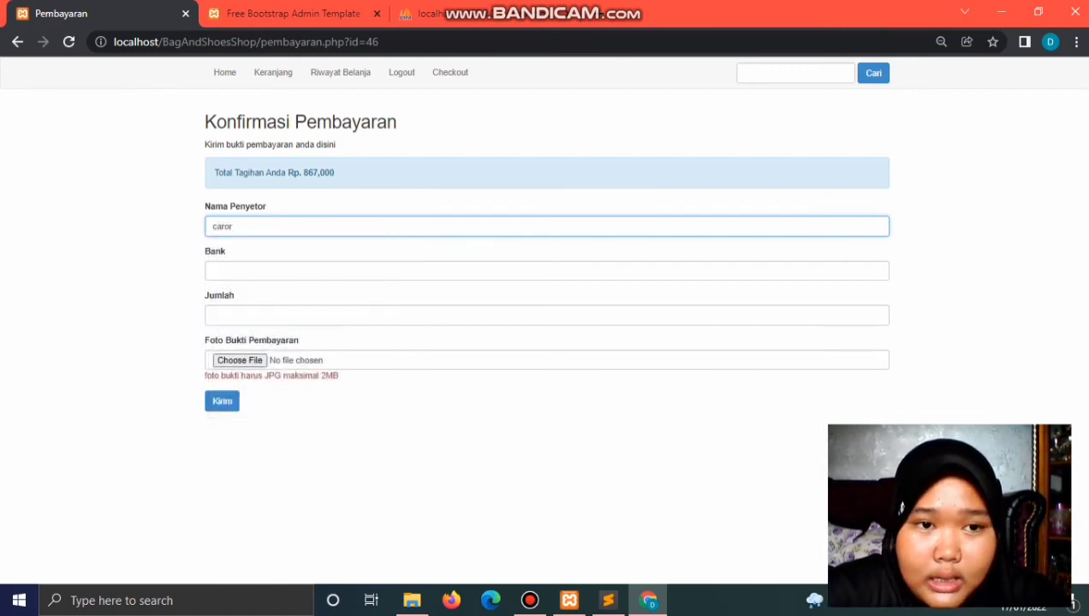
key("BackSpace")
key("BackSpace")
key("BackSpace")
key("BackSpace")
key("BackSpace")
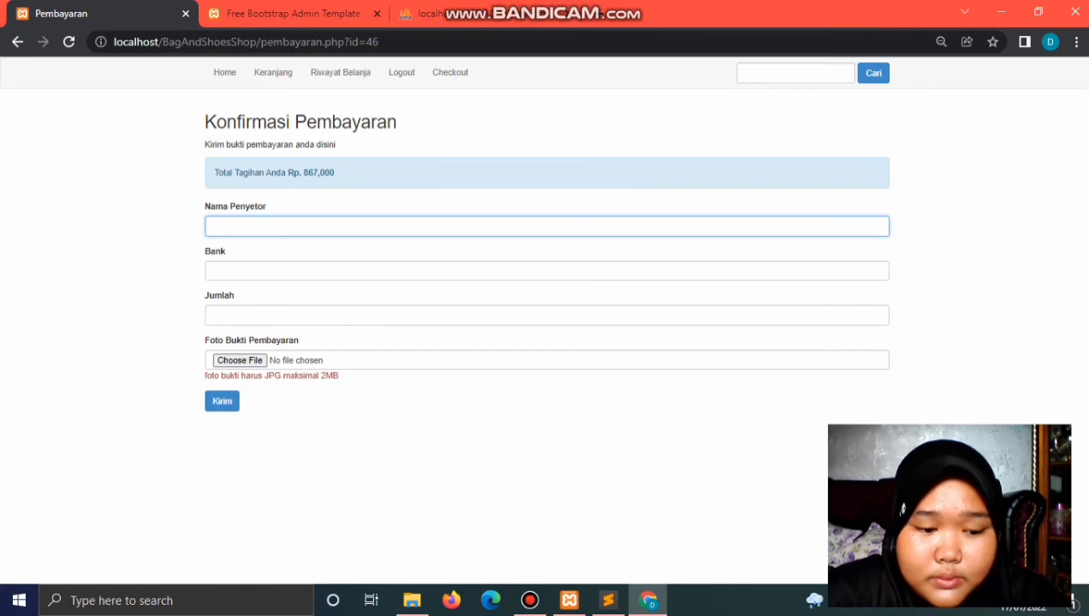
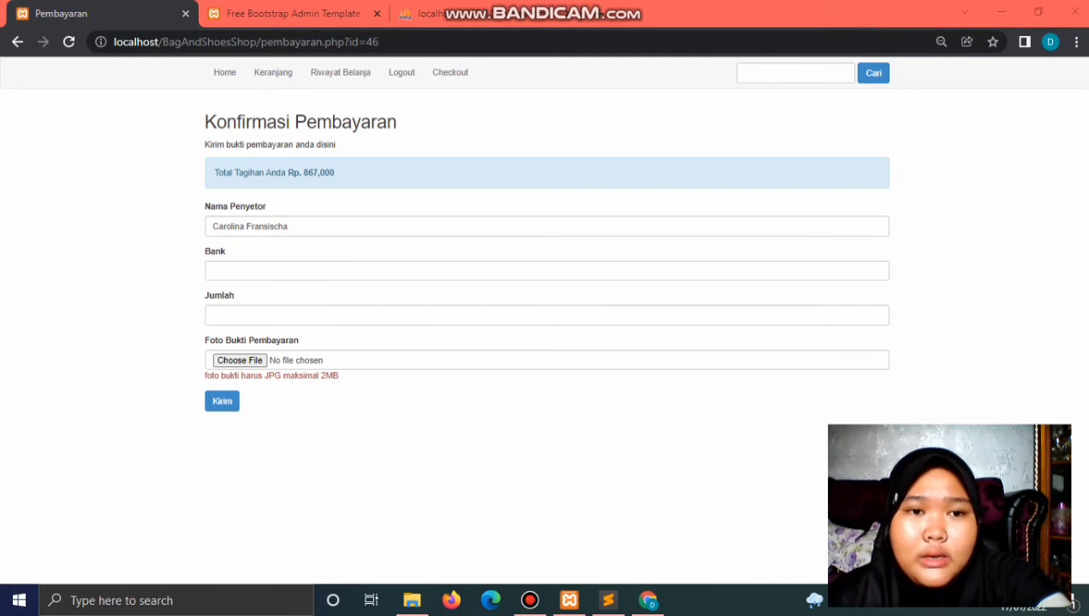
Step: Fill in bank mandiri and amount 867000, then start choosing the proof photo
left_click(213, 271)
type("mandiri")
key("Down")
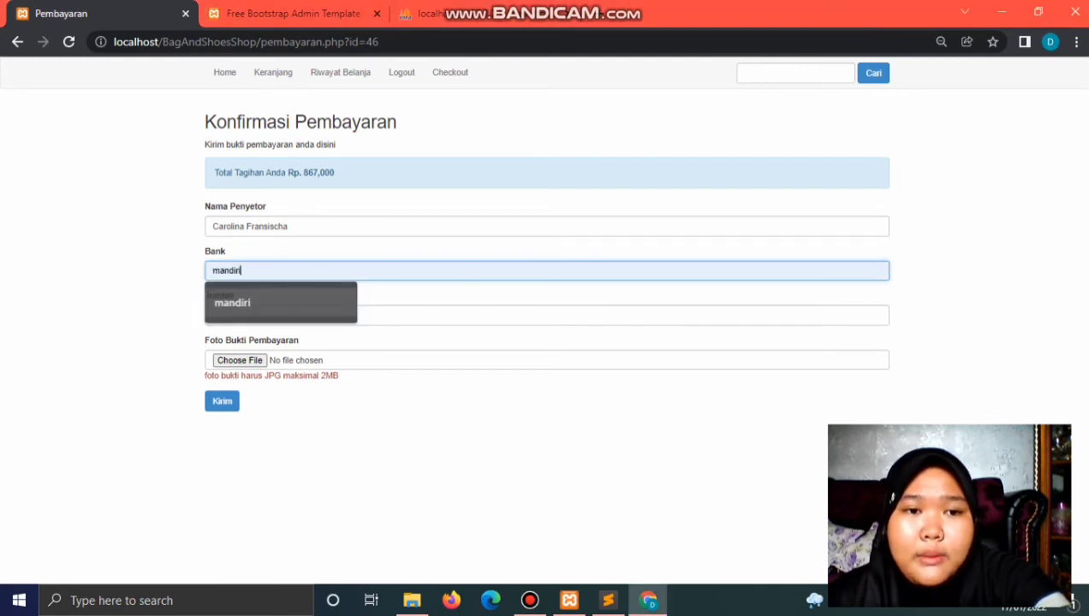
key("Return")
left_click(223, 315)
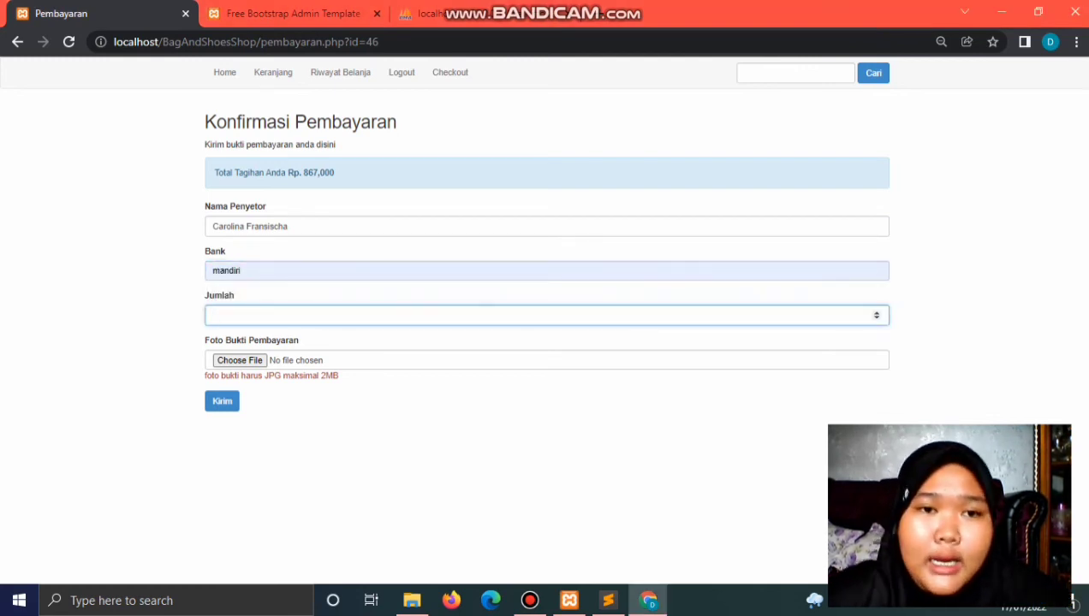
type("8")
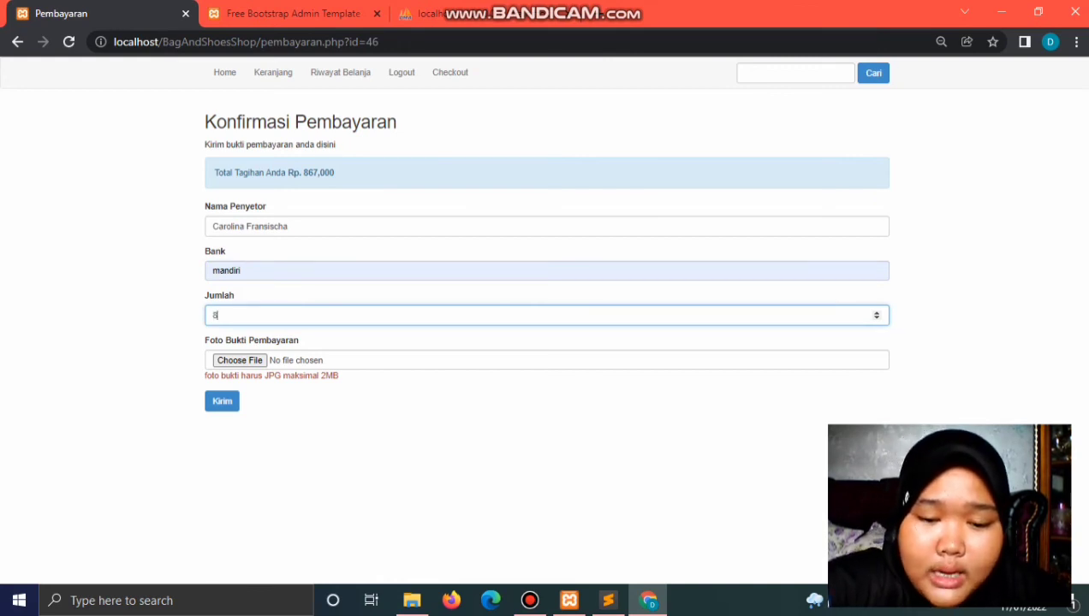
type("670")
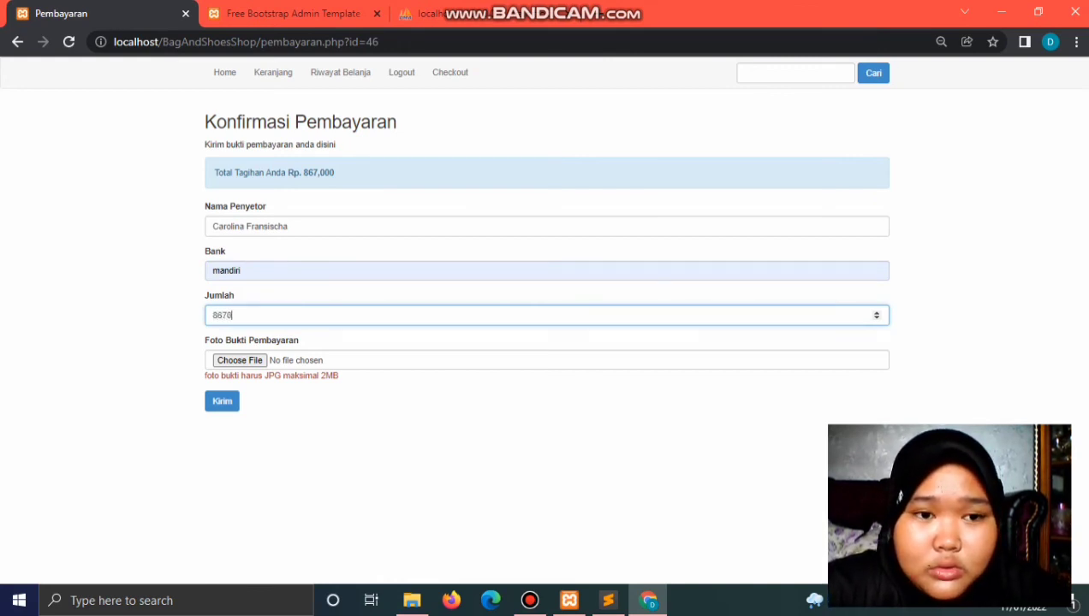
type("00")
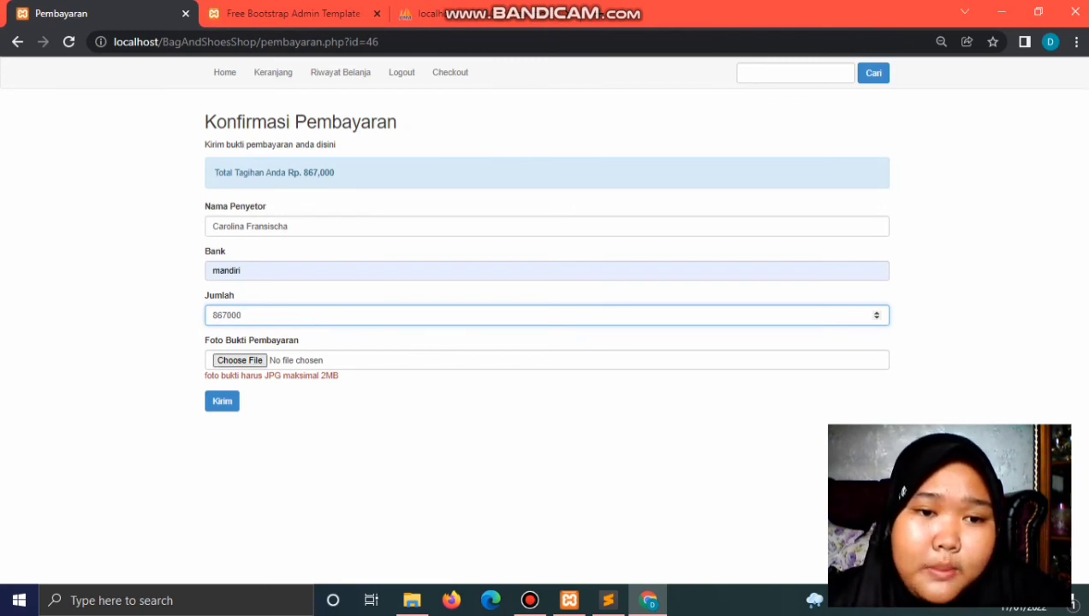
left_click(238, 360)
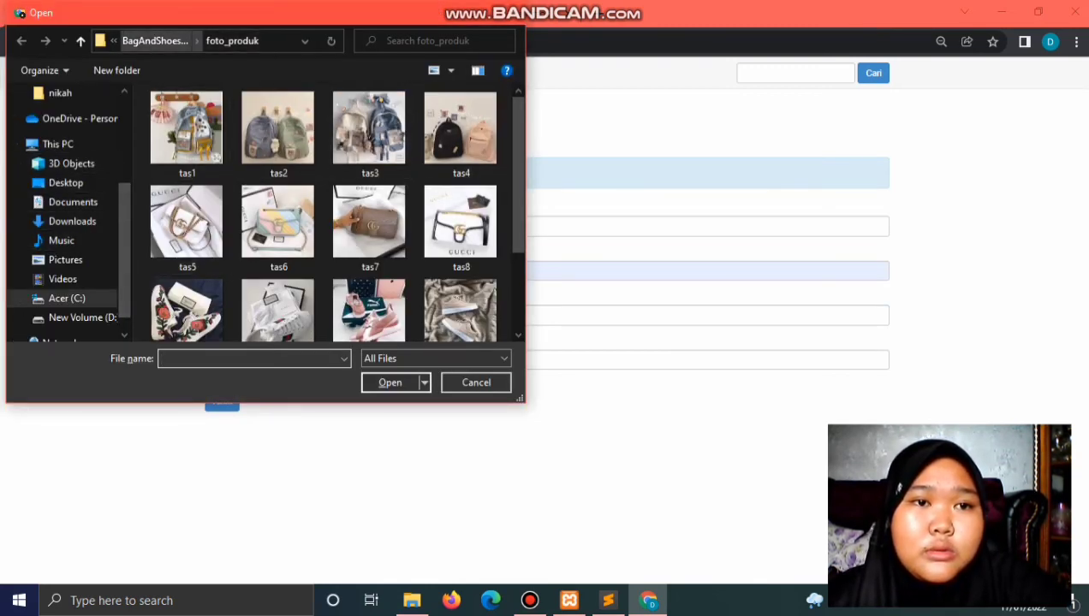
left_click(154, 41)
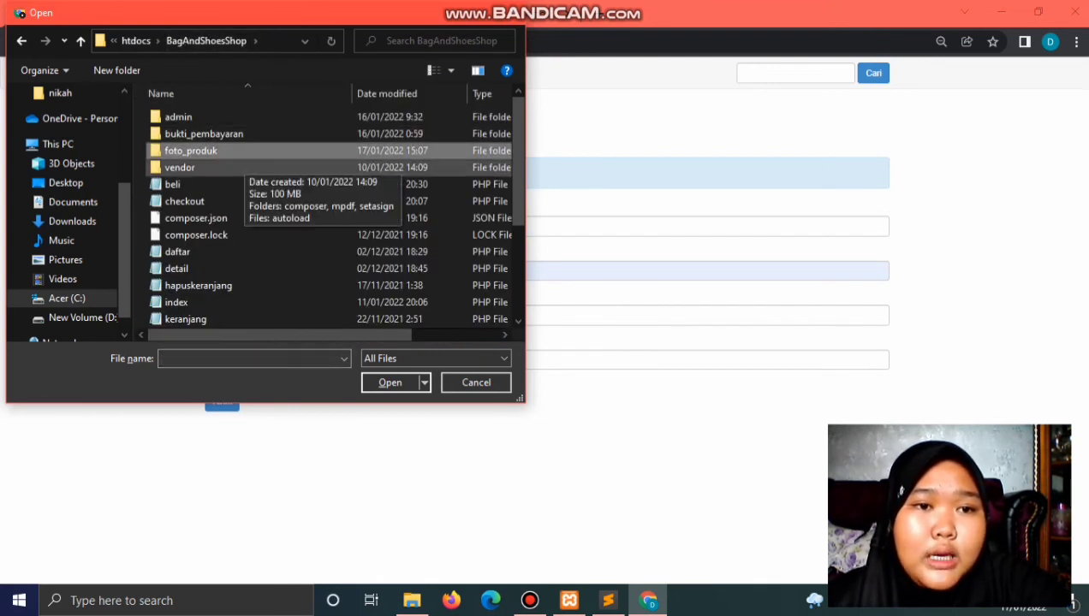
scroll(256, 214, "down", 3)
scroll(257, 214, "up", 3)
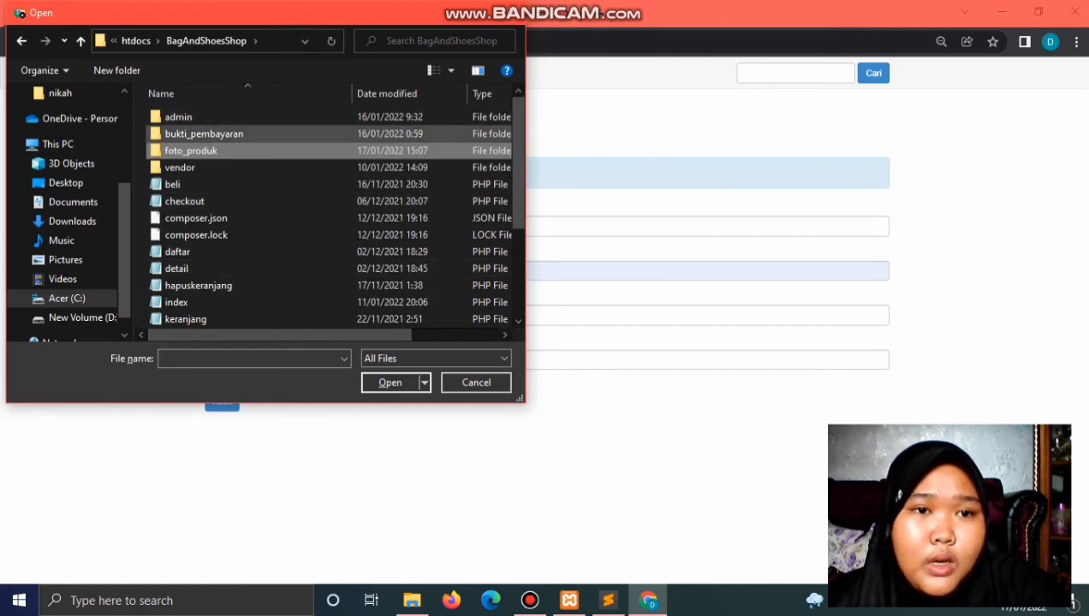
double_click(203, 134)
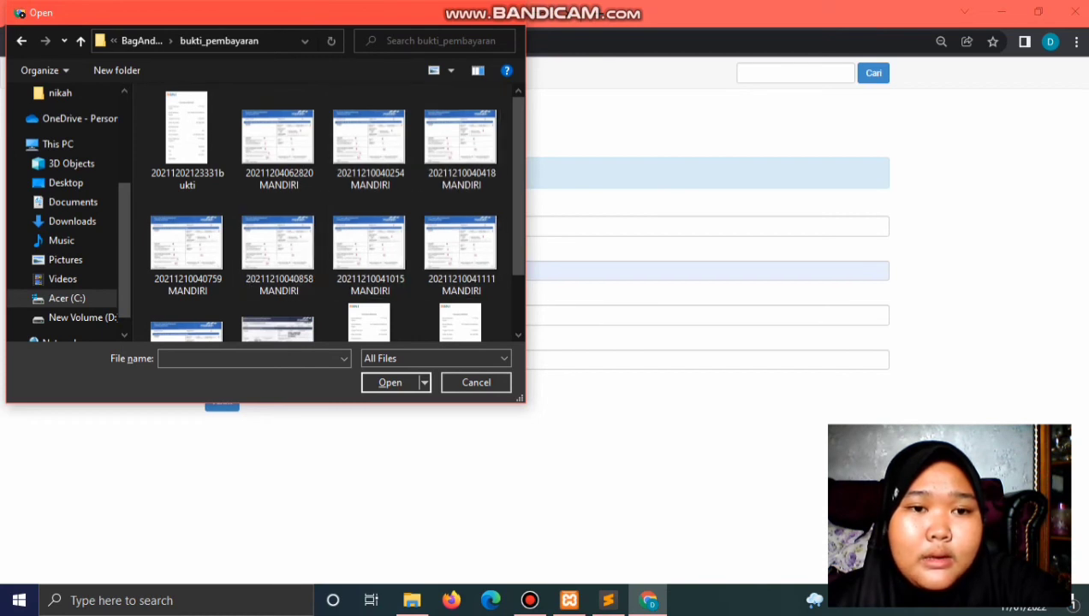
double_click(278, 244)
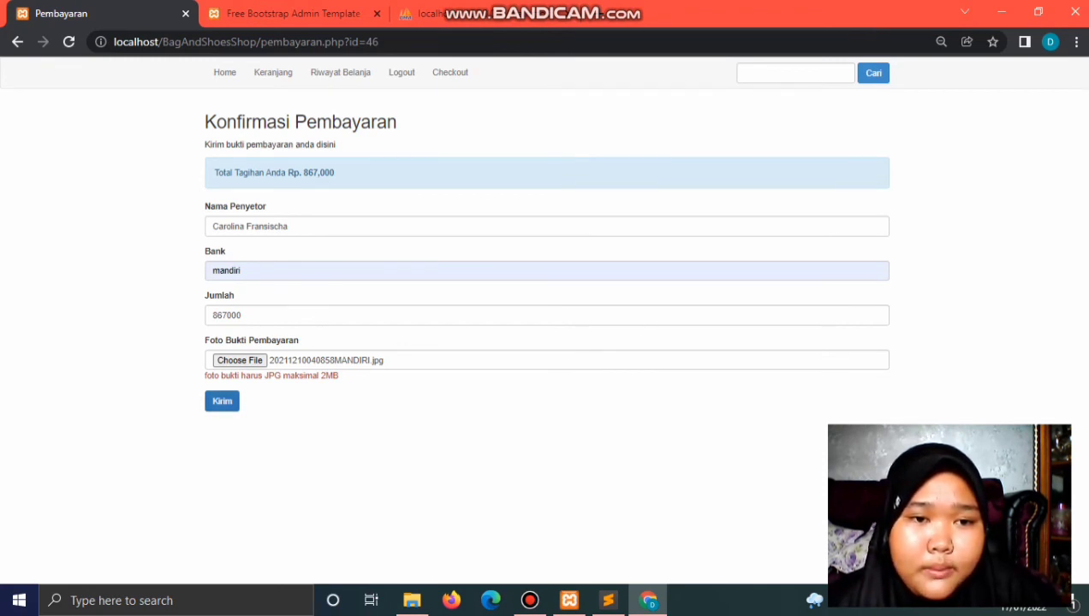
Step: Submit the mandiri Rp. 867,000 payment, dismiss the thank-you alert, and view the submitted payment
left_click(222, 401)
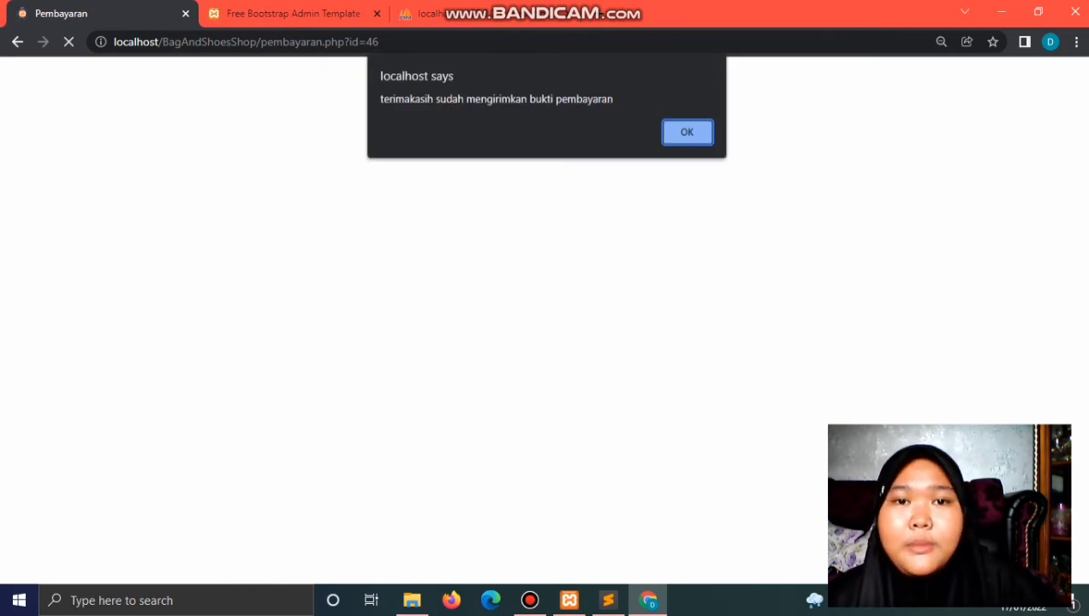
key("Return")
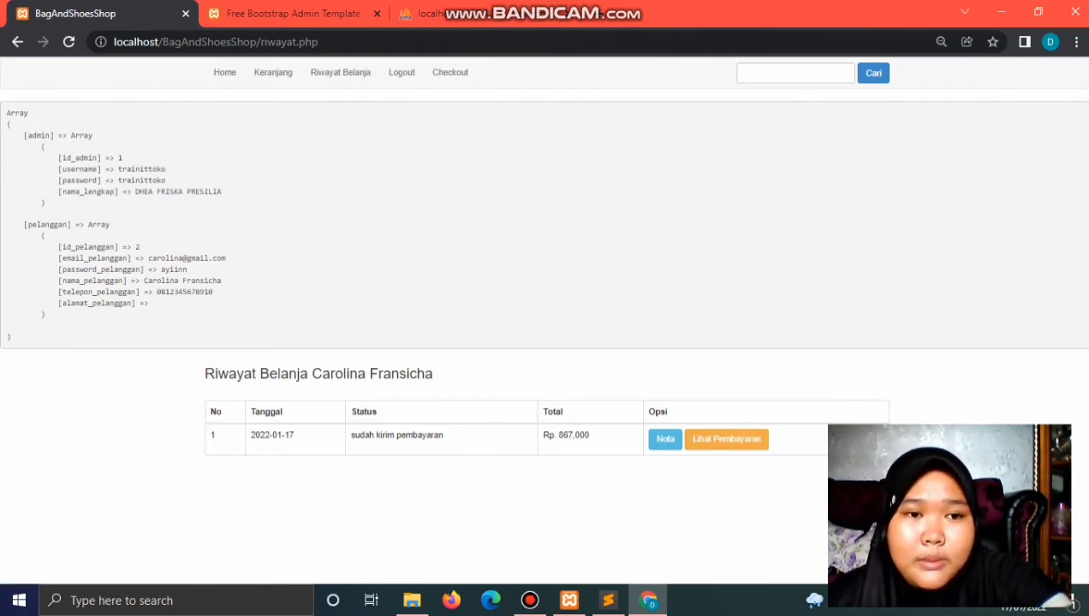
left_click(725, 438)
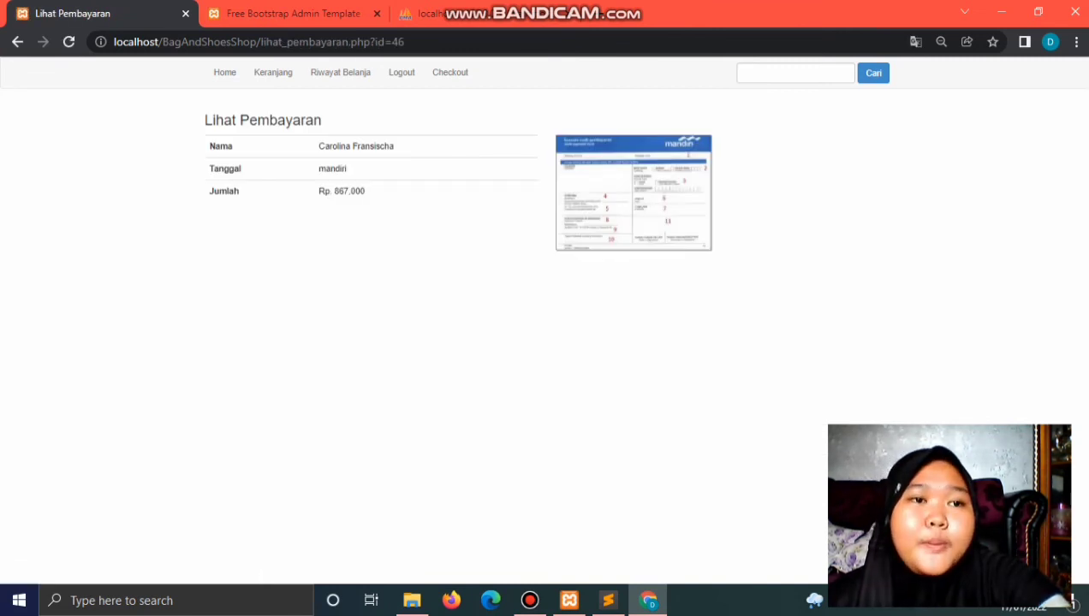
Step: Return to purchase history and switch to the admin tab's Data Pembelian list
left_click(17, 41)
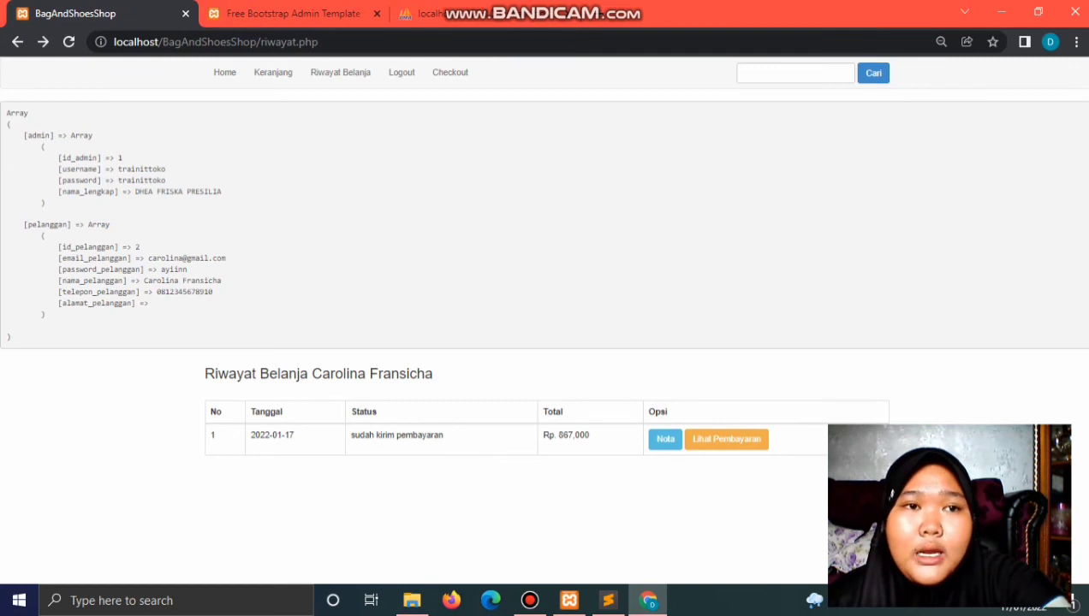
key("ctrl+Tab")
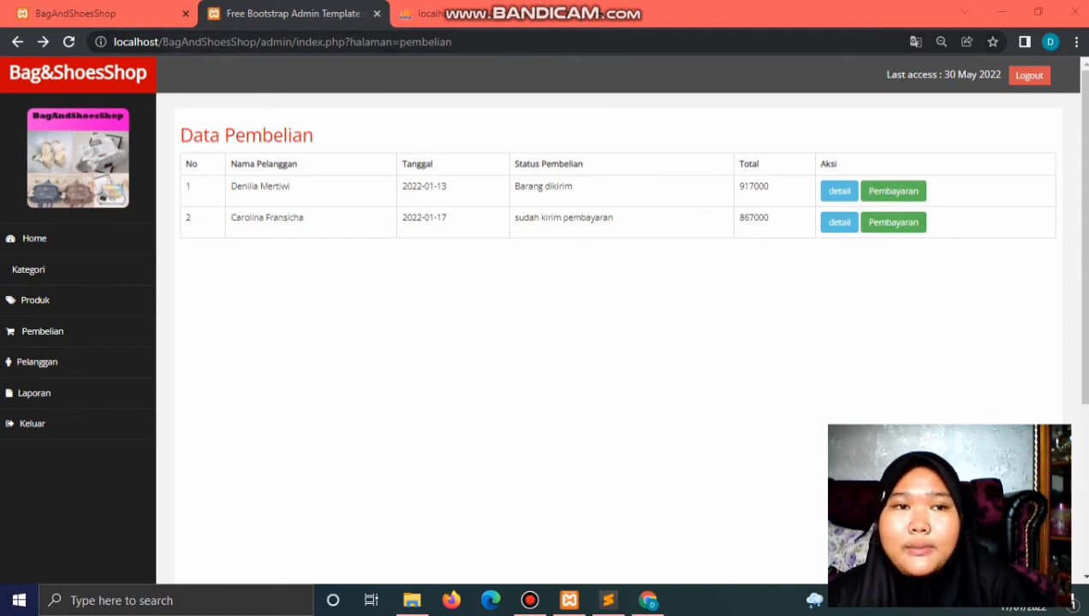
Step: Open the admin payment record for order 46 showing the mandiri Rp. 867,000 receipt
key("ctrl+Page_Up")
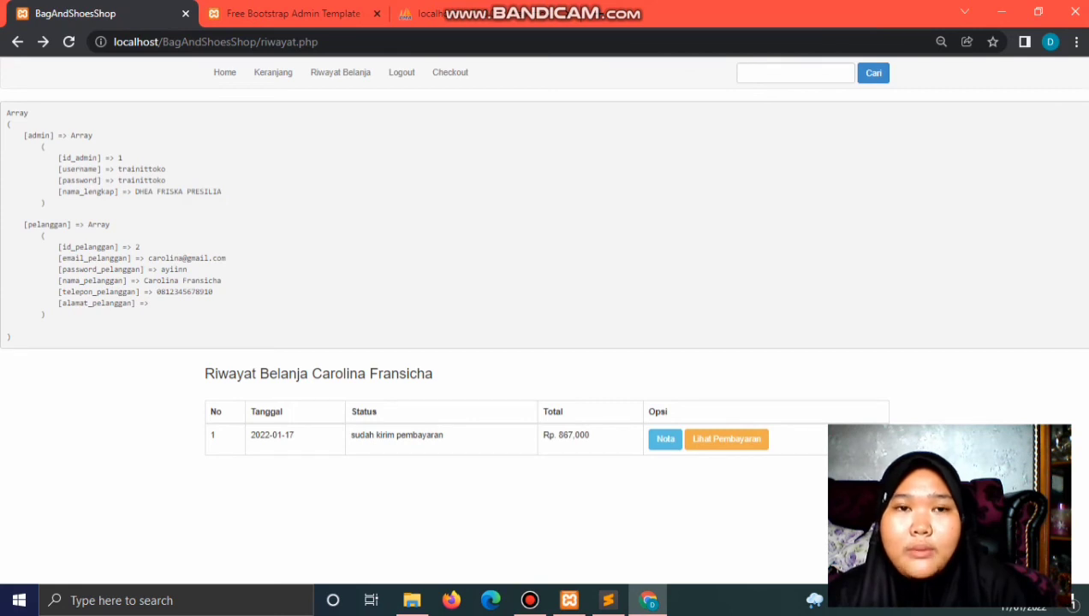
key("ctrl+Page_Down")
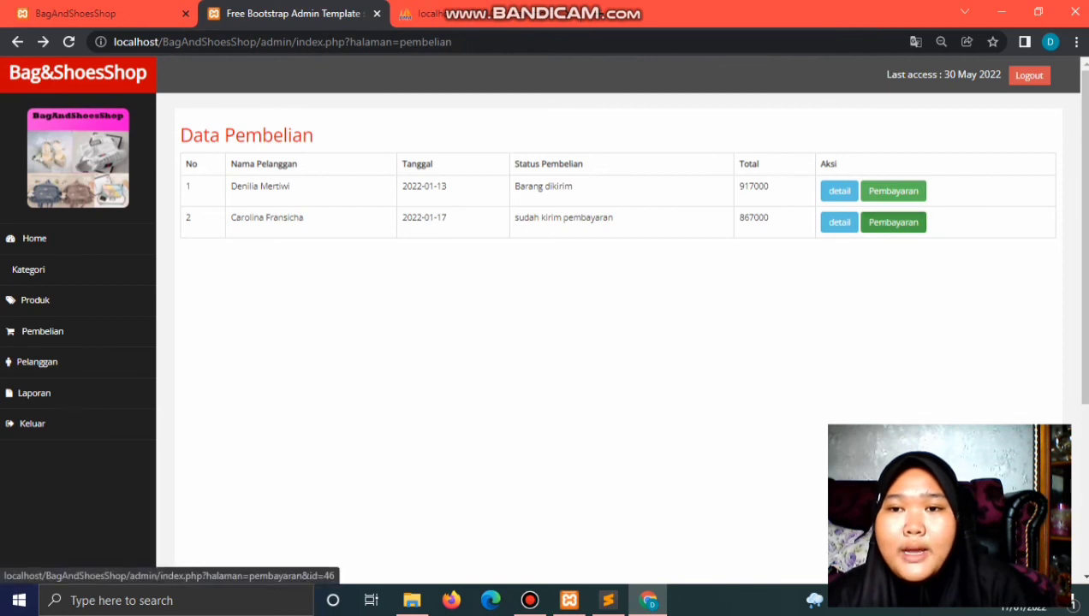
left_click(893, 222)
scroll(544, 326, "down", 3)
scroll(545, 325, "up", 3)
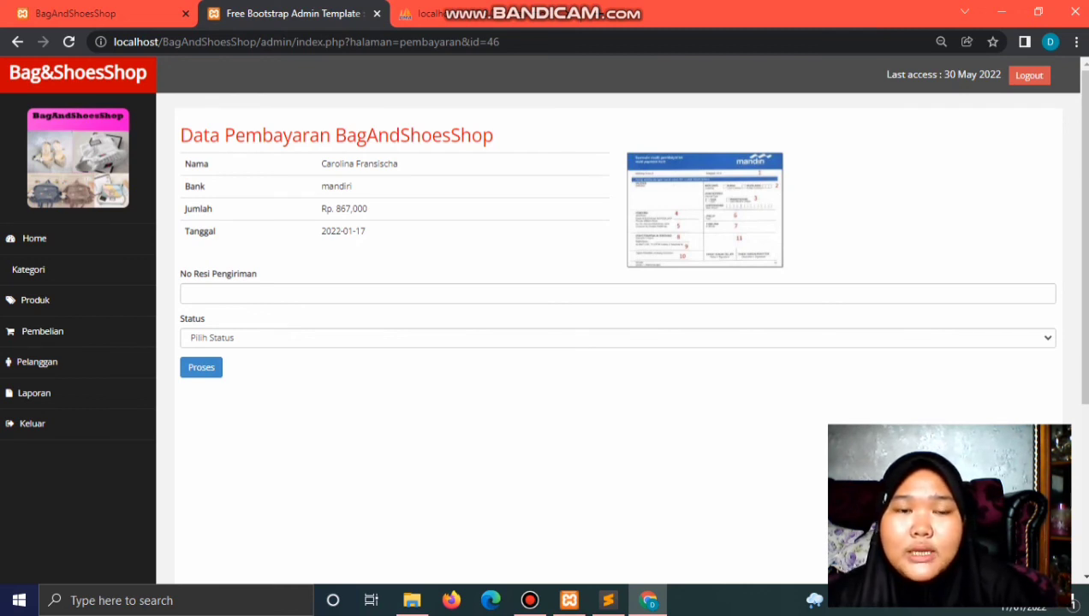
Step: Enter the shipping tracking number, set status to Barang Dikirim, and submit the update
left_click(343, 294)
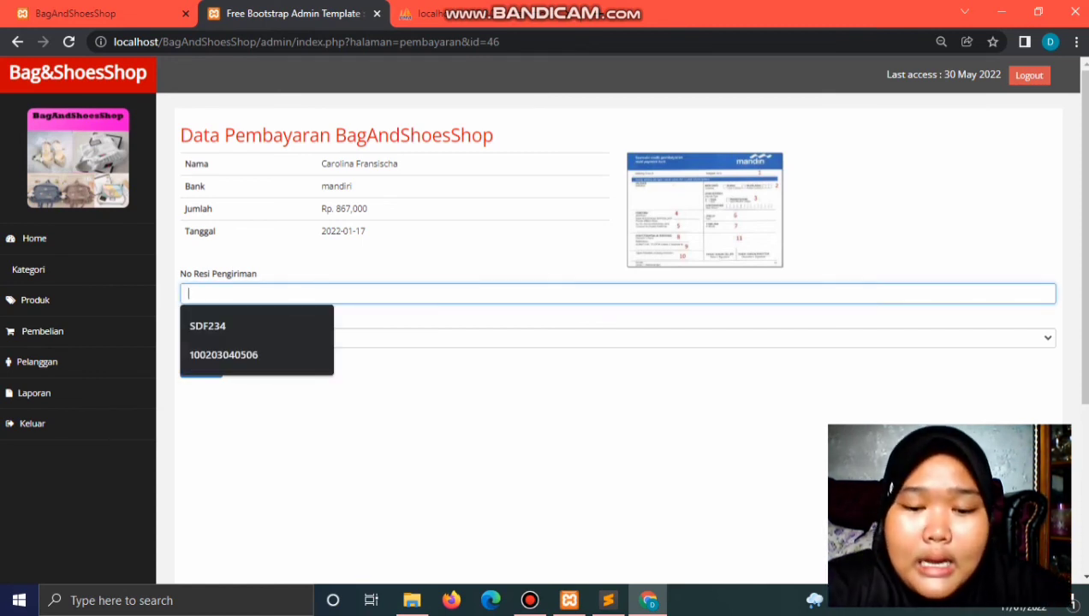
type("9837583")
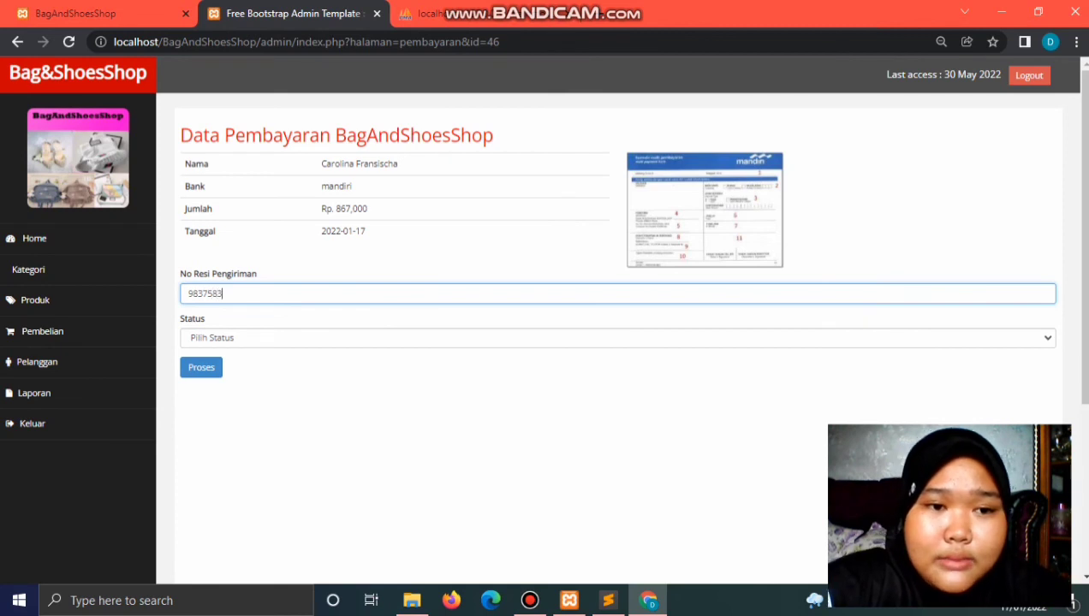
type("74928")
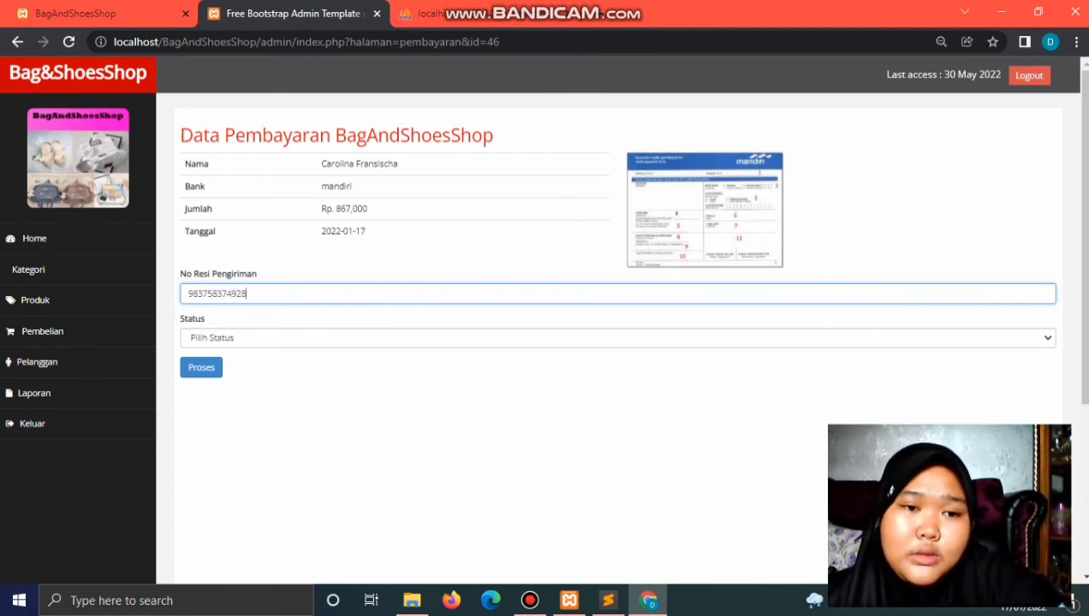
left_click(600, 337)
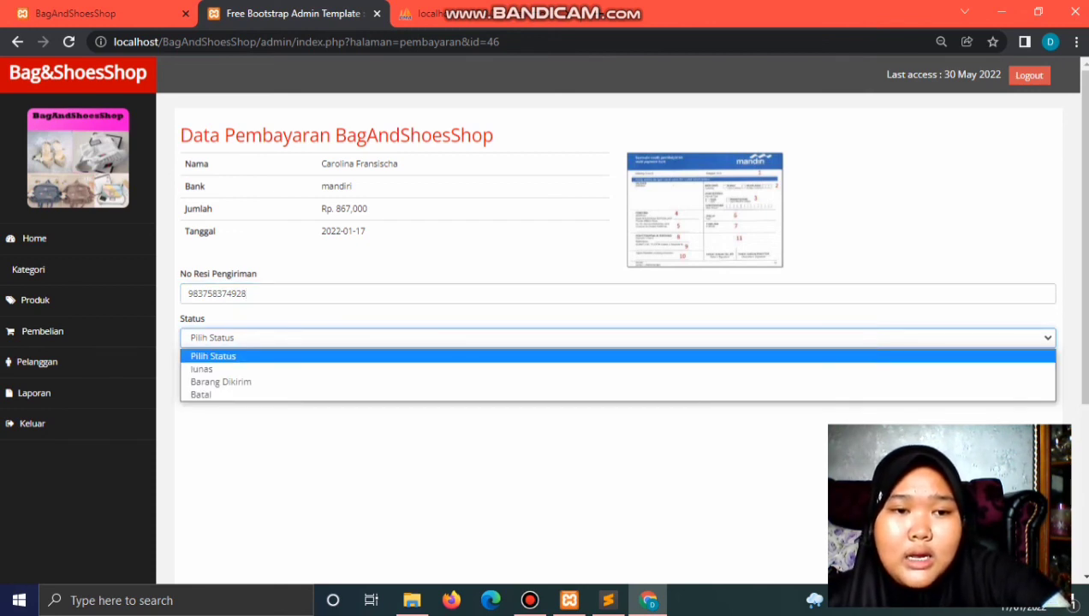
key("Down")
key("Down")
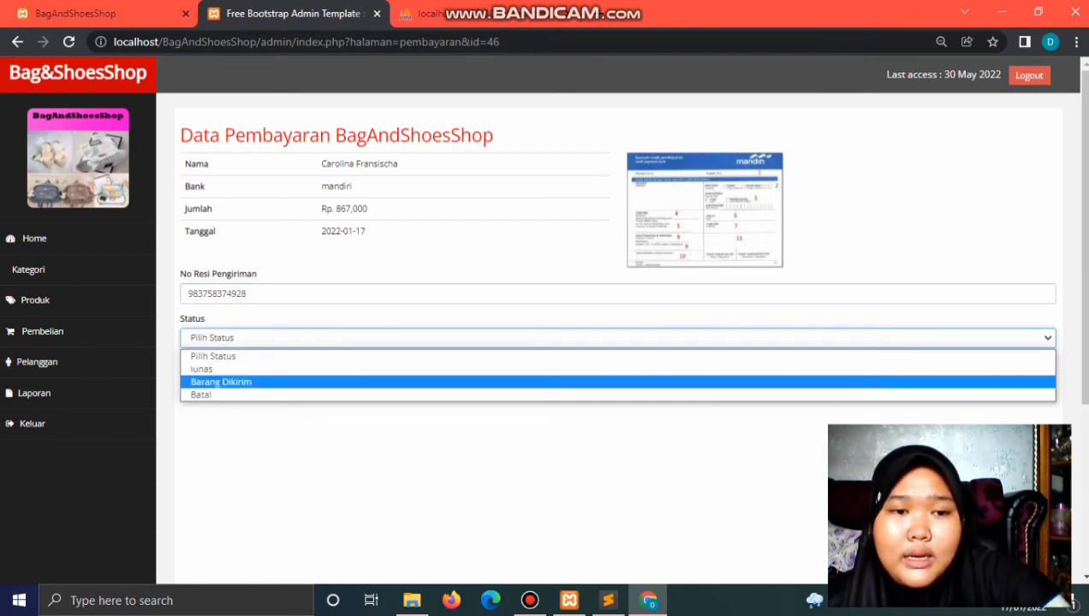
key("Return")
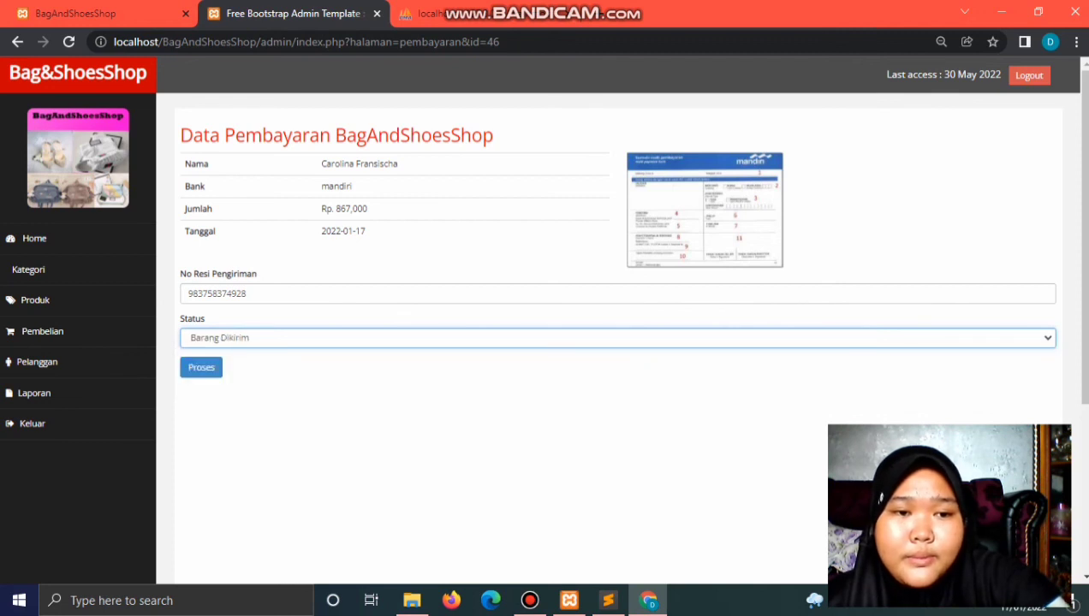
key("Tab")
key("Return")
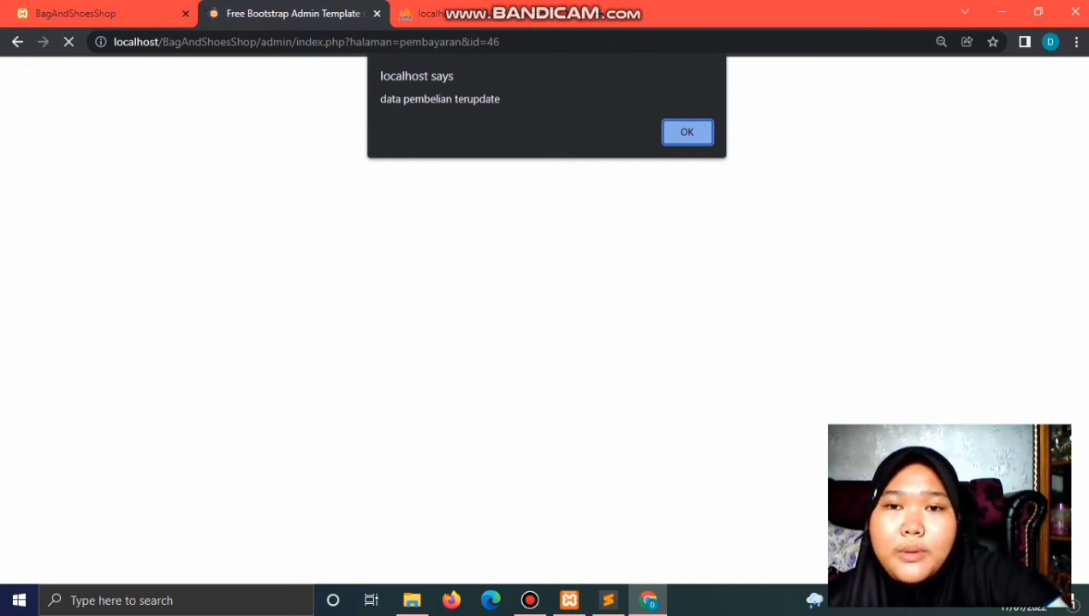
key("Return")
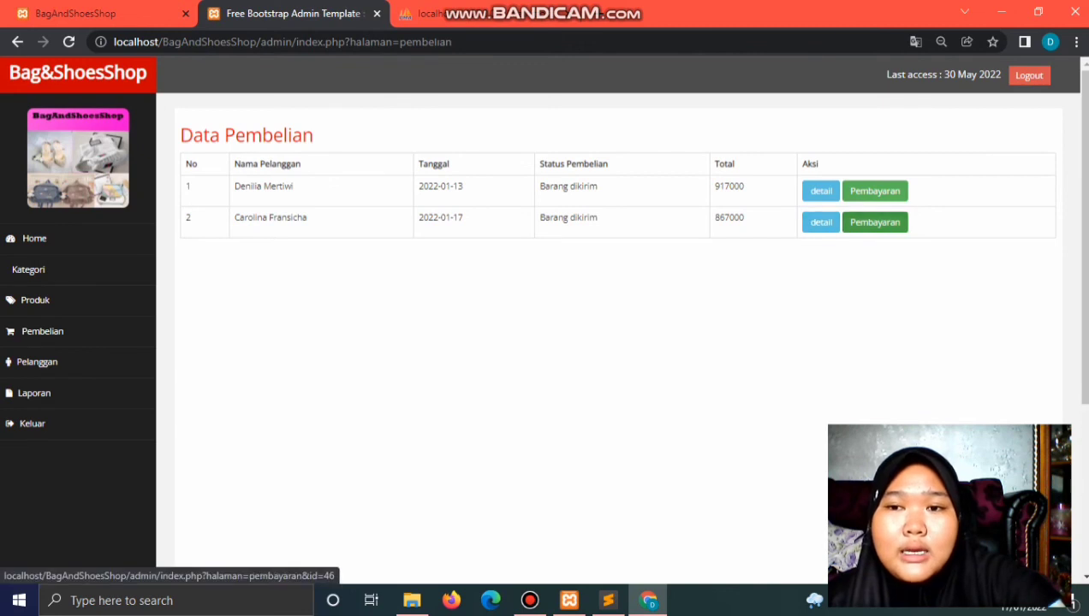
Step: Check the admin payment details for the second order, then go back to the list
left_click(873, 221)
scroll(548, 342, "down", 1)
scroll(548, 343, "up", 1)
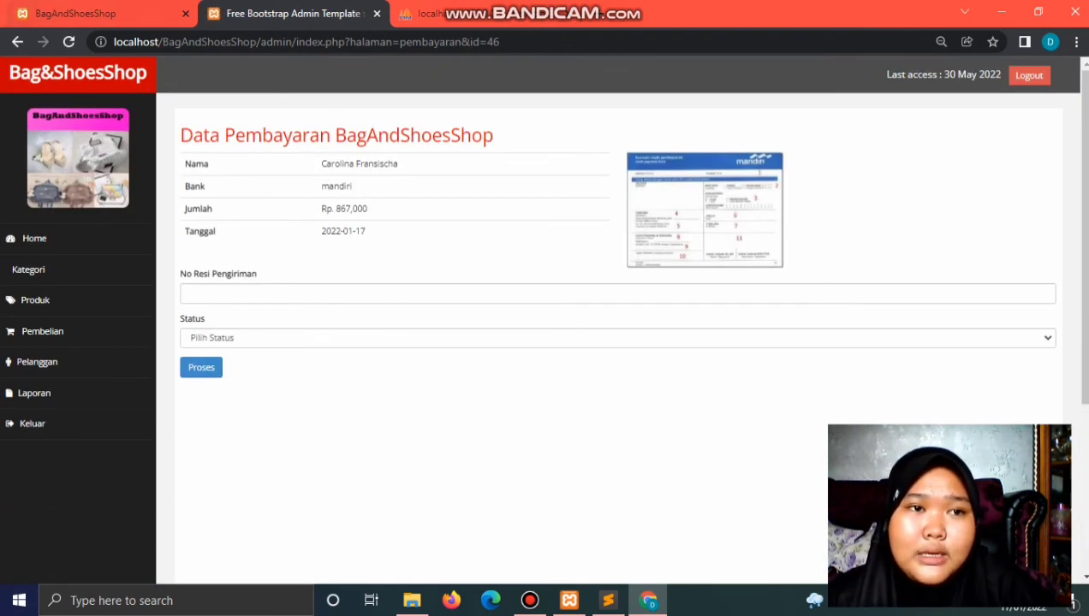
left_click(17, 41)
Step: Reload the customer's history showing Barang dikirim, view the payment, then open the empty cart
left_click(86, 13)
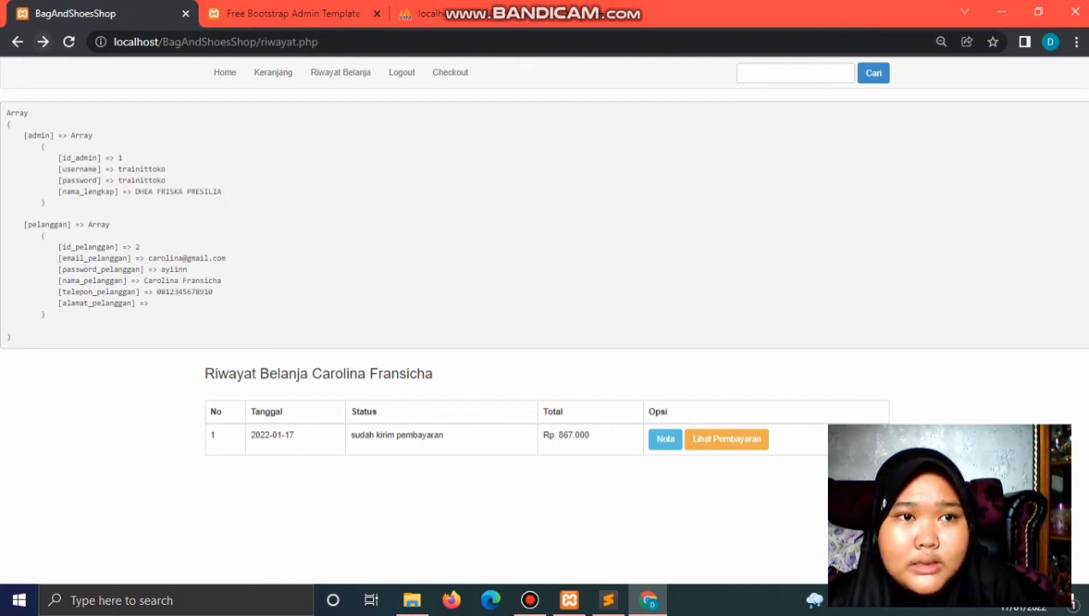
left_click(68, 42)
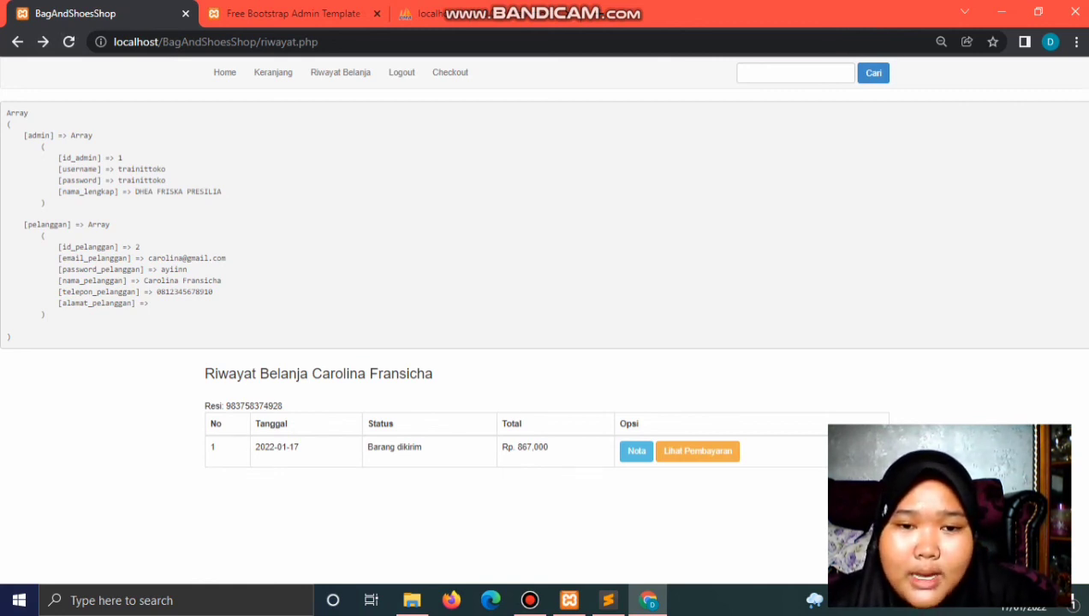
left_click(698, 451)
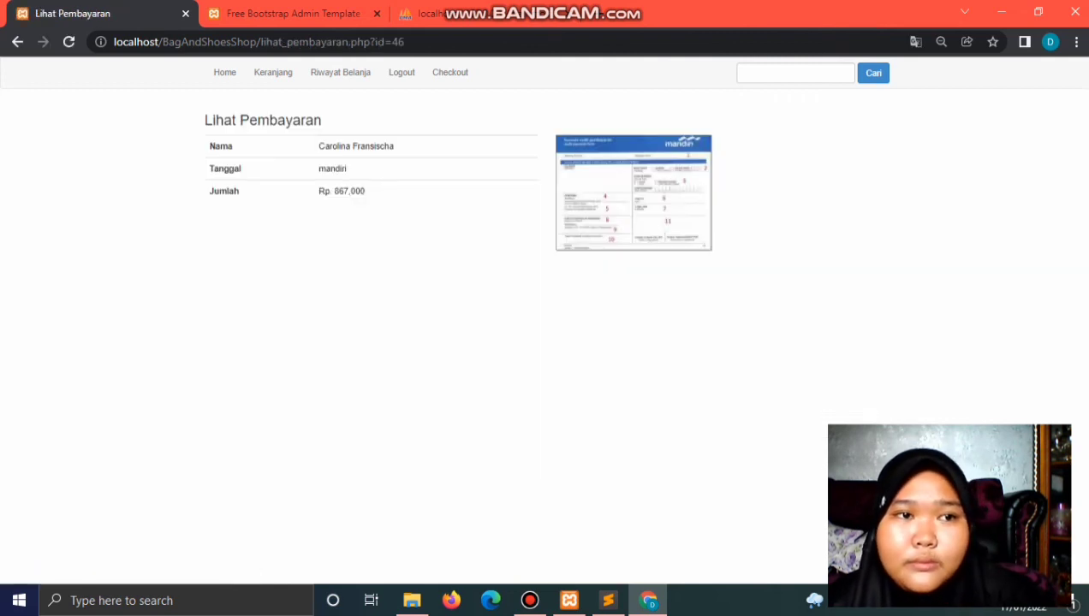
left_click(17, 41)
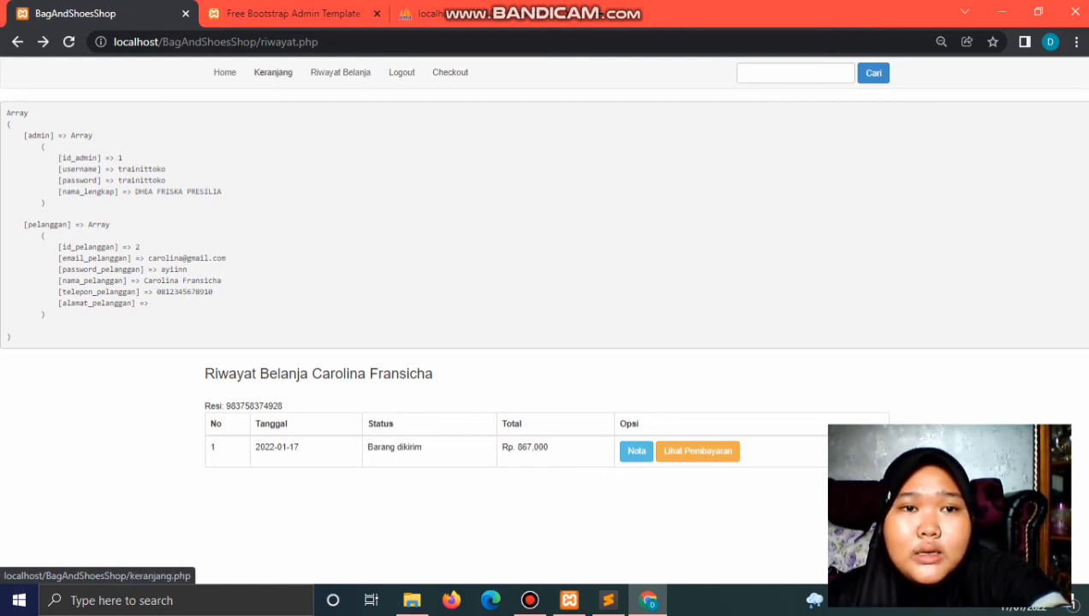
left_click(273, 72)
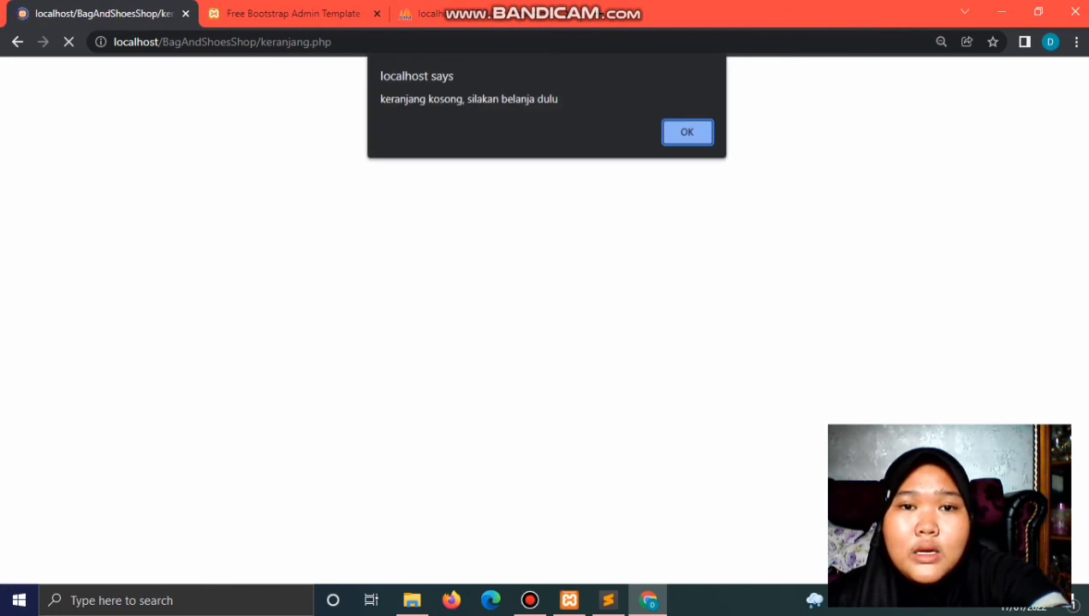
key("Return")
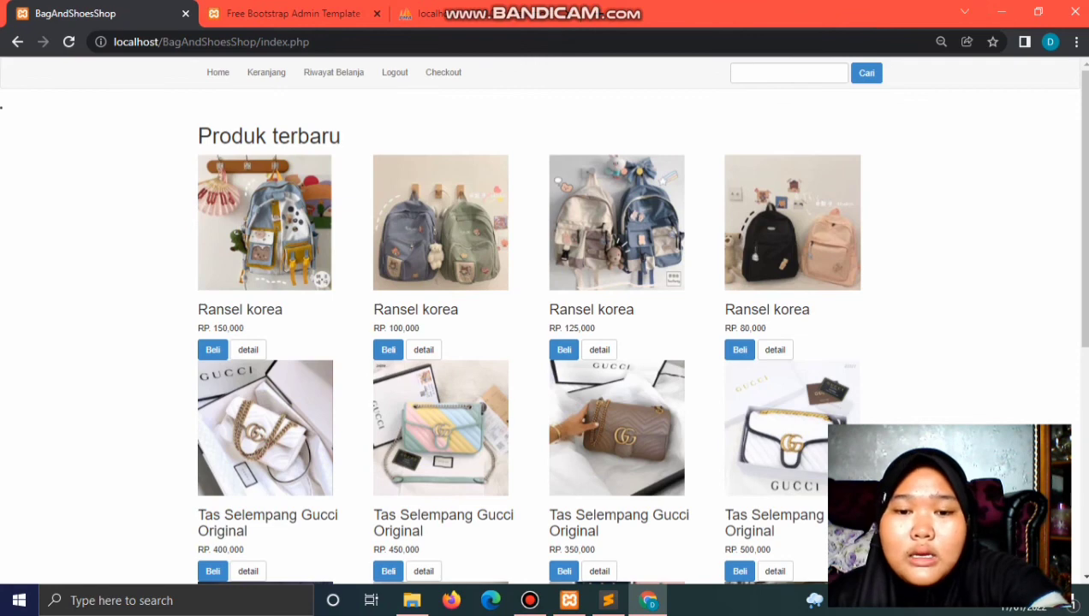
key("alt+Tab")
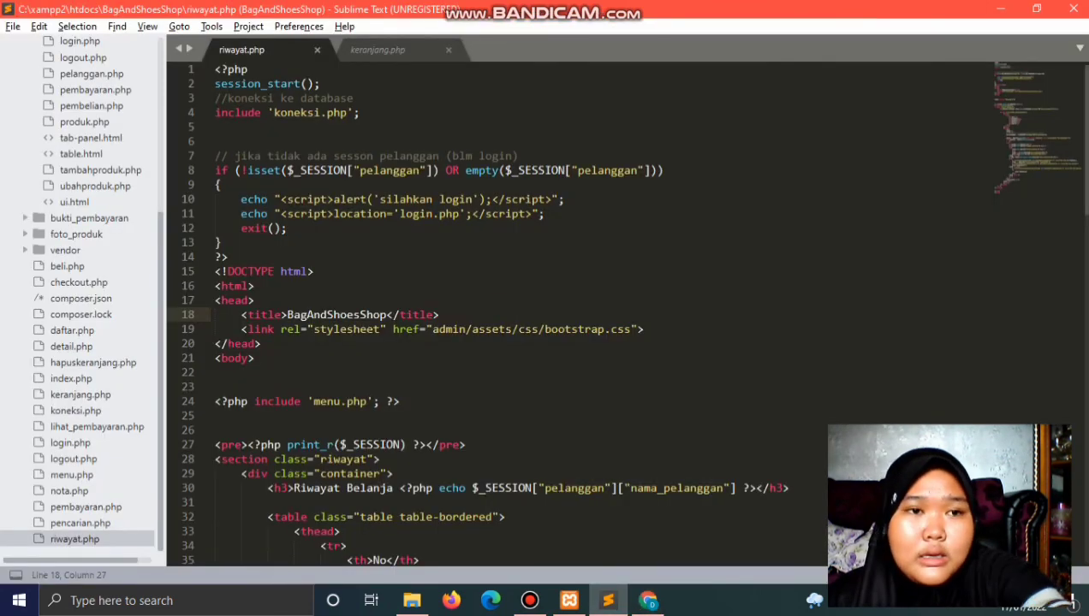
scroll(77, 326, "up", 2)
scroll(77, 327, "up", 3)
scroll(77, 328, "down", 5)
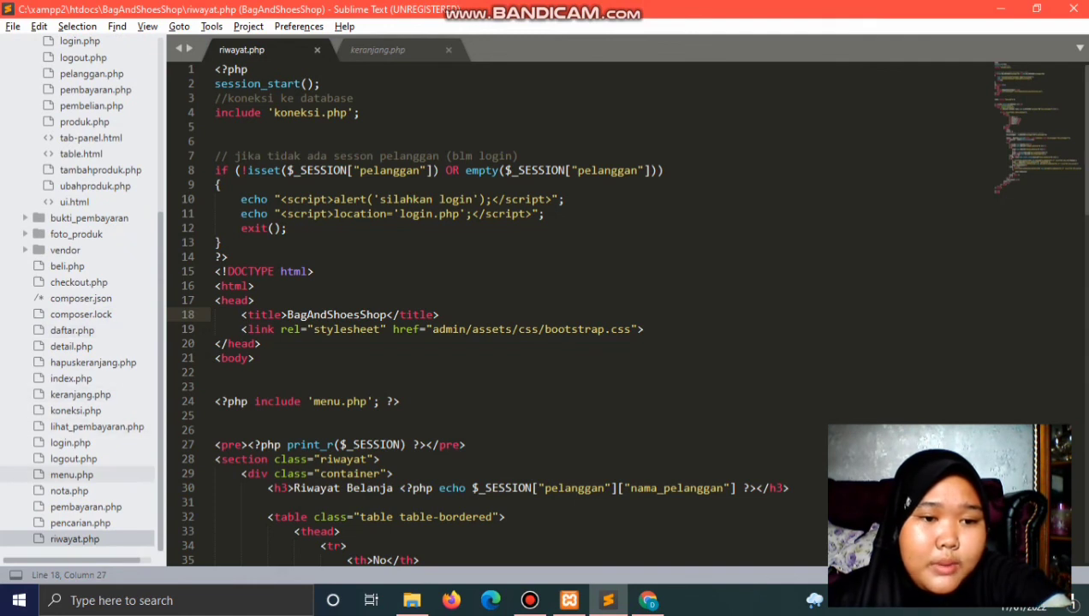
left_click(85, 506)
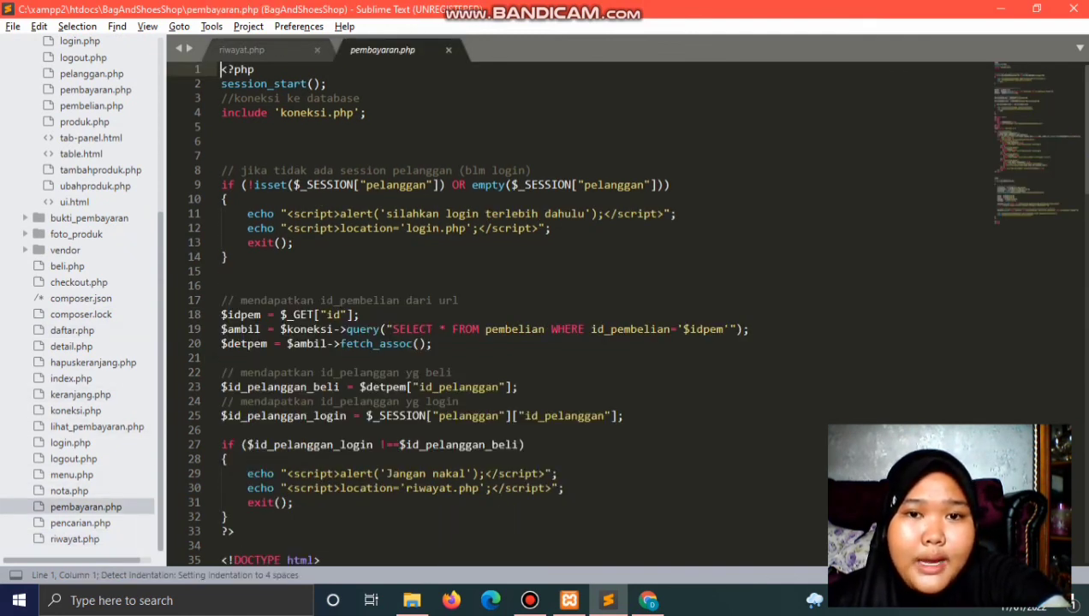
scroll(591, 320, "down", 7)
scroll(590, 320, "down", 6)
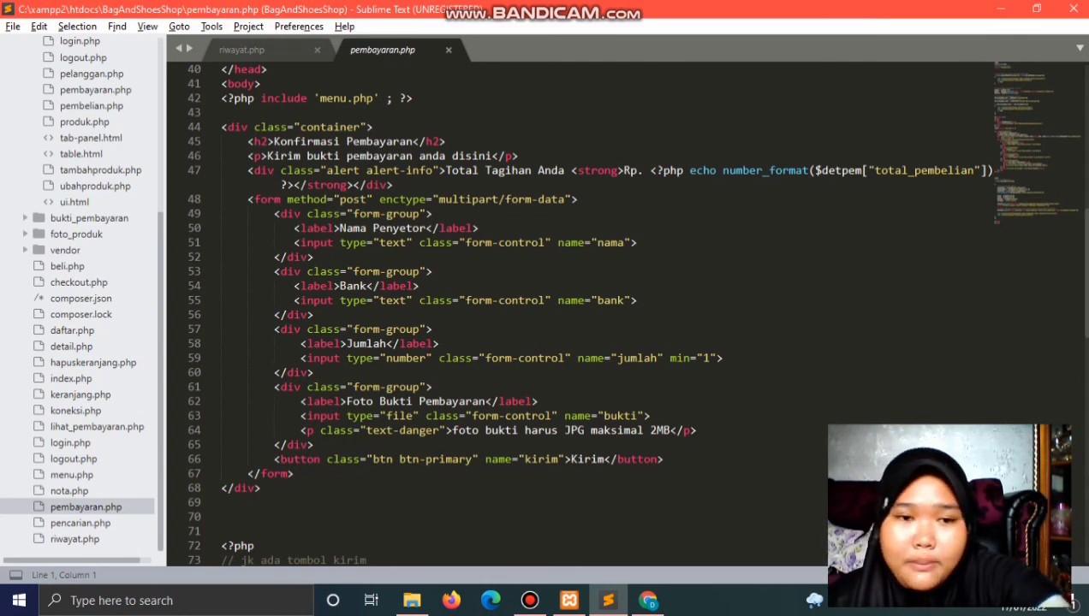
scroll(599, 308, "up", 13)
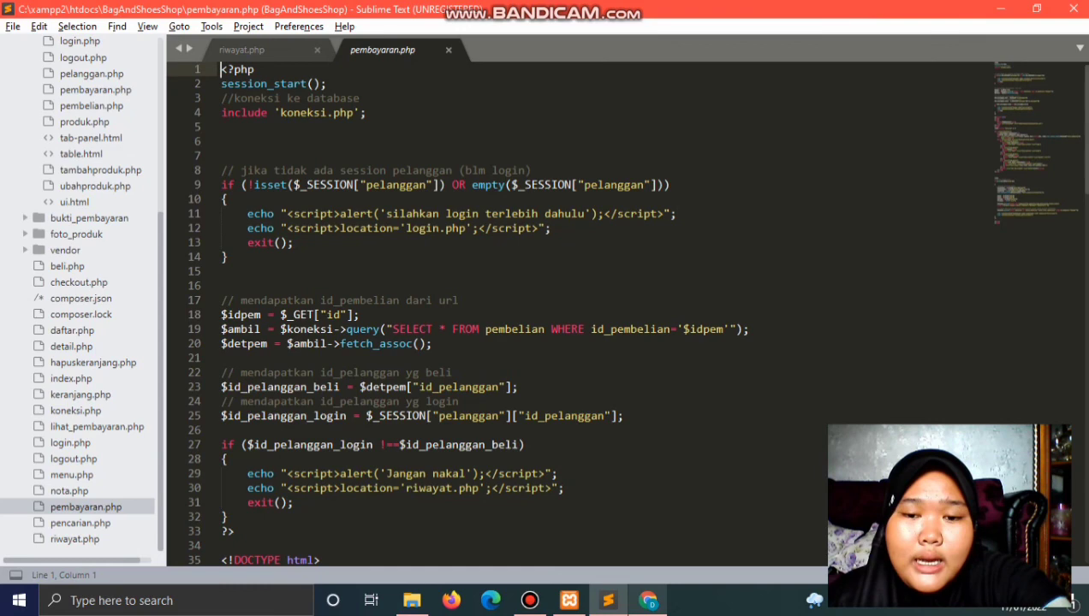
key("alt+Tab")
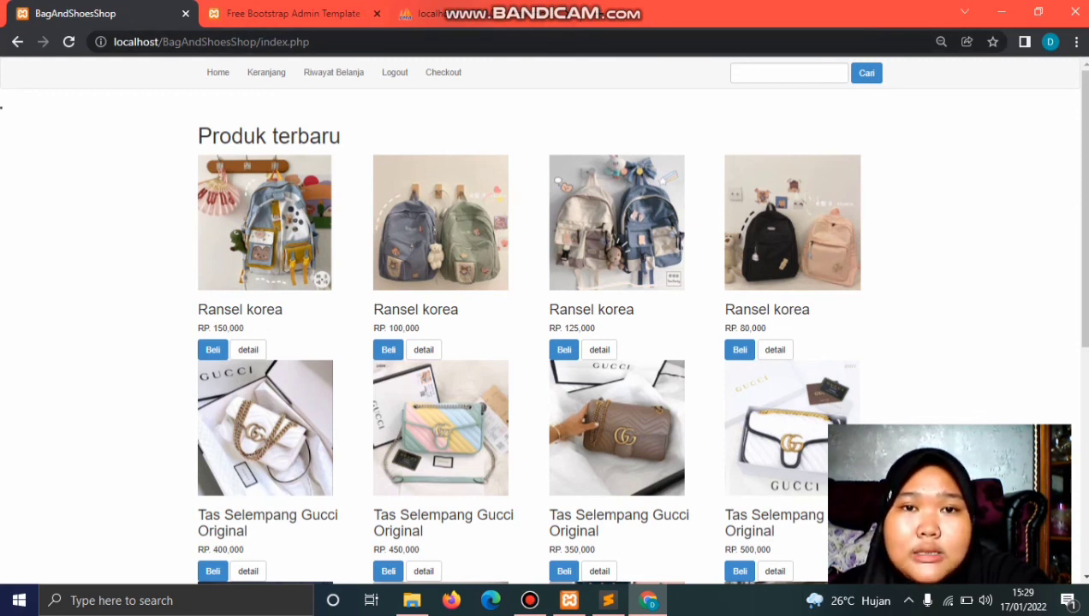
Step: In the admin Laporan page, set both report dates to 17/01/2022
key("ctrl+Tab")
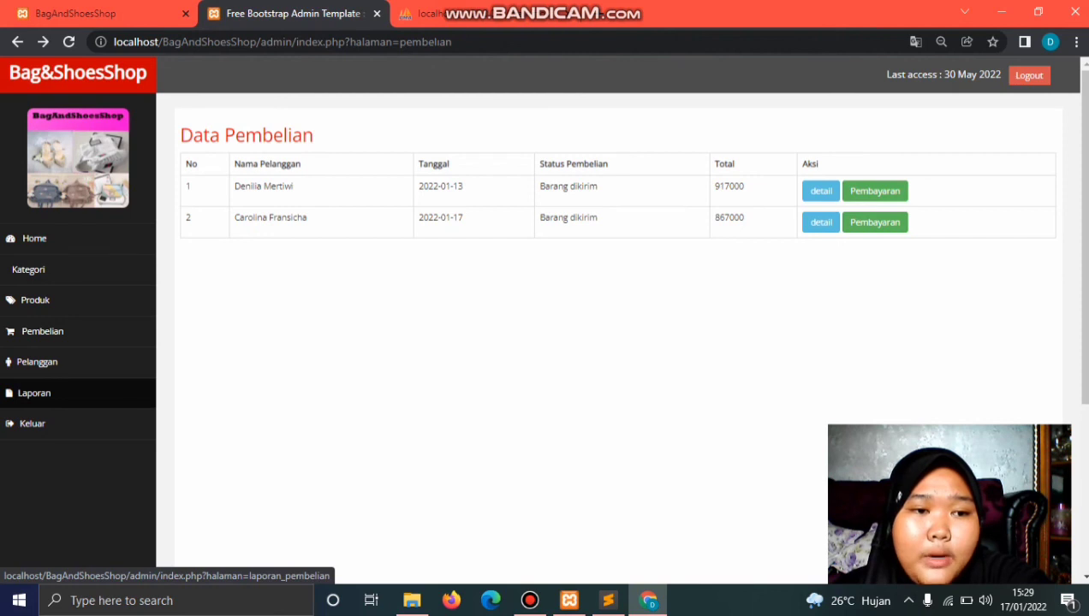
left_click(34, 393)
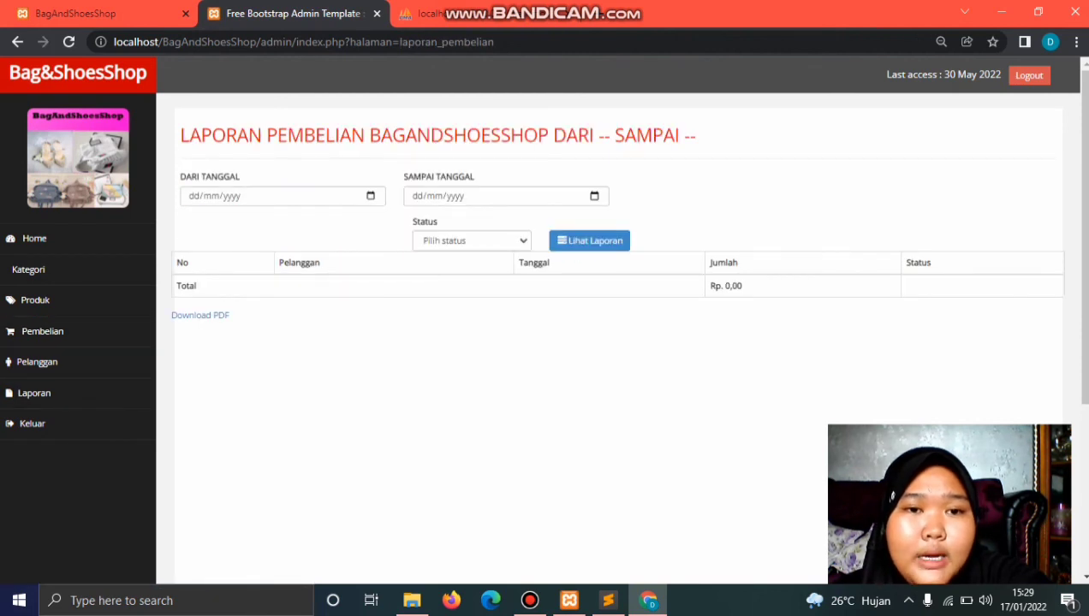
left_click(193, 196)
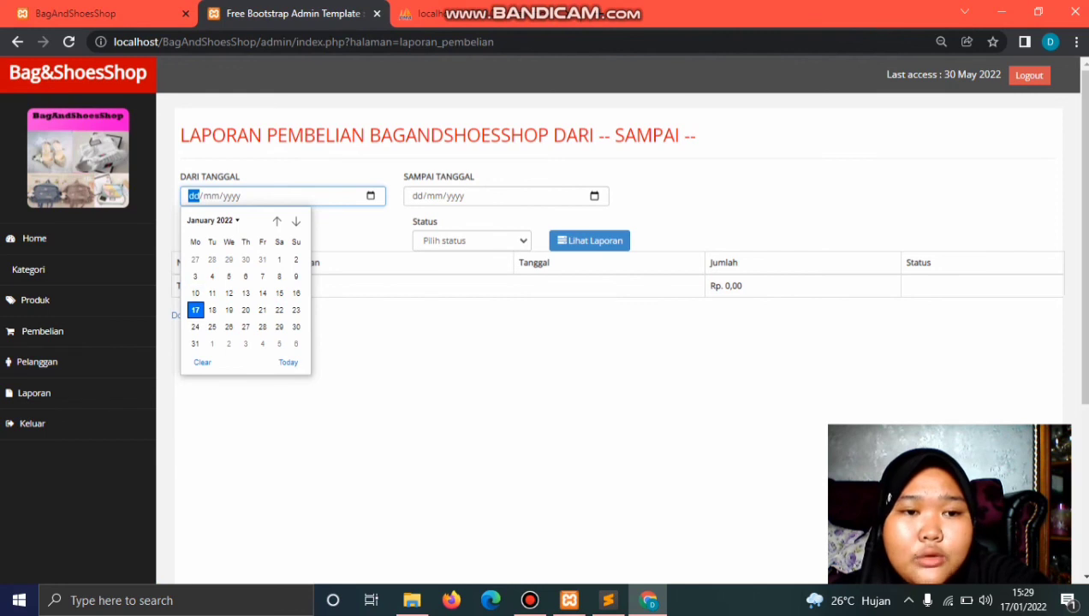
key("Return")
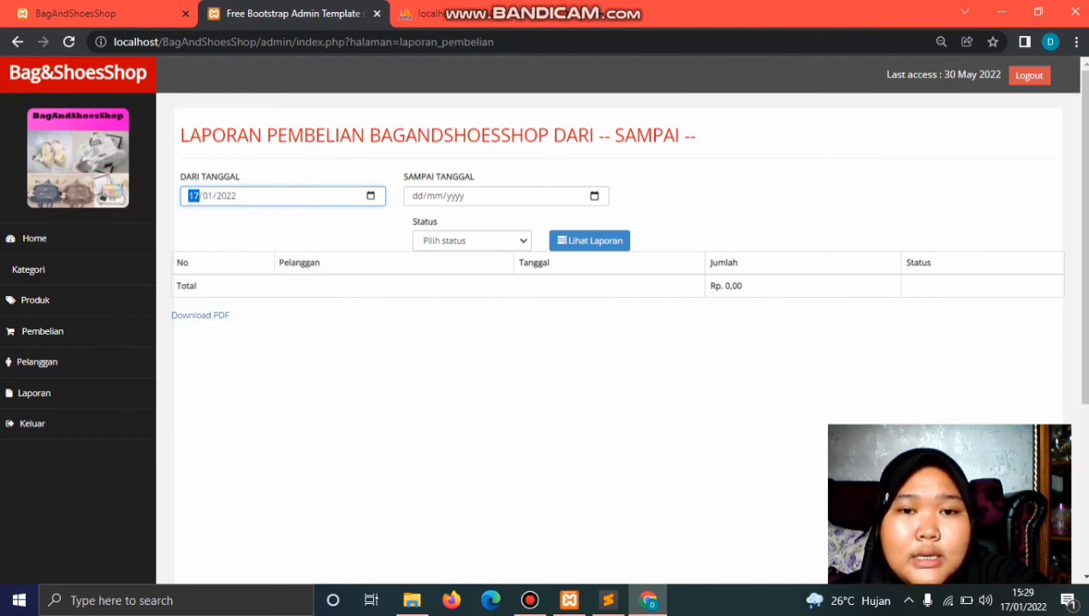
left_click(417, 196)
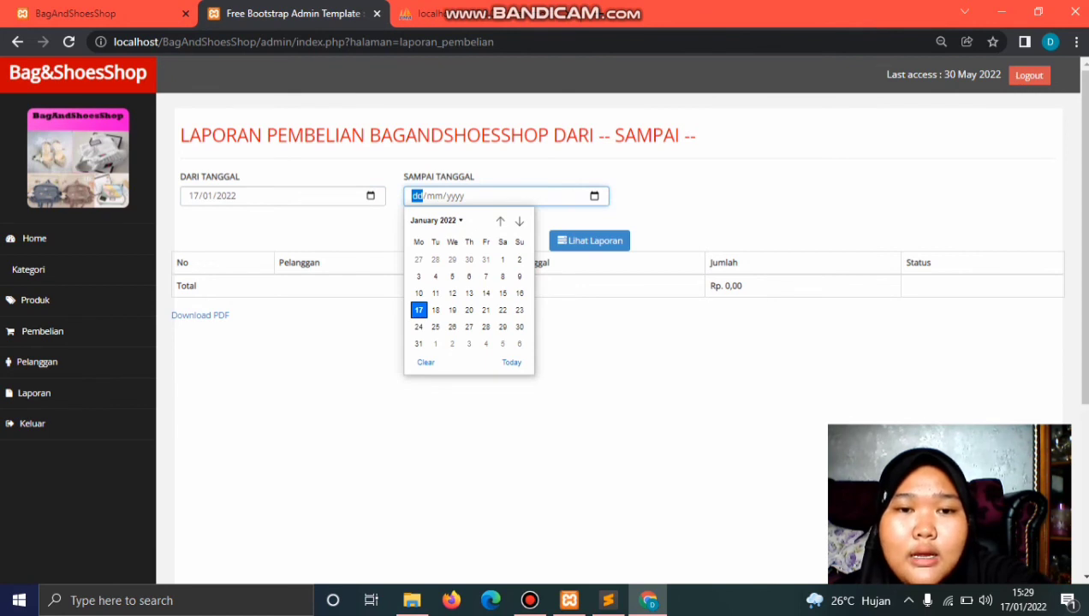
key("Return")
Step: Filter the report by status Barang dikirim and generate it
key("Tab")
key("Tab")
key("Tab")
key("alt+Down")
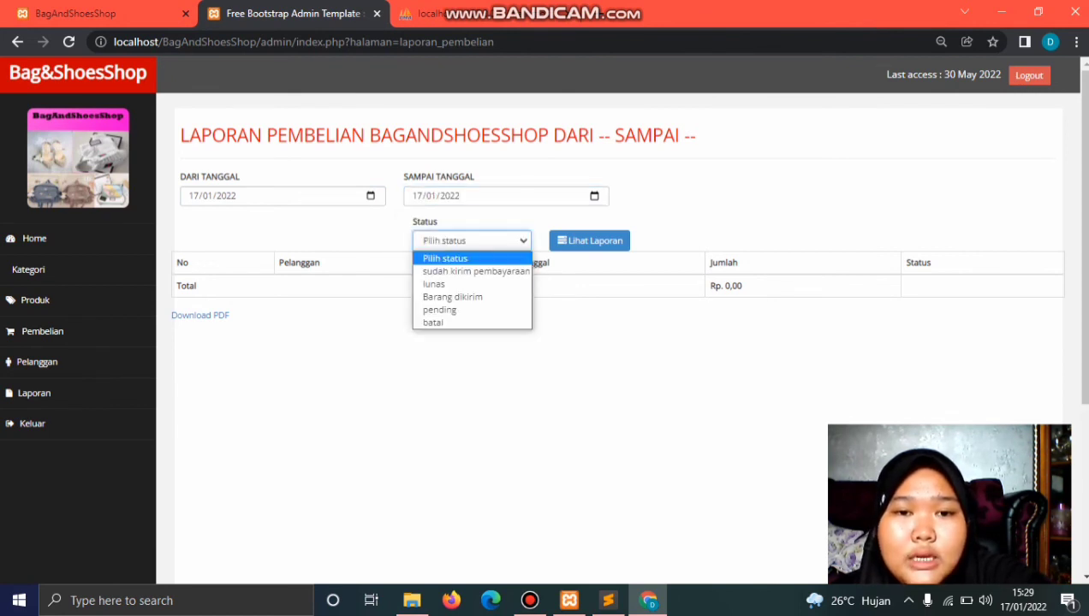
key("Down")
key("Down")
key("Down")
key("Return")
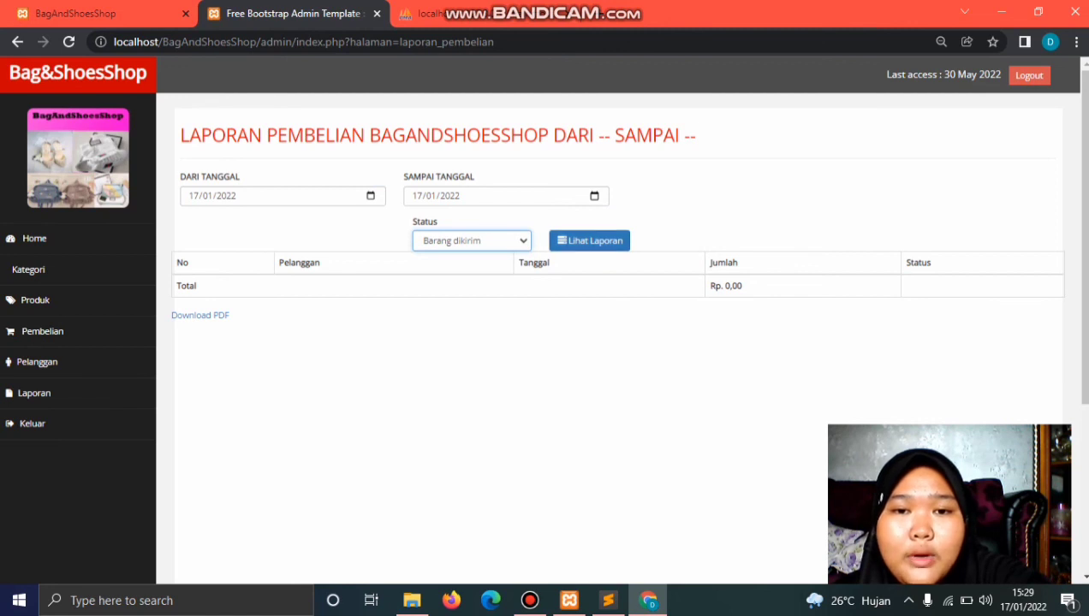
key("Tab")
key("Return")
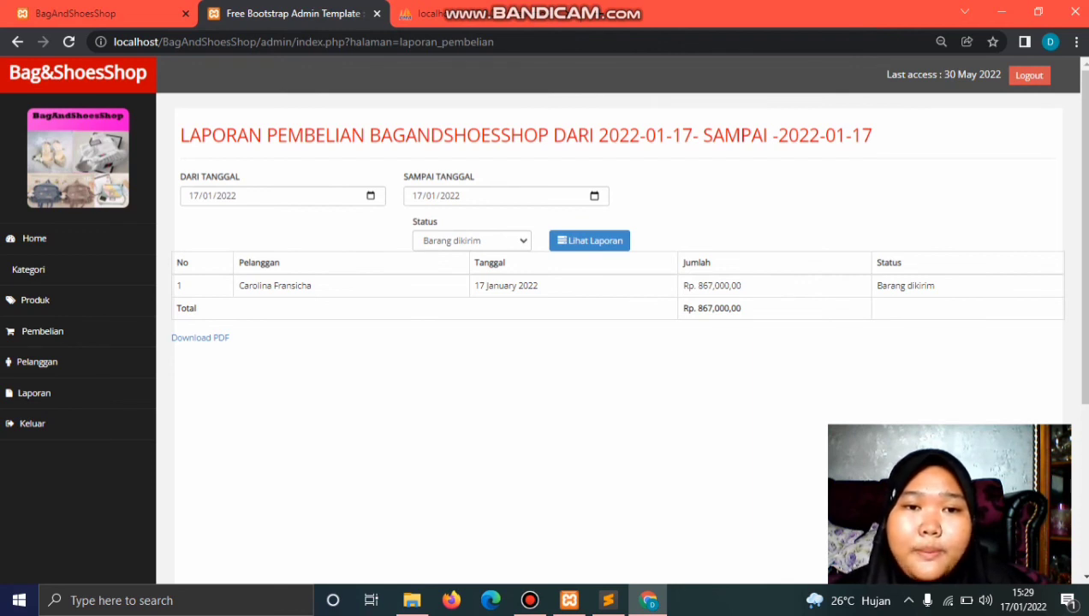
Step: Move the report's start date to 13/01/2022 and regenerate it, showing Rp. 1,784,000,00 total
left_click(370, 195)
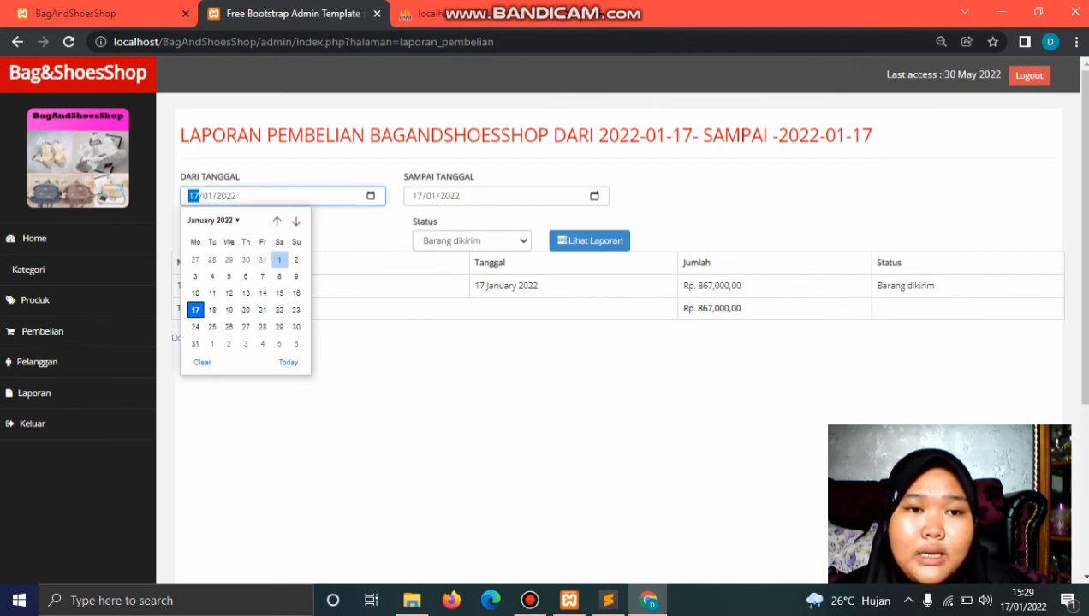
left_click(246, 292)
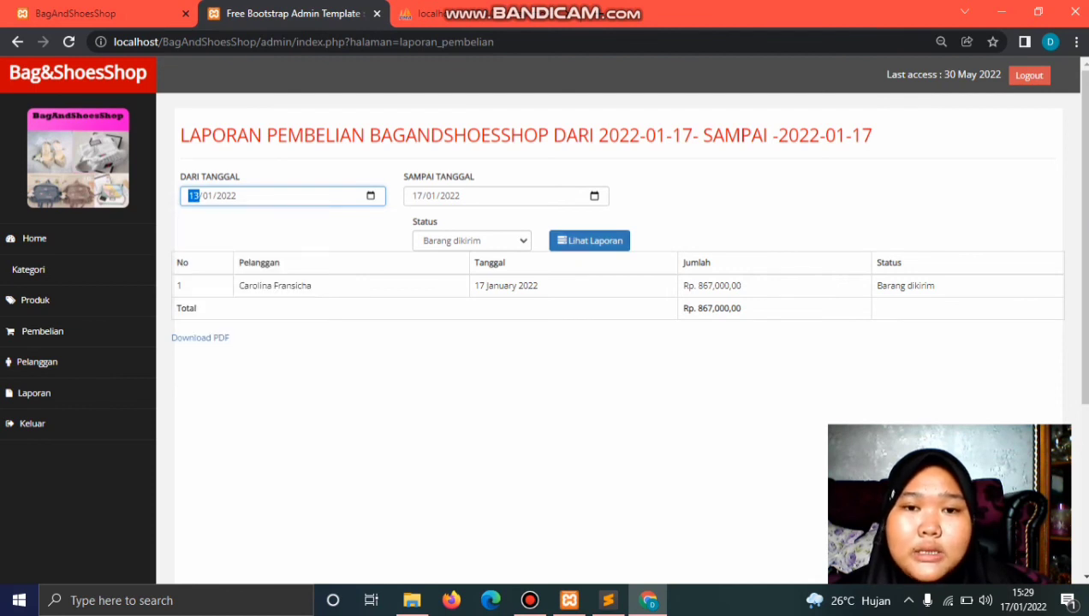
key("Return")
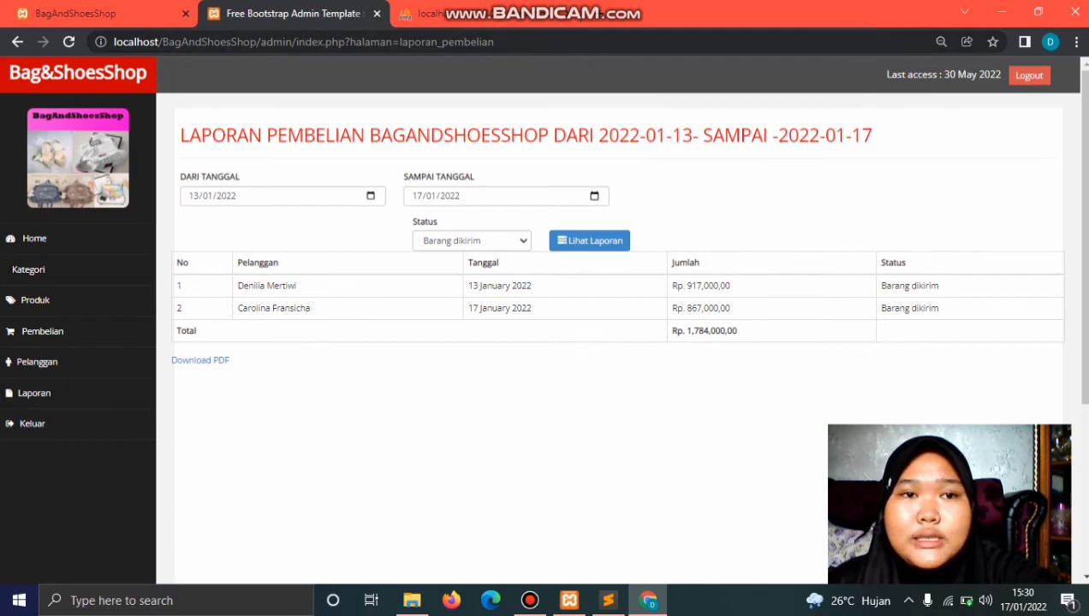
key("ctrl+shift+Tab")
key("ctrl+Tab")
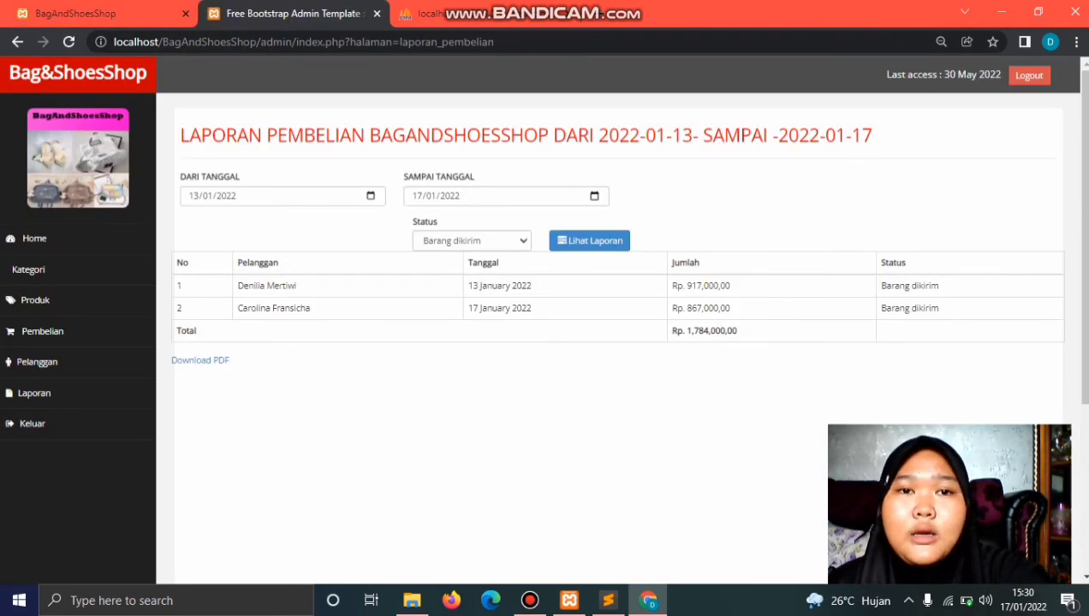